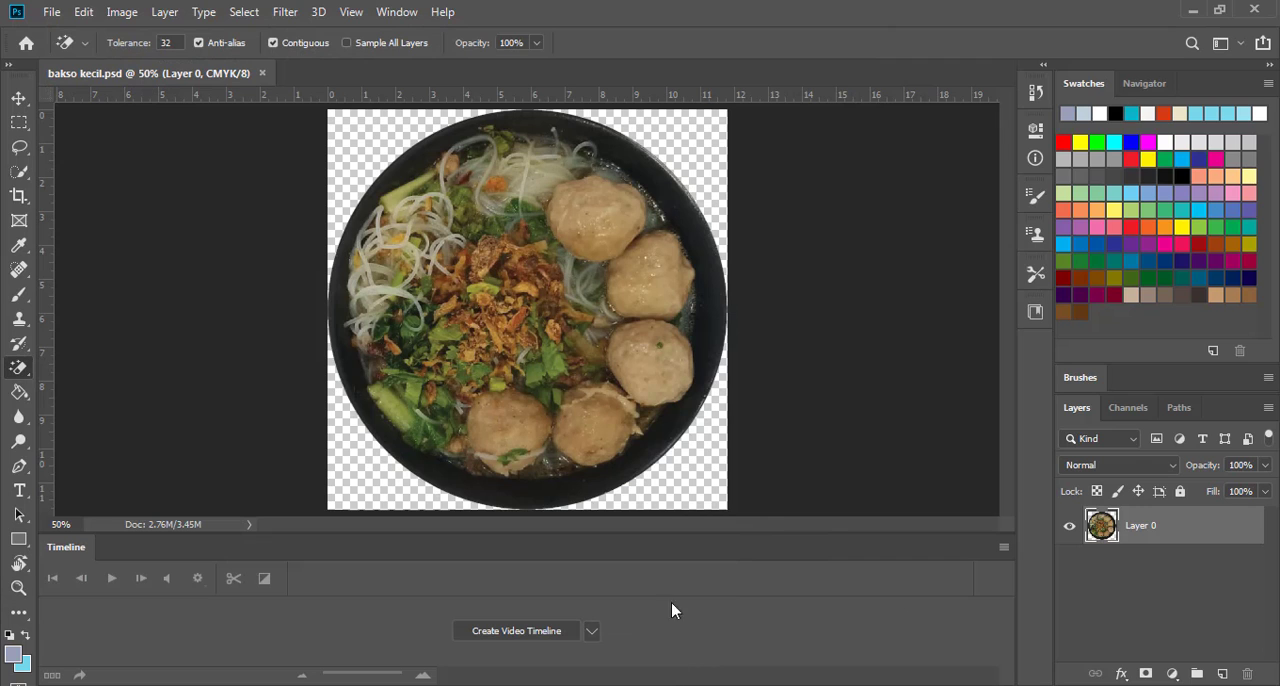
Close bakso kecil.psd and open the image Asset 2-100 from the Materi folder in Photoshop
left_click(262, 74)
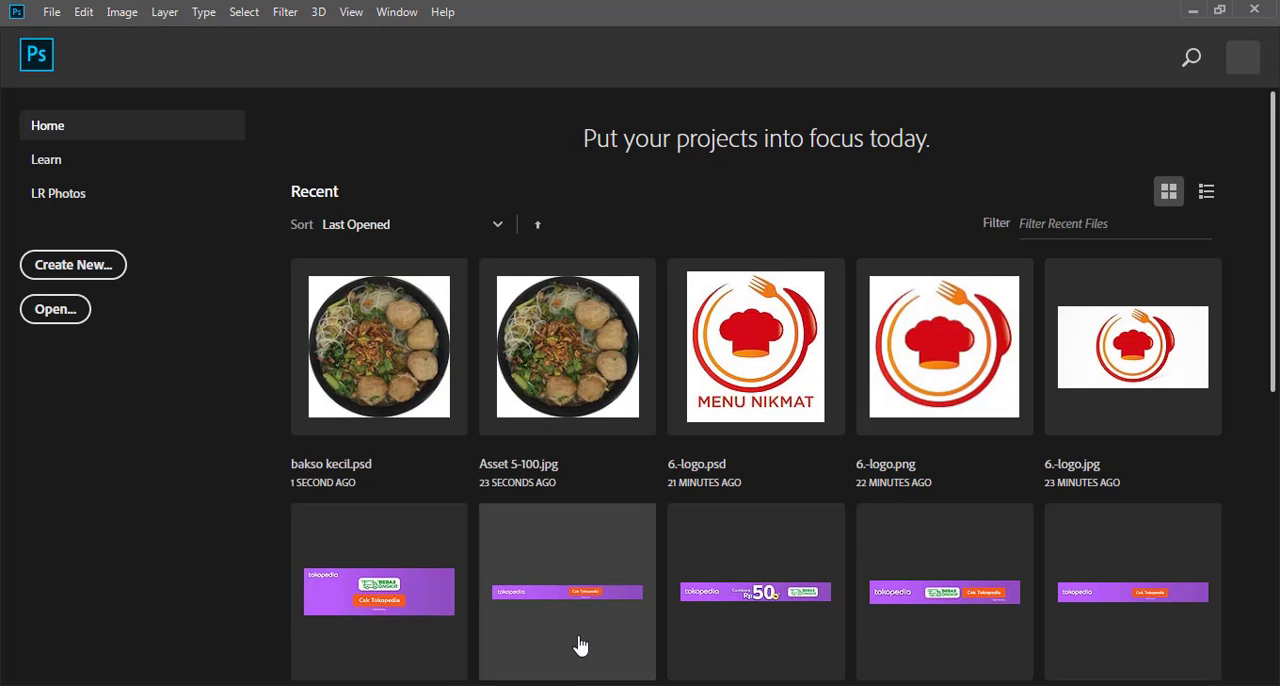
left_click(610, 685)
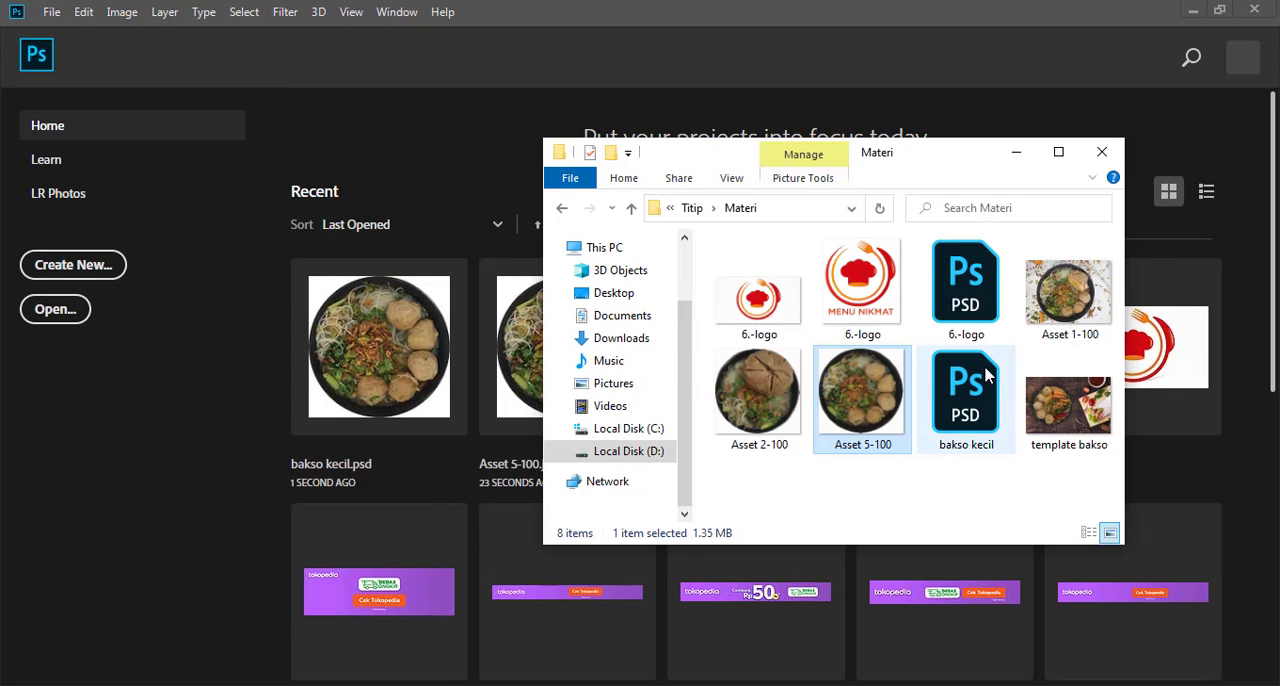
left_click(760, 422)
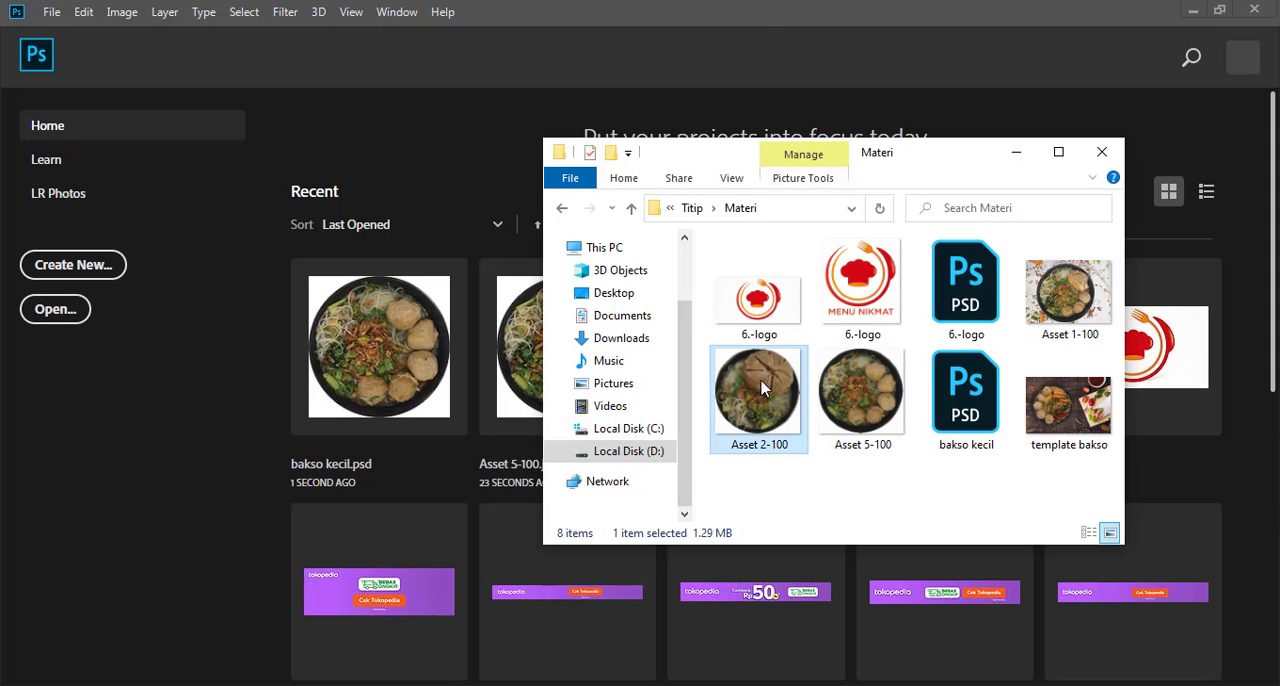
left_click_drag(710, 8, 711, 9)
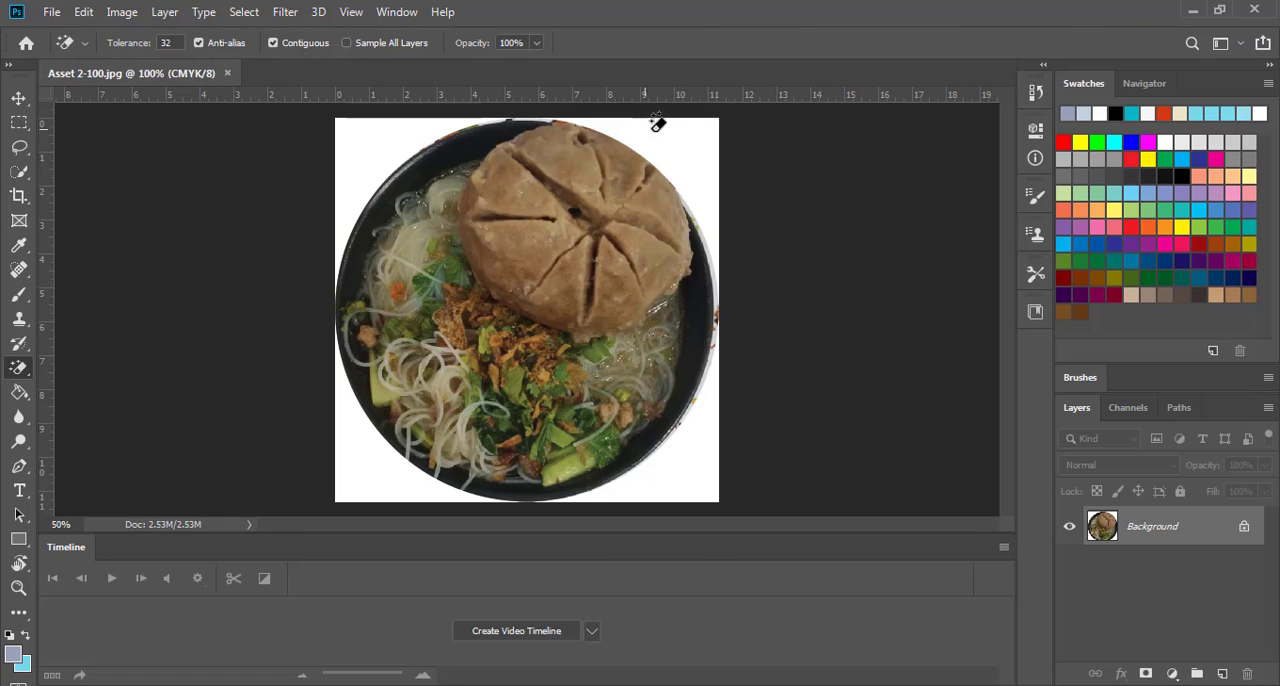
Erase the white background around the bowl in all corners with the Magic Eraser, leaving it transparent
left_click(693, 131)
left_click(705, 488)
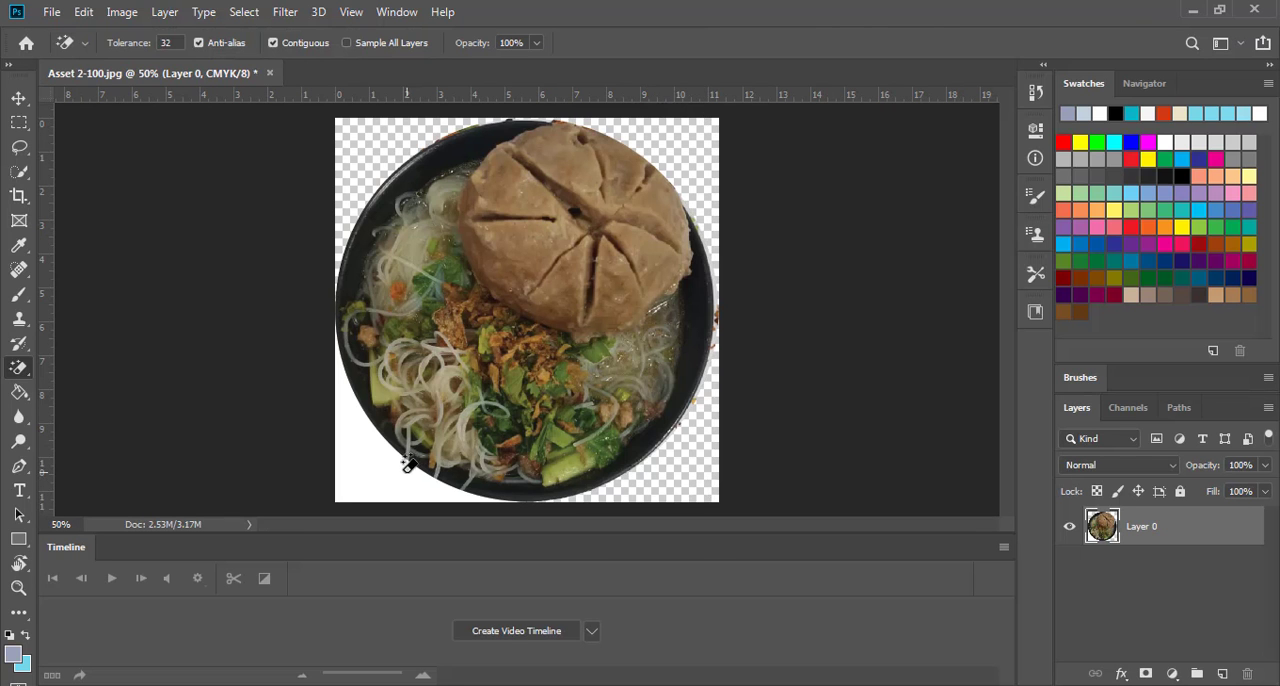
left_click(372, 487)
left_click(18, 97)
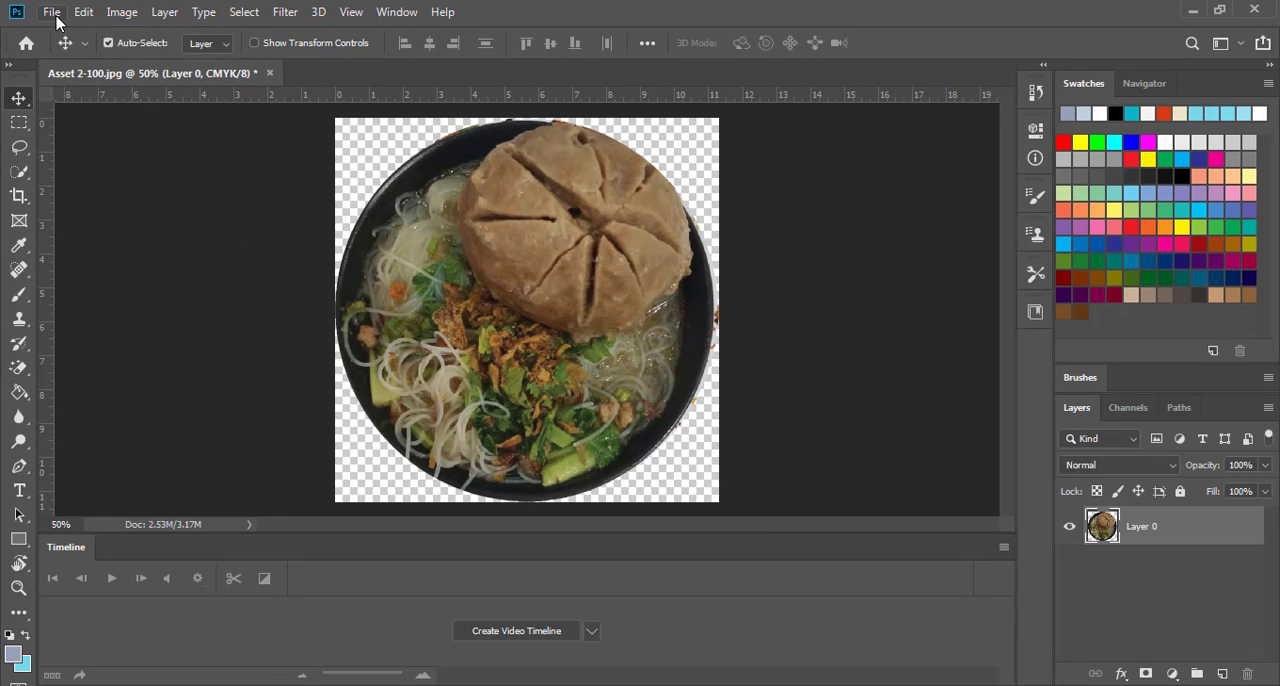
Save the cut-out bowl as a layered Photoshop file named Bakso Besar in the Materi folder
left_click(51, 11)
left_click(110, 222)
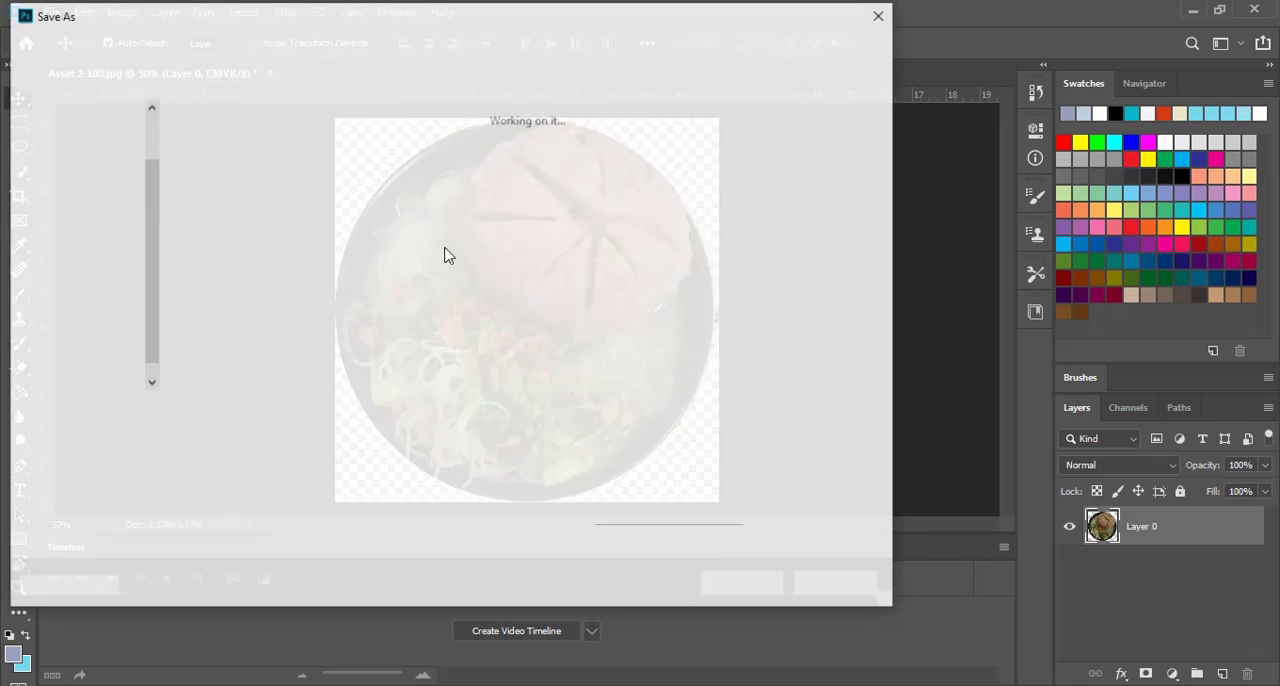
type("B")
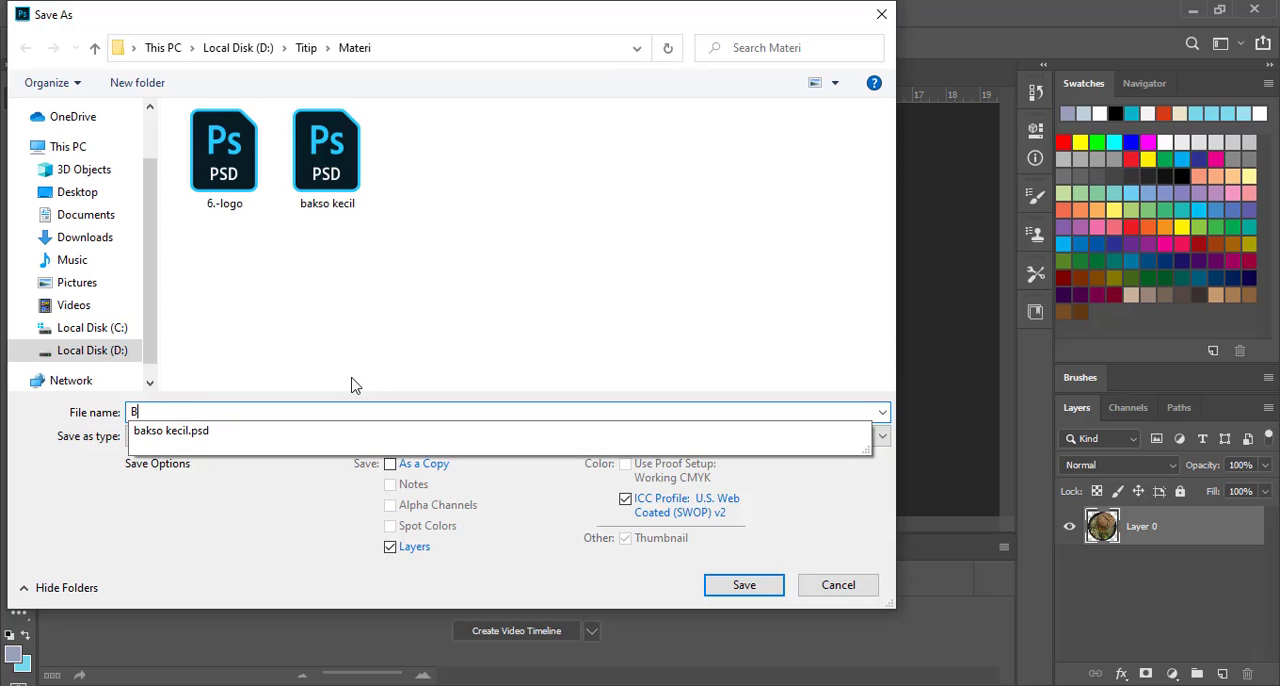
type("akso Besar")
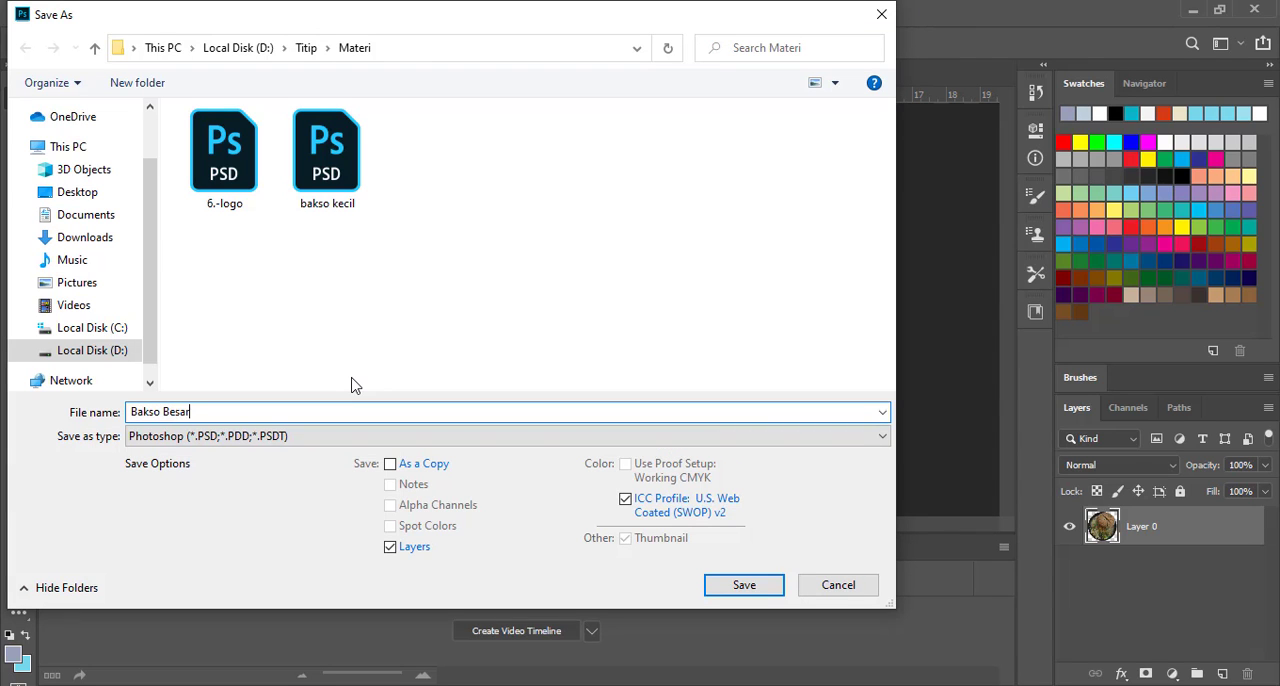
left_click(738, 584)
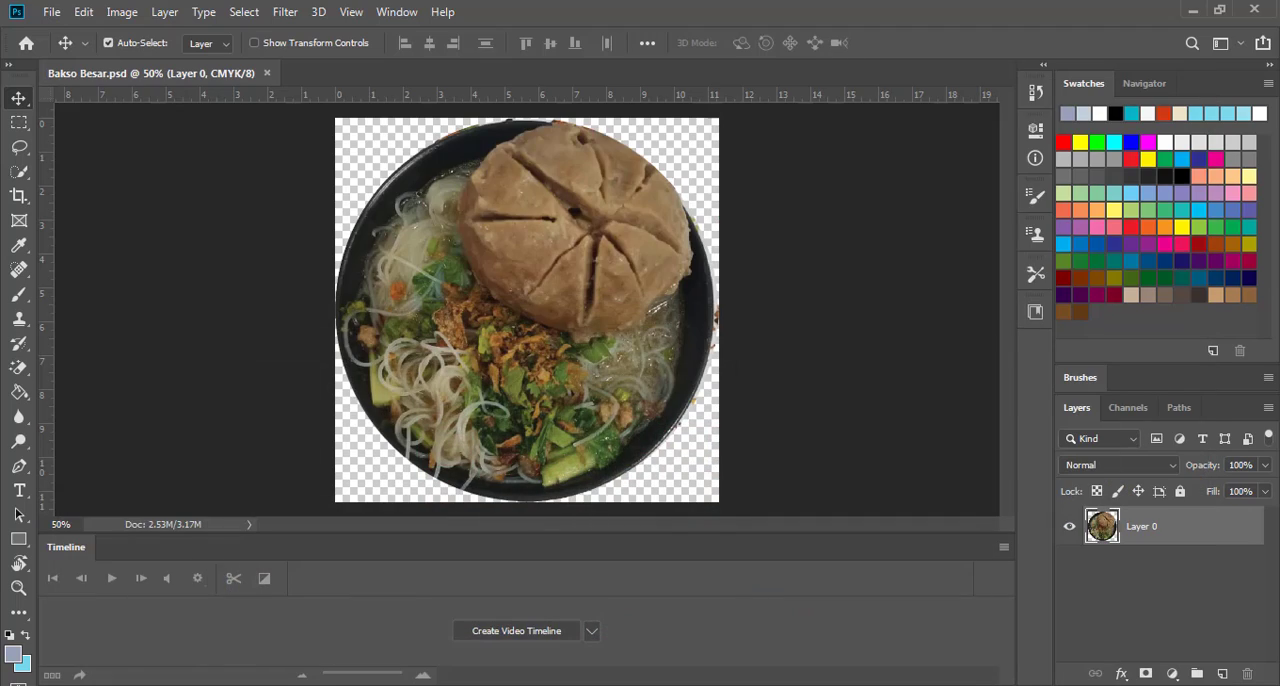
Open the image Asset 1-100 from the Materi folder as a separate document in Photoshop
key("alt+Tab")
left_click(855, 493)
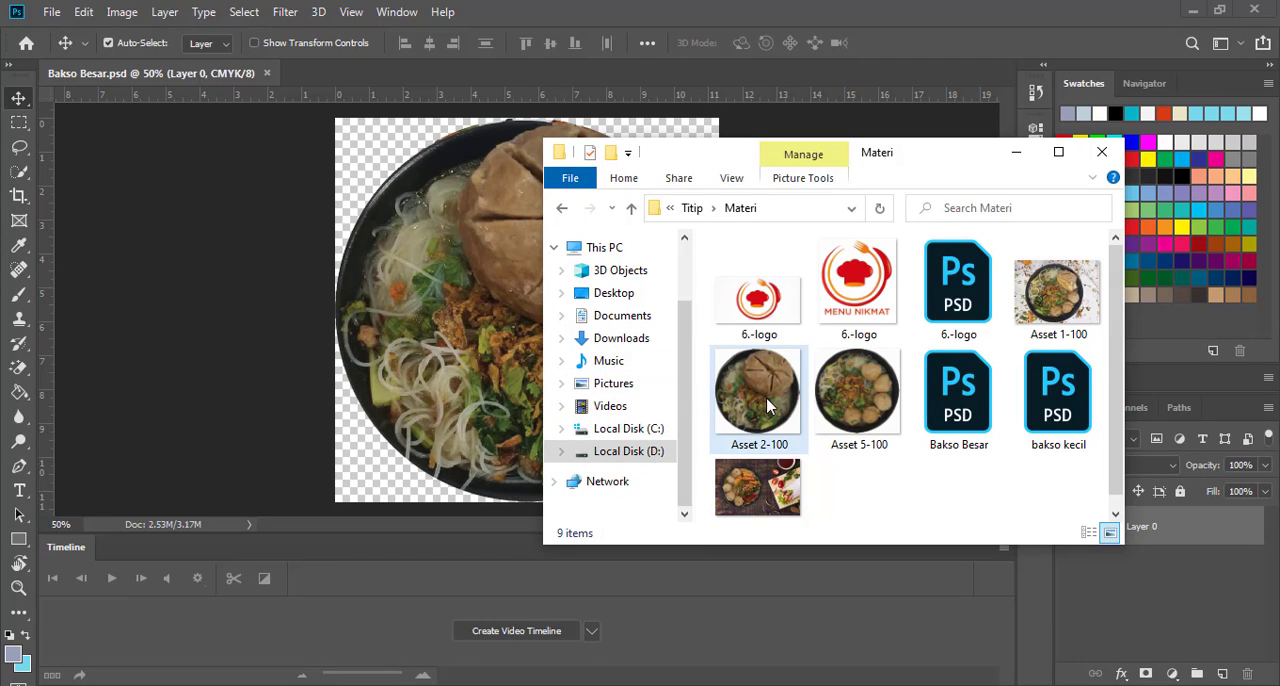
left_click(1058, 312)
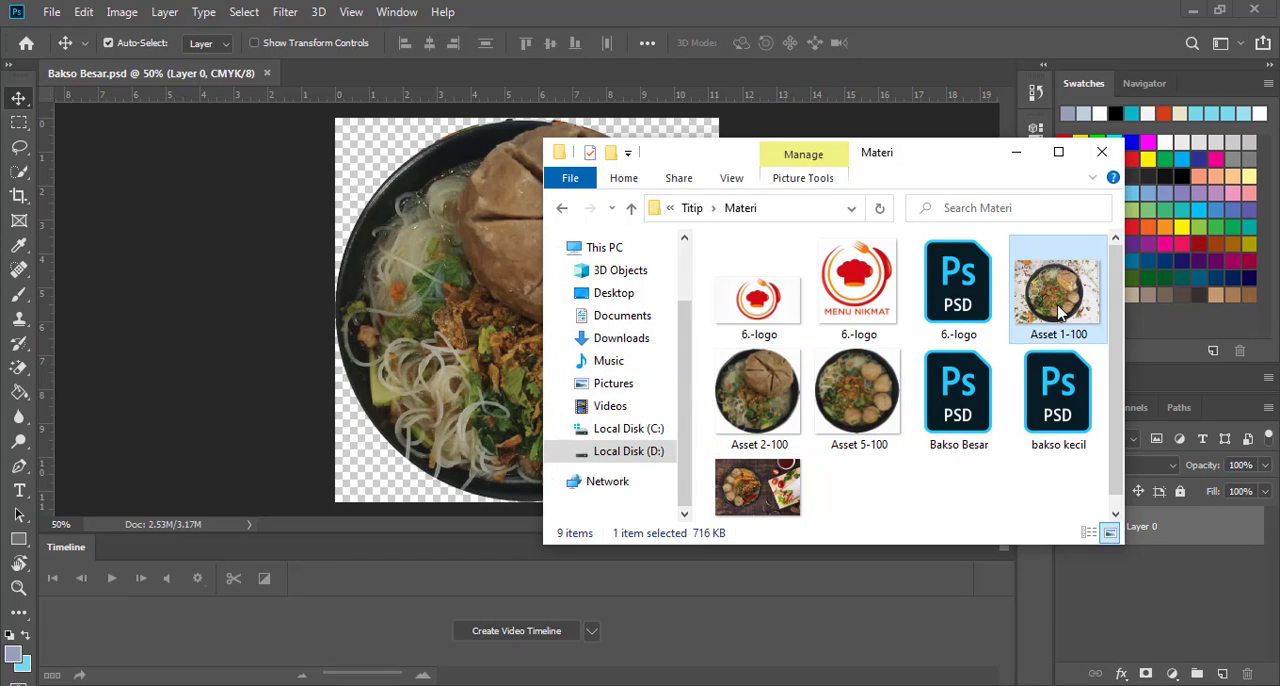
left_click_drag(1068, 322, 790, 10)
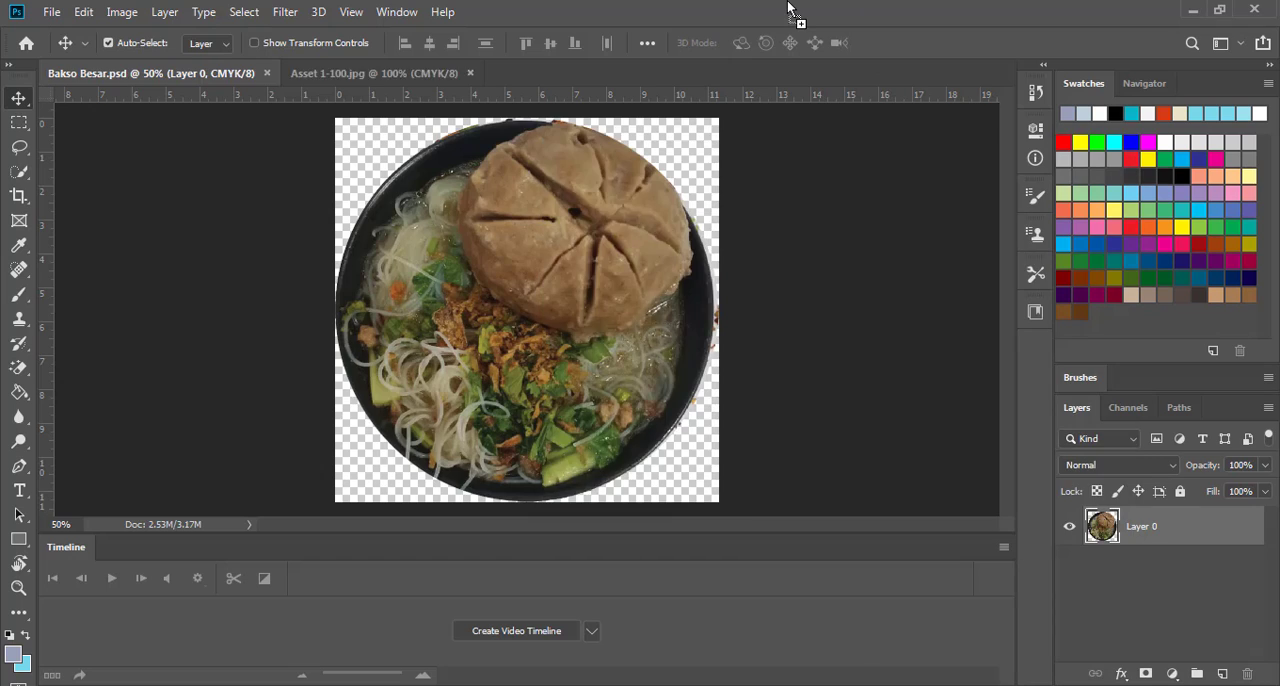
Start a Pen tool path at the bowl's lower-left rim and trace it along the bottom and right edges
left_click(19, 466)
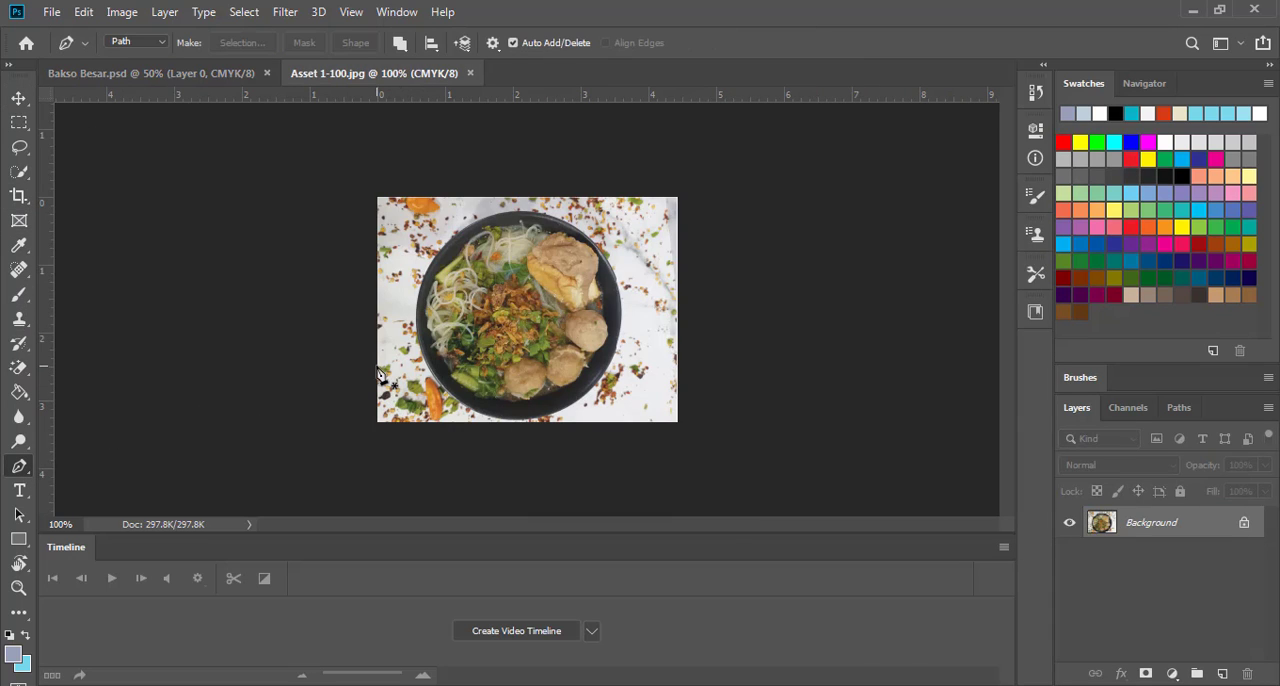
left_click(19, 588)
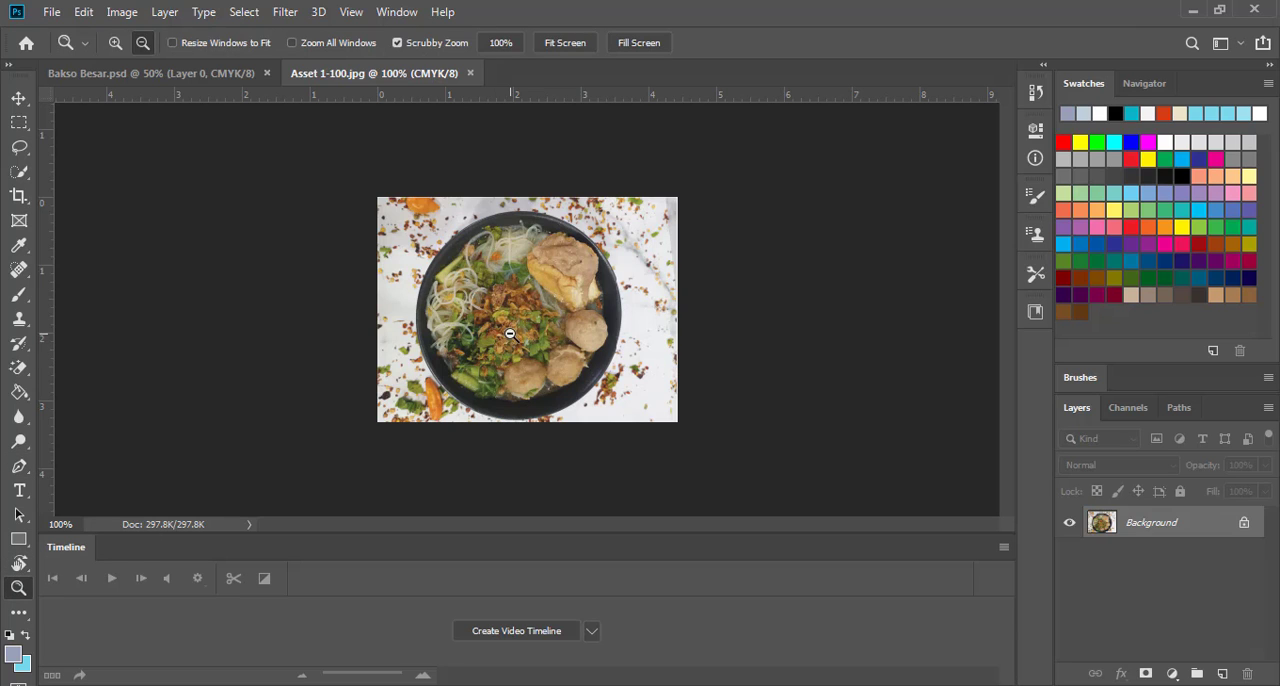
left_click(550, 286)
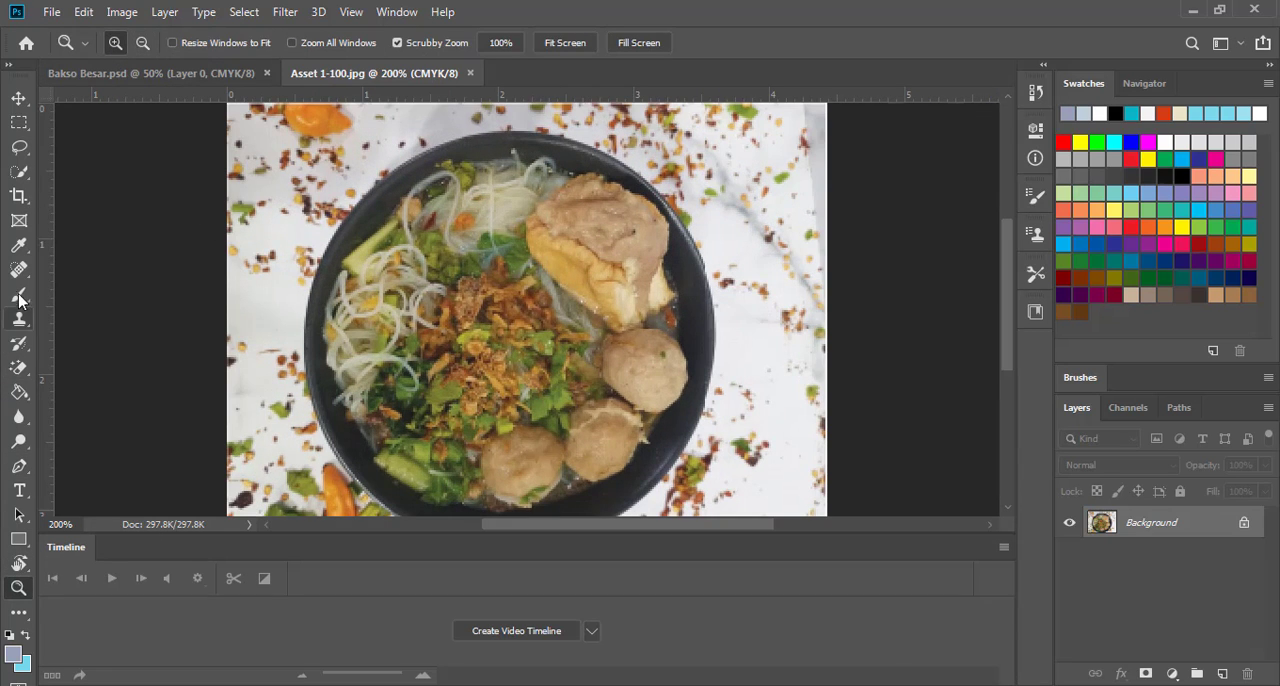
left_click(19, 466)
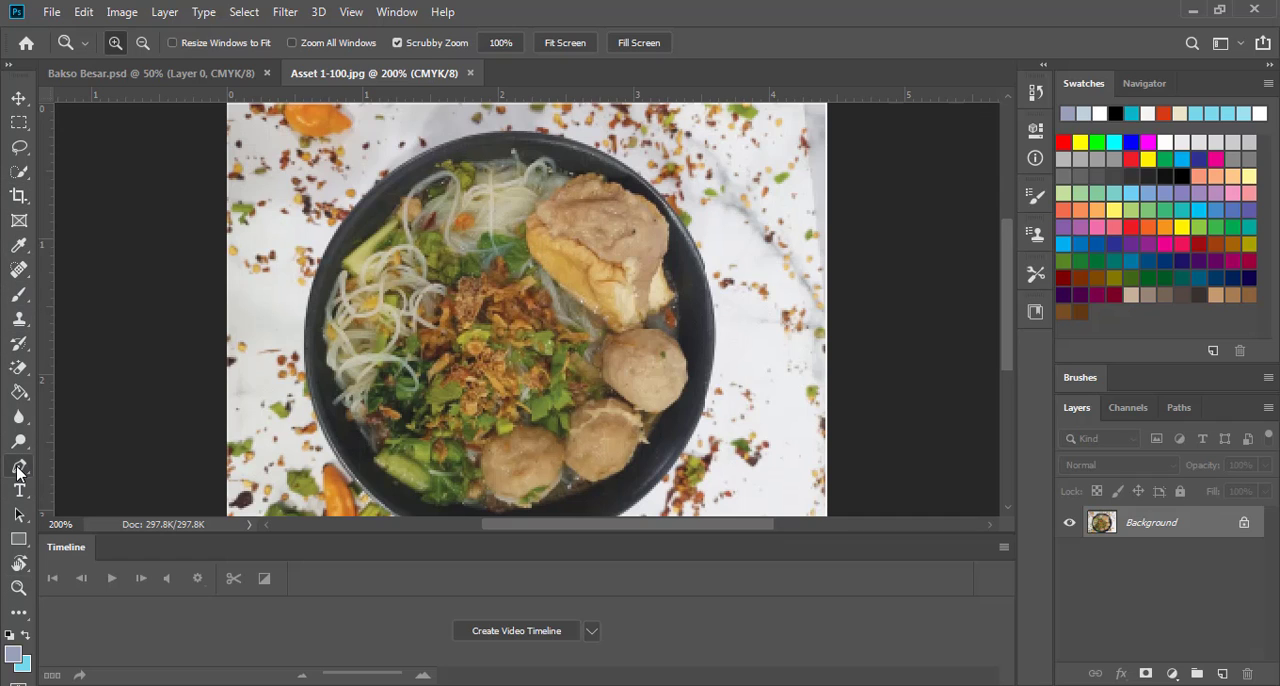
scroll(392, 430, "down", 1)
scroll(370, 470, "down", 1)
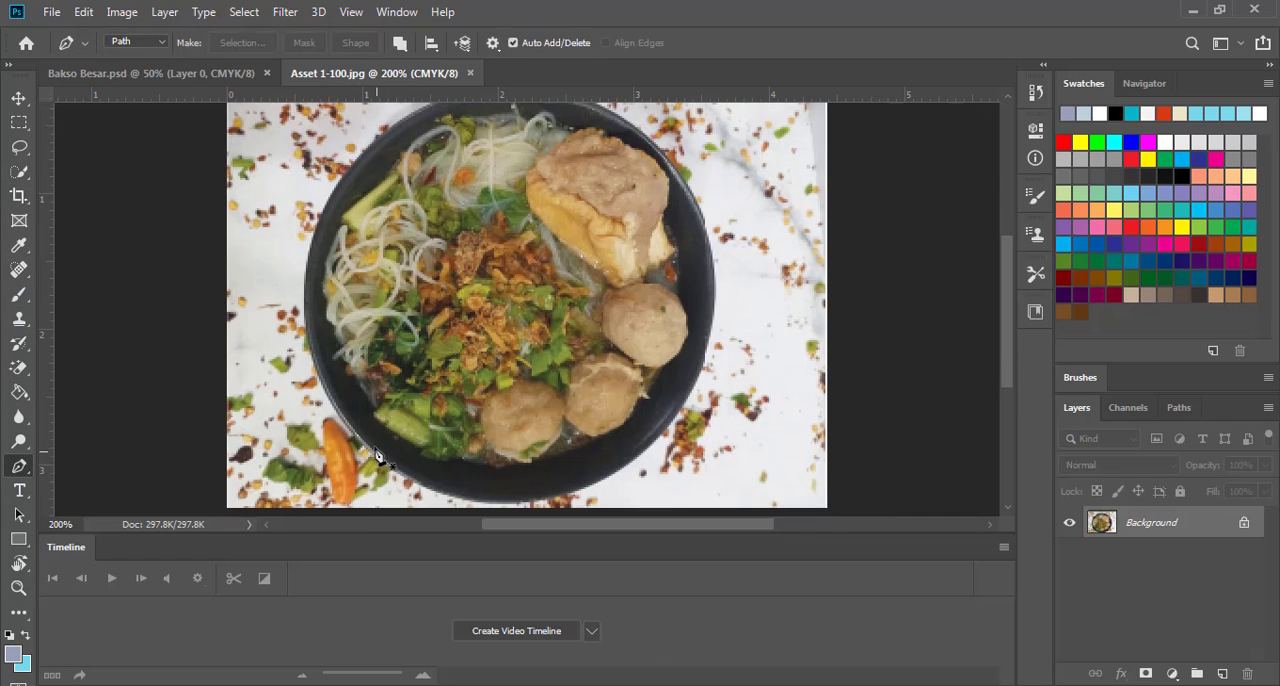
left_click(358, 441)
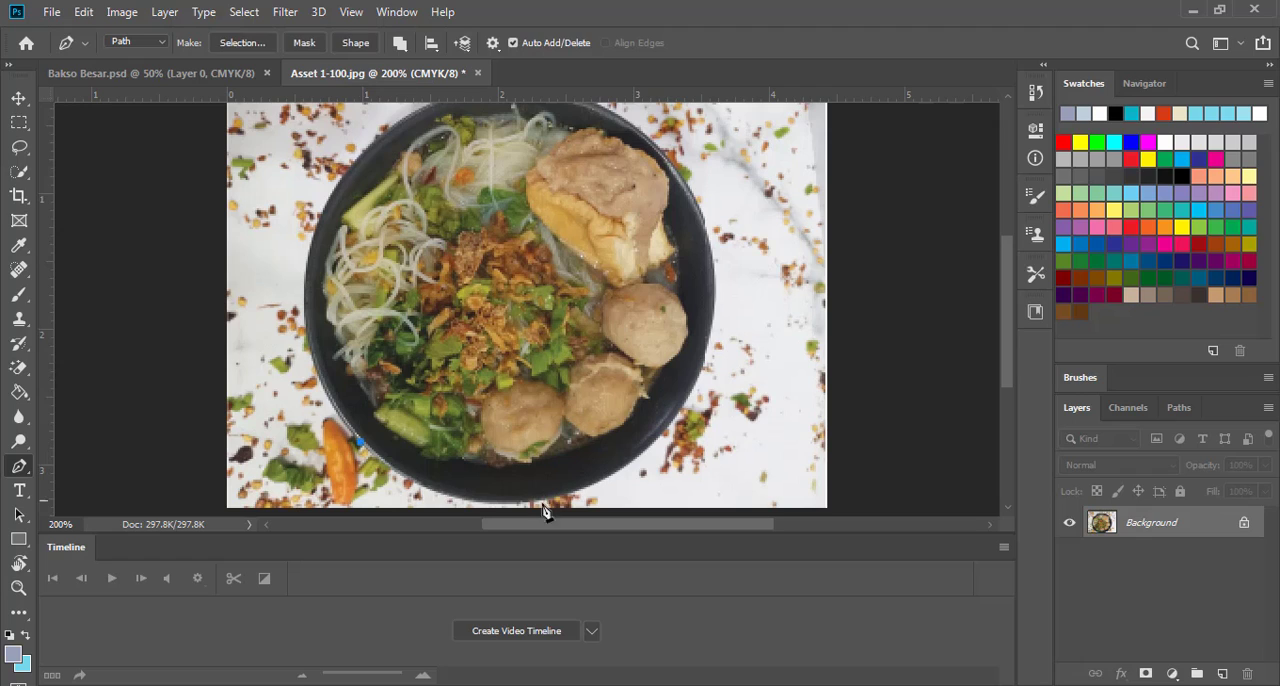
left_click_drag(582, 490, 730, 446)
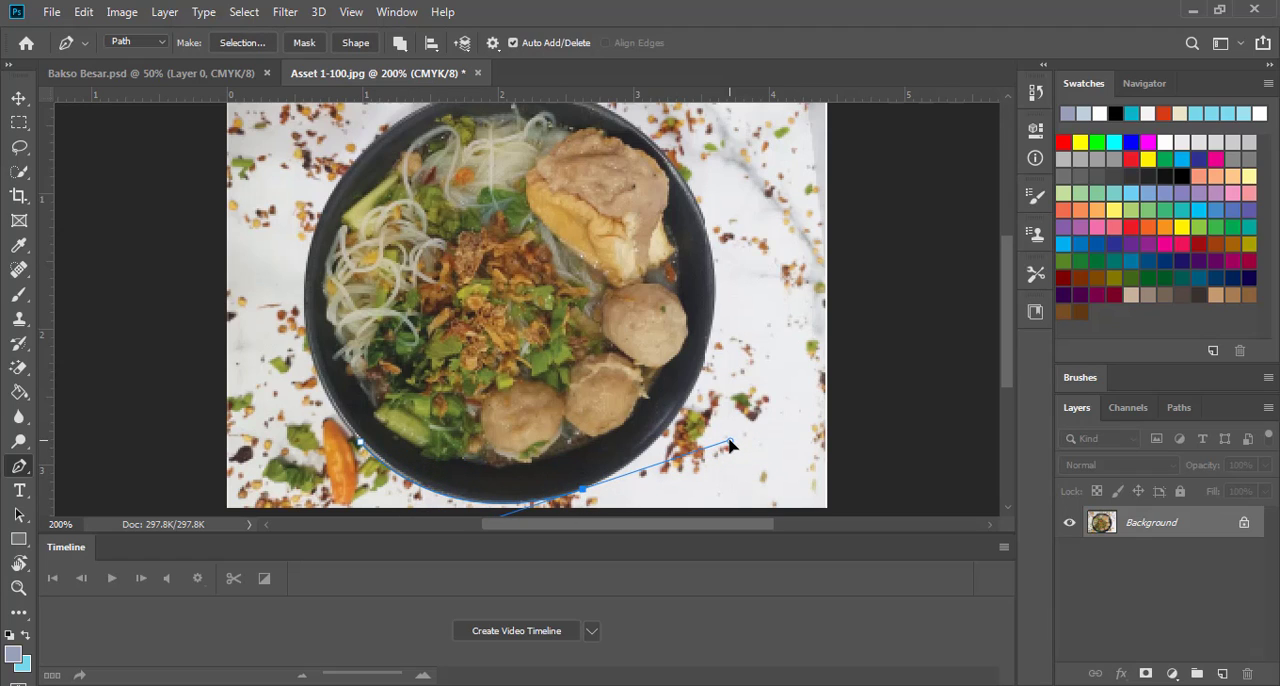
left_click(583, 490, "alt")
left_click_drag(714, 299, 724, 152)
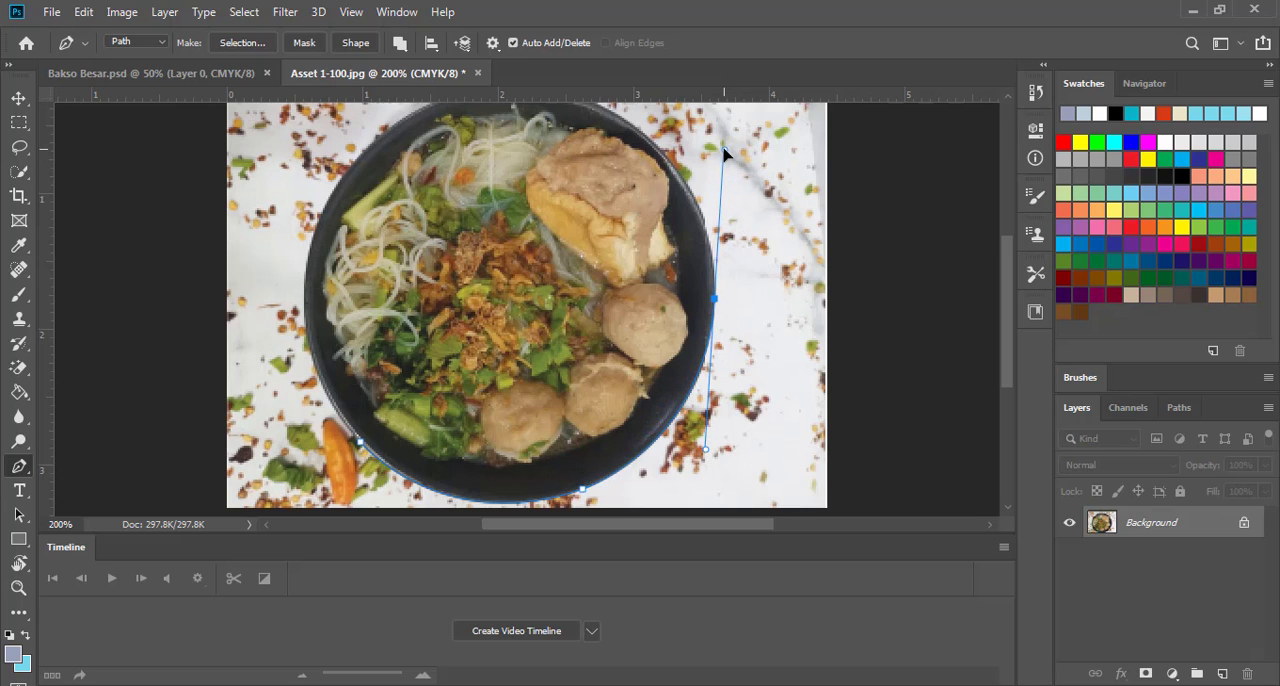
left_click(713, 298, "alt")
Continue the pen path along the bowl's top and left rim and close it at the starting point
left_click_drag(631, 245, 741, 385)
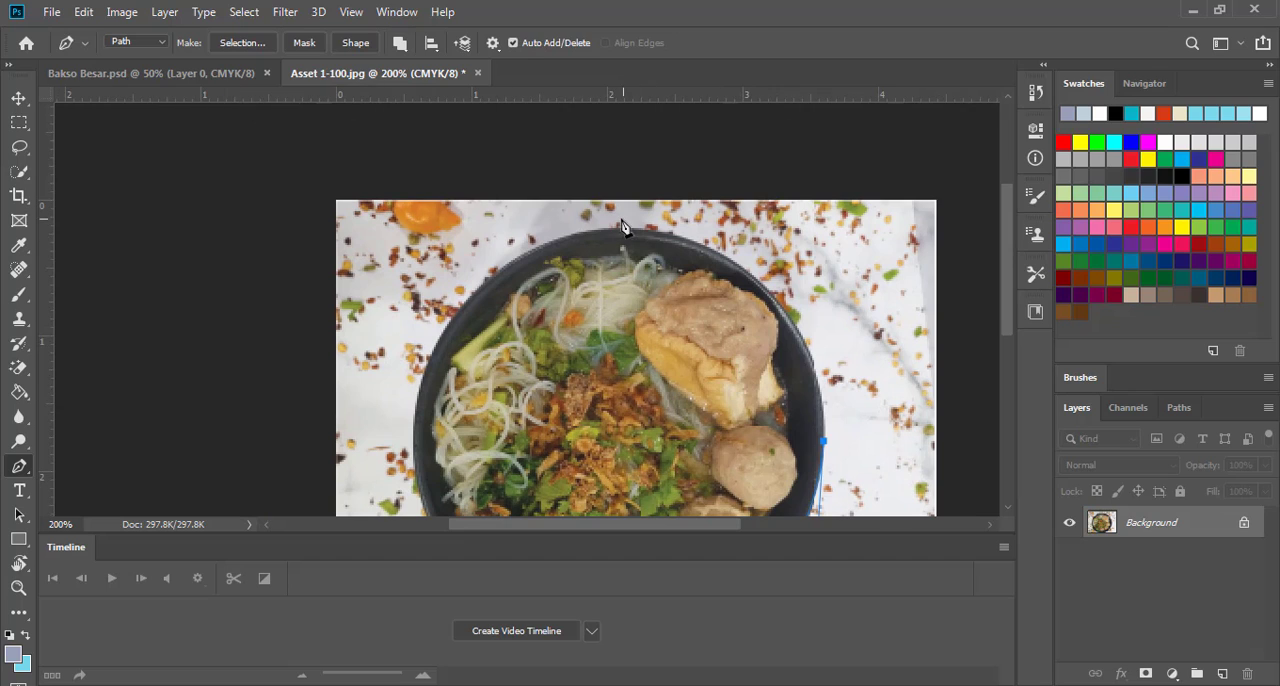
left_click_drag(617, 232, 405, 230)
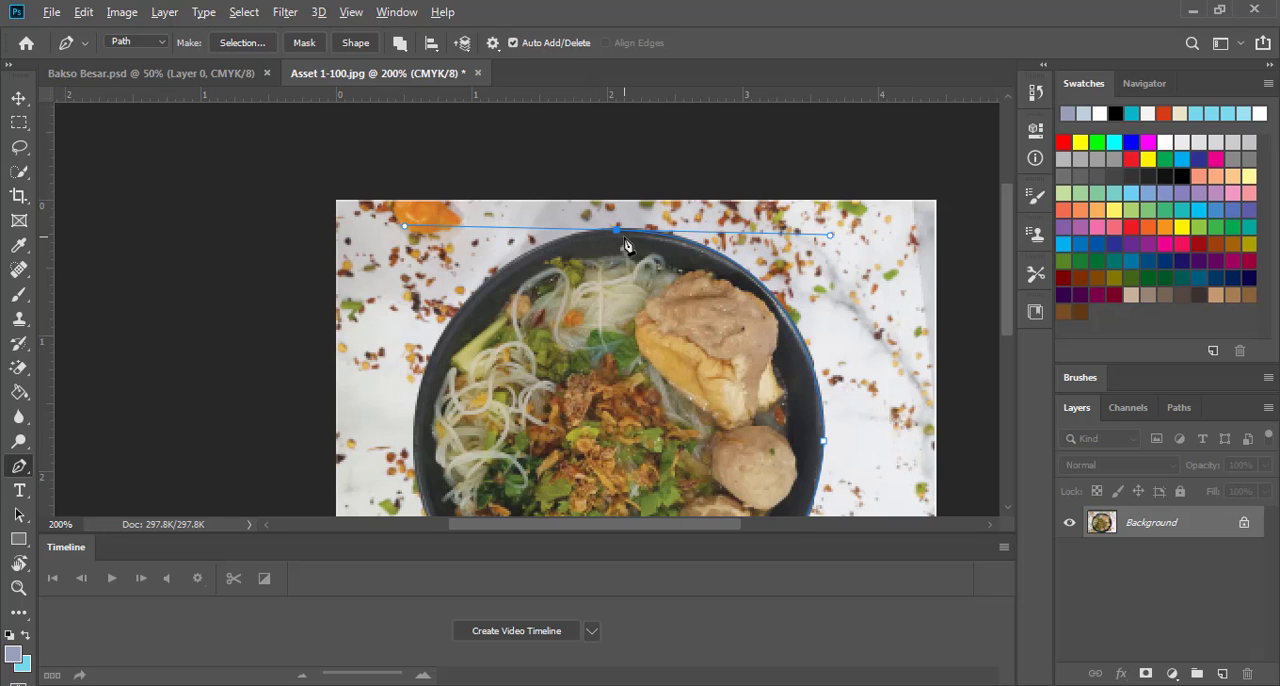
left_click_drag(577, 300, 633, 192)
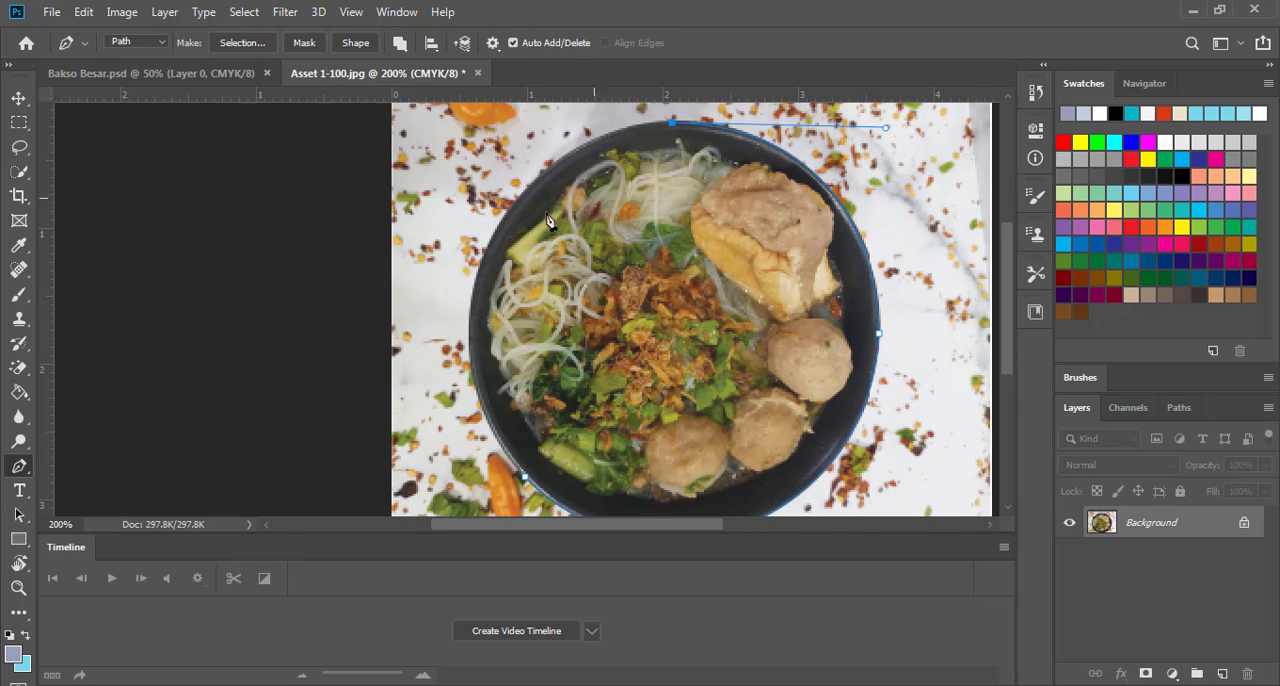
left_click_drag(477, 283, 424, 451)
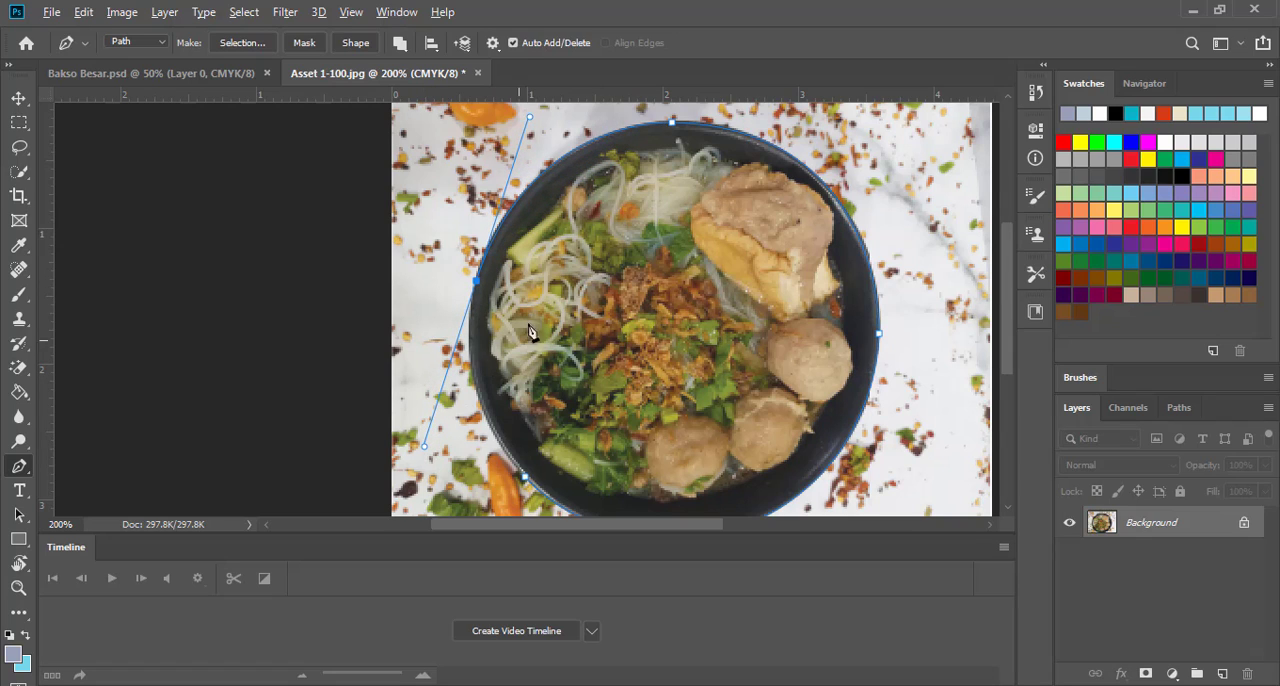
left_click(477, 284, "alt")
left_click_drag(537, 412, 414, 323)
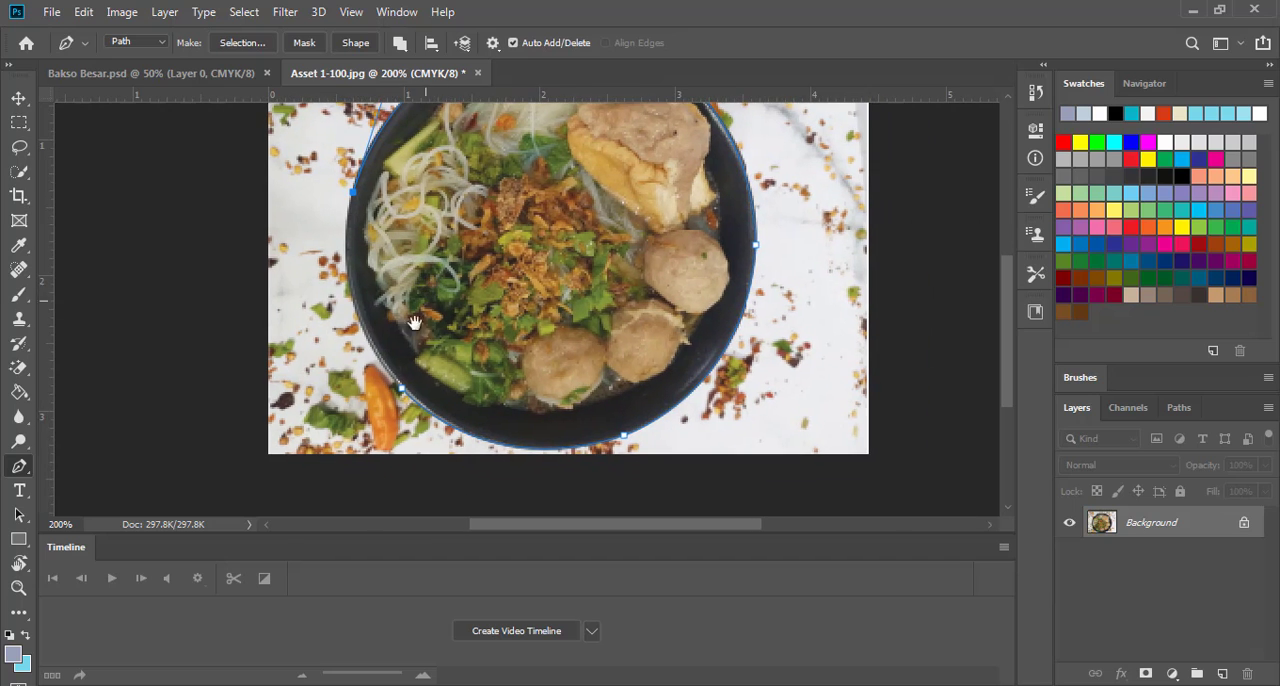
left_click(326, 308)
left_click_drag(481, 469, 485, 473)
Convert the bowl path into a new anti-aliased selection with a feather radius of 0 pixels
right_click(498, 268)
left_click(571, 348)
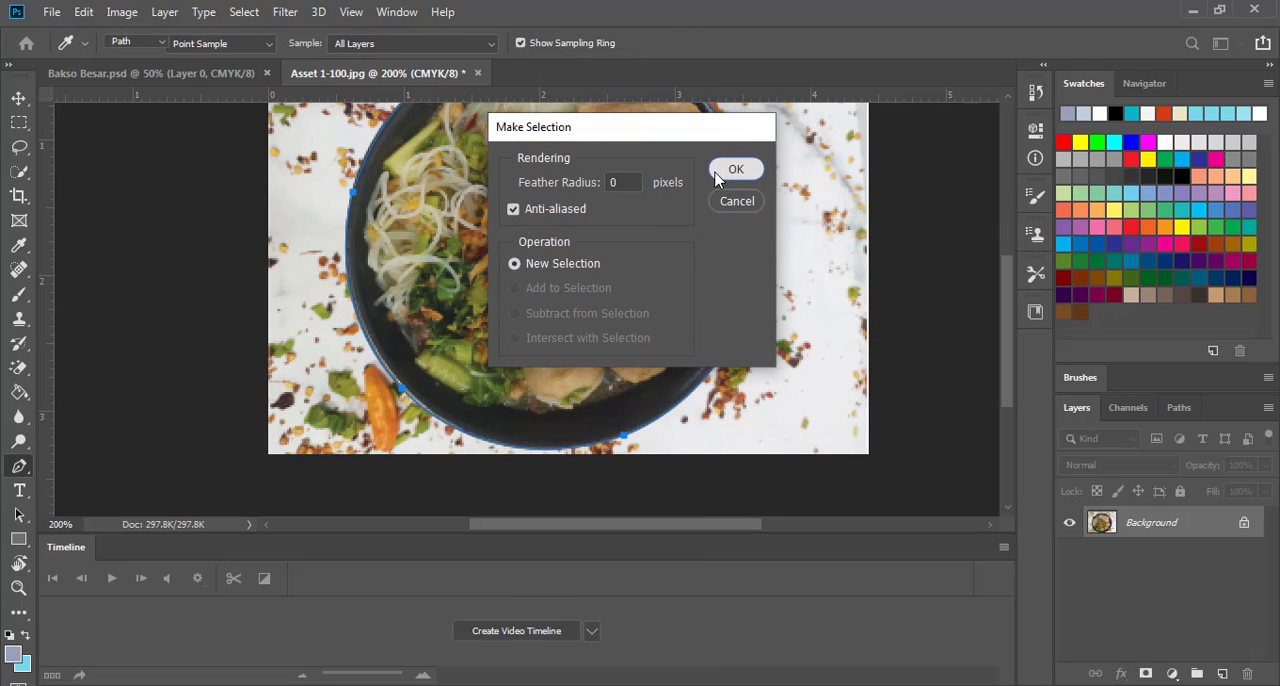
left_click(716, 170)
Copy the selected bowl onto its own layer and delete the Background layer
left_click(19, 98)
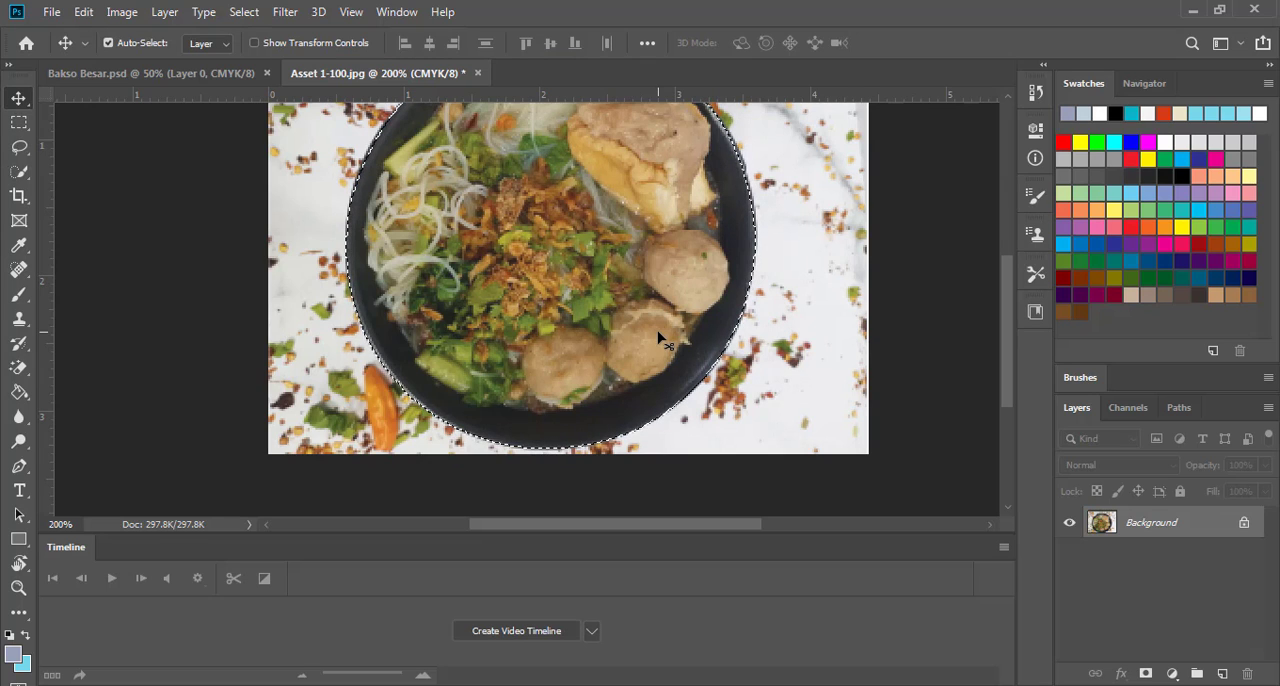
key("ctrl+j")
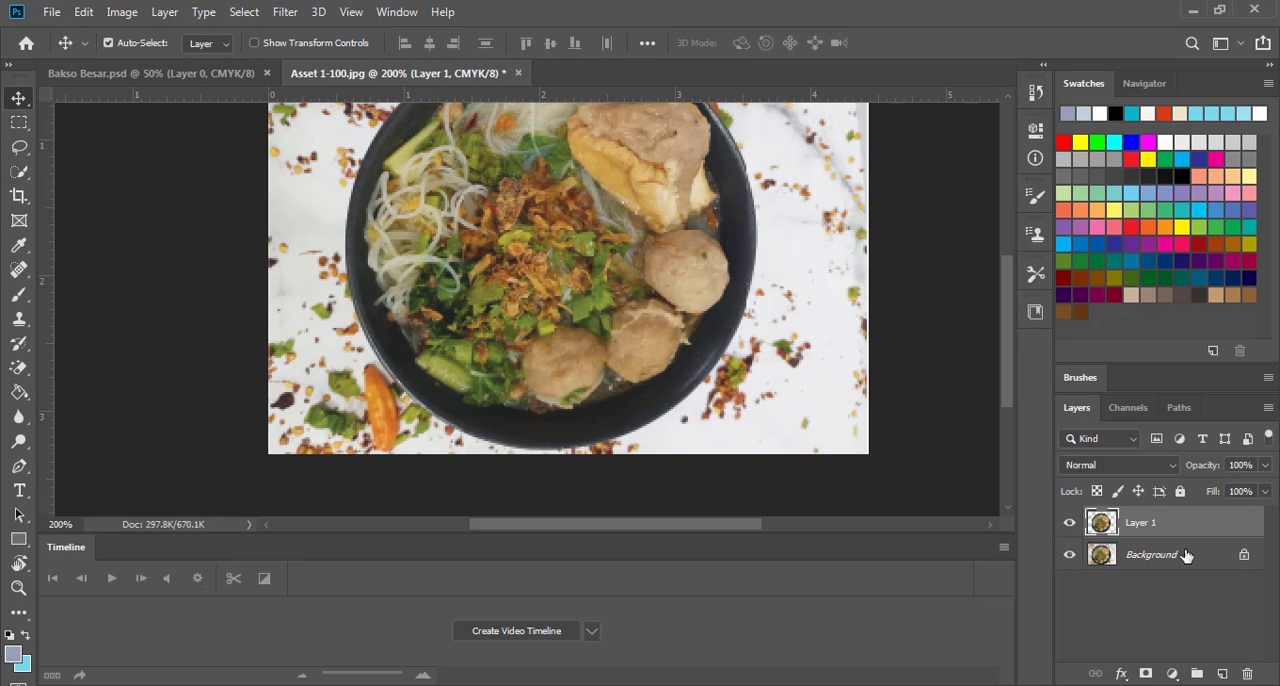
left_click(1187, 553)
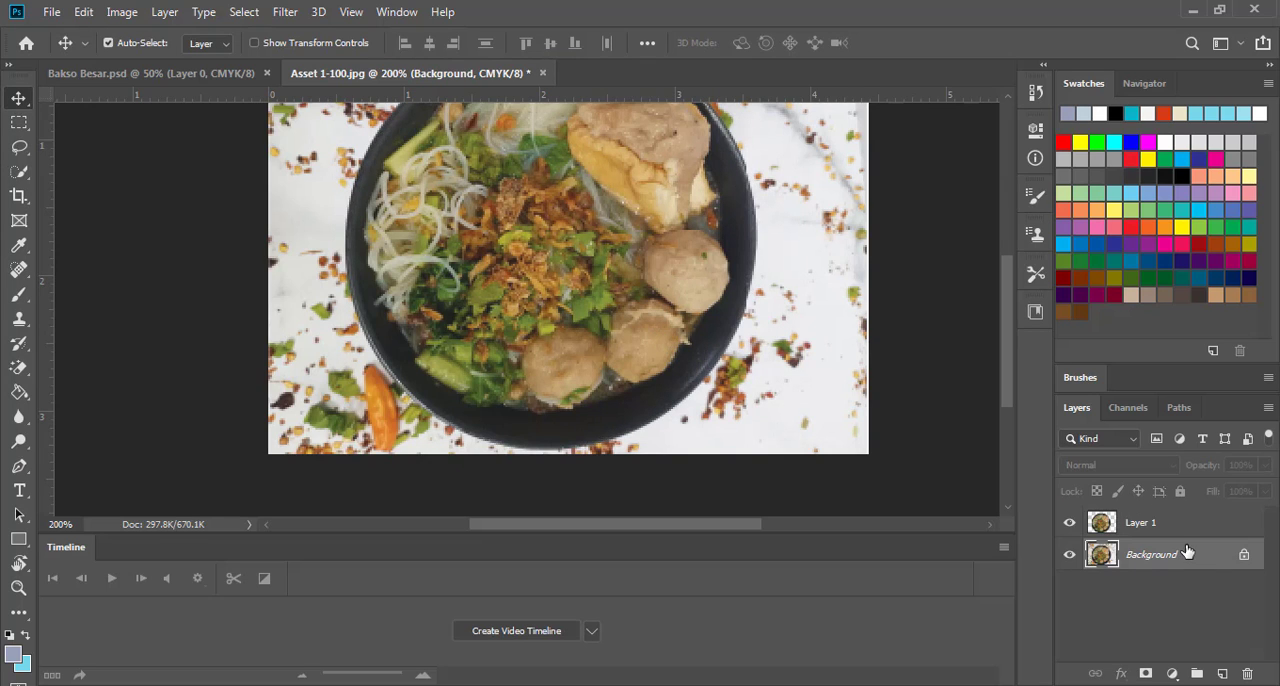
left_click(1247, 674)
left_click(538, 272)
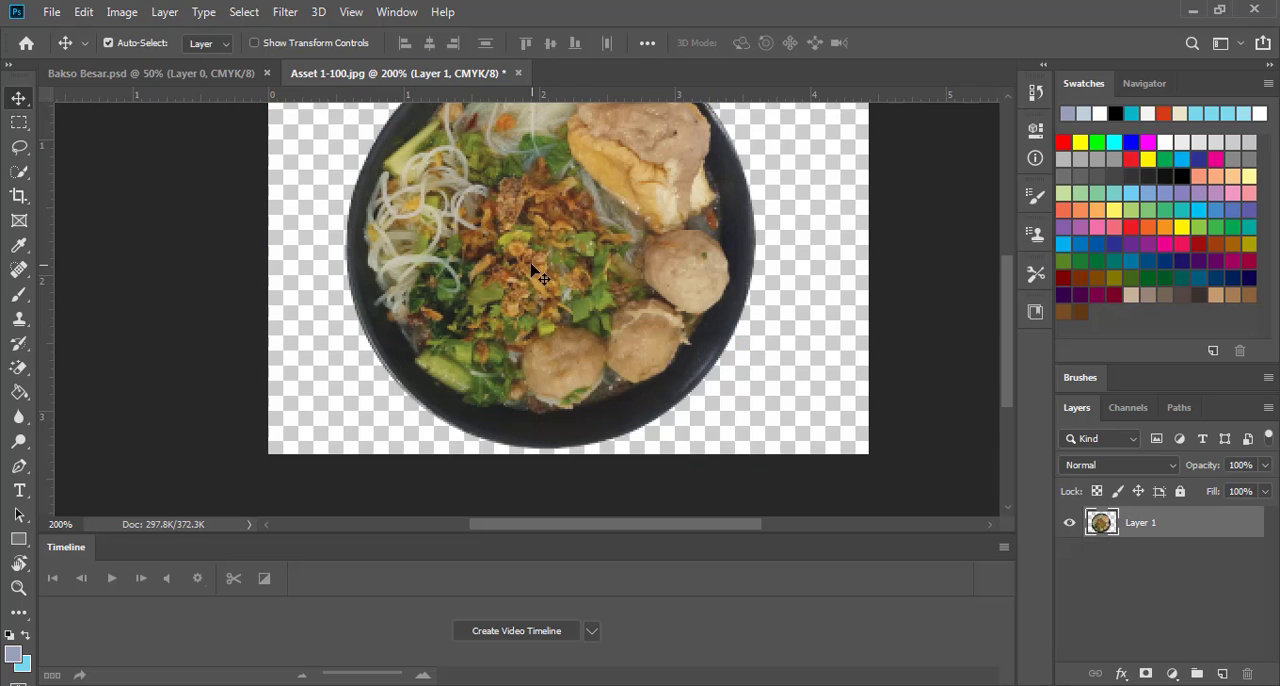
Brighten the cut-out tofu bakso bowl with a Levels adjustment, setting the input white level to 225
scroll(598, 318, "up", 1)
mouse_move(598, 318)
left_mouse_down()
mouse_move(598, 338)
mouse_move(585, 298)
left_mouse_up()
left_click(122, 12)
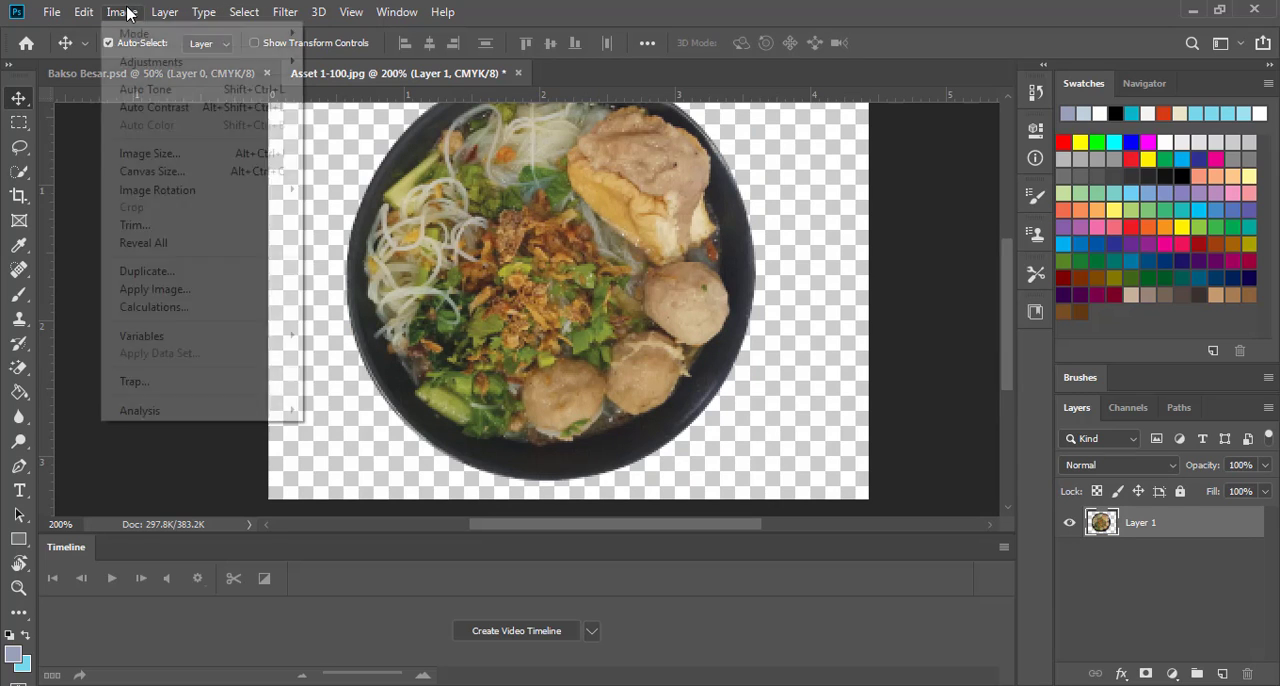
mouse_move(146, 66)
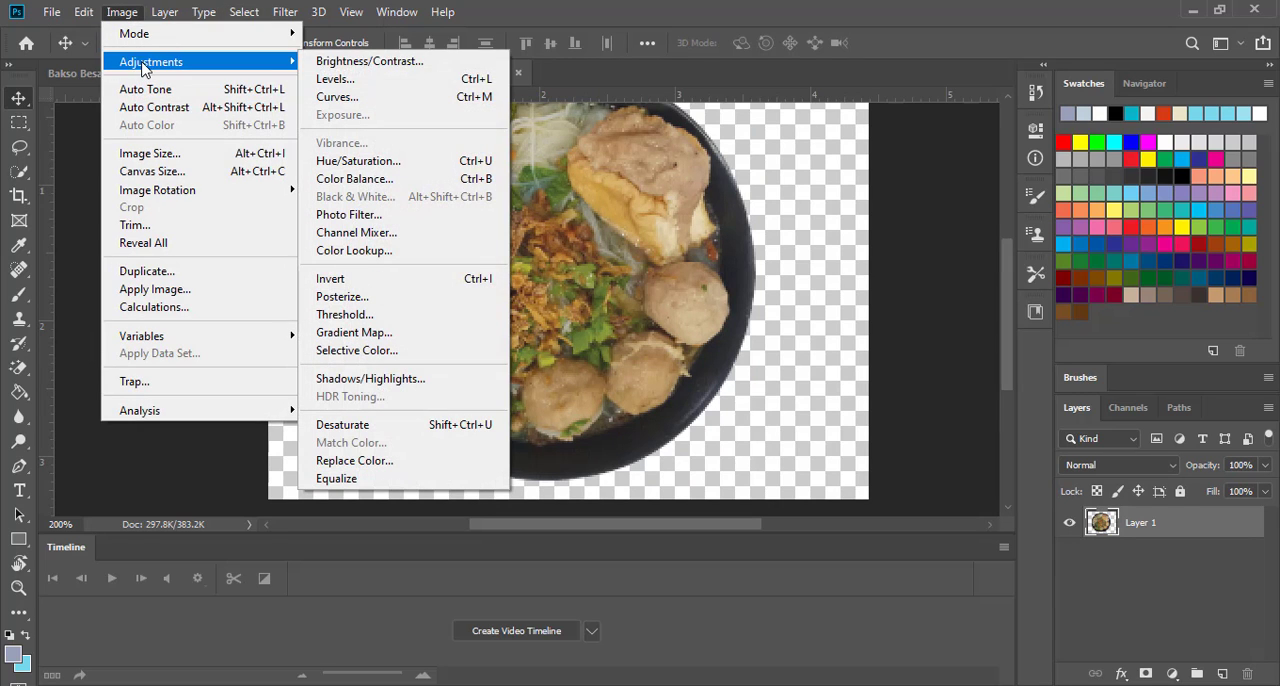
left_click(401, 79)
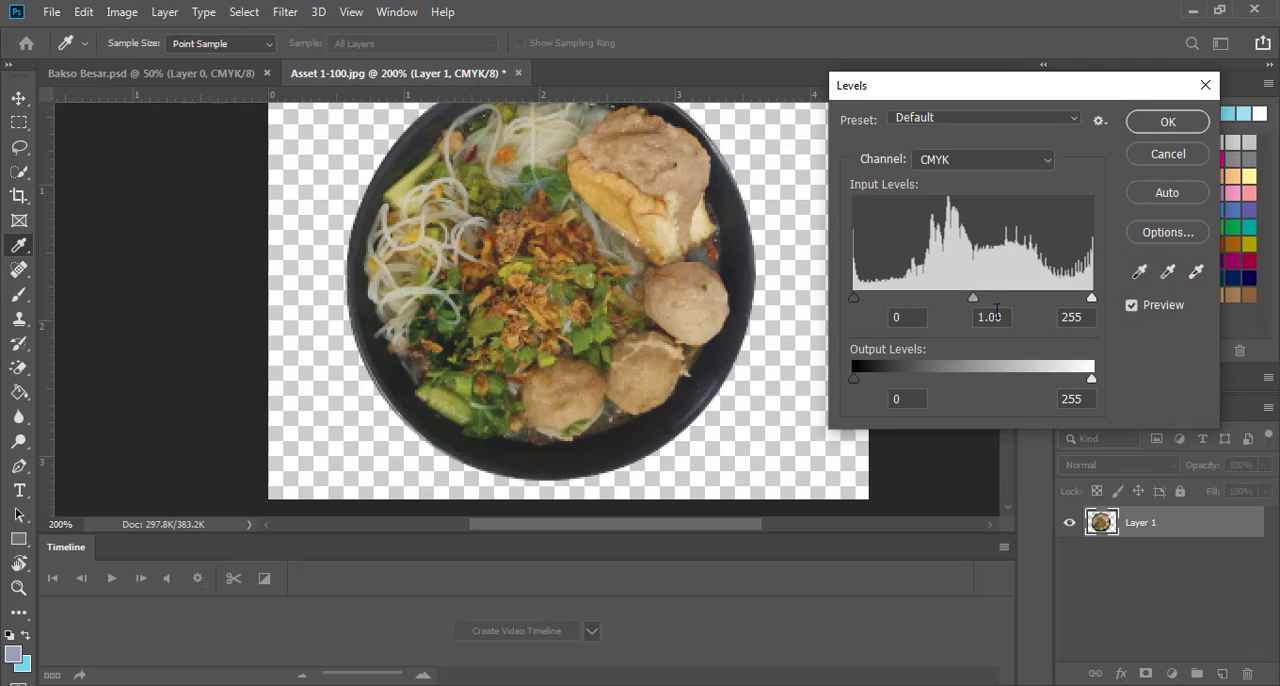
left_click_drag(1096, 299, 1065, 306)
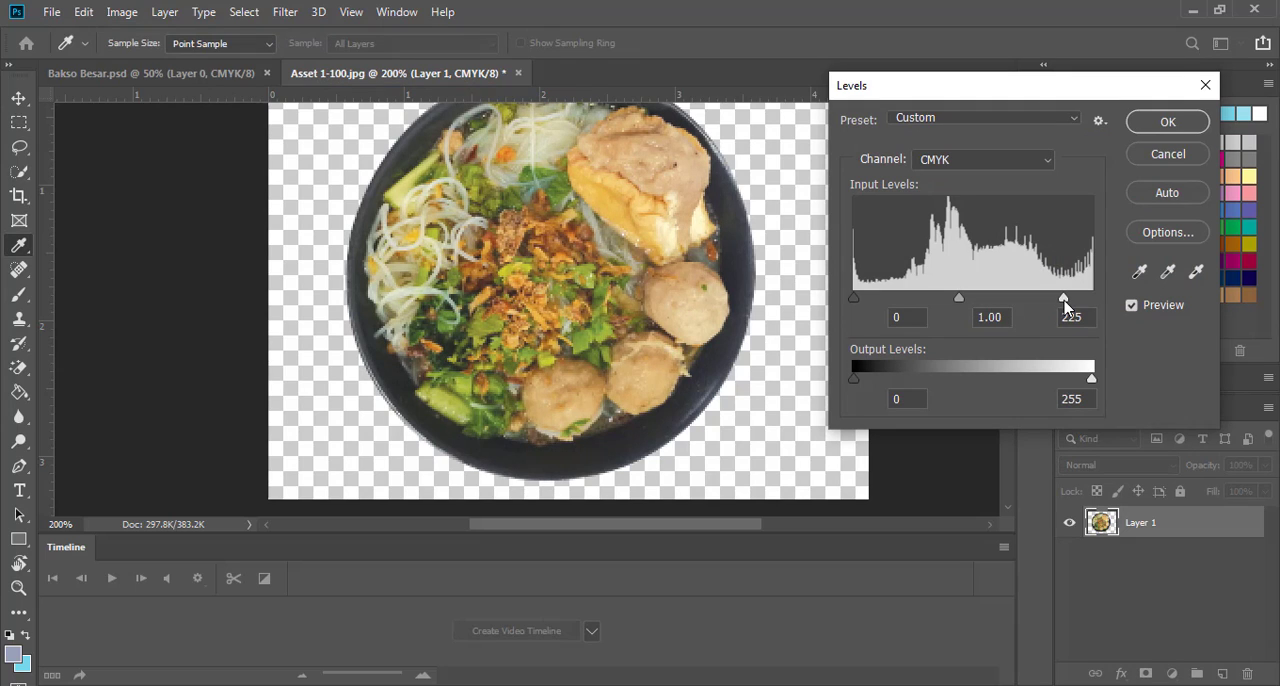
left_click(1160, 120)
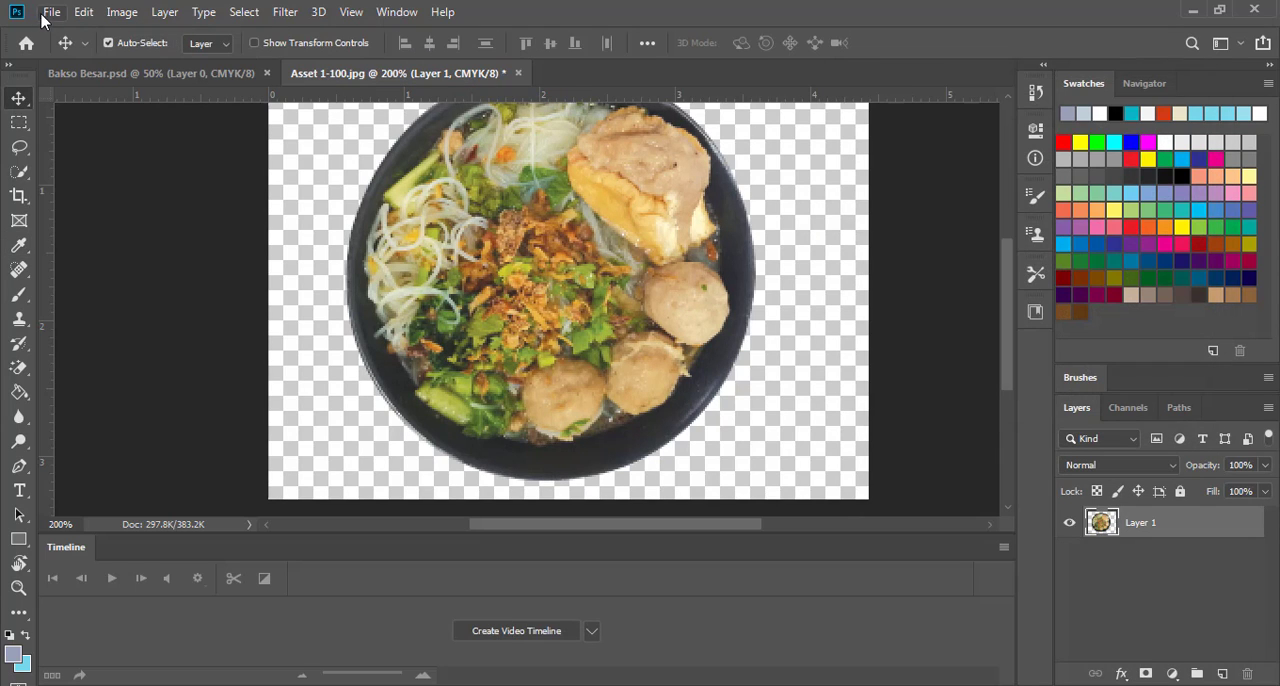
Save the cut-out bowl in the Materi folder as a Photoshop file named Bakso Tahu
left_click(50, 12)
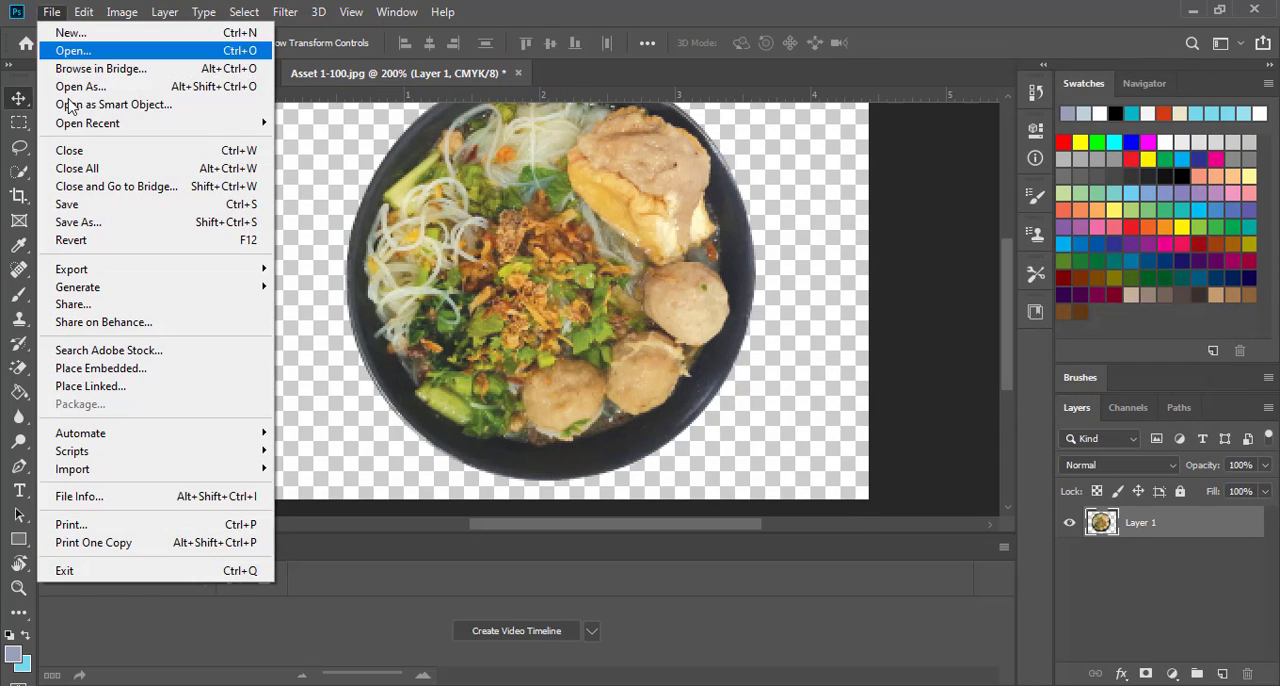
left_click(90, 205)
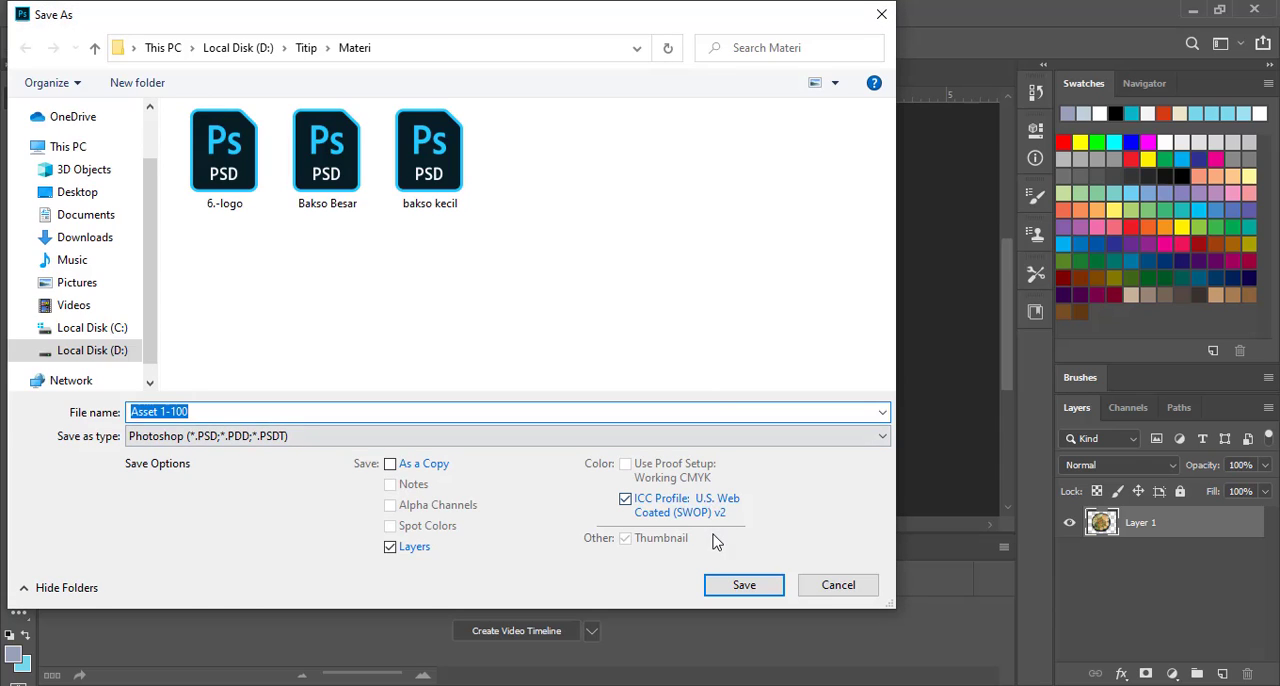
type("Bakso")
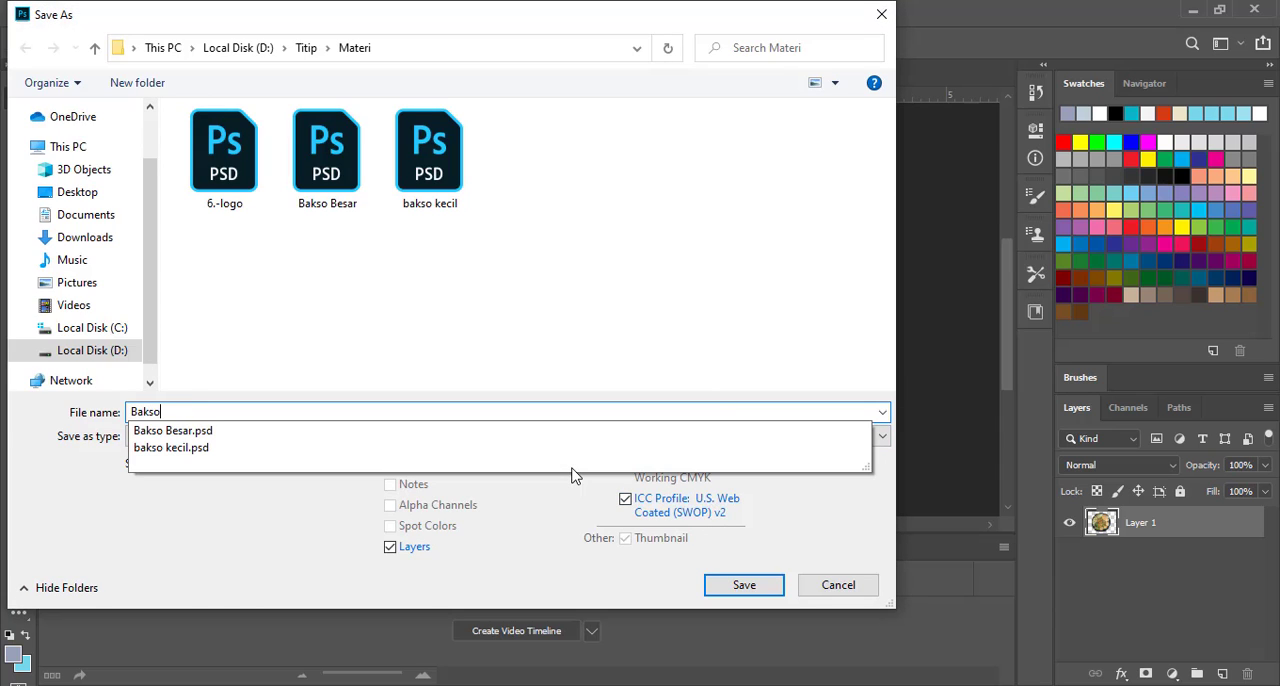
type(" Tahu")
key("Return")
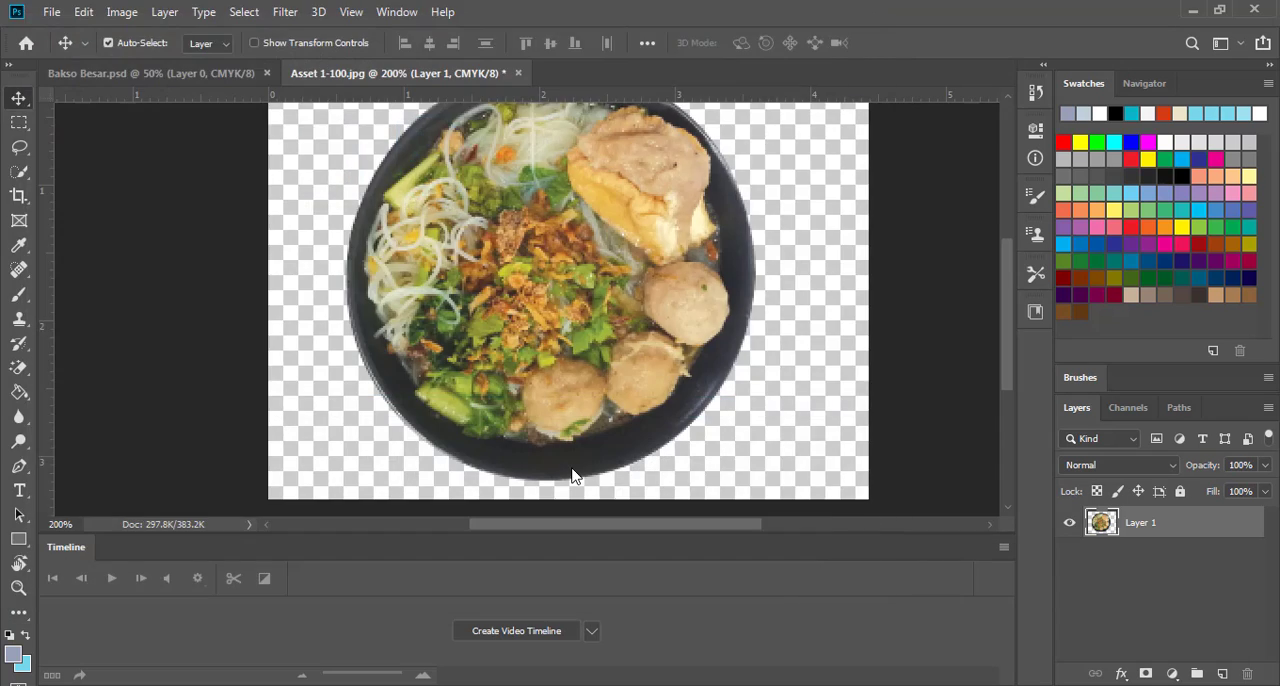
Select the Bakso Besar, bakso kecil and Bakso Tahu PSD files in the Materi folder and place them in the Illustrator menu document
left_click(486, 684)
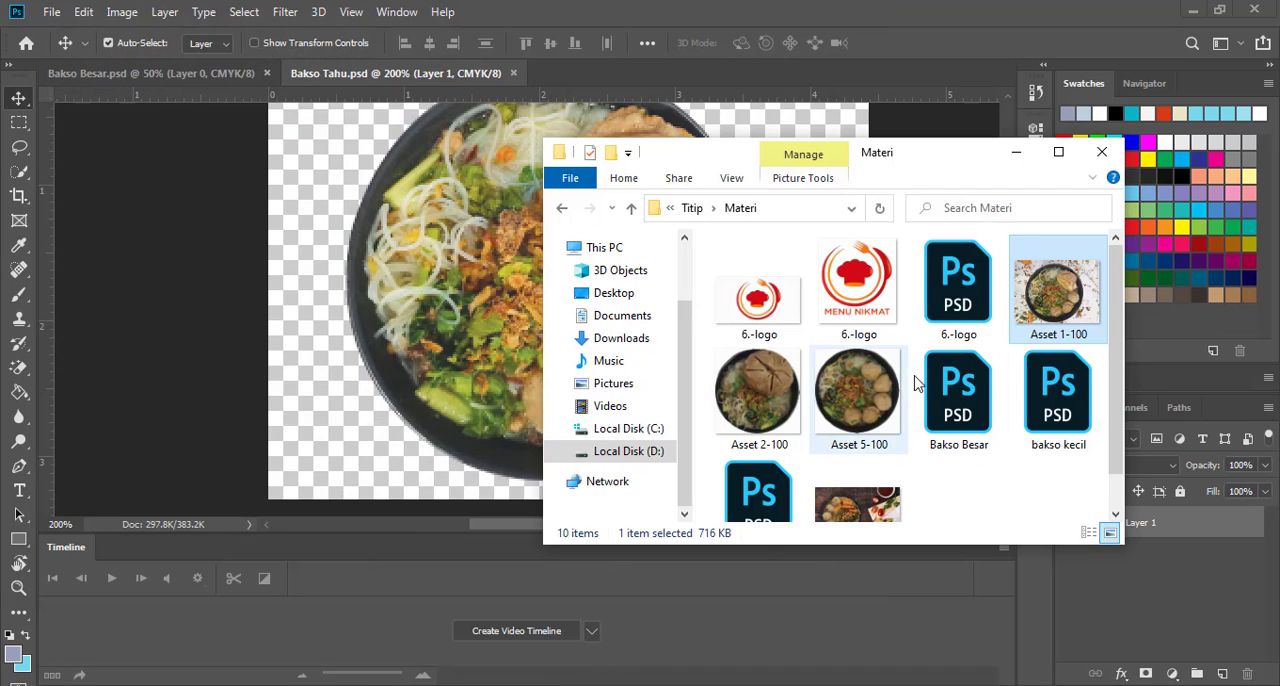
scroll(970, 410, "down", 1)
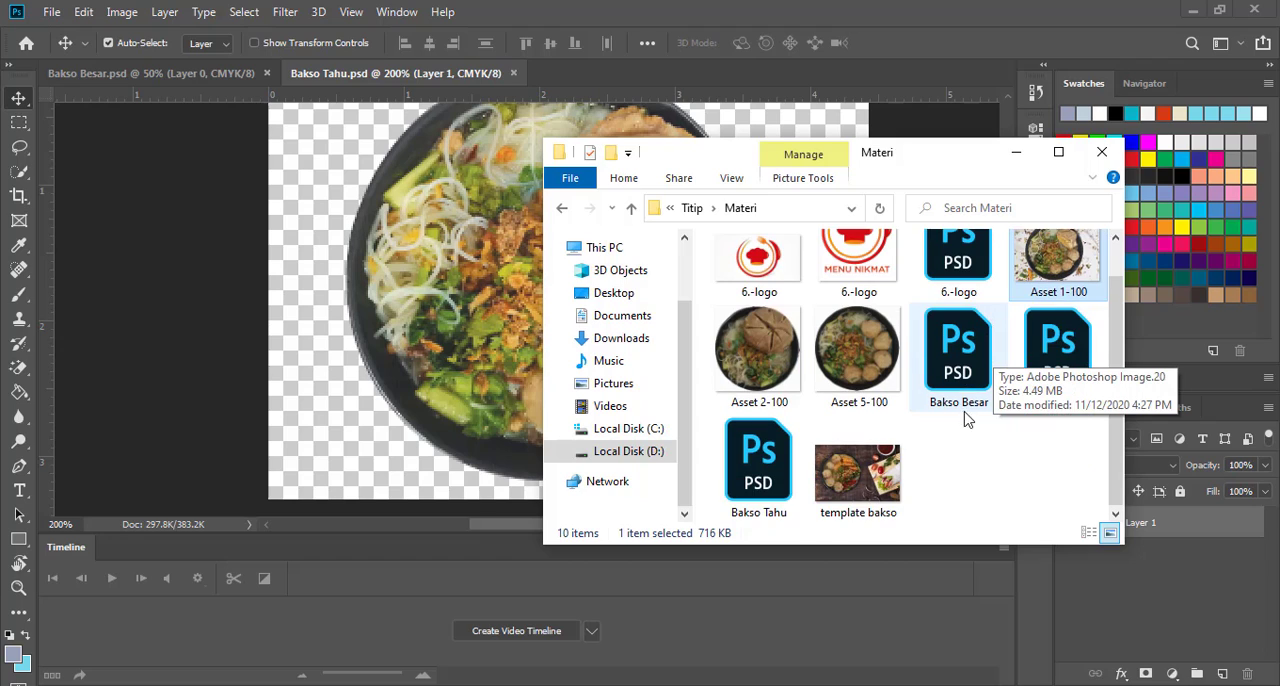
left_click(970, 367)
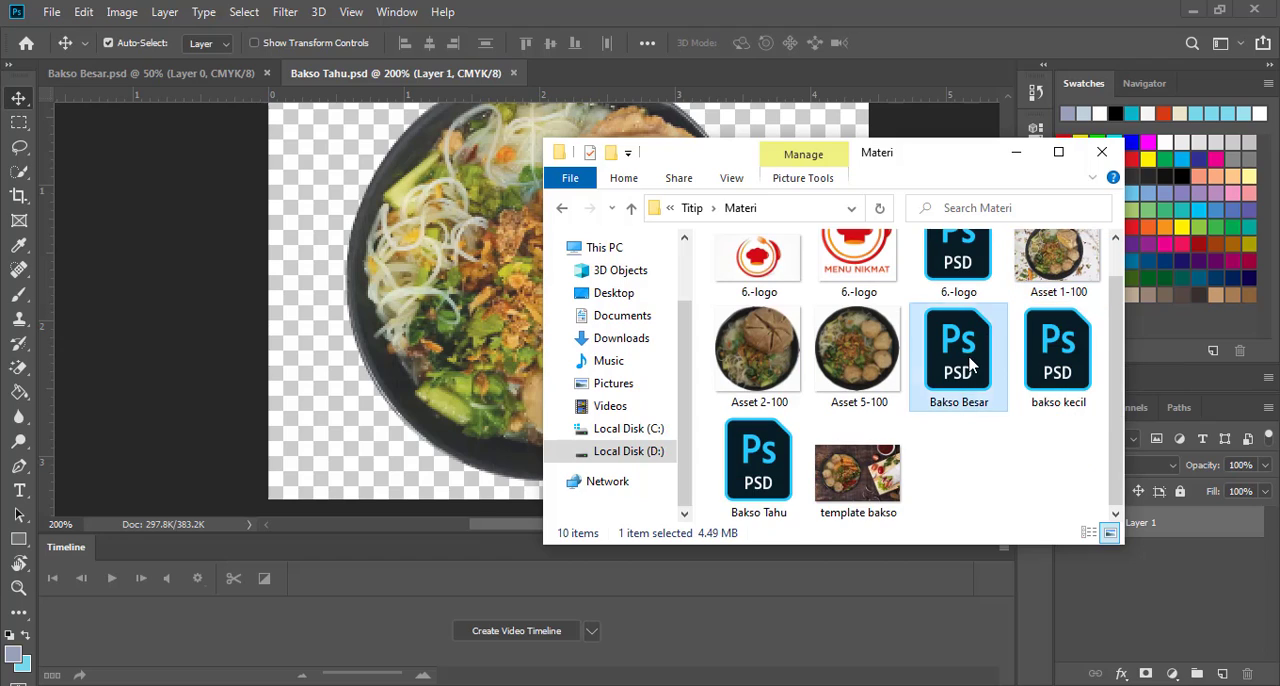
left_click(1050, 367, "ctrl")
left_click(767, 455, "ctrl")
left_click_drag(760, 453, 794, 392)
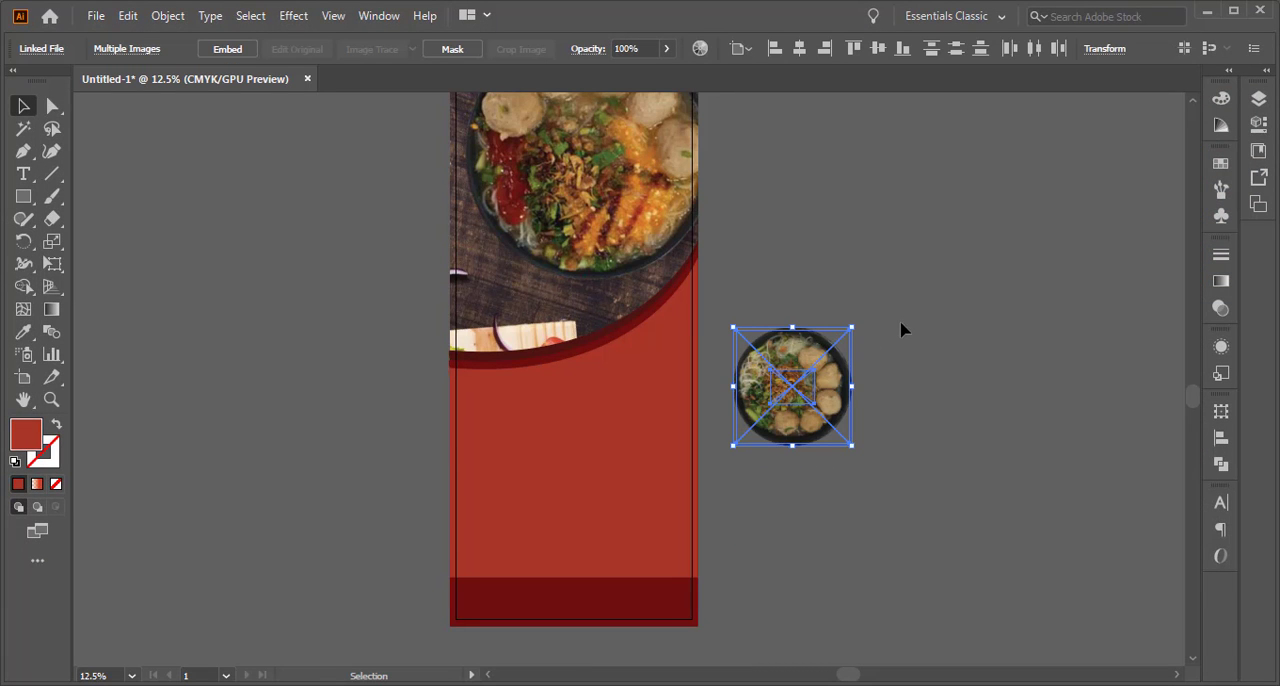
Scale down the bakso kecil bowl onto the red area below the header photo, and enlarge the Bakso Tahu bowl beside it
left_click(905, 334)
left_click(809, 342)
left_click_drag(858, 328, 543, 436)
left_click(686, 380)
left_click(542, 435)
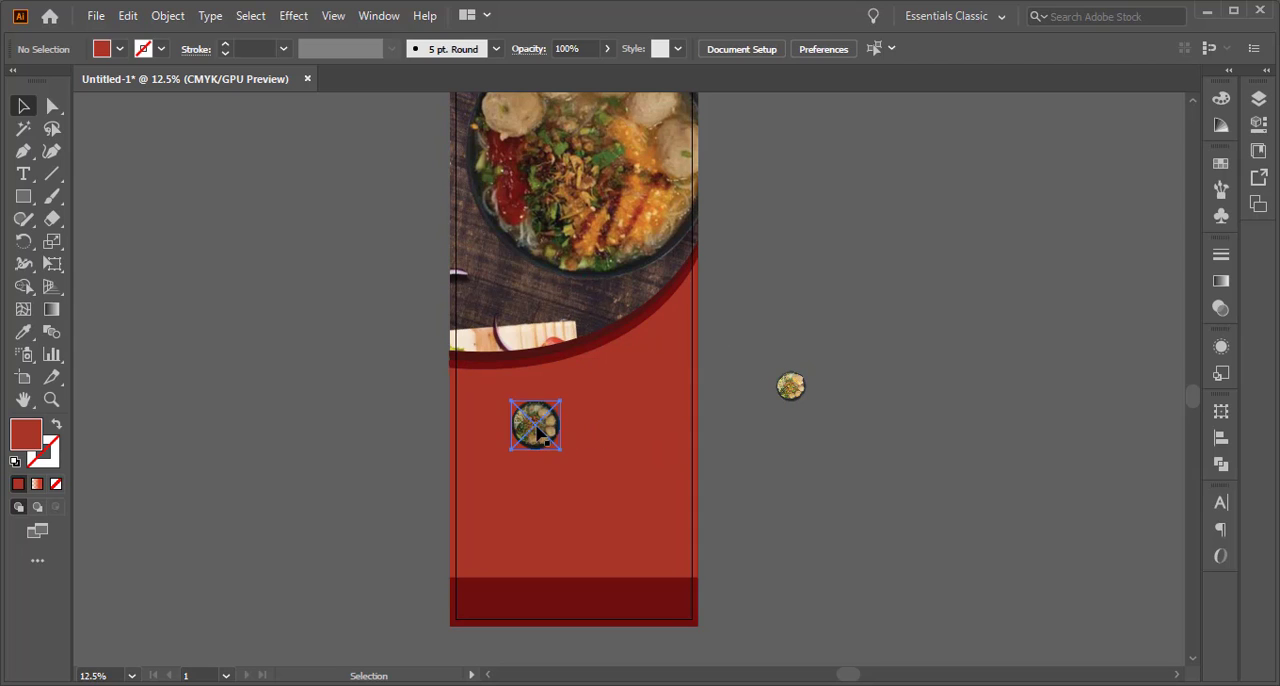
left_click(790, 388)
left_click_drag(817, 367, 627, 416)
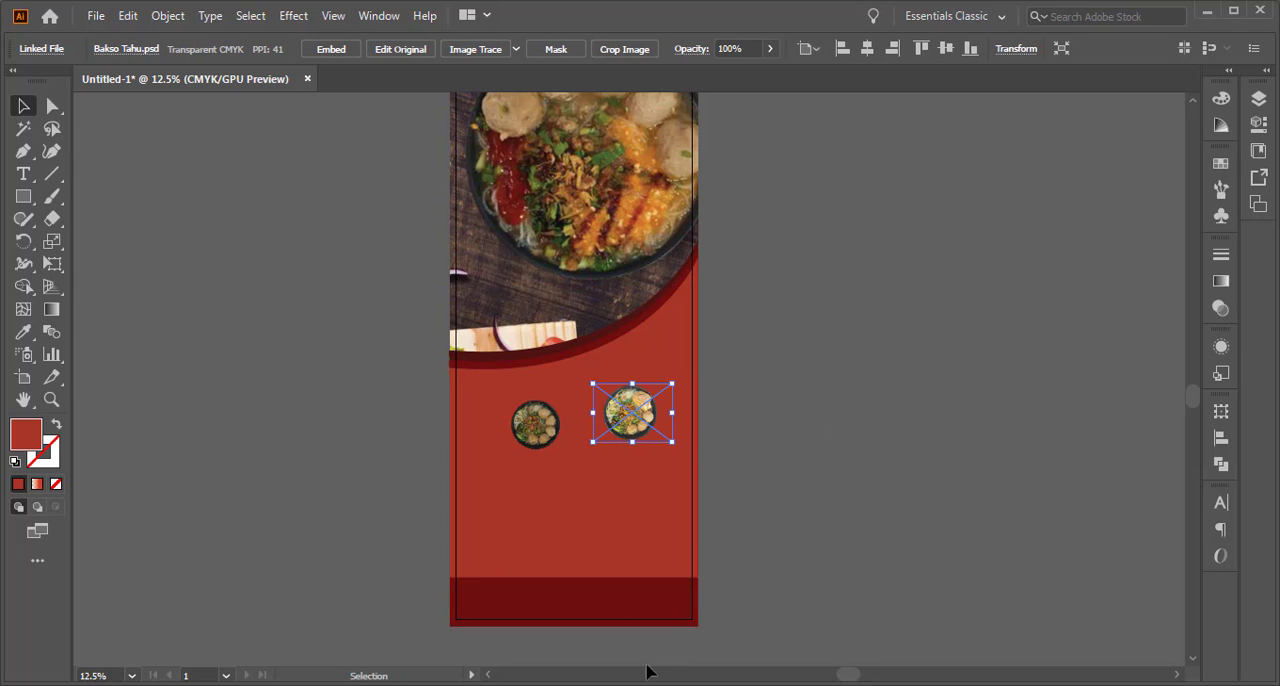
Open Bakso Besar in Photoshop from the Materi folder and brighten it with Levels, setting the input white level to 203
left_click(534, 655)
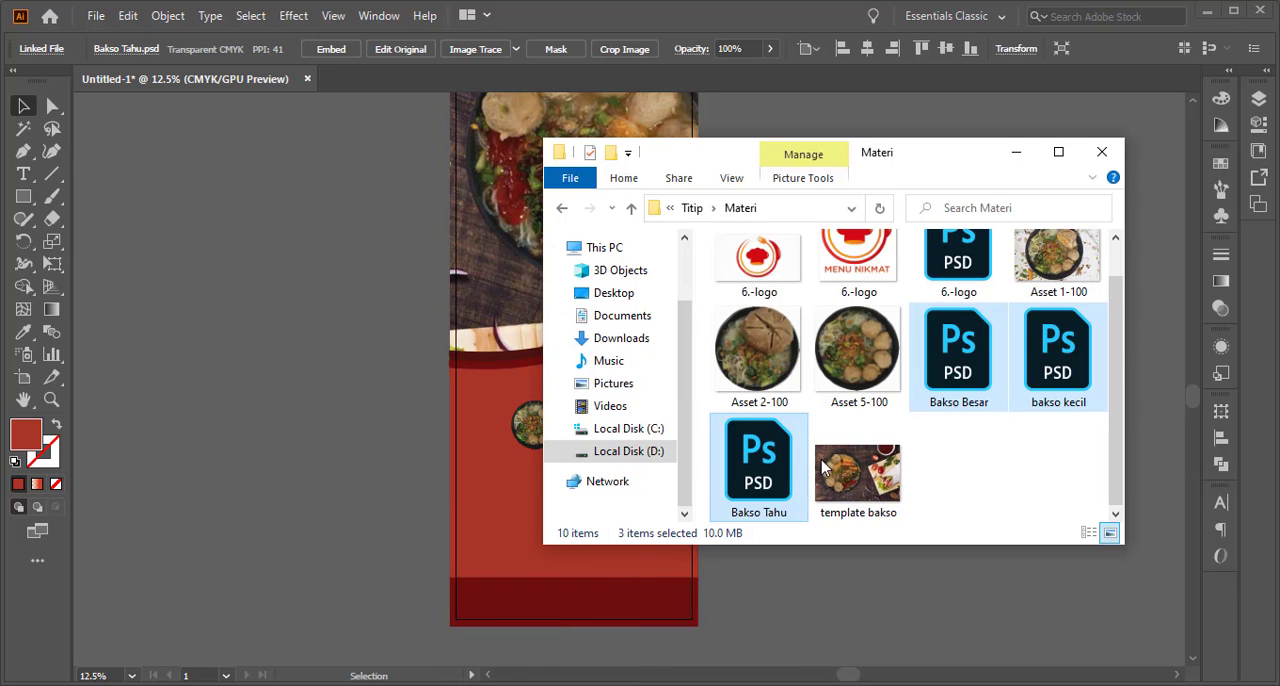
left_click(955, 390)
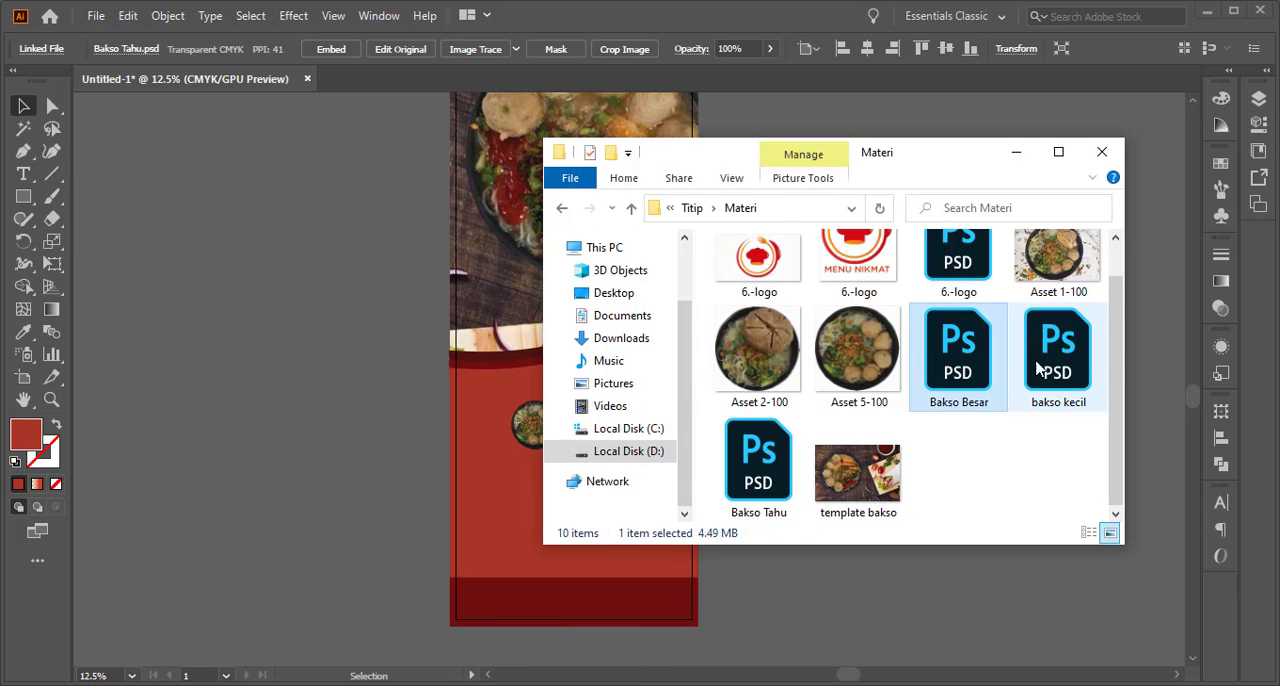
double_click(948, 372)
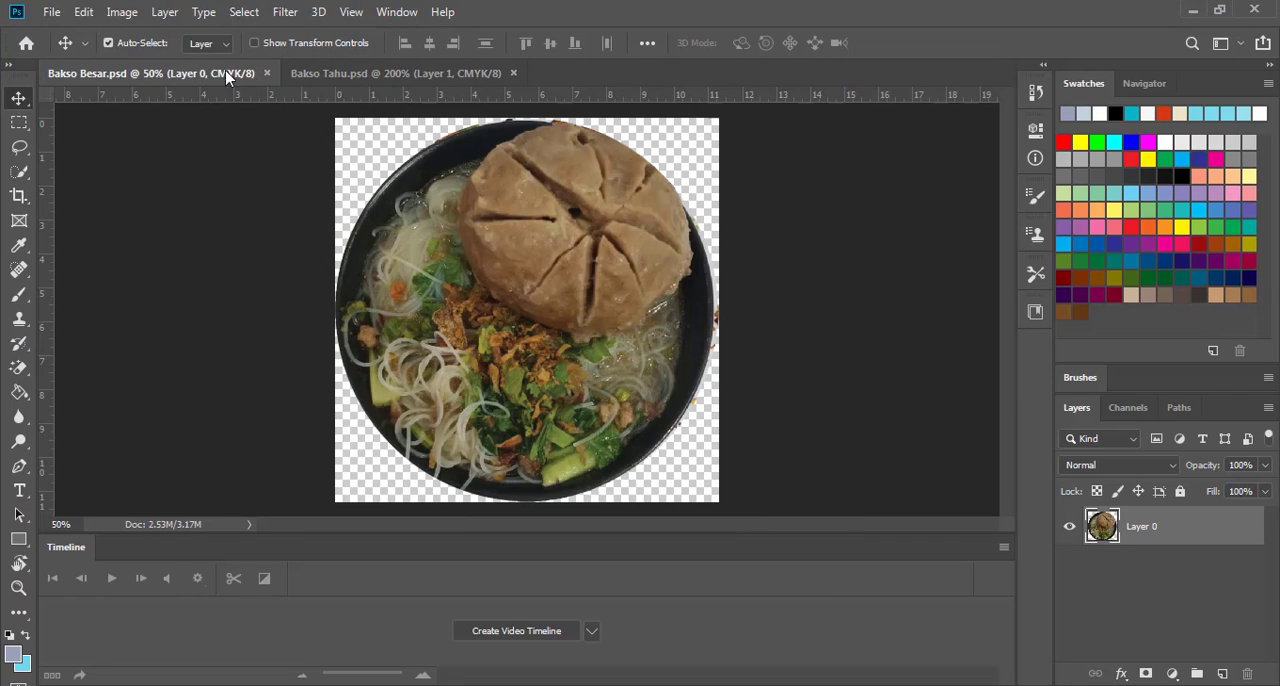
left_click(122, 11)
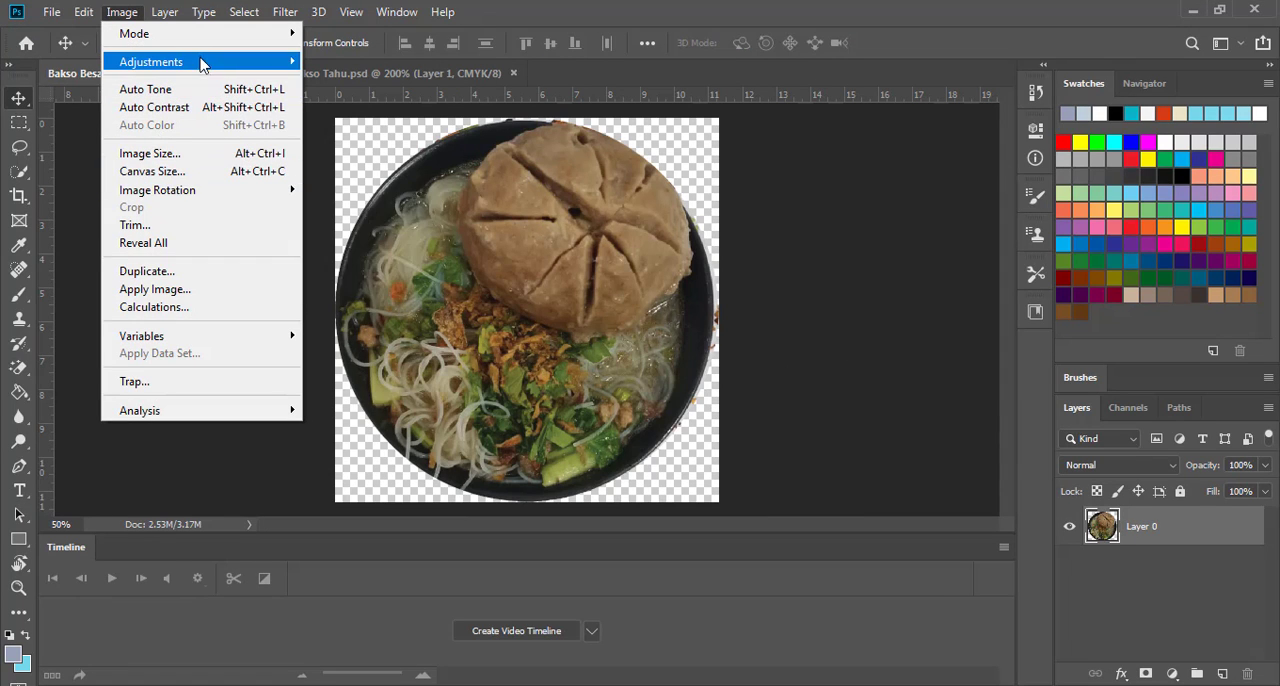
mouse_move(203, 63)
left_click(393, 76)
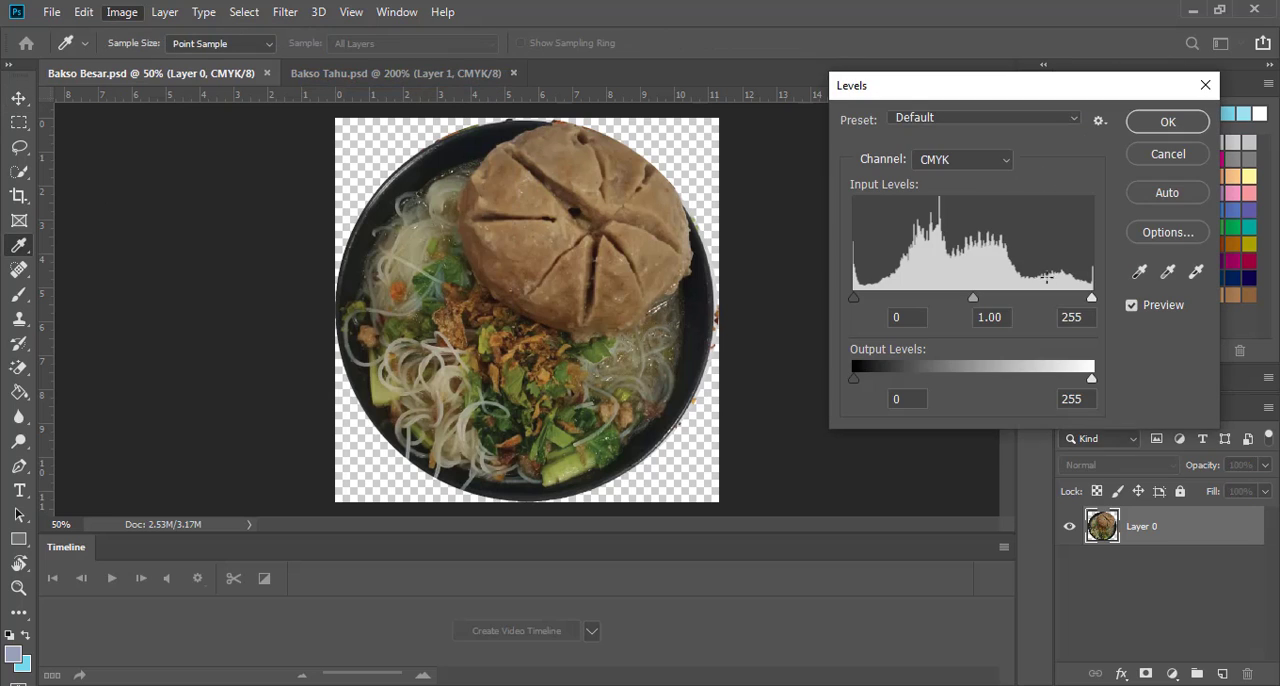
left_click_drag(1091, 300, 1043, 300)
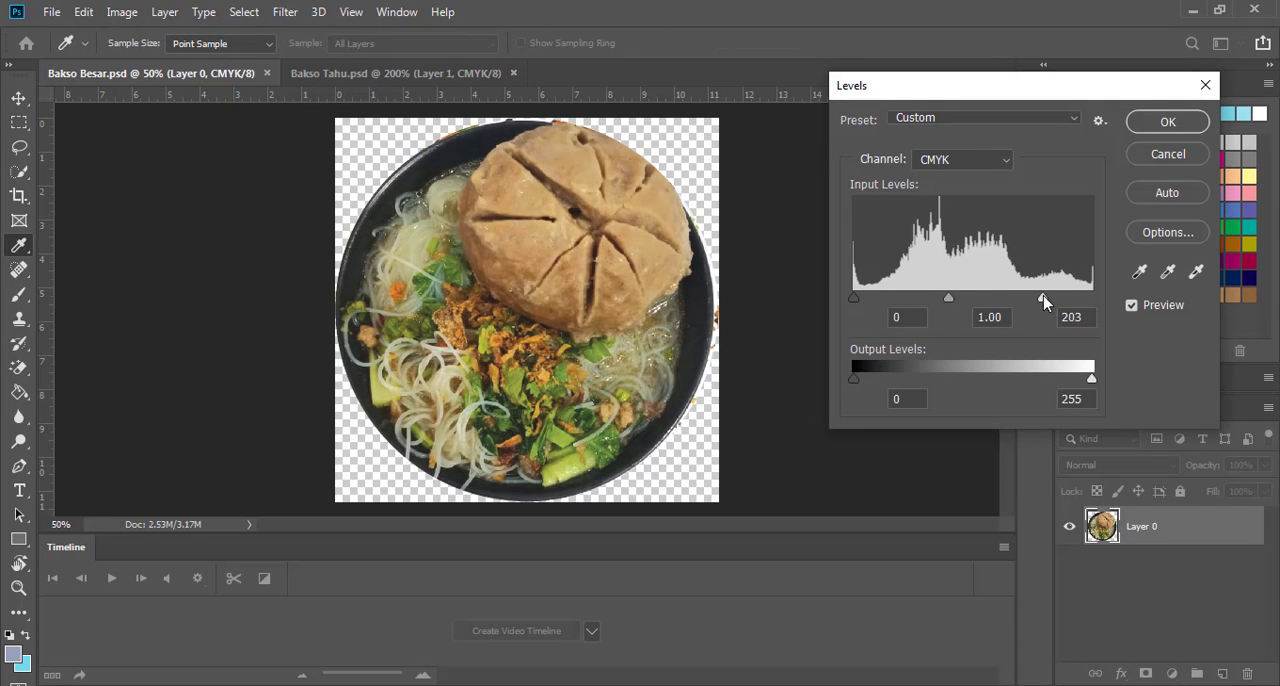
left_click(1163, 122)
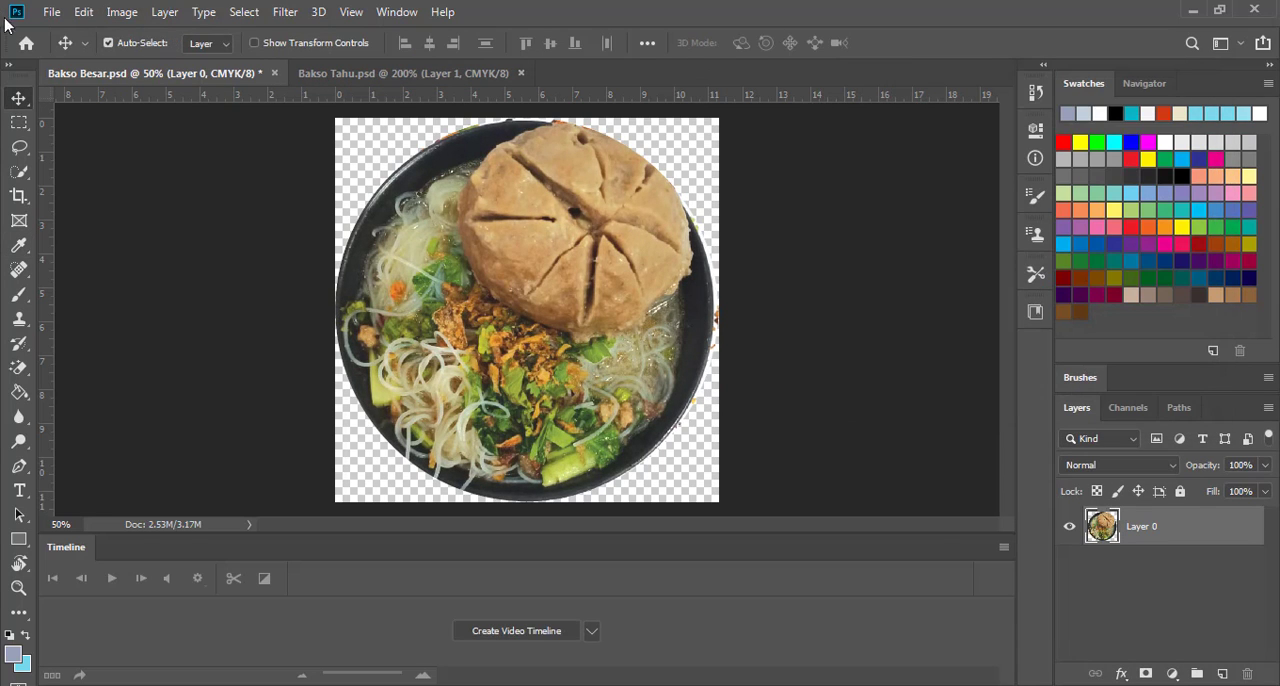
Save Bakso Besar and close both it and the Bakso Tahu document
left_click(50, 12)
left_click(130, 204)
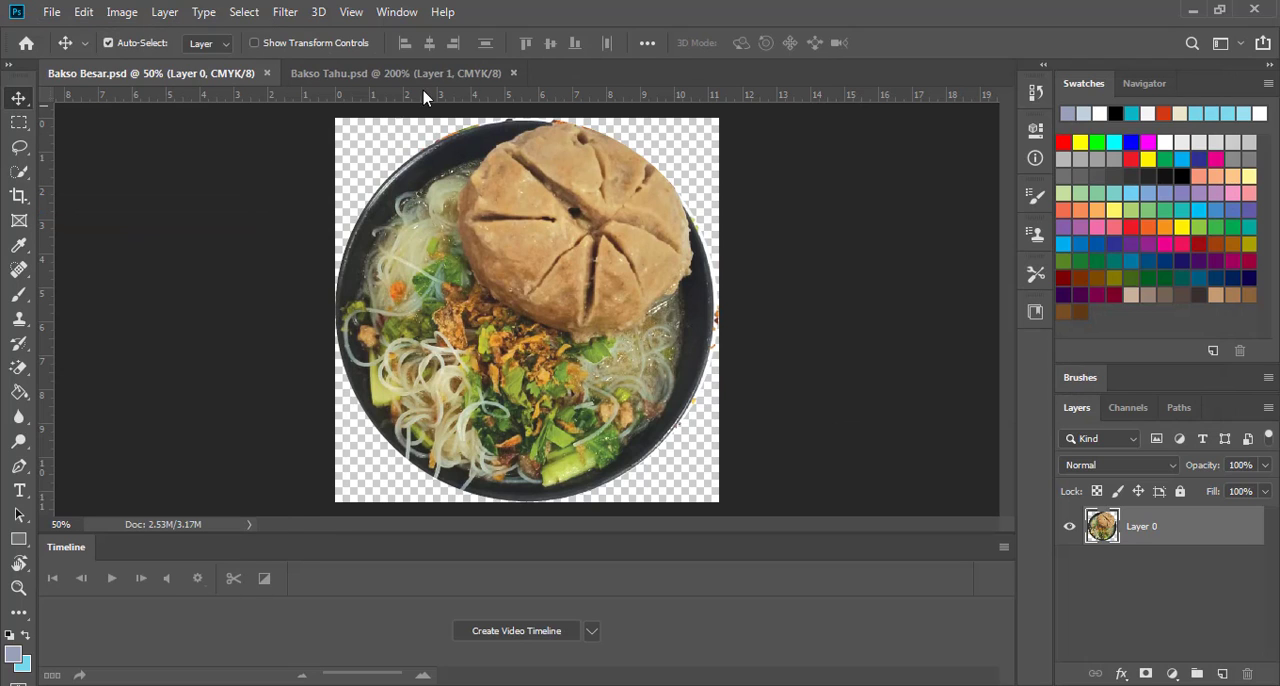
left_click(267, 74)
left_click(270, 73)
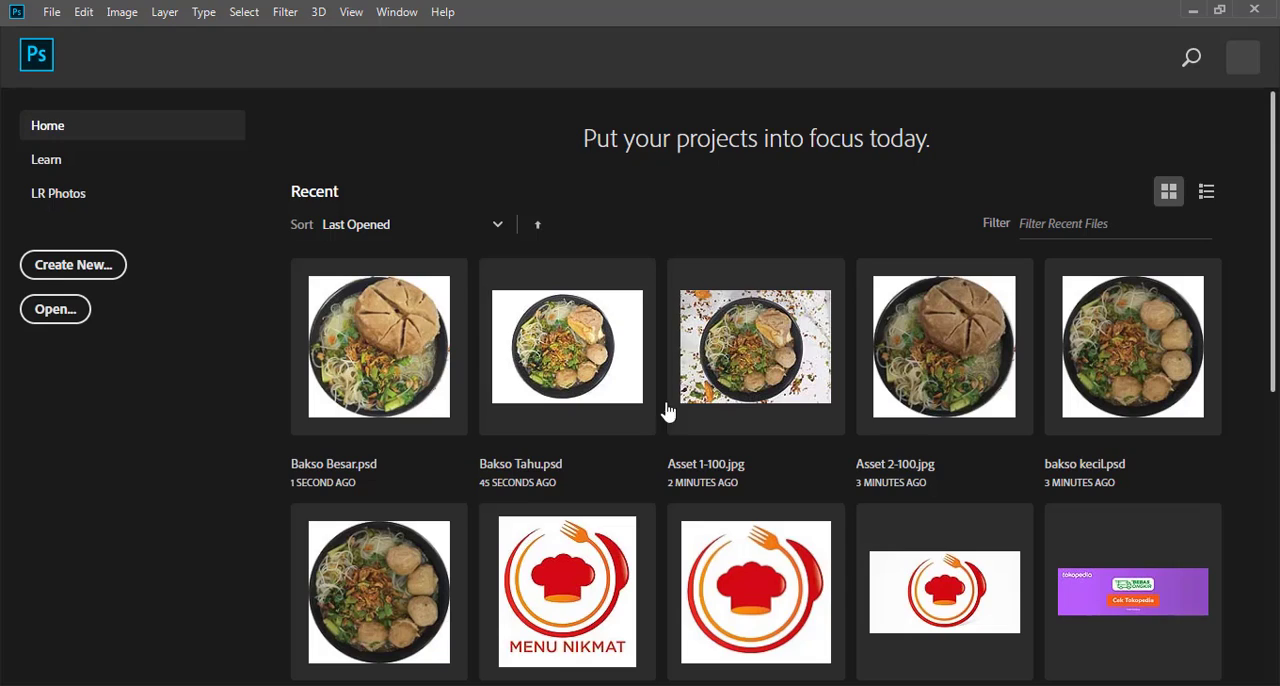
left_click(560, 685)
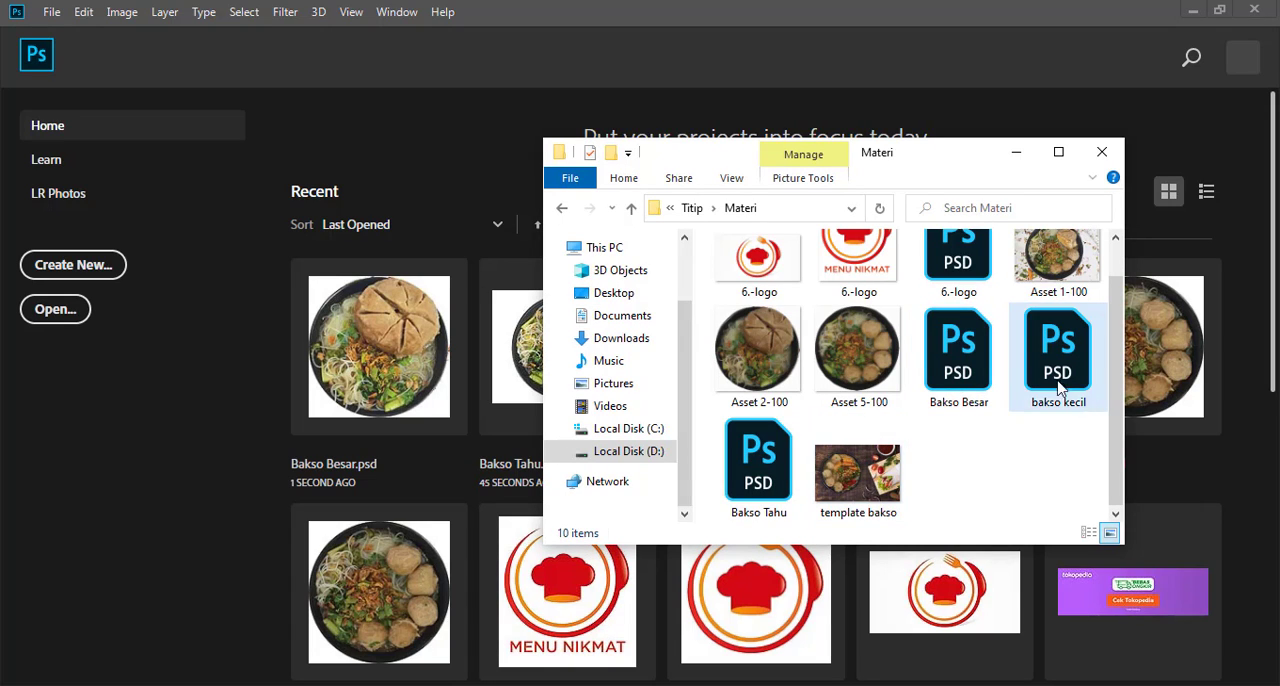
left_click(975, 365)
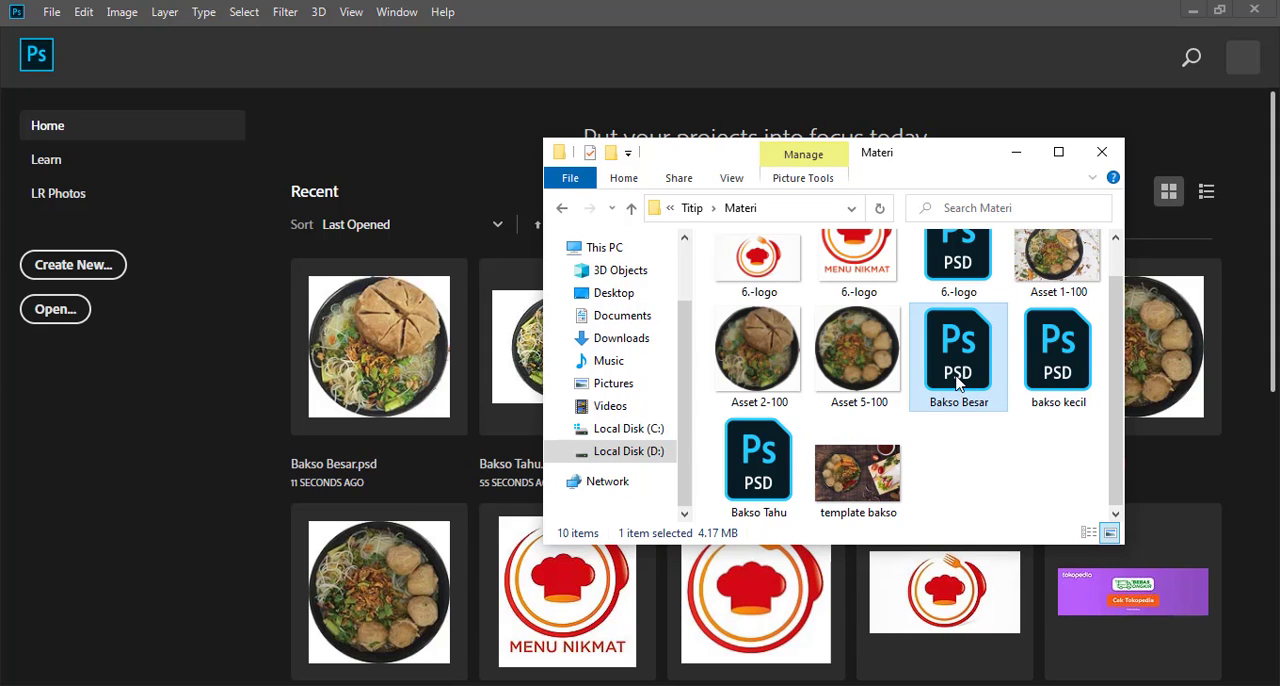
double_click(928, 310)
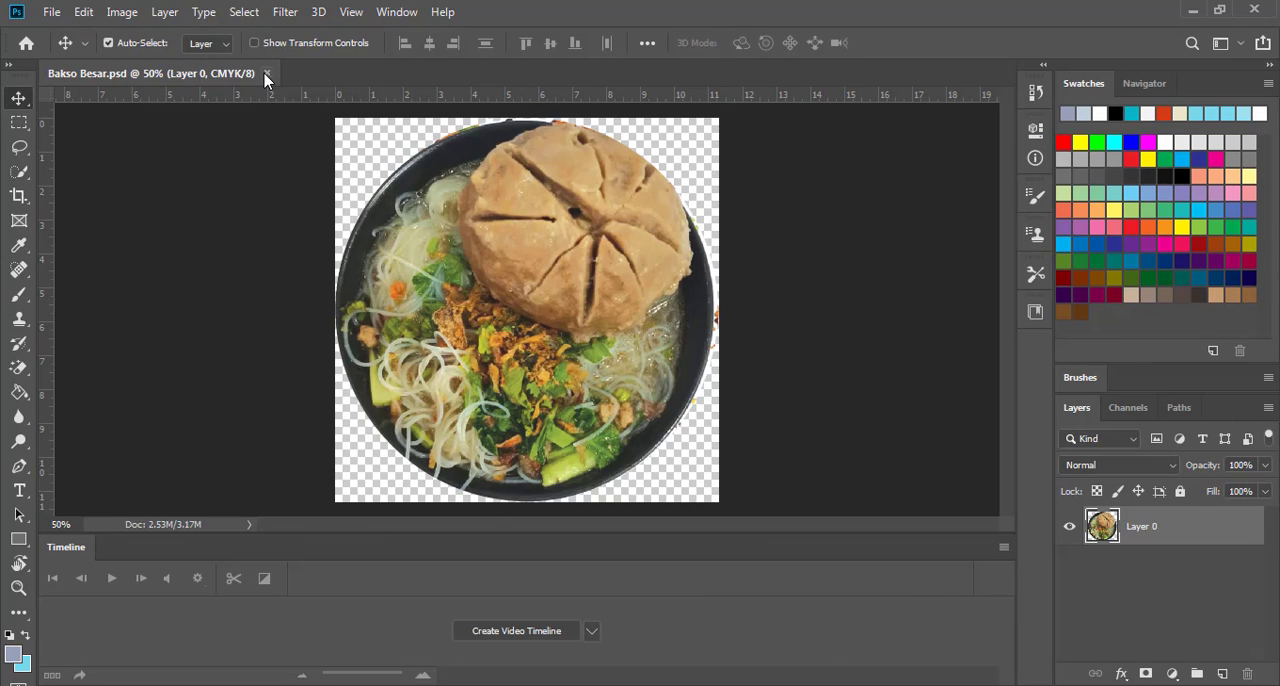
left_click(266, 74)
Open bakso kecil in Photoshop from the Materi folder and brighten it with Levels, setting the input white level to 215
key("alt+Tab")
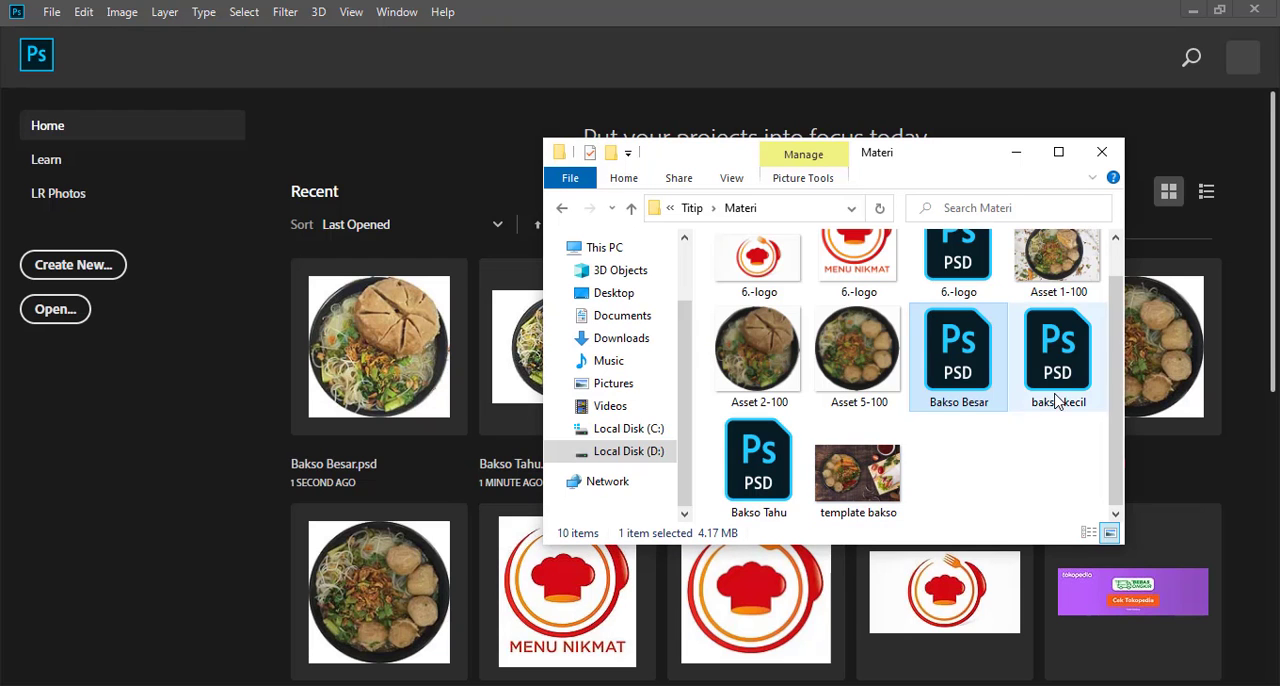
left_click_drag(1057, 400, 829, 10)
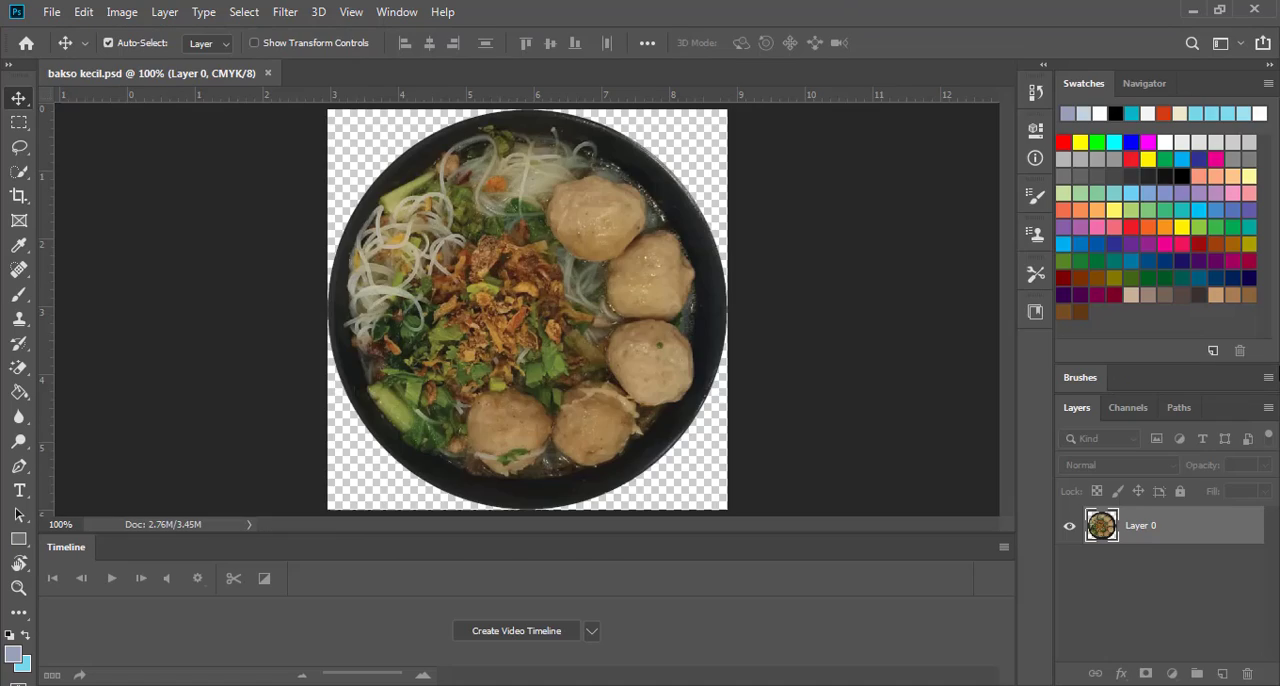
left_click(122, 12)
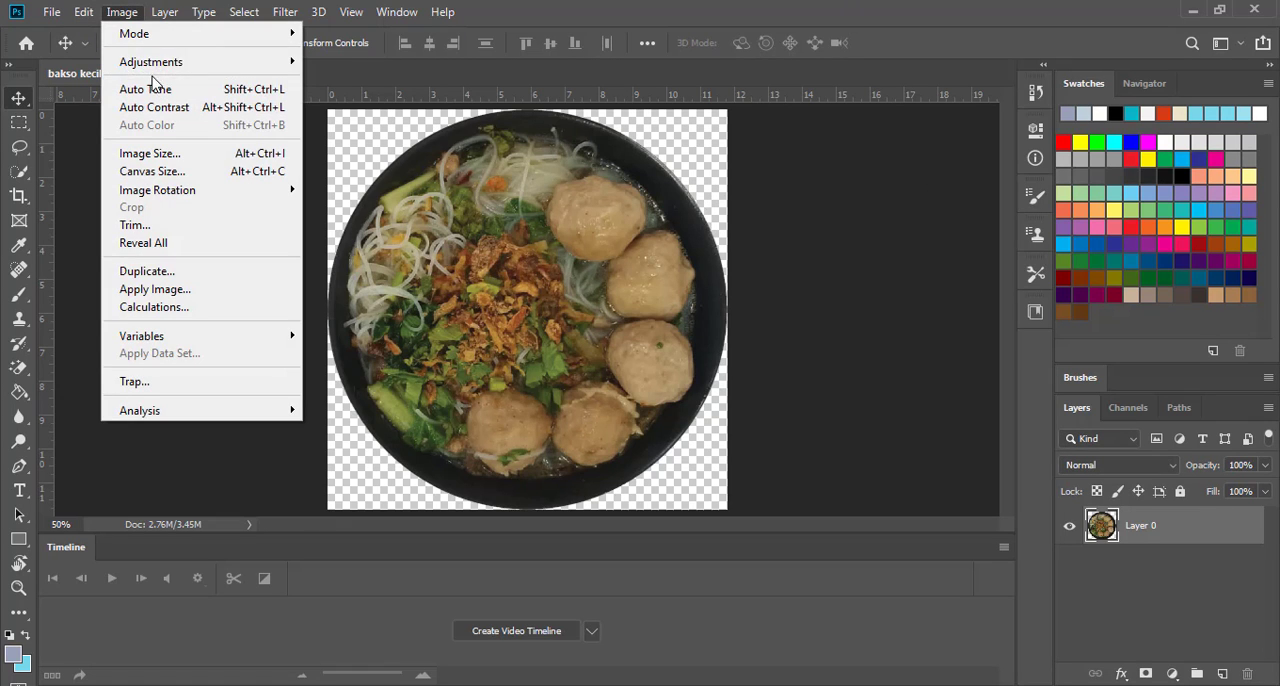
mouse_move(165, 64)
left_click(400, 79)
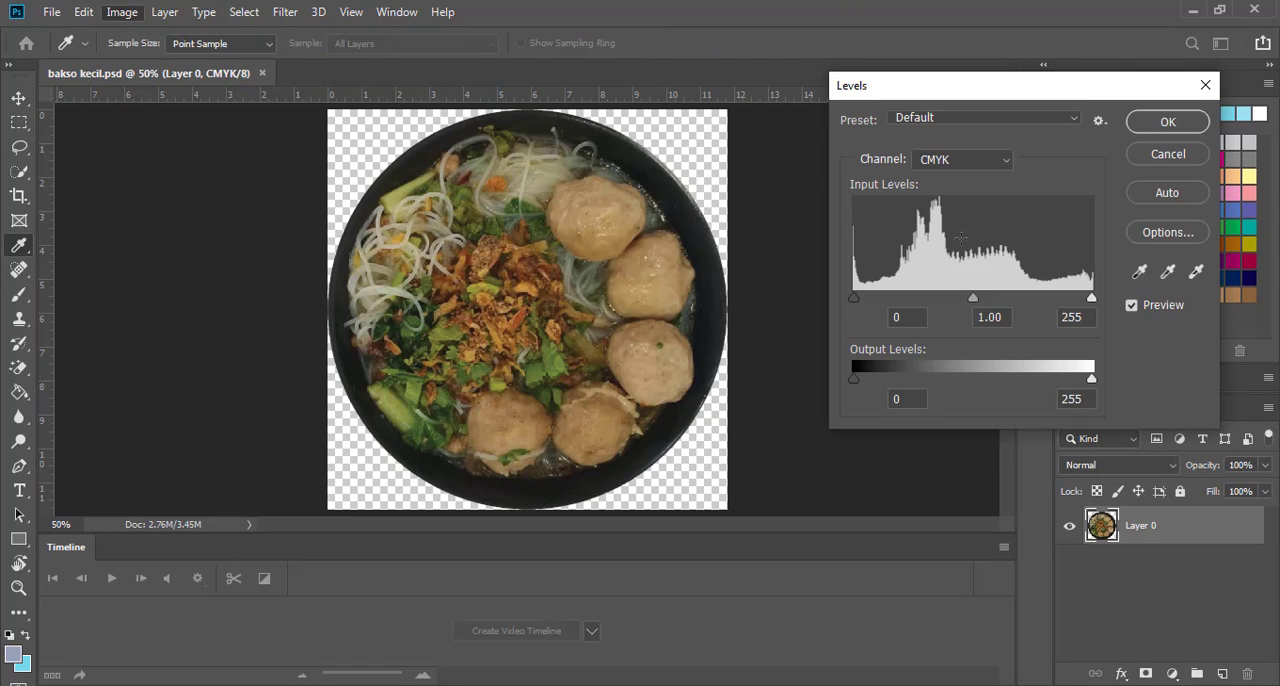
left_click_drag(1092, 302, 1054, 303)
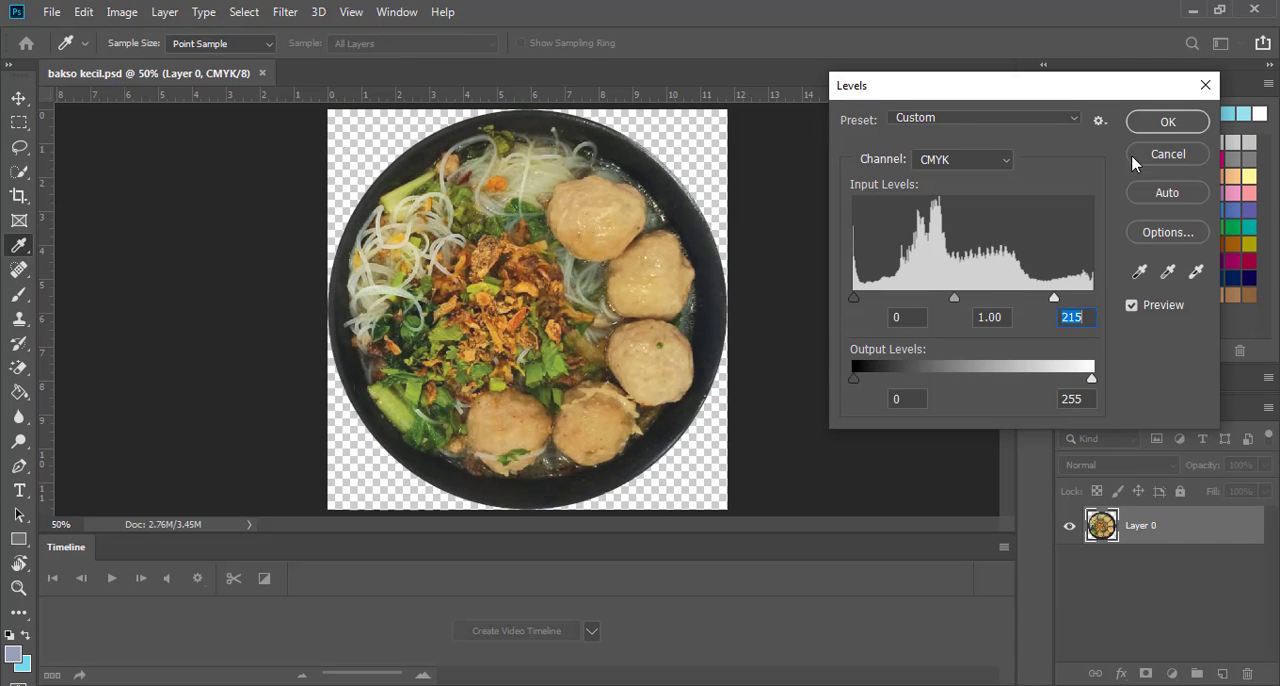
left_click(1187, 121)
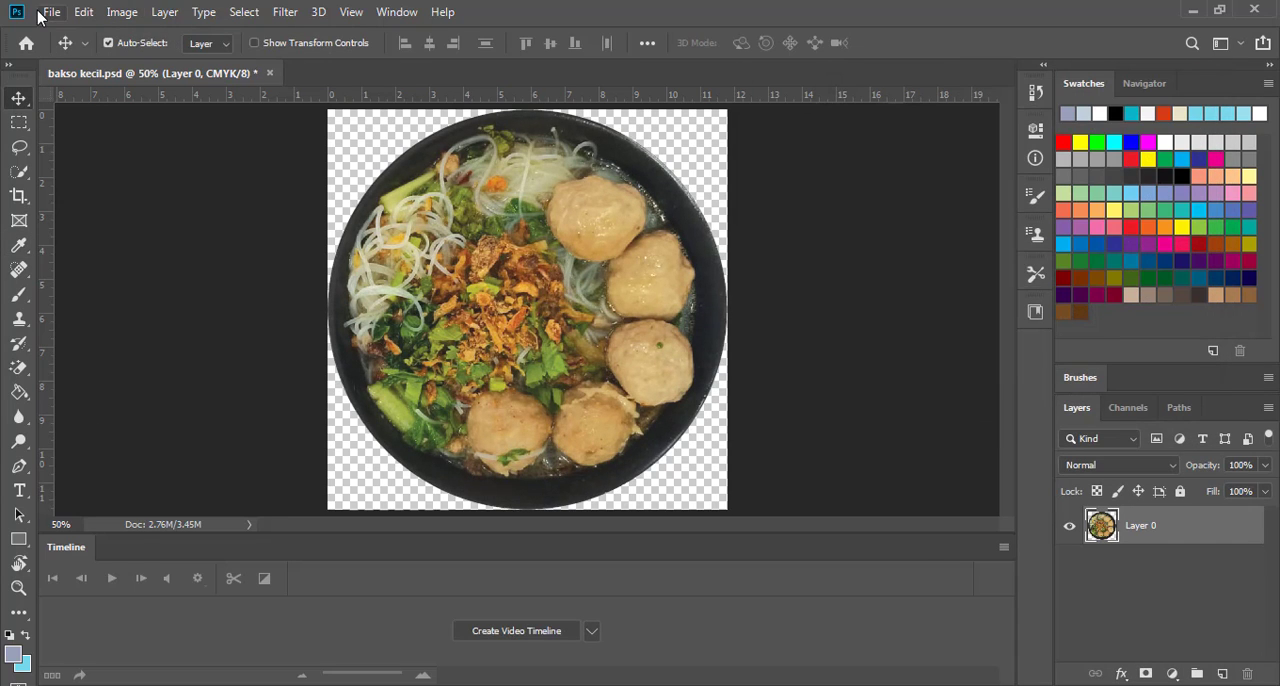
Save and close bakso kecil, and minimize Photoshop to return to the Illustrator menu document
left_click(51, 11)
left_click(82, 205)
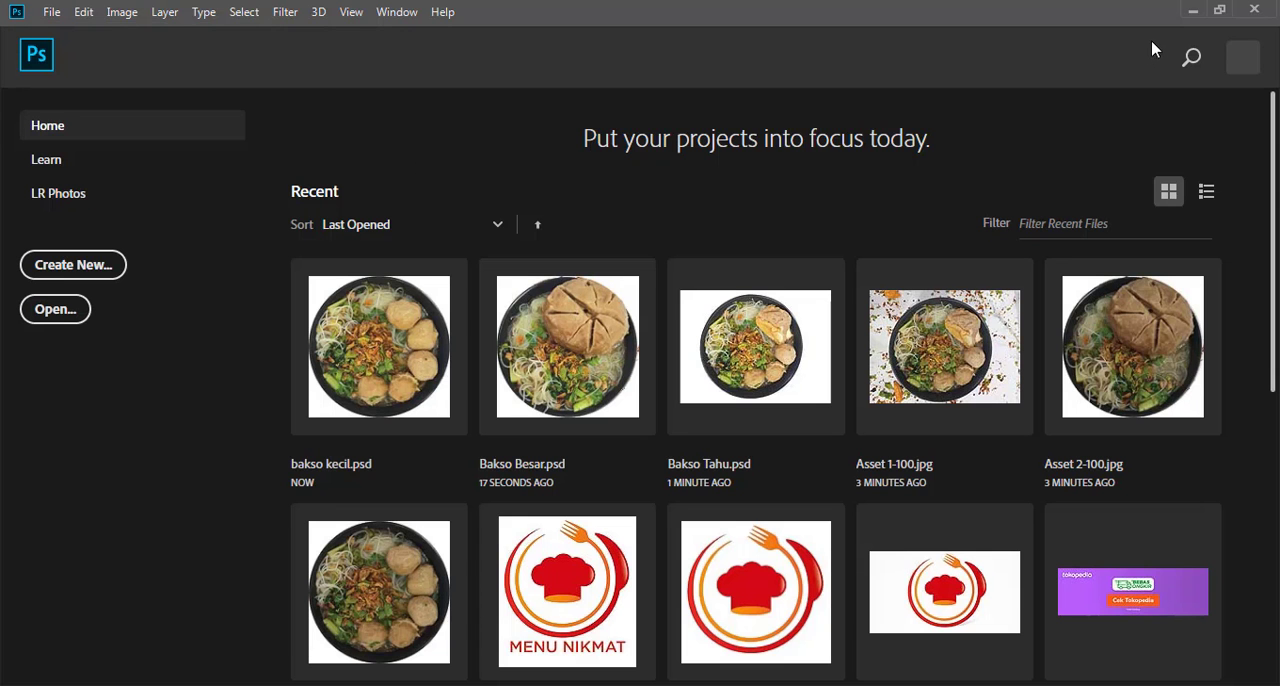
left_click(1191, 12)
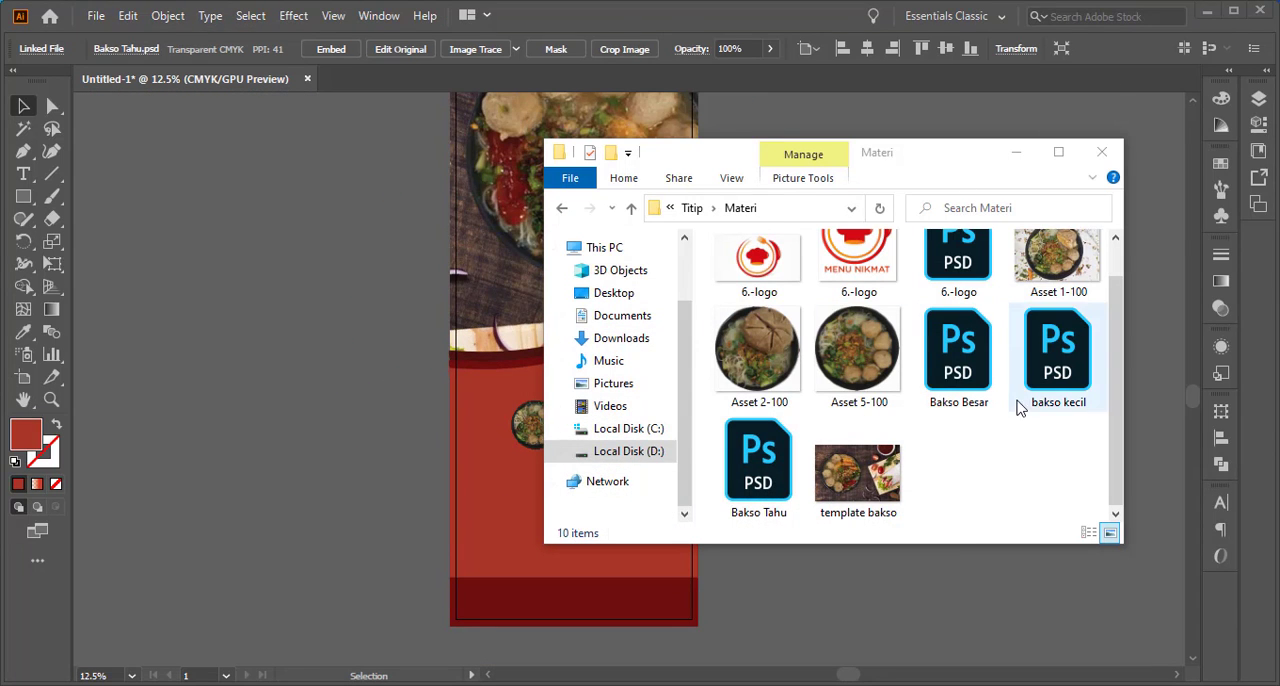
Return to the Illustrator menu document and update the modified linked bowl images
left_click(440, 436)
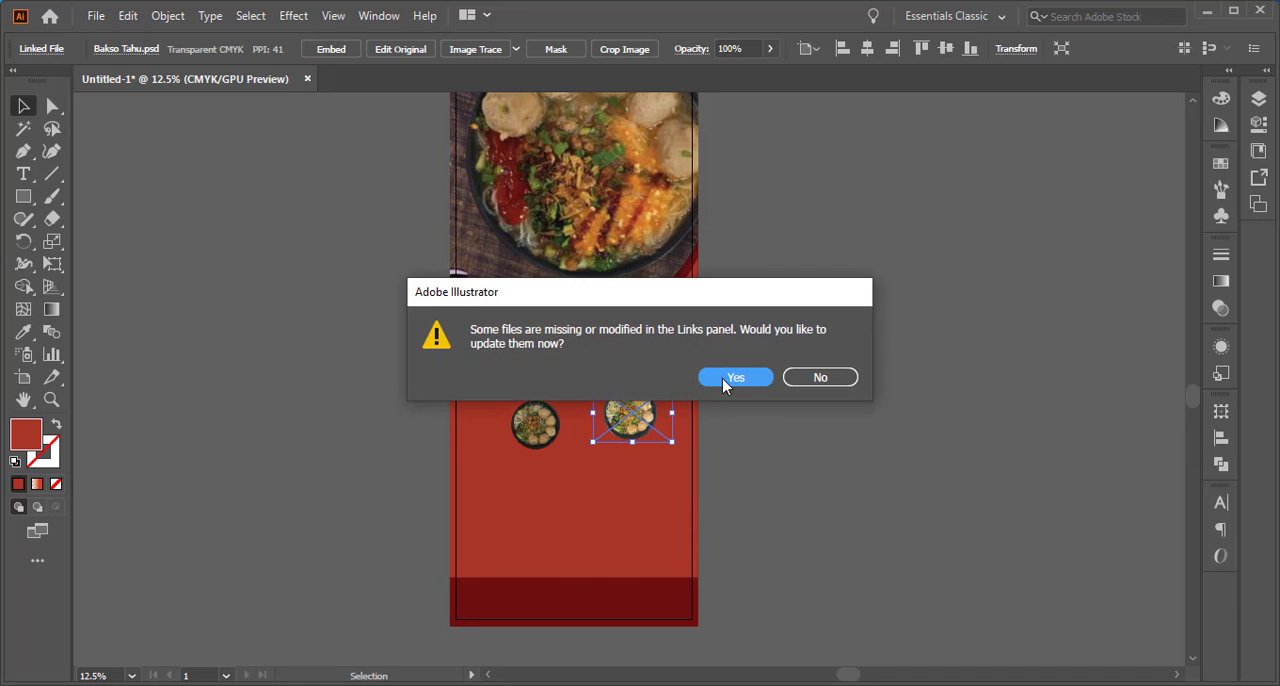
left_click(733, 378)
left_click(733, 380)
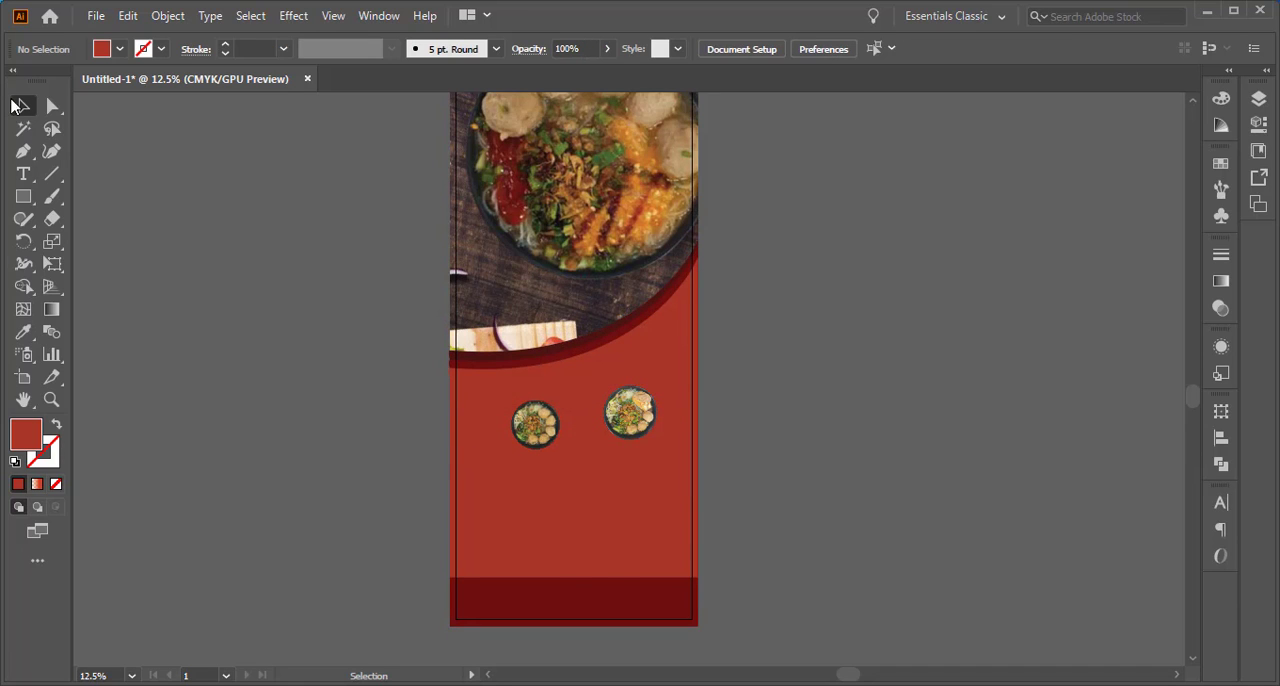
Move the bakso kecil bowl up to the curved dark red band, off the Bakso Besar bowl beneath it
left_click(535, 425)
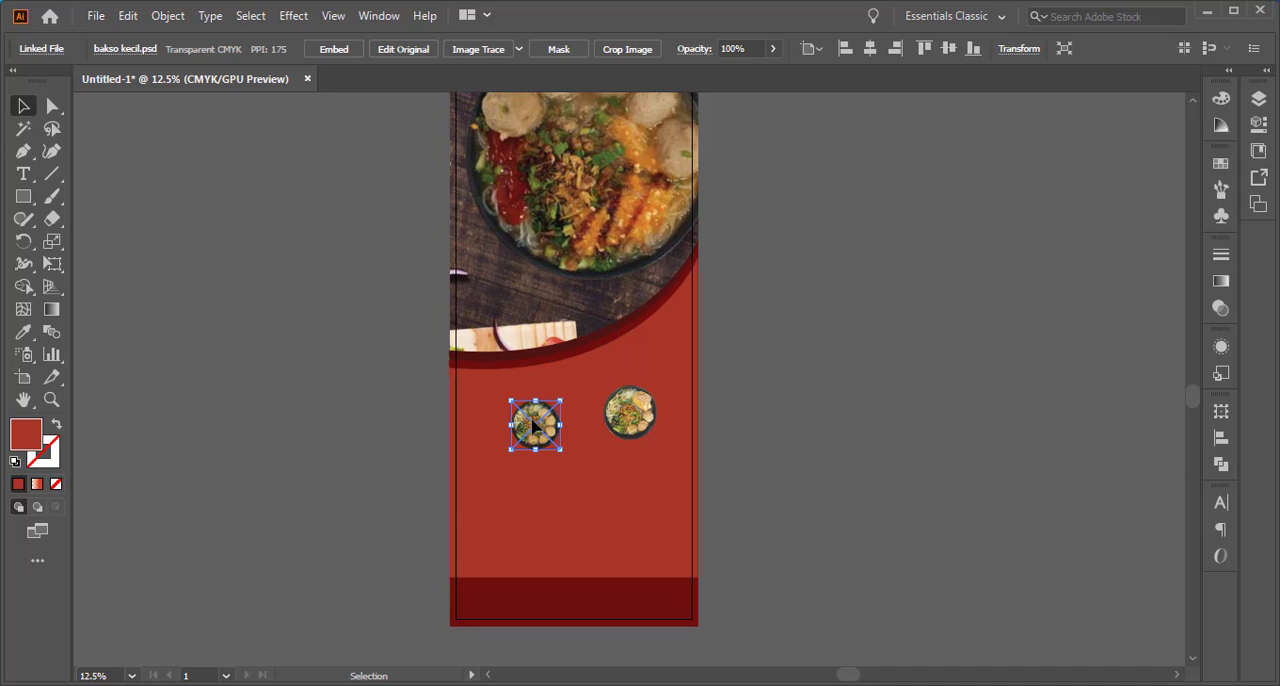
left_click(50, 399)
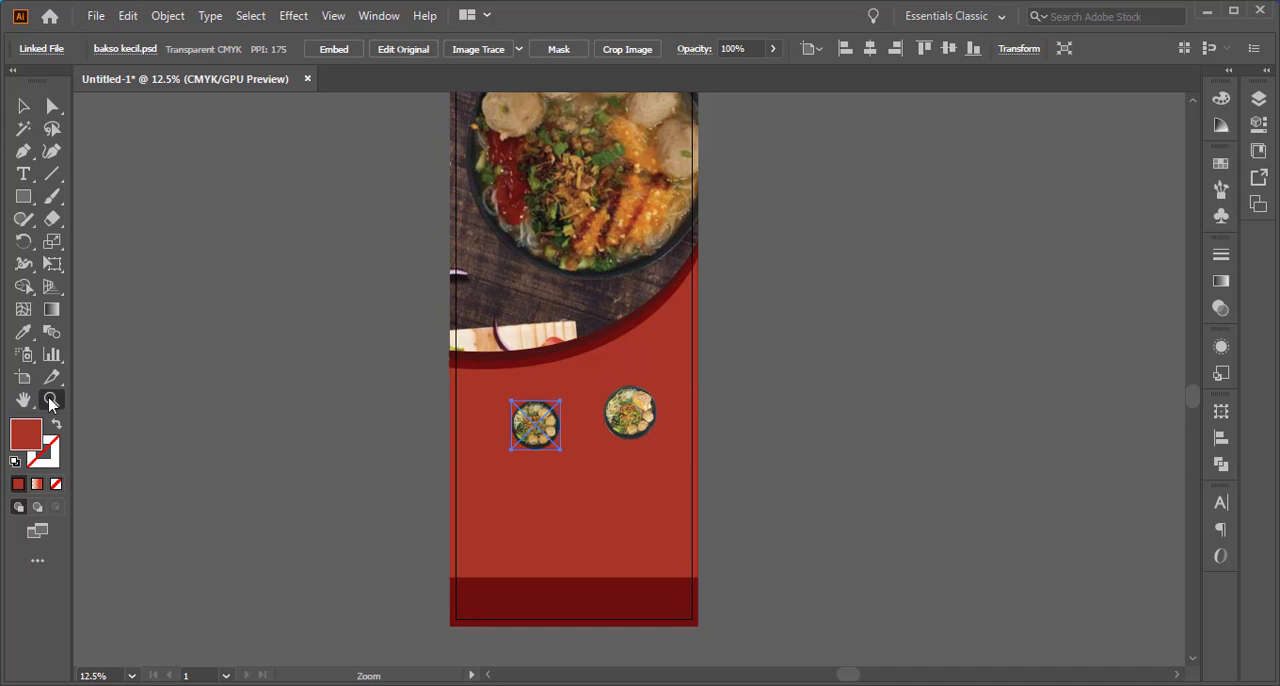
left_click(571, 435)
left_click(737, 360)
left_click(541, 335)
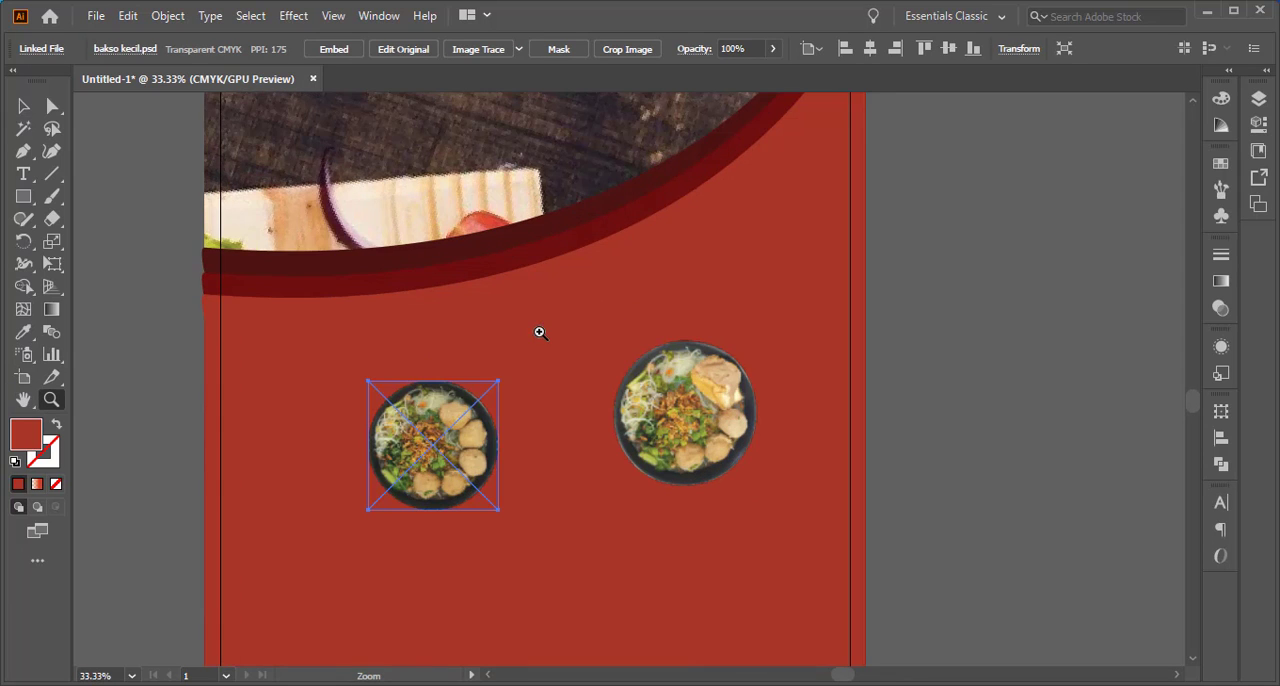
left_click(23, 106)
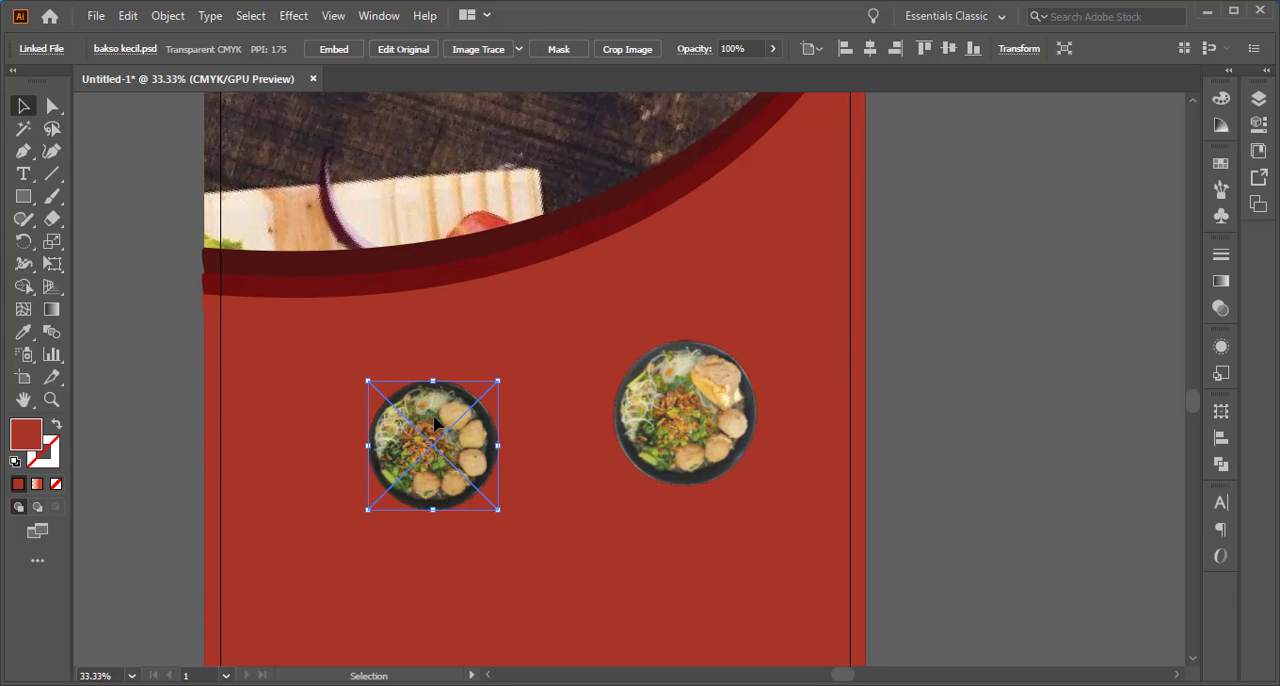
left_click_drag(434, 425, 548, 282)
Select the bakso kecil and Bakso Besar bowls together and scale both up slightly
left_click(434, 446, "shift")
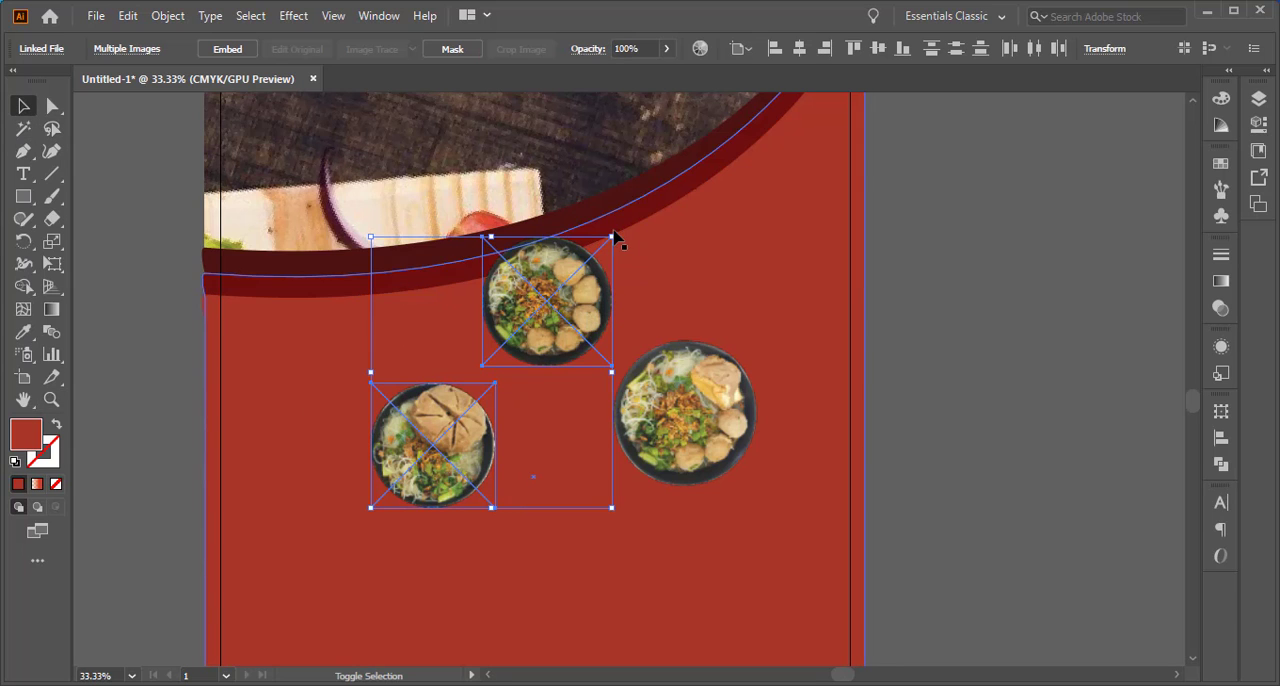
mouse_move(613, 236)
left_mouse_down()
mouse_move(630, 236)
mouse_move(686, 152)
mouse_move(680, 188)
mouse_move(619, 228)
left_mouse_up()
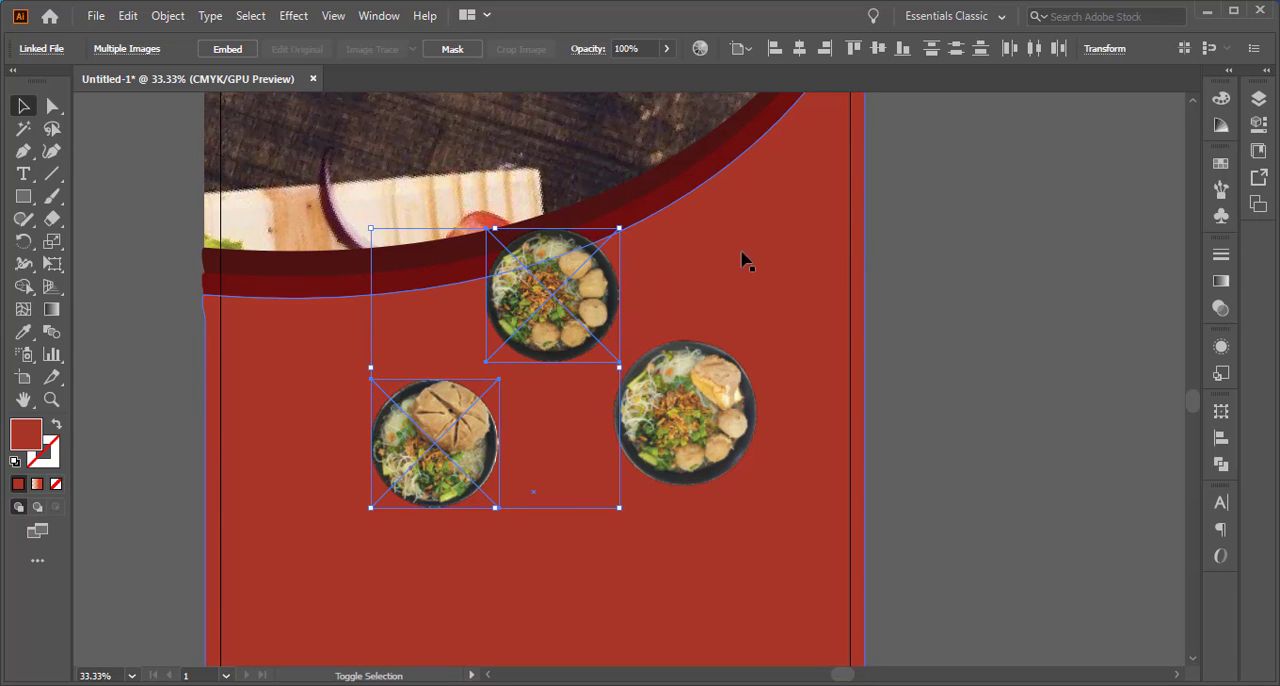
left_click(1054, 254)
Draw a circle slightly larger than a bowl with the Ellipse tool and center it over the Bakso Besar bowl
left_click(22, 198)
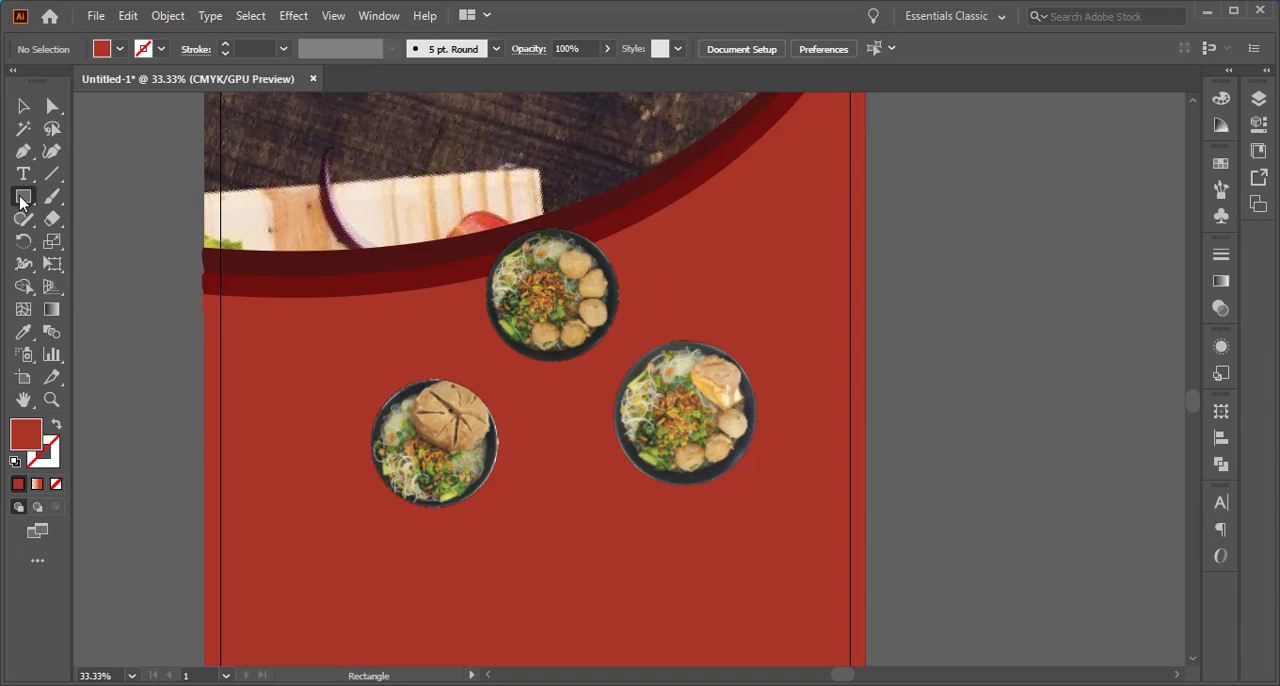
left_click_drag(22, 198, 90, 240)
left_click_drag(473, 206, 620, 350)
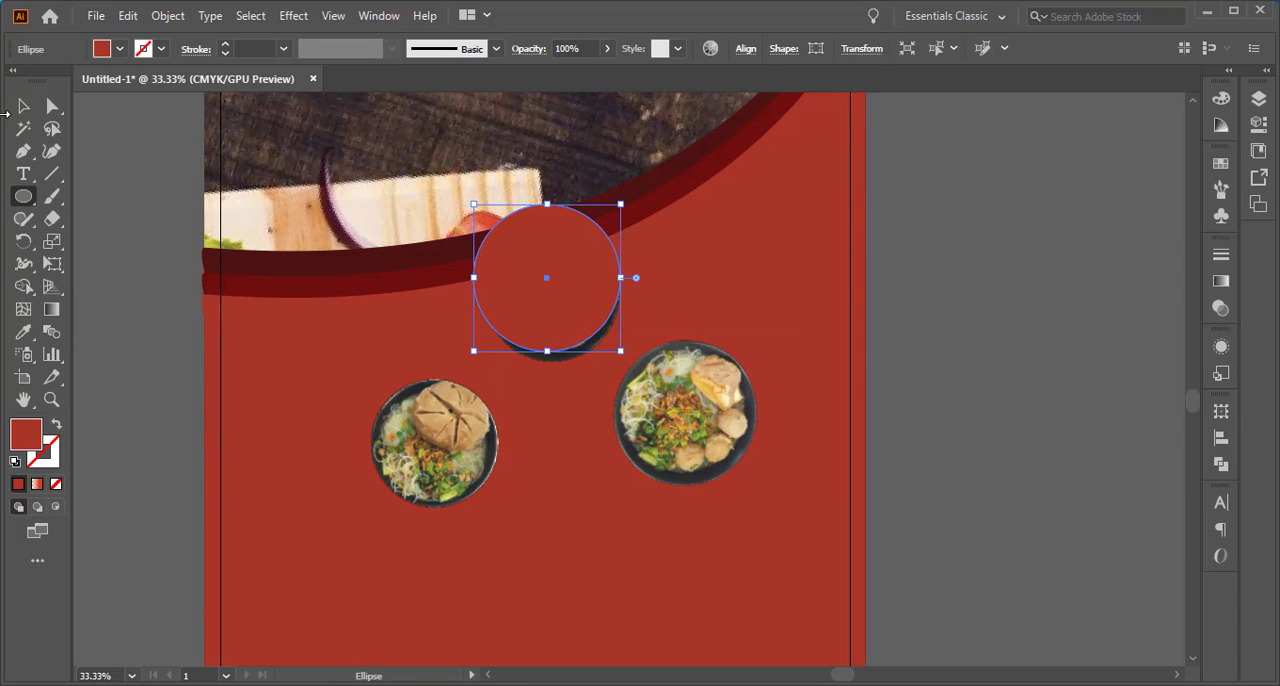
left_click(23, 107)
left_click_drag(534, 277, 421, 443)
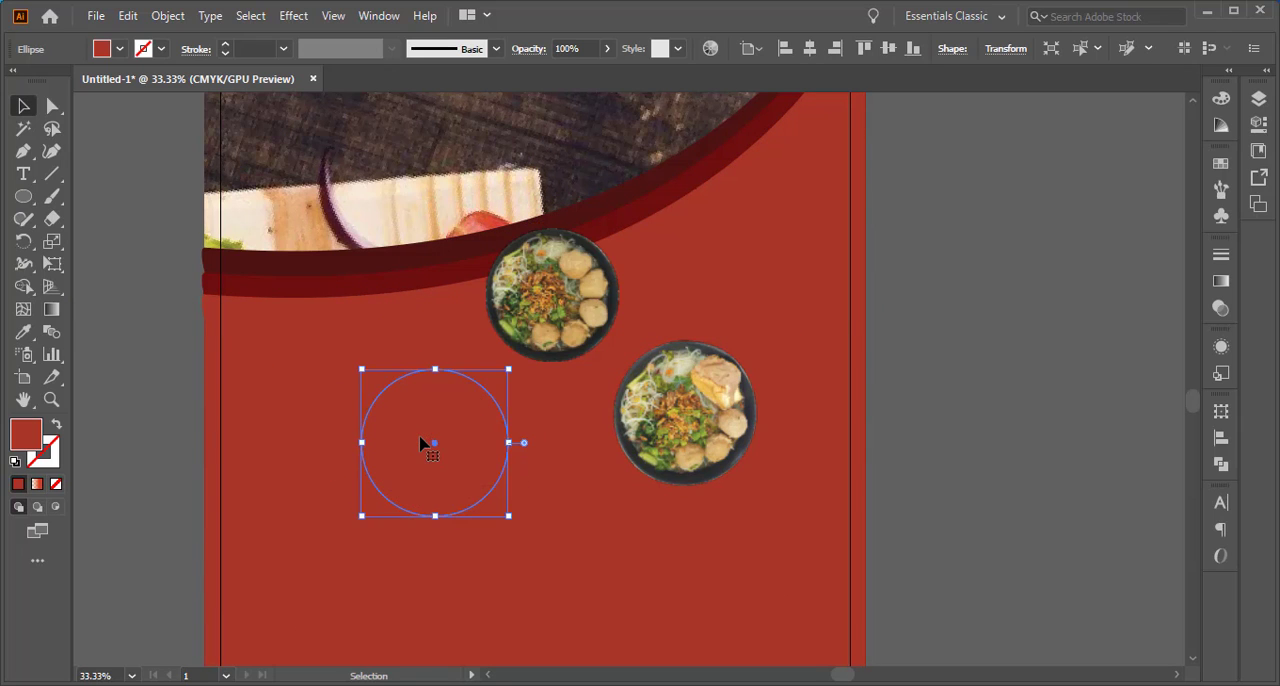
Cut the circle and paste it in place behind the Bakso Besar bowl
key("ctrl+x")
left_click(418, 361)
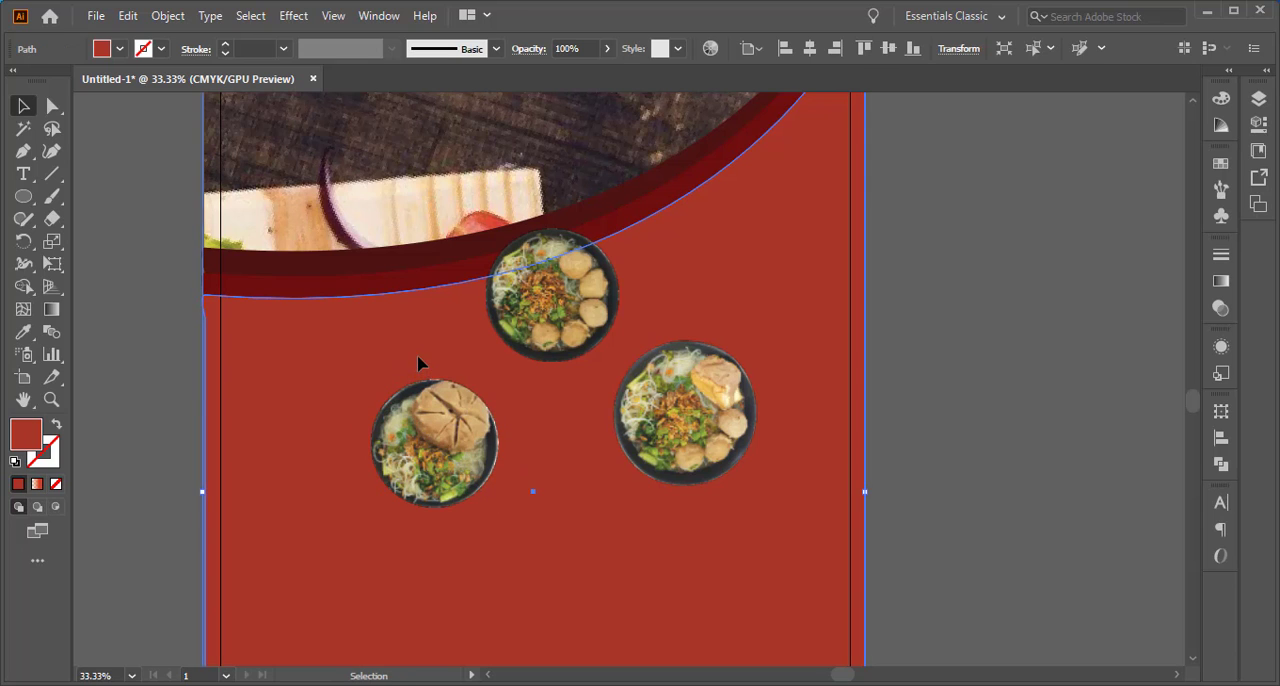
key("ctrl+b")
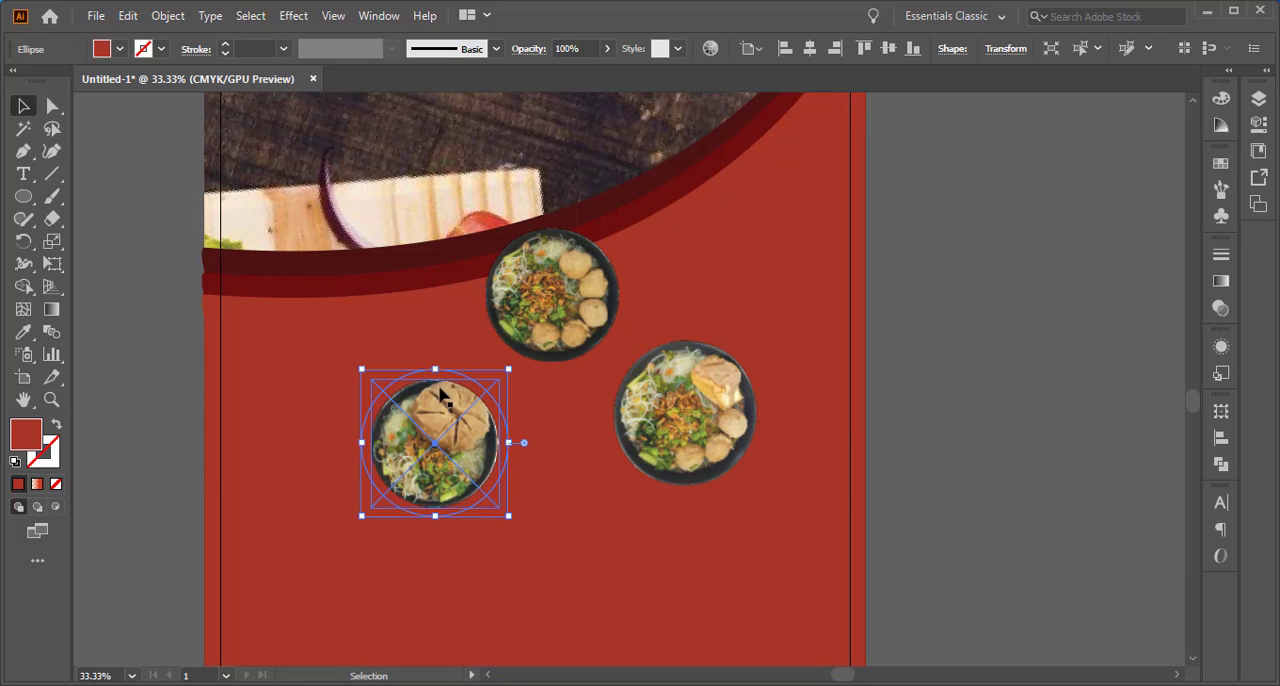
left_click(445, 385)
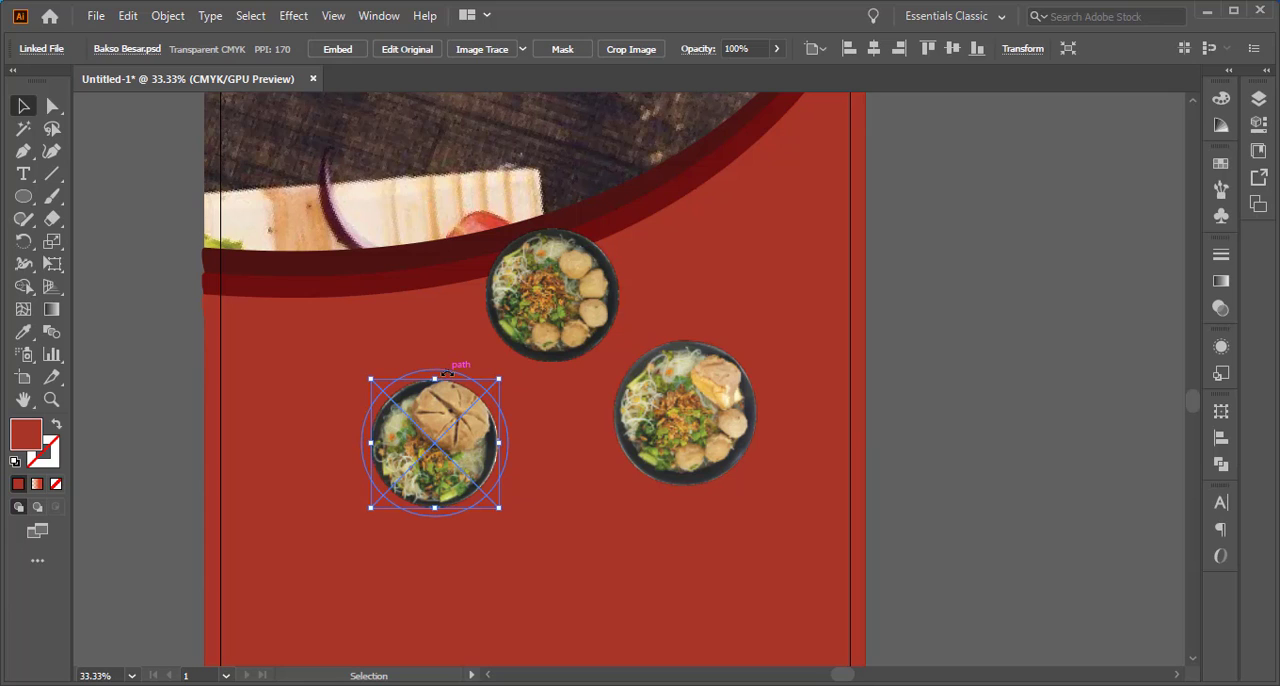
left_click(139, 352)
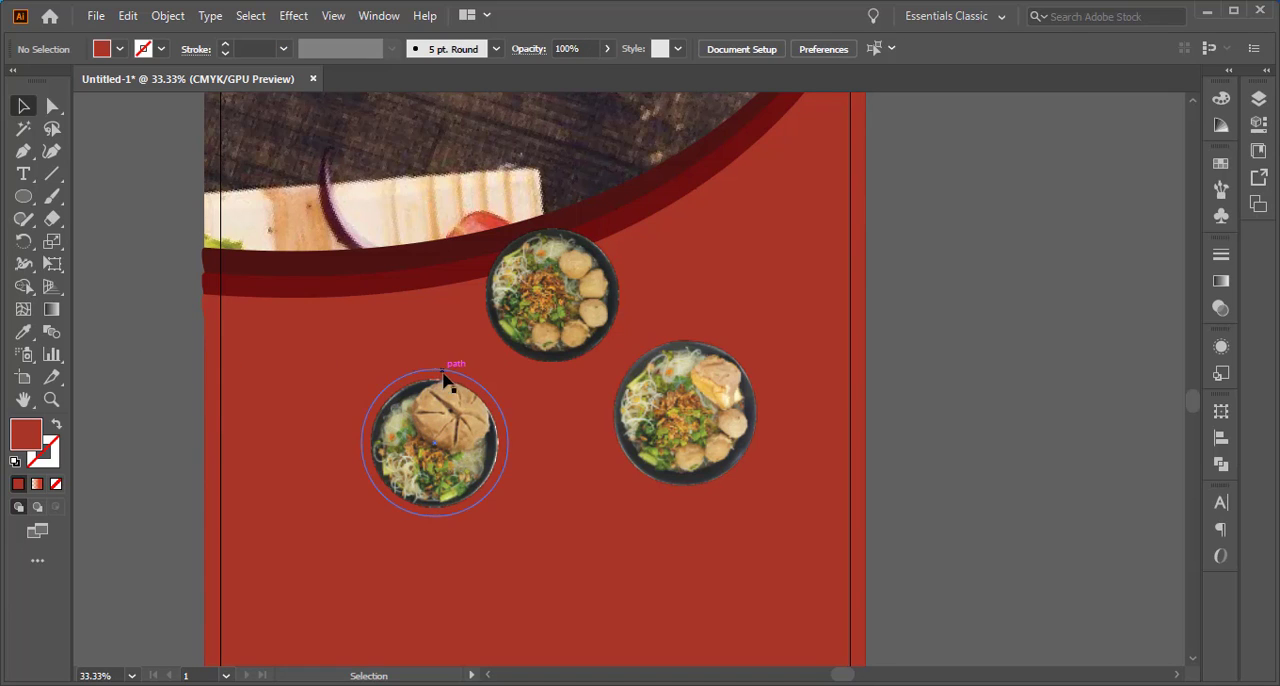
Shrink the circle behind the Bakso Besar bowl to about 12.9 cm in diameter
left_click(466, 378)
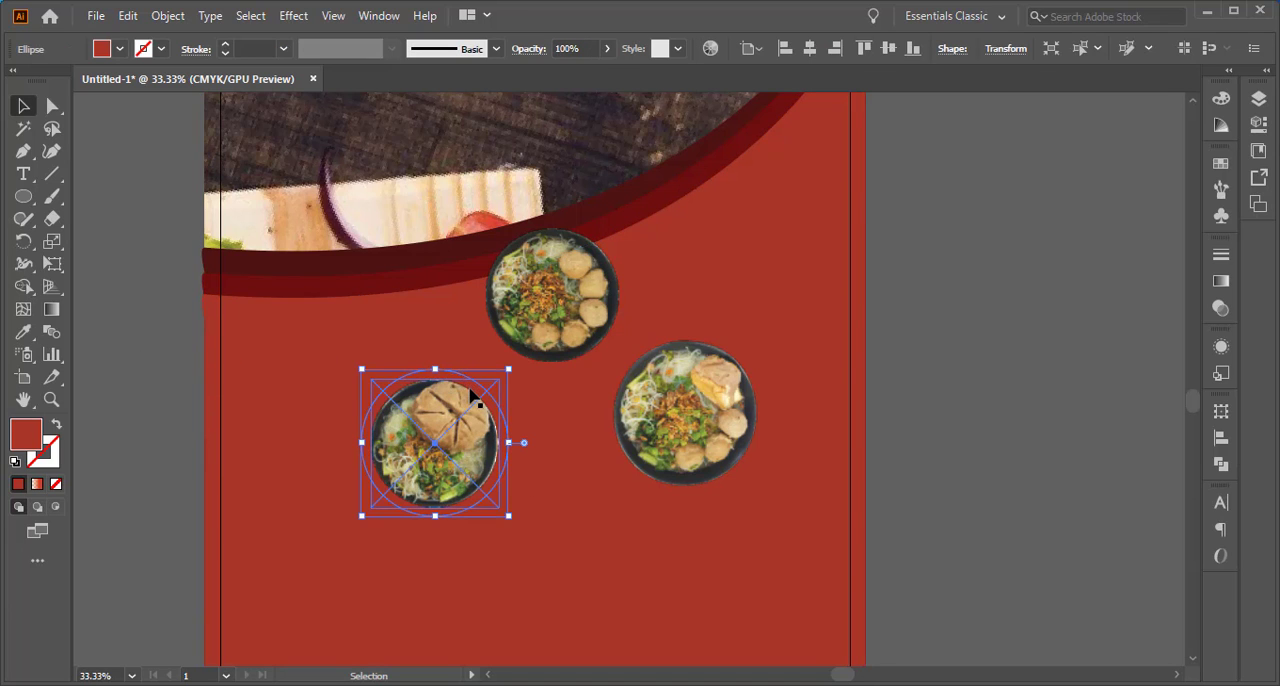
left_click_drag(508, 369, 503, 375)
left_click(449, 423, "shift")
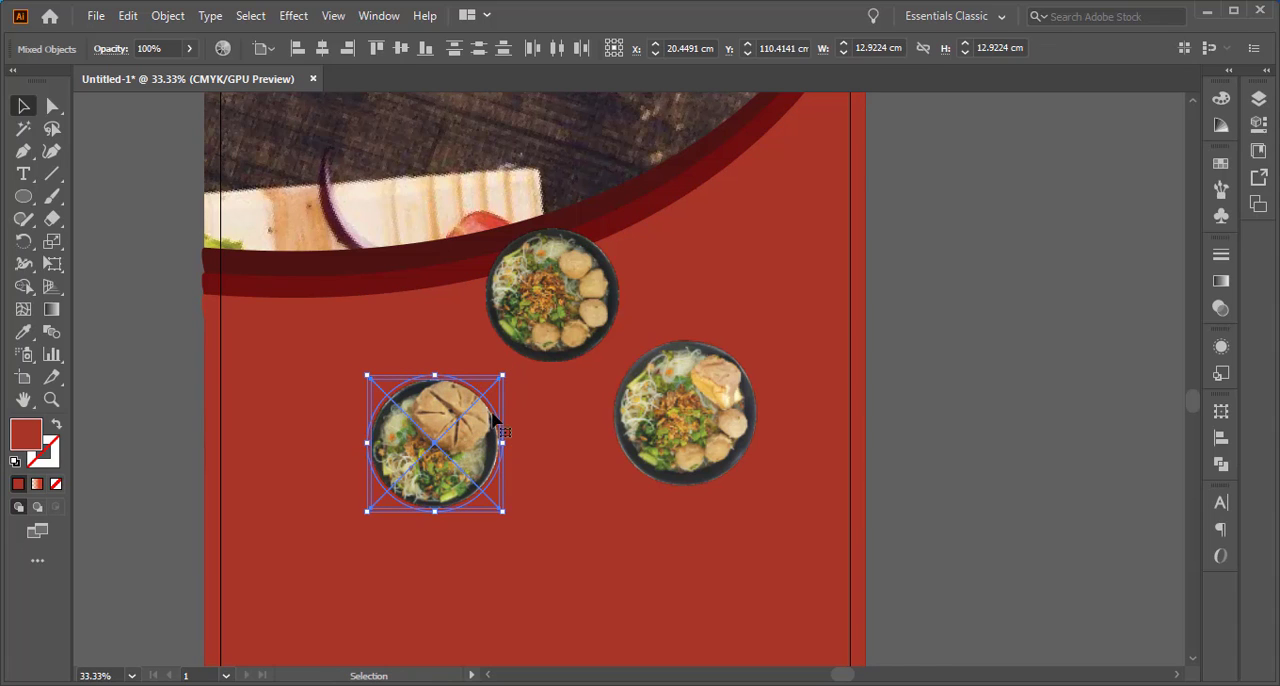
left_click(932, 312)
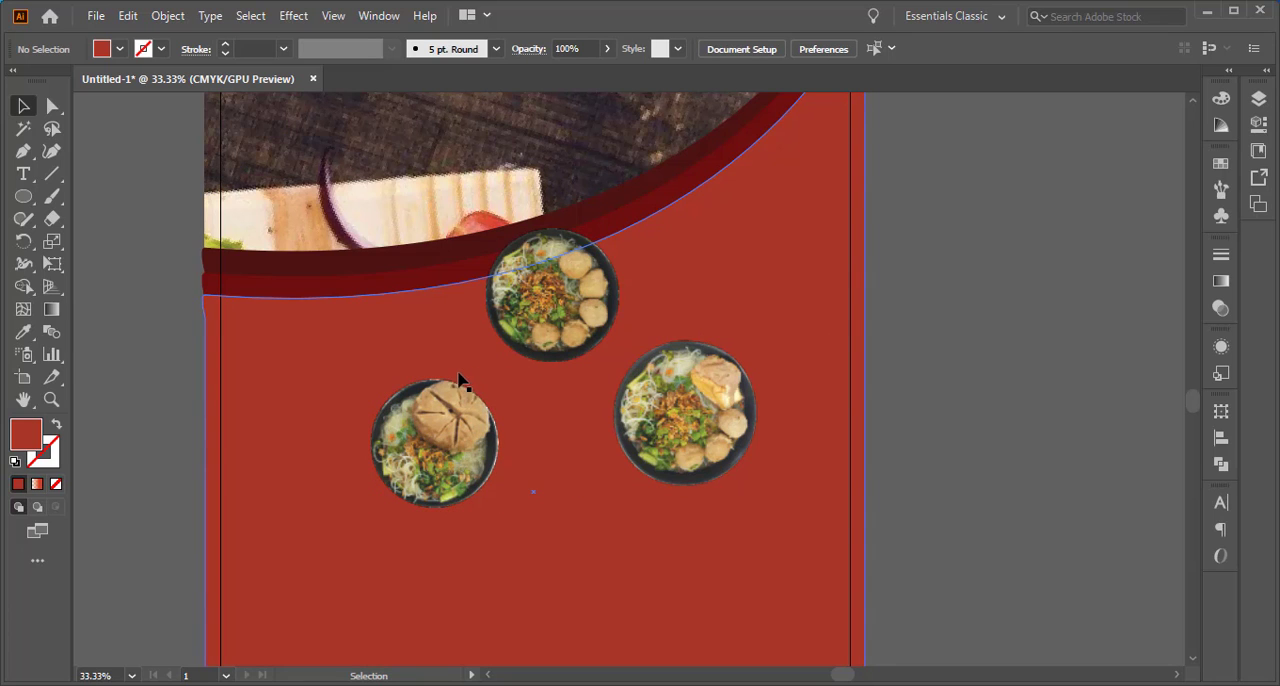
Fill the circle behind the Bakso Besar bowl with dark red 6D1B15
left_click(458, 378)
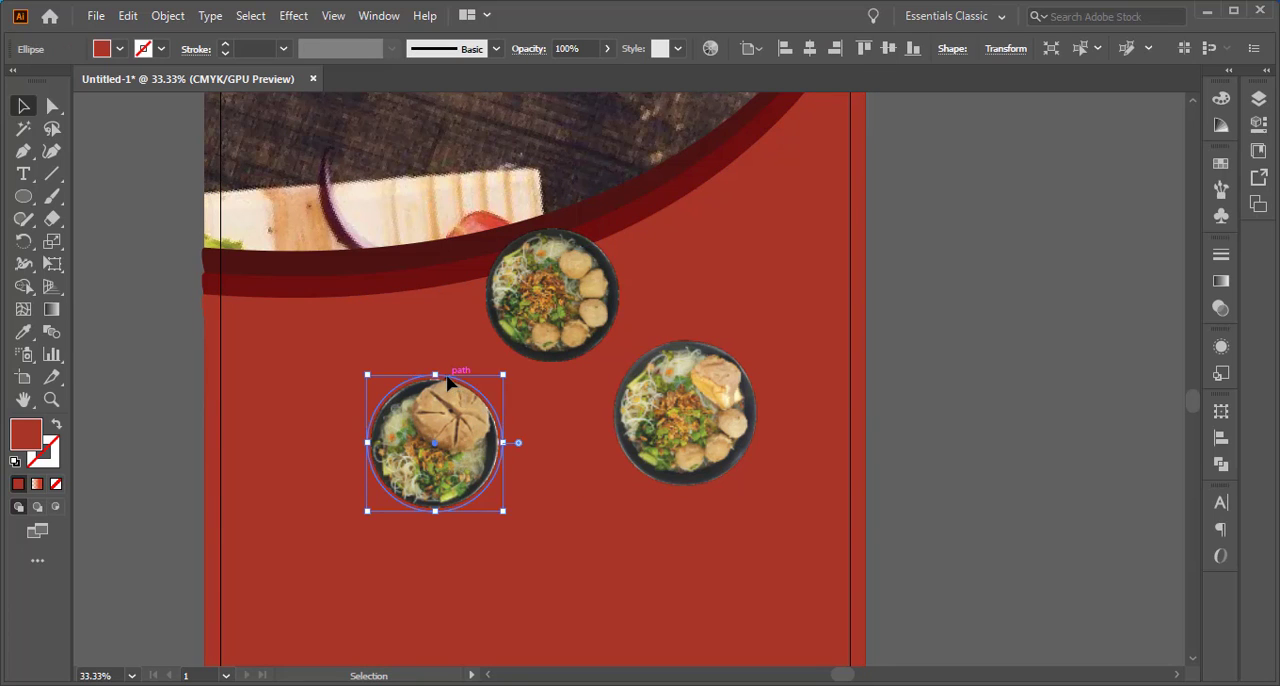
double_click(27, 438)
left_click(957, 322)
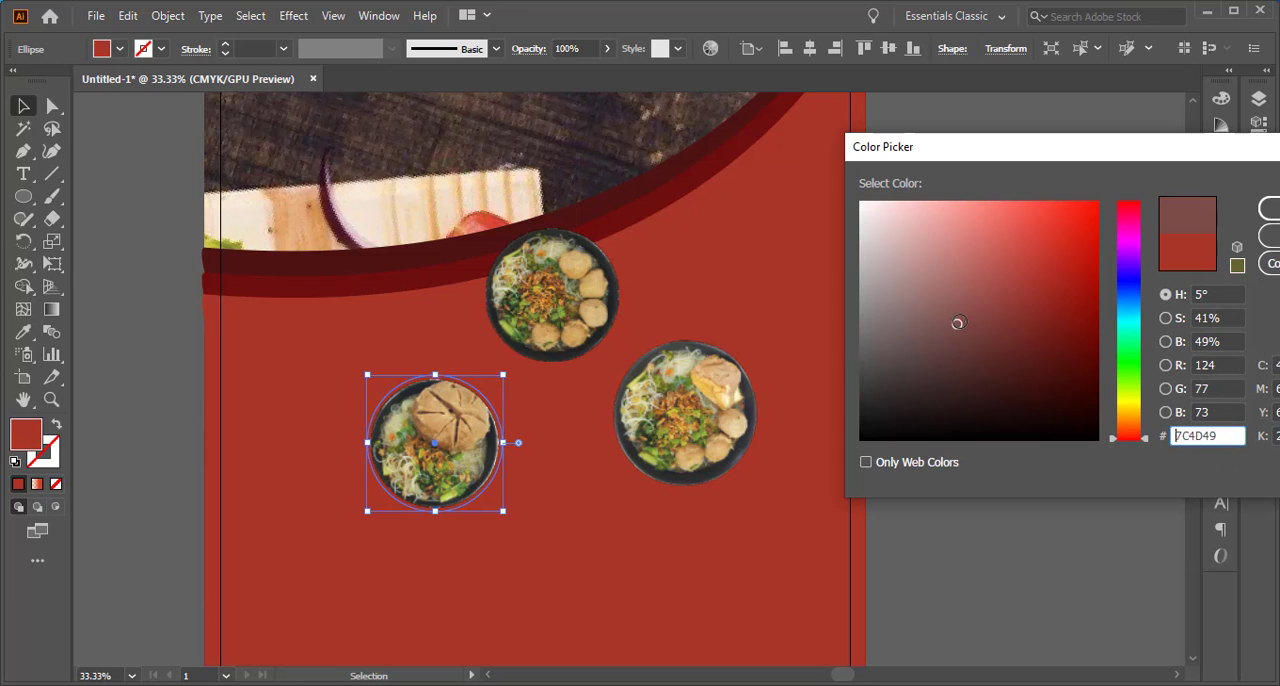
left_click_drag(1037, 303, 1053, 338)
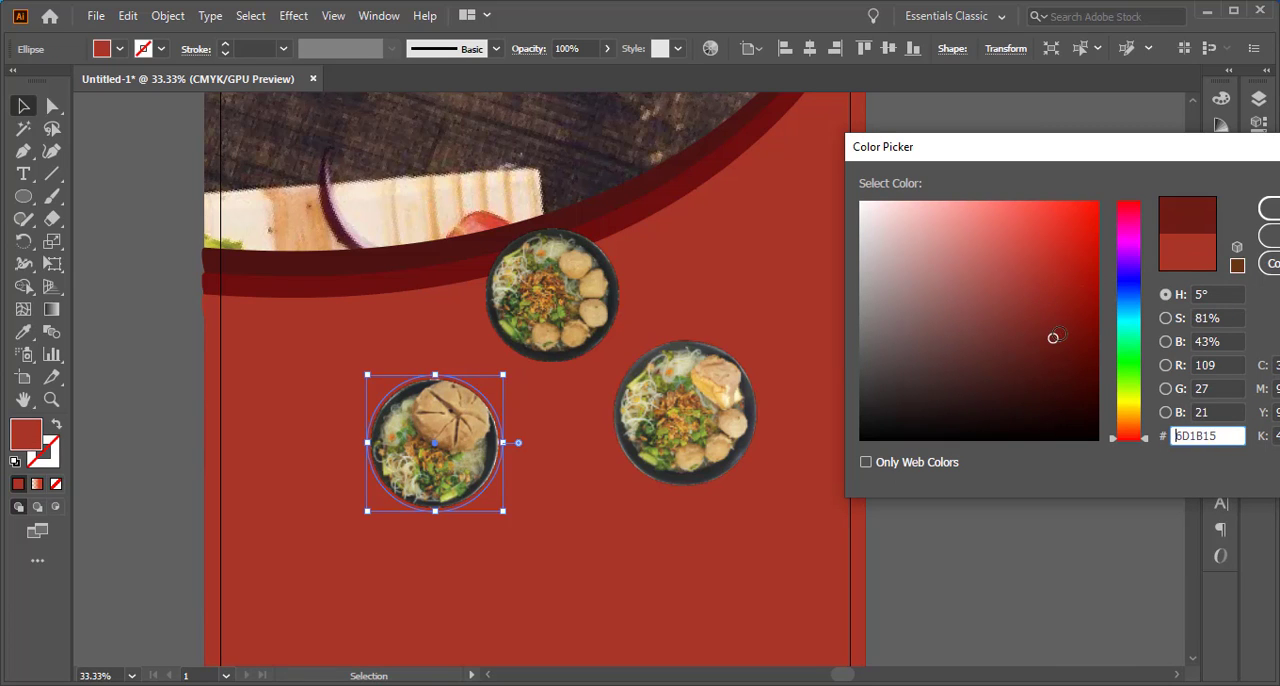
left_click(1270, 208)
left_click(765, 362)
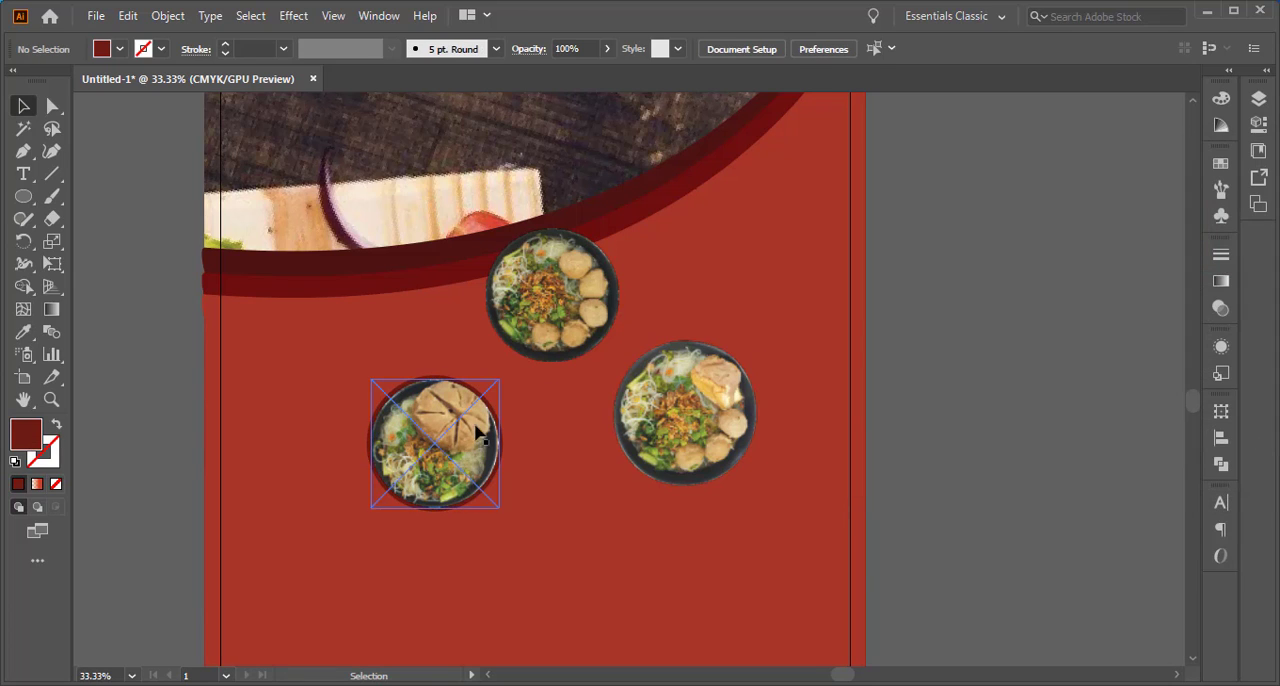
Enlarge the dark red circle to about 13.6 cm so it forms a rim around the Bakso Besar bowl
left_click(451, 384)
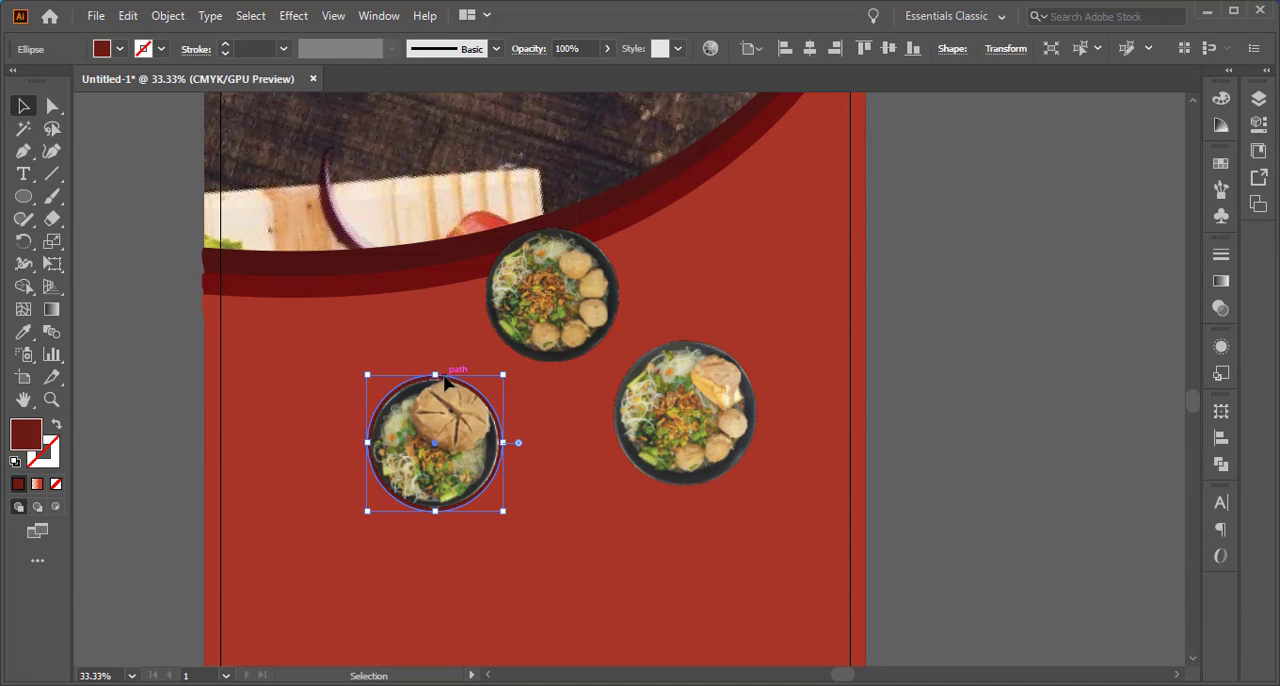
scroll(446, 440, "up", 1)
left_click_drag(532, 343, 539, 341)
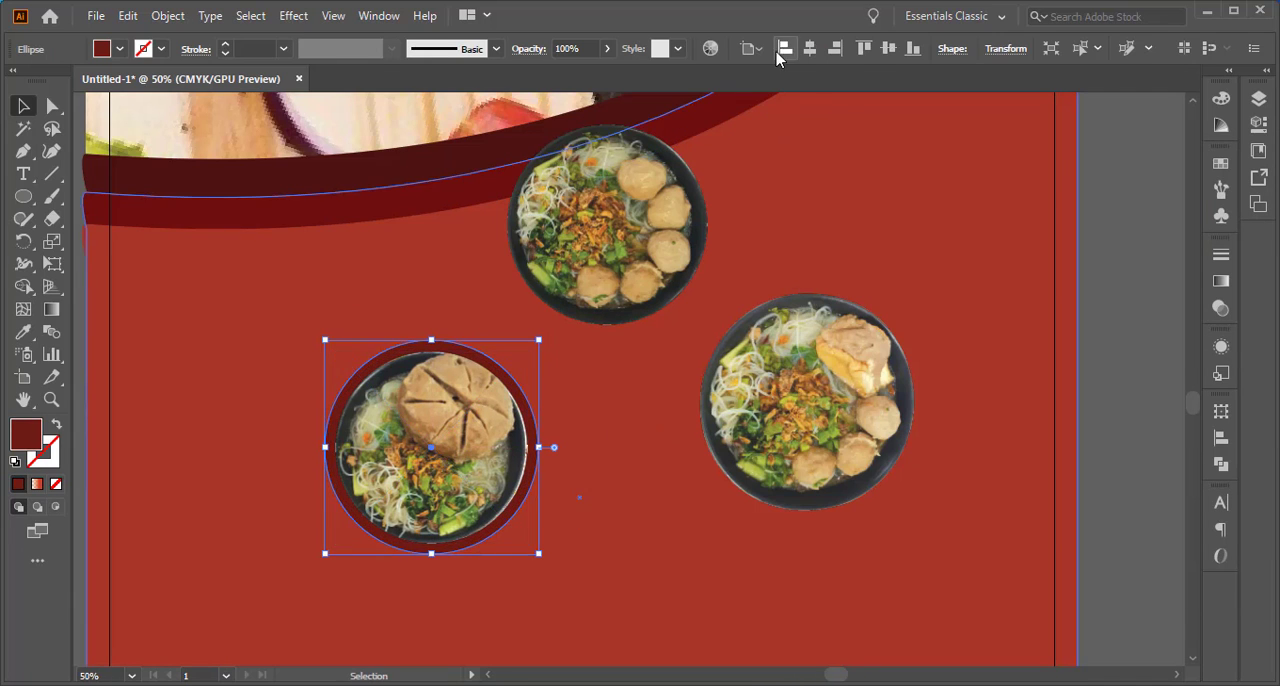
left_click(810, 48)
left_click(890, 50)
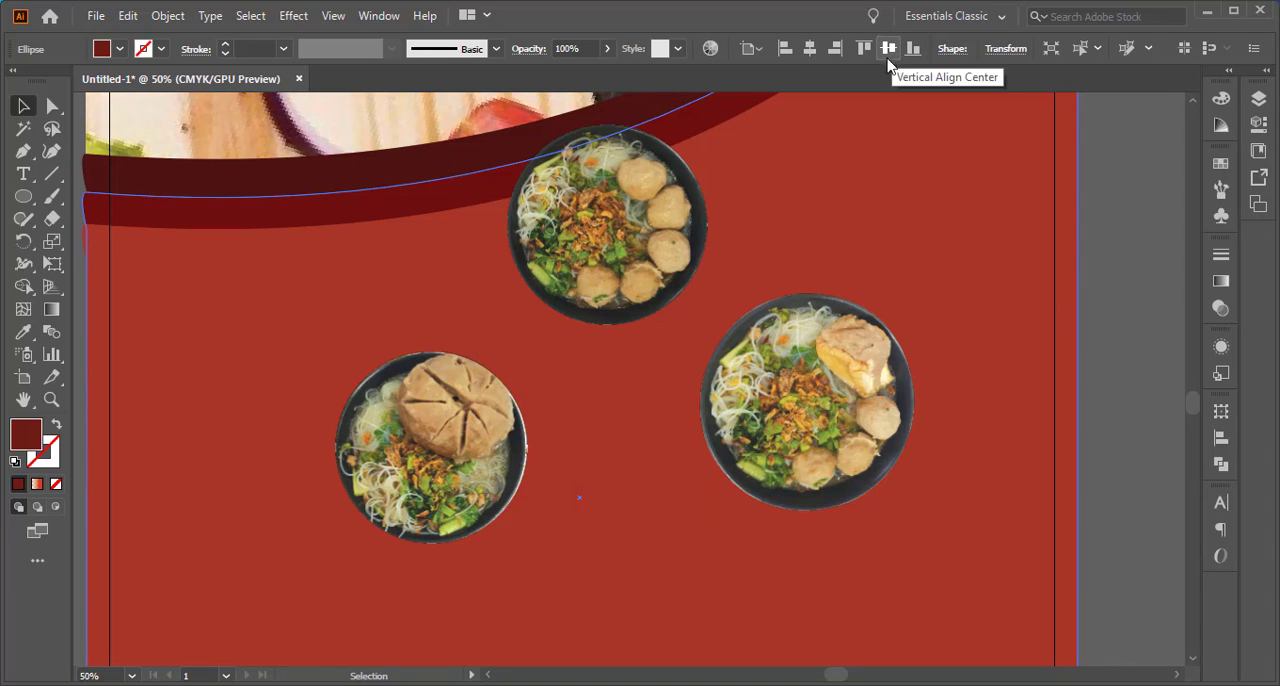
key("ctrl+z")
key("ctrl+z")
Select the Bakso Besar bowl together with its circle and align both horizontally and vertically by their centers
left_click(452, 432)
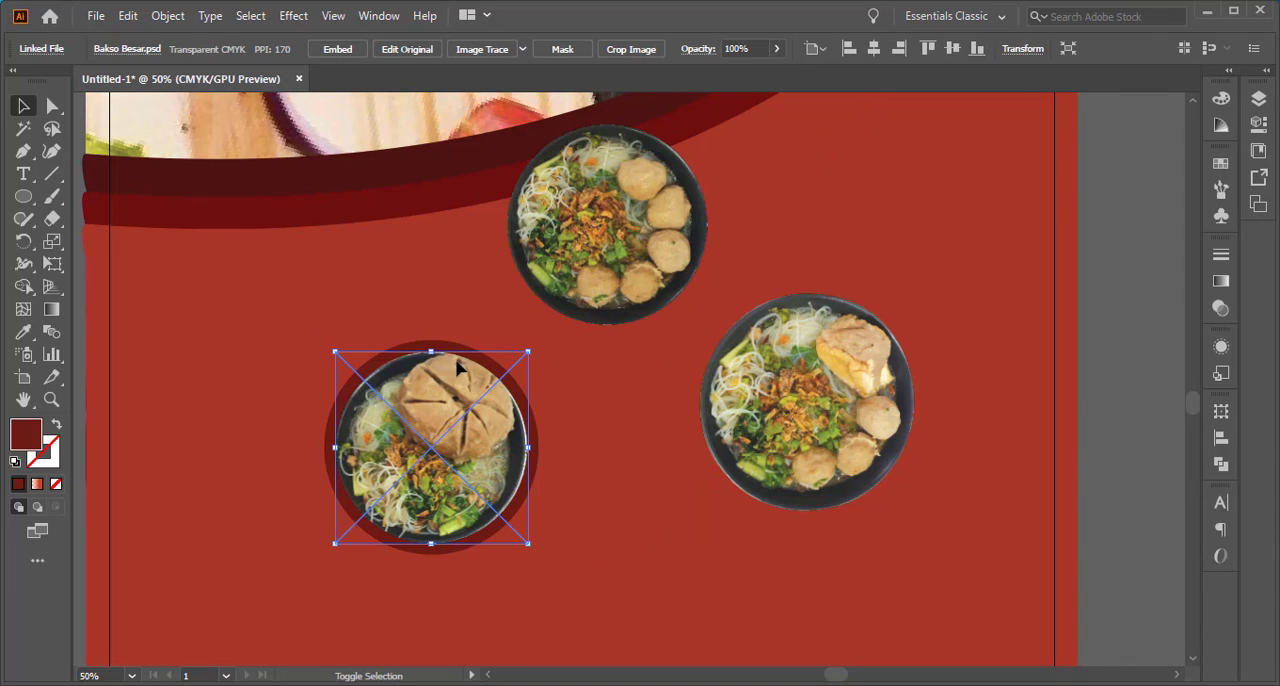
left_click(459, 348, "shift")
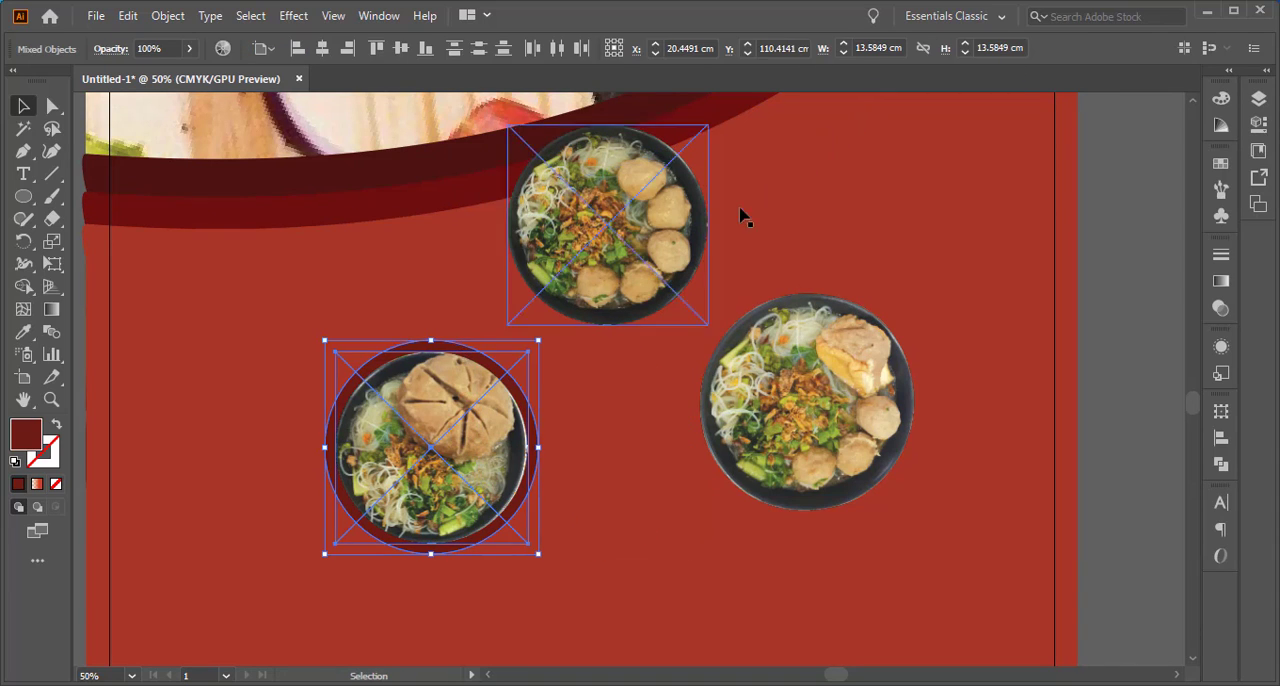
left_click(322, 48)
left_click(400, 48)
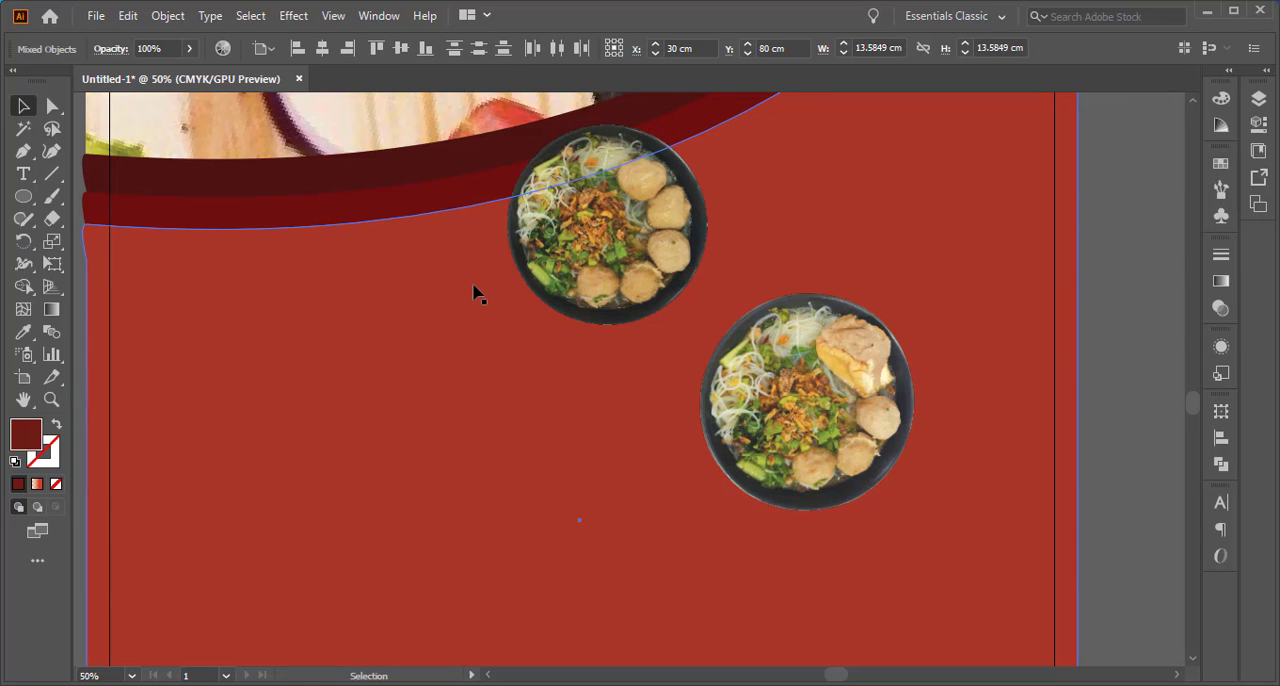
Move the aligned Bakso Besar bowl and circle off the artboard onto the empty canvas on its right
scroll(480, 340, "down", 2)
left_click_drag(516, 155, 870, 333)
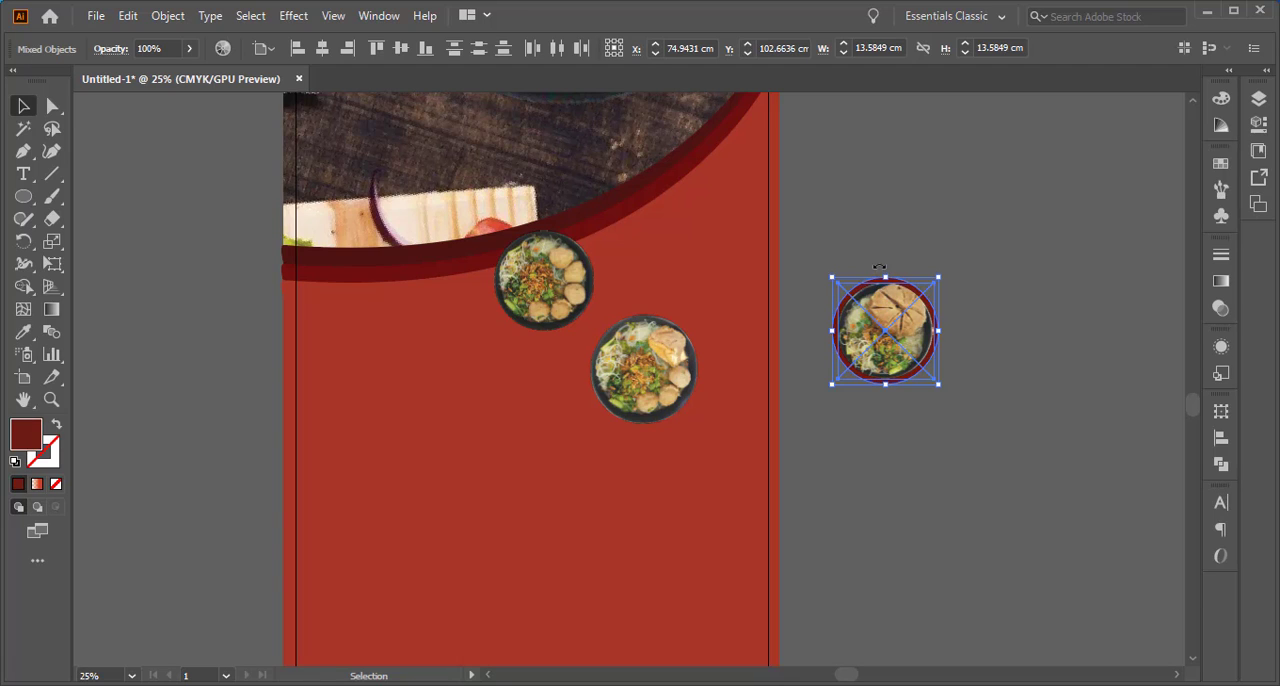
left_click(900, 237)
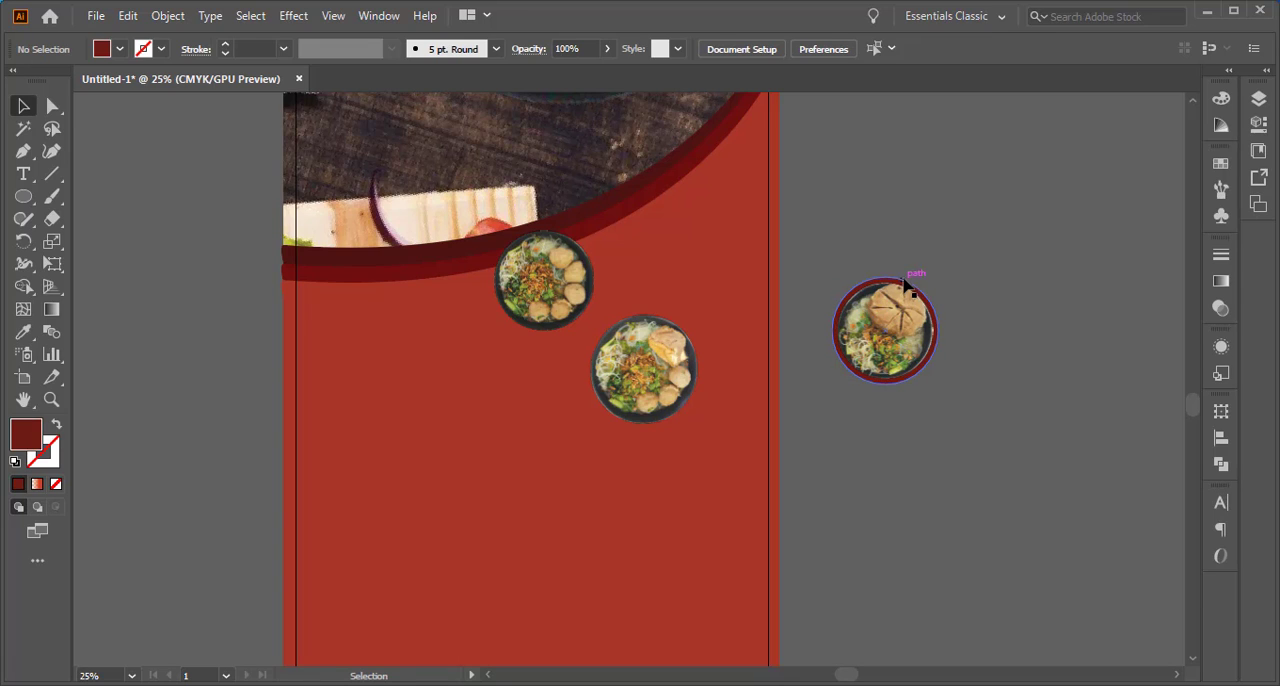
Copy the dark red circle, and group the original with the Bakso Besar bowl
left_click(905, 285, "ctrl")
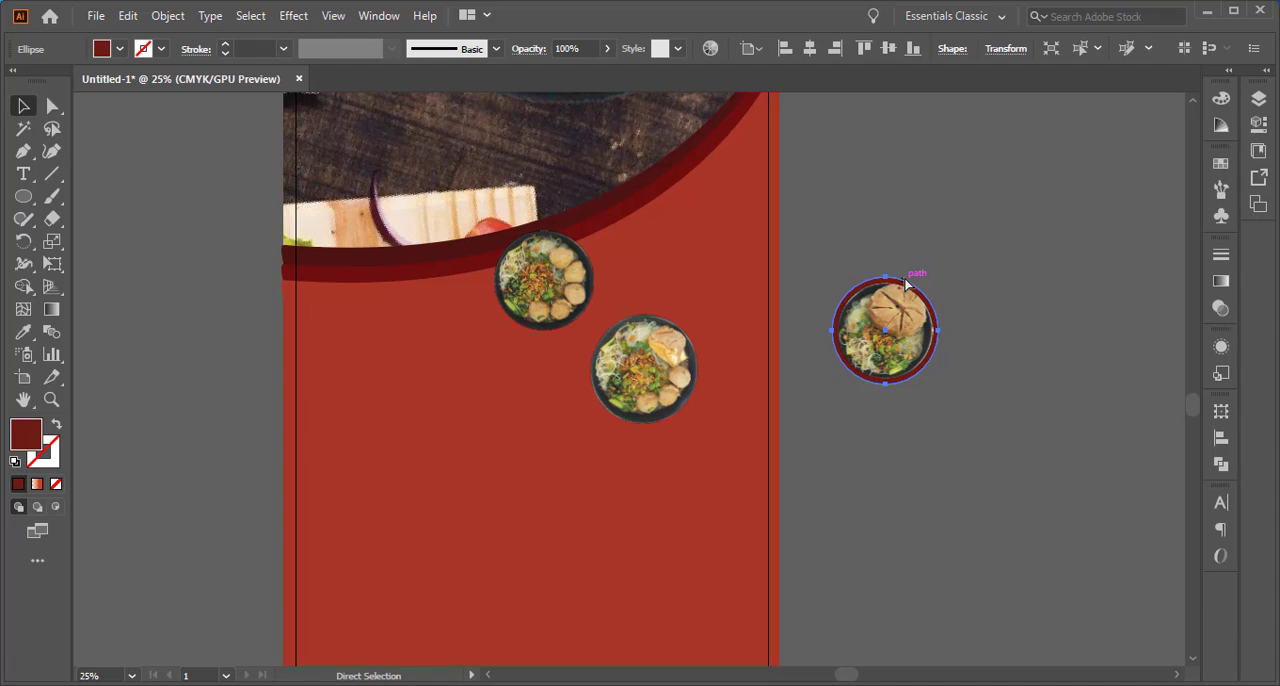
left_click(891, 323, "shift")
right_click(847, 339)
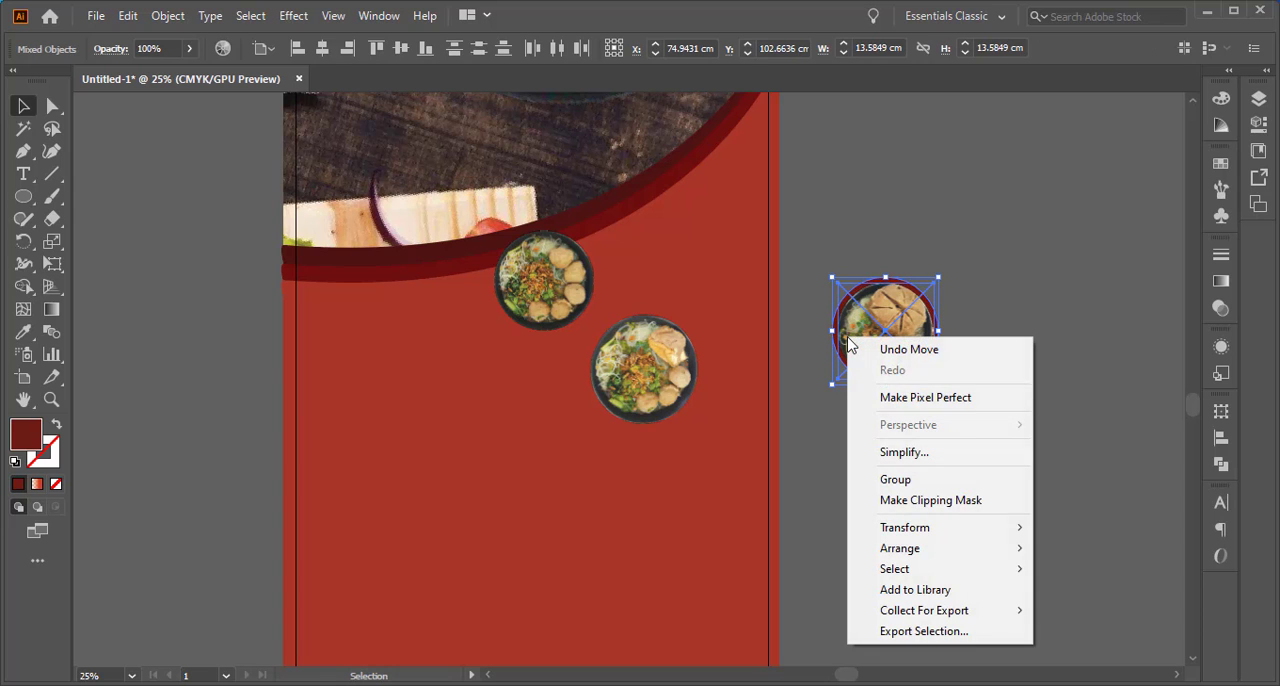
left_click(907, 479)
scroll(508, 329, "up", 1)
left_click(256, 302)
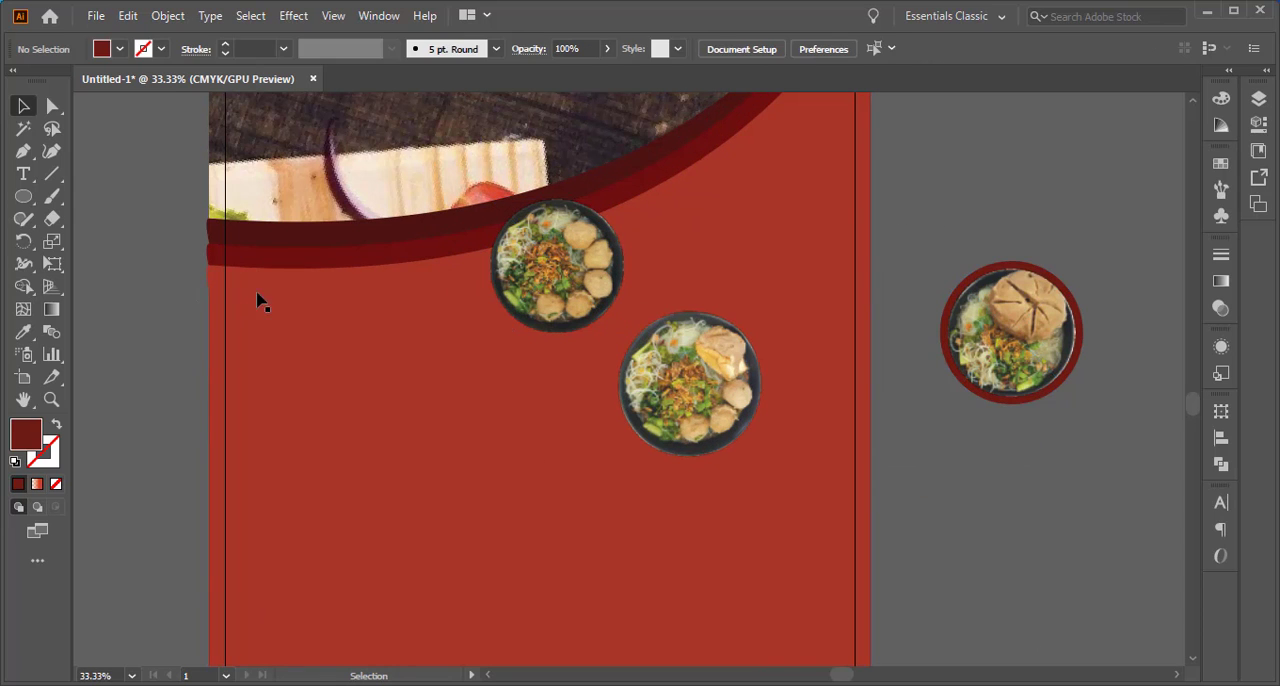
Paste the copied dark red circle and move it beside the bakso kecil bowl
left_click(530, 287, "ctrl")
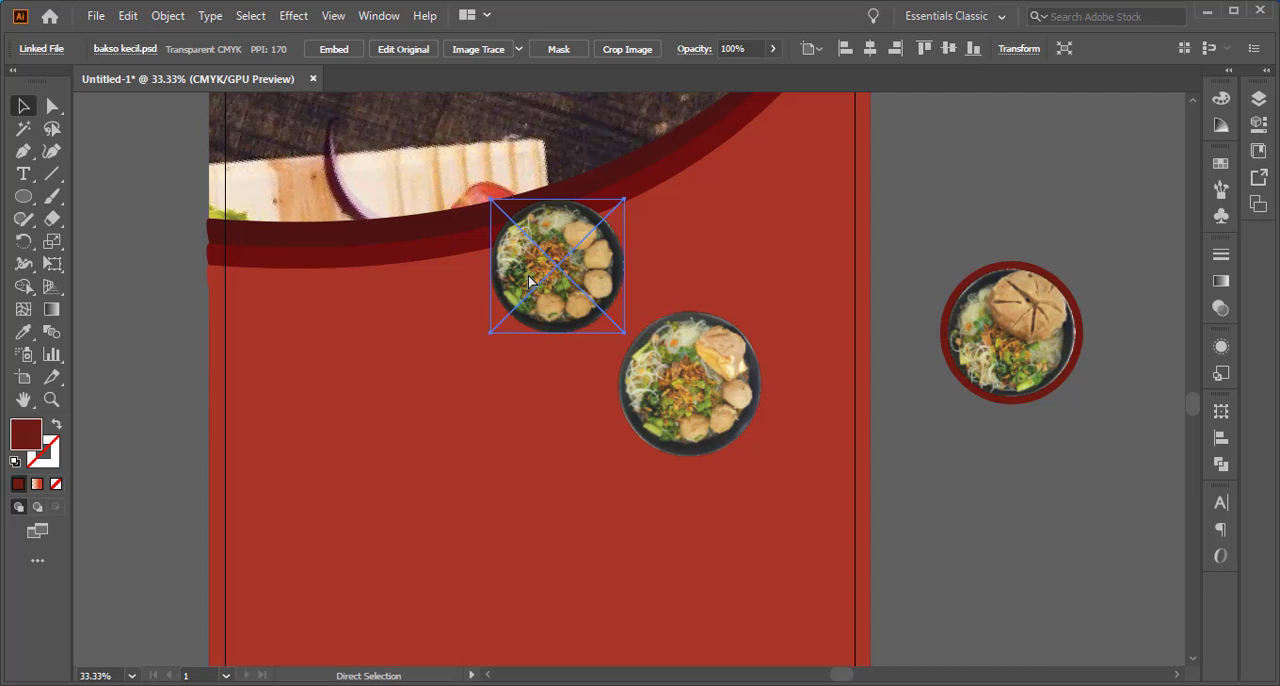
key("ctrl+v")
left_click_drag(617, 364, 377, 289)
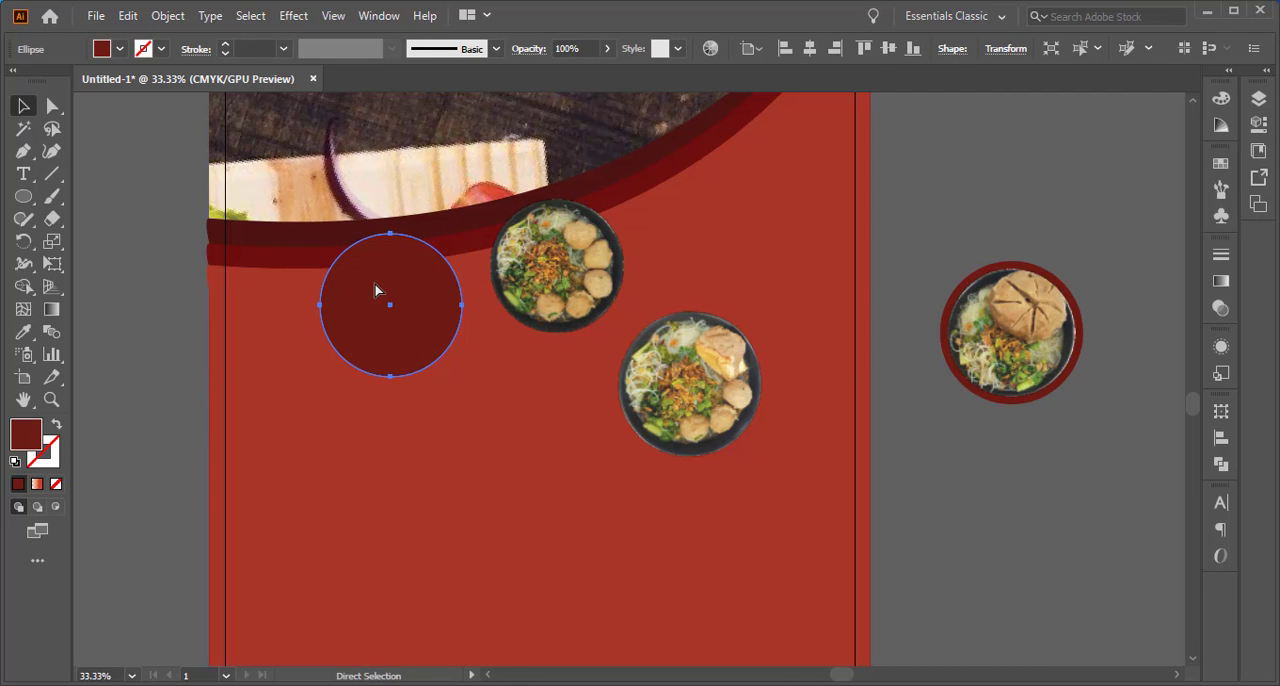
Place the dark red circle behind the bakso kecil bowl in the stacking order
key("ctrl+x")
key("ctrl+b")
left_click_drag(588, 263, 436, 294)
key("ctrl+z")
left_click(403, 303)
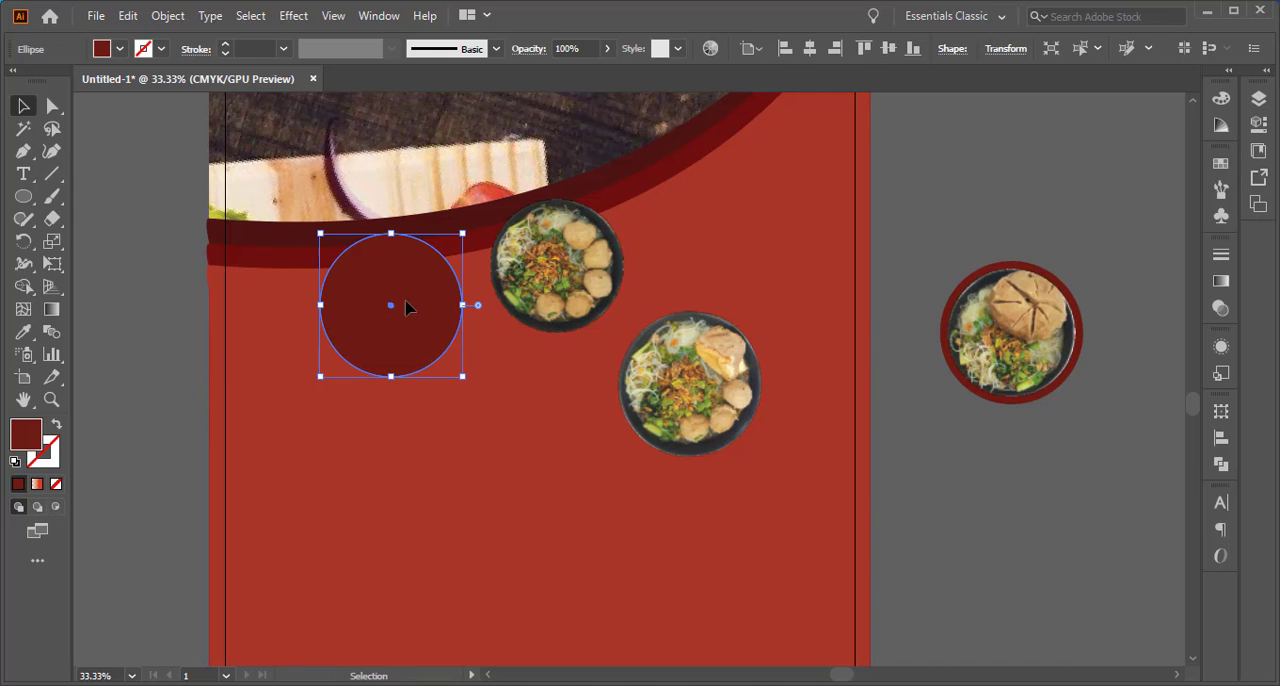
key("a")
key("Delete")
key("ctrl+z")
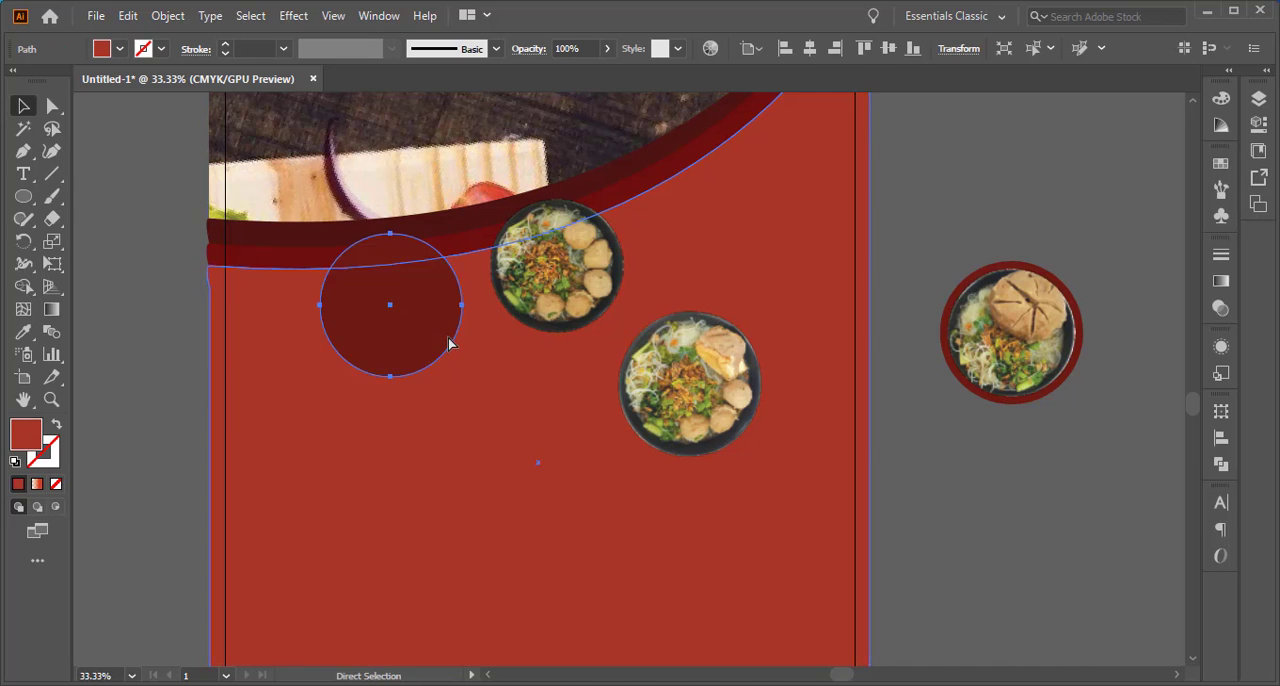
Move the bakso kecil bowl onto the dark red circle and nudge it until it sits centered on the circle
key("v")
left_click_drag(561, 274, 417, 313)
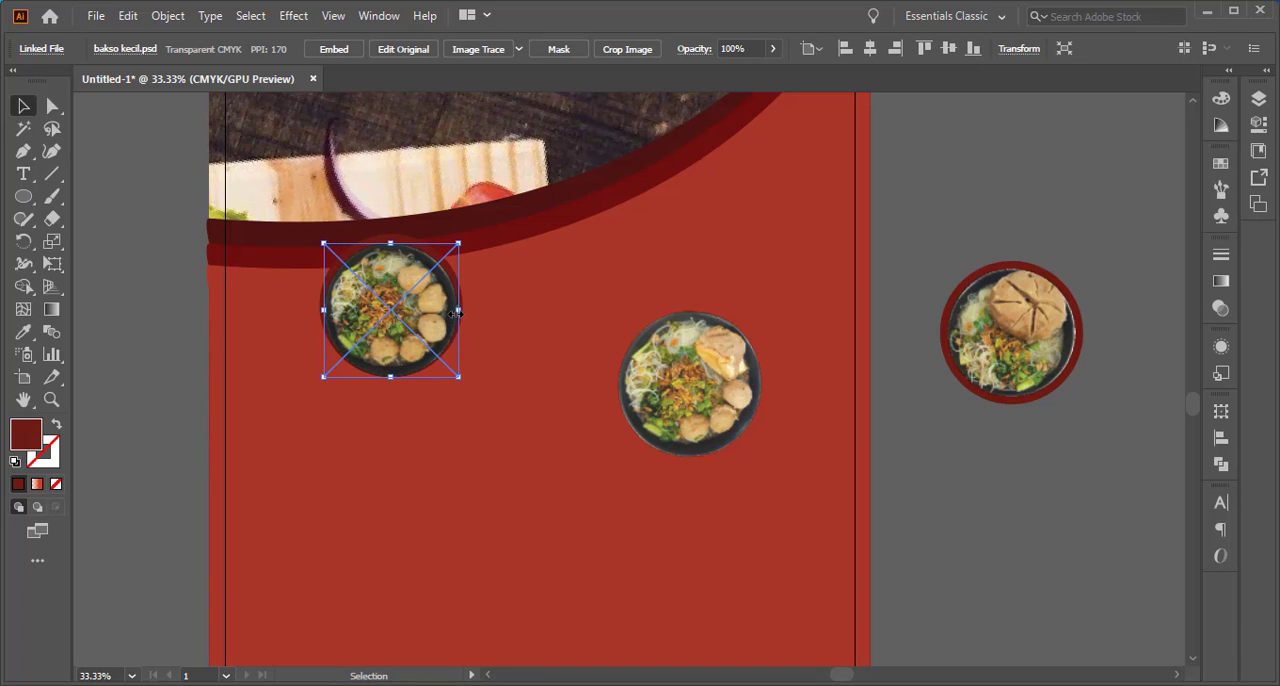
key("Up")
key("Up")
key("Up")
key("Up")
key("Up")
key("Up")
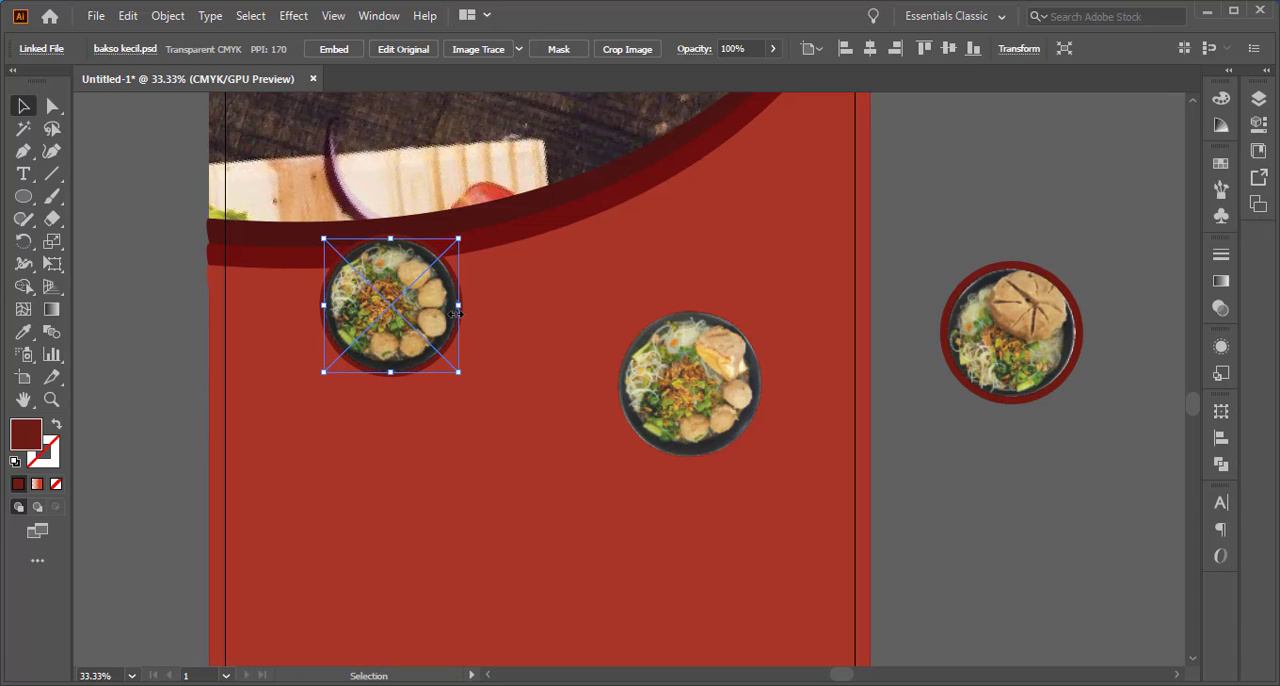
key("Right")
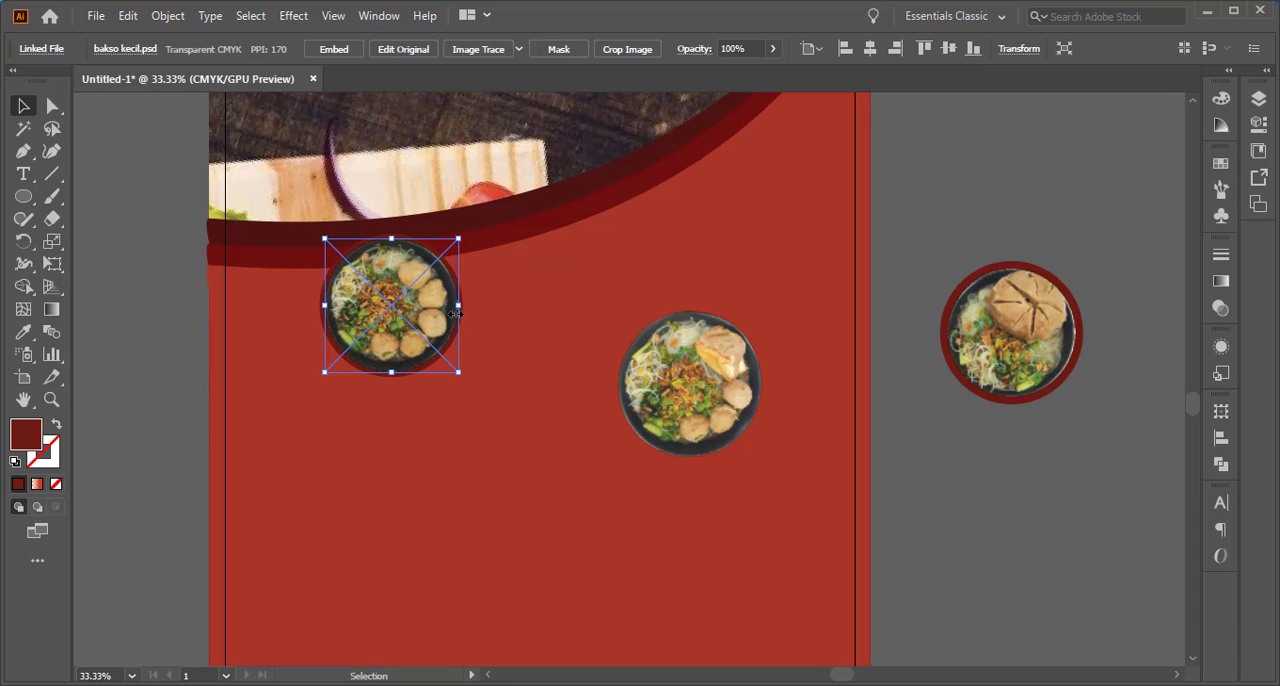
left_click(200, 366)
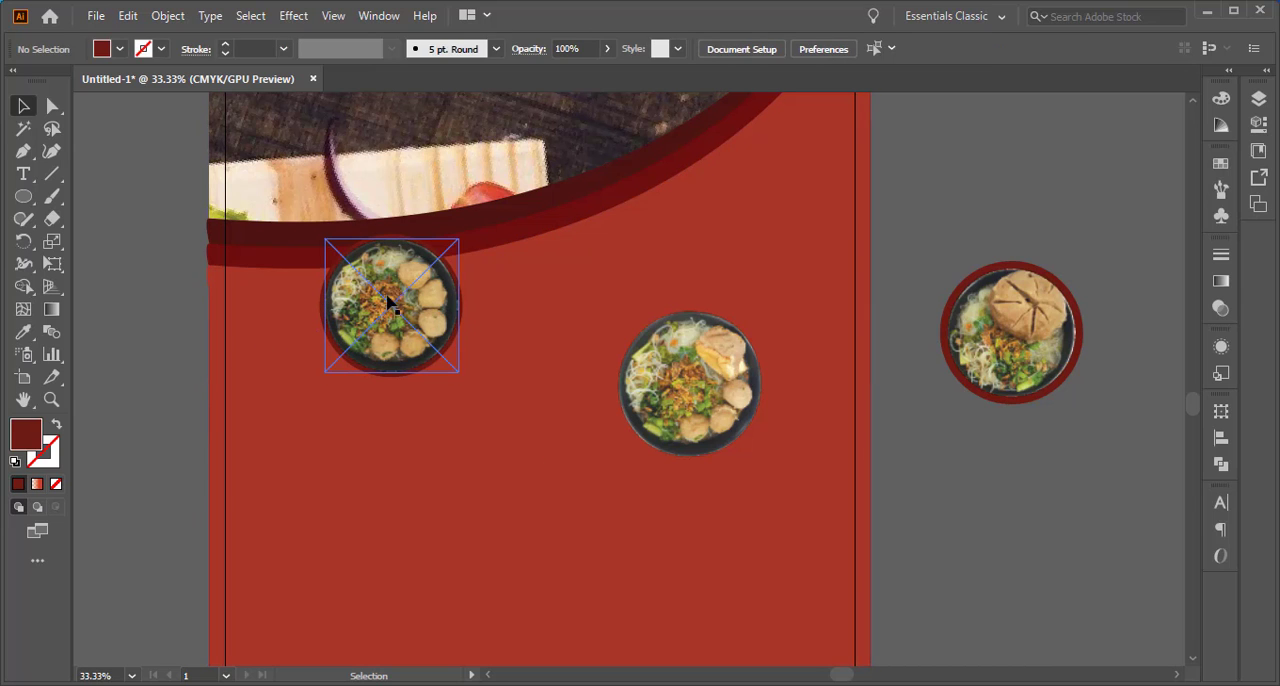
Scale the bakso kecil bowl proportionally about its center to about 12.55 cm wide, leaving an even dark red rim around it
left_click(442, 283)
scroll(390, 233, "up", 2)
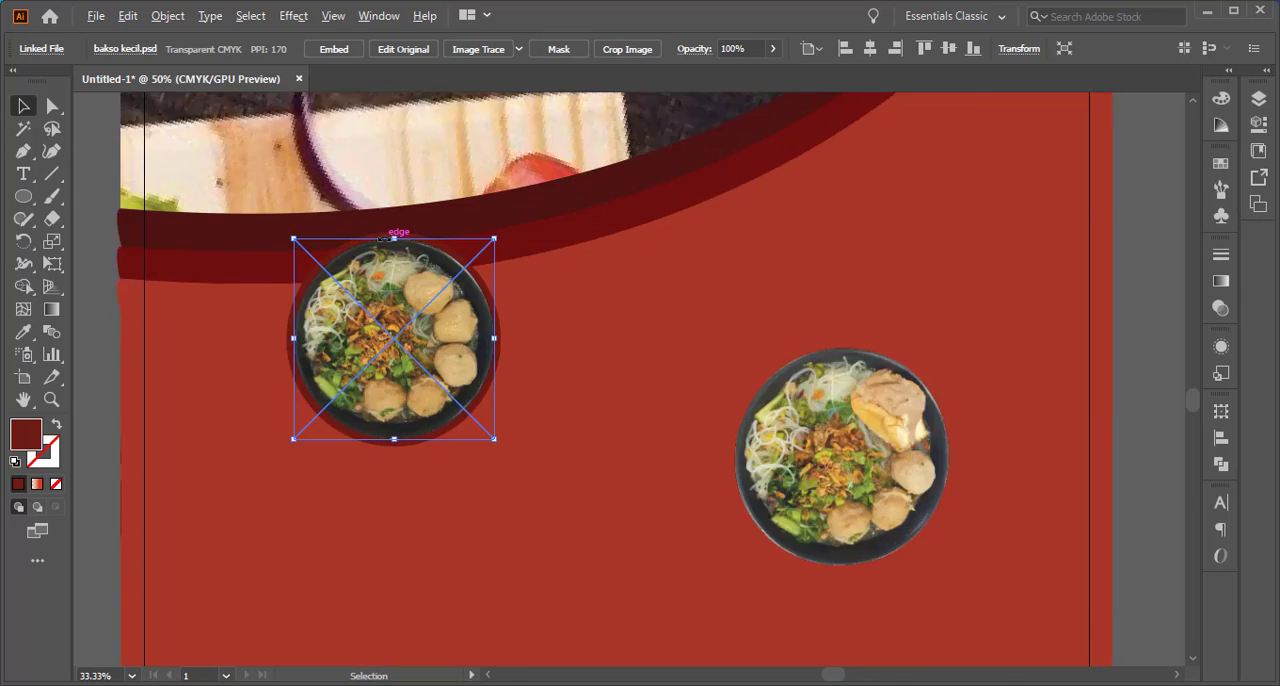
left_click_drag(530, 236, 533, 237)
key("z")
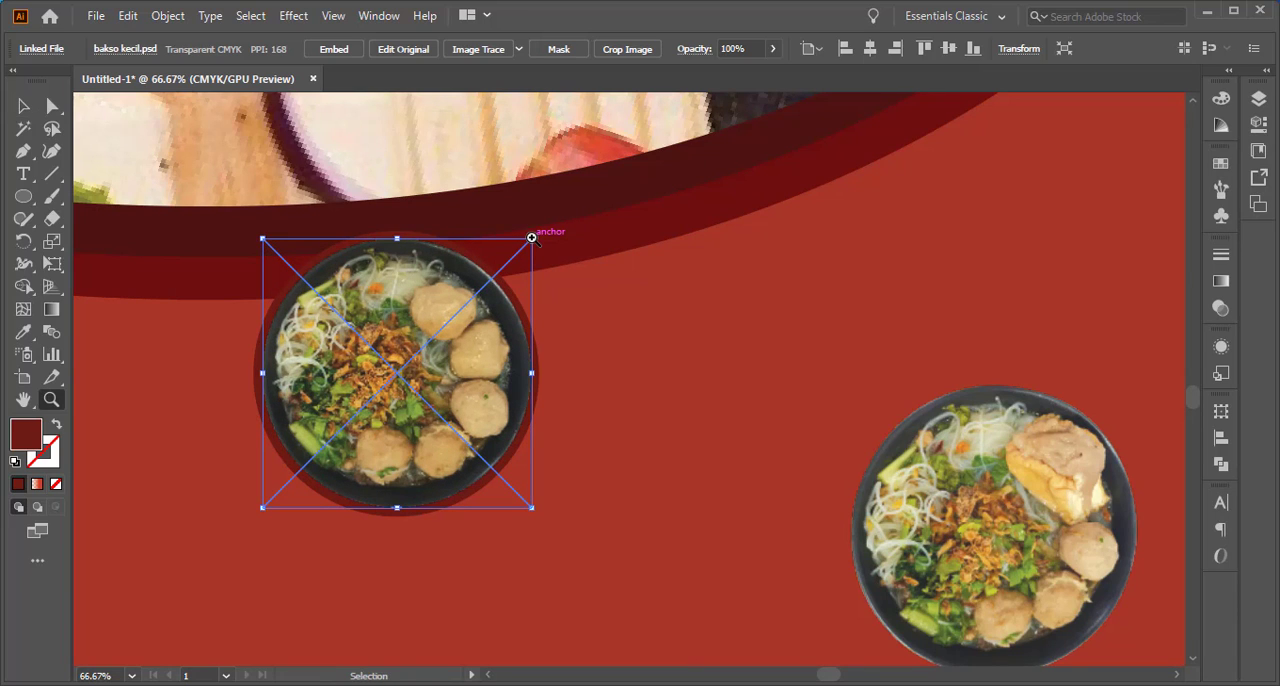
key("ctrl+z")
left_click(22, 110)
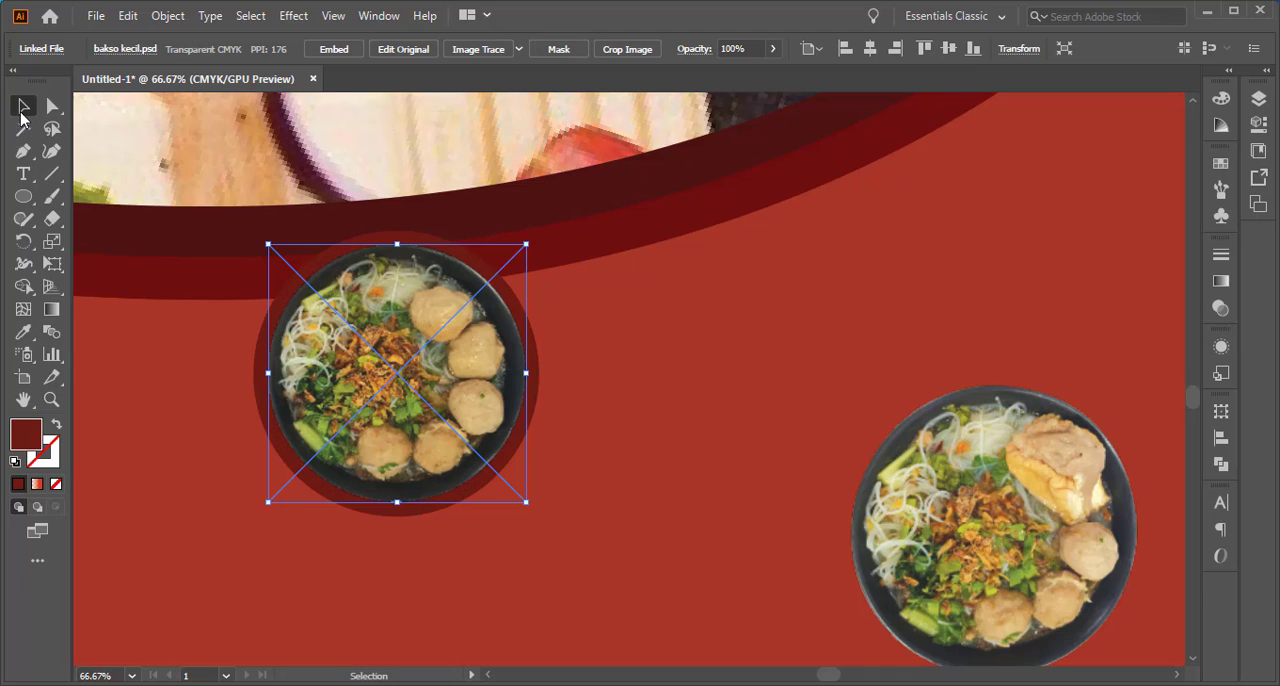
left_click(200, 431)
left_click(371, 409)
mouse_move(526, 501)
left_mouse_down()
mouse_move(543, 520)
mouse_move(537, 506)
left_mouse_up()
scroll(518, 500, "up", 1)
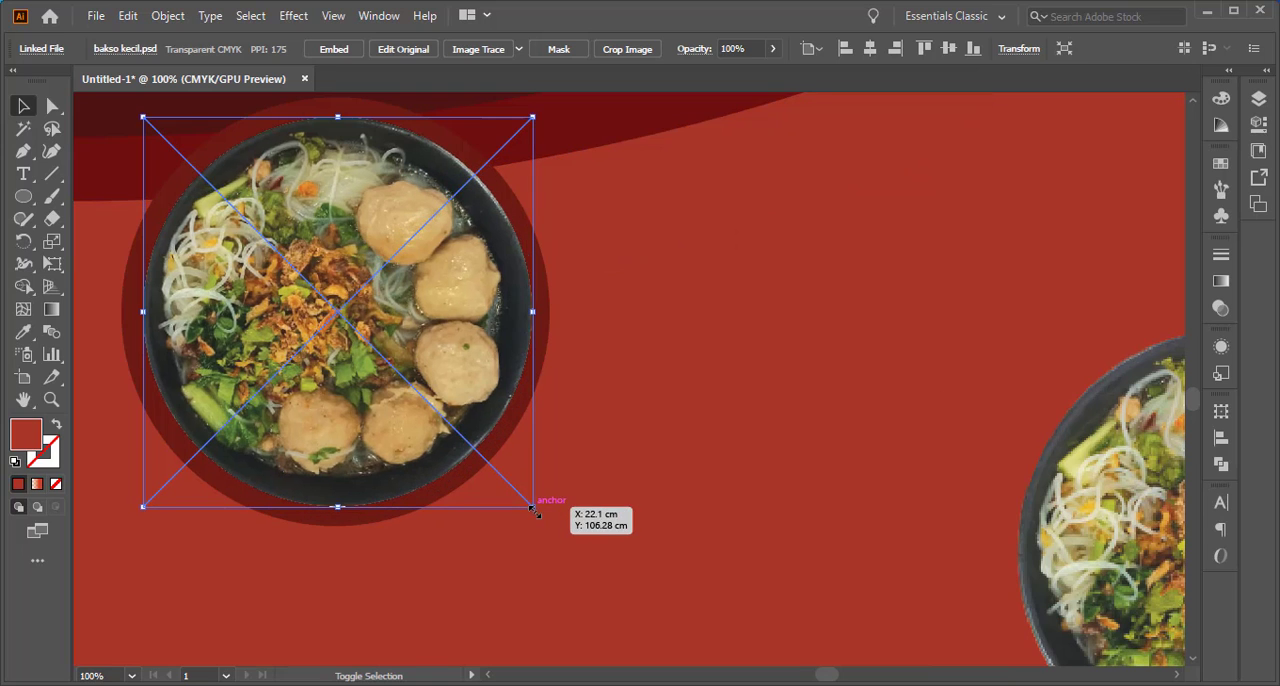
scroll(527, 509, "down", 2)
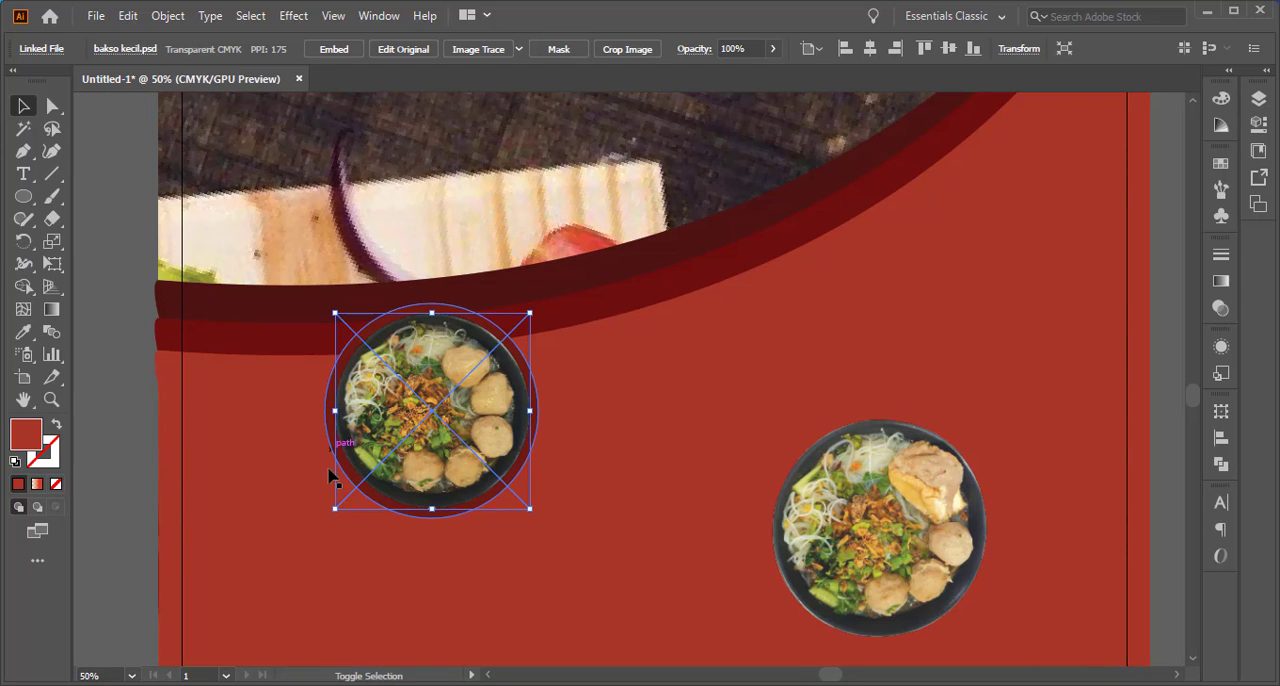
scroll(337, 509, "up", 2)
left_click_drag(337, 509, 337, 508)
scroll(337, 508, "down", 2)
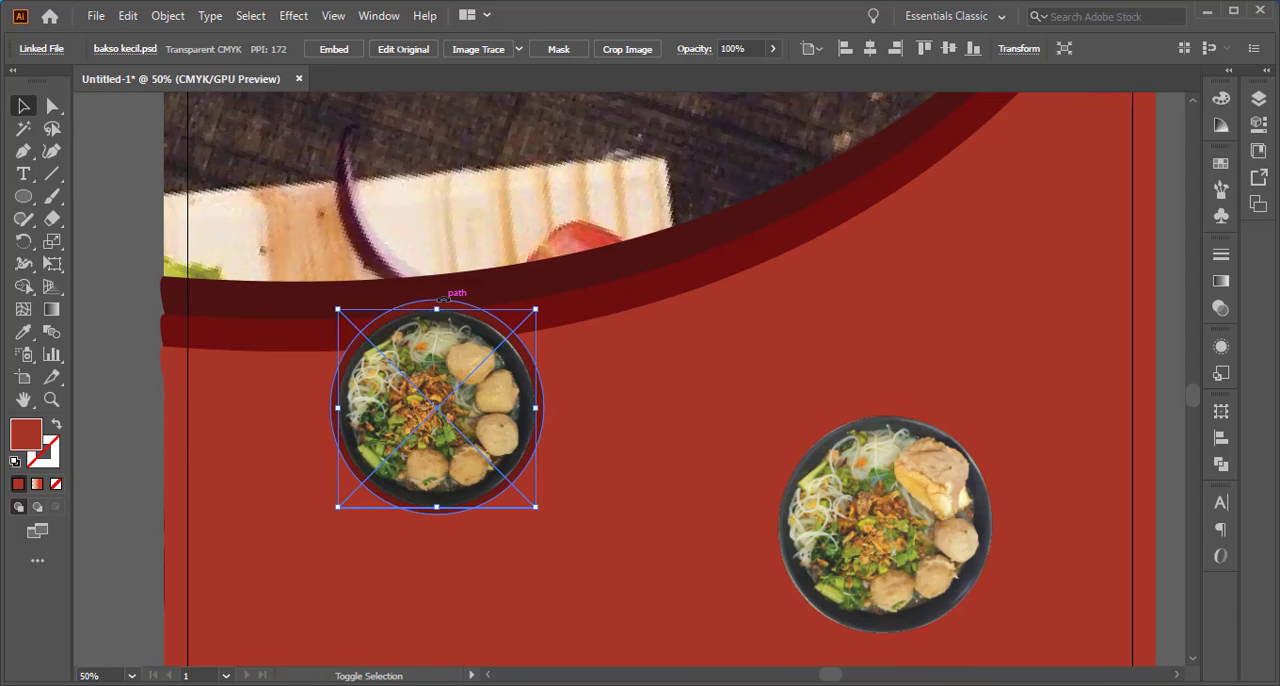
Align the bakso kecil bowl and its circle by their horizontal and vertical centers, and move the pair onto the red area below the curve
left_click(436, 303, "shift")
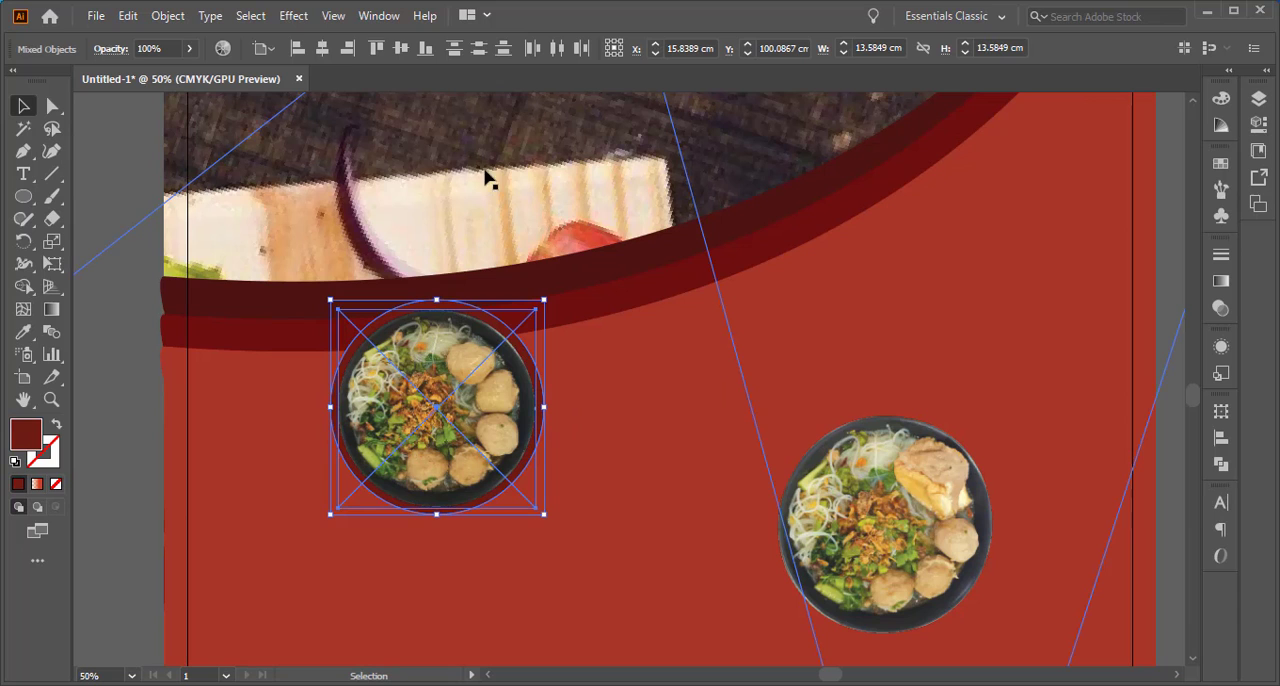
left_click(319, 51)
left_click(404, 49)
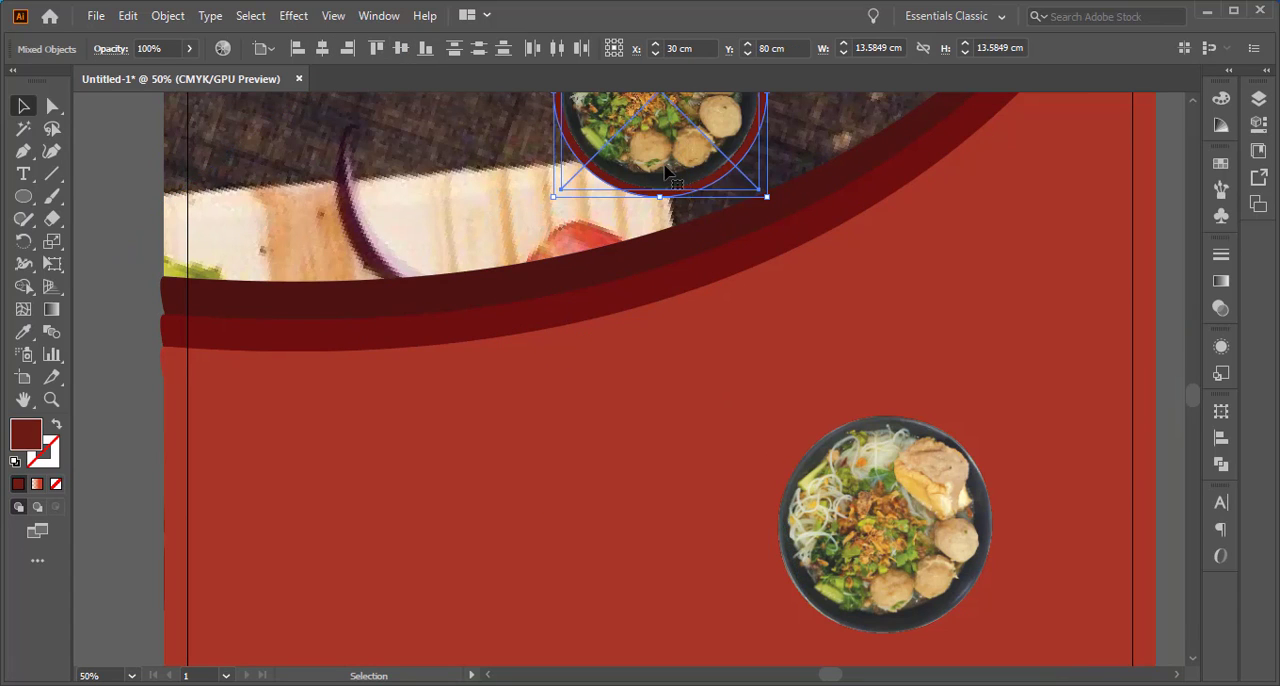
left_click_drag(664, 180, 390, 587)
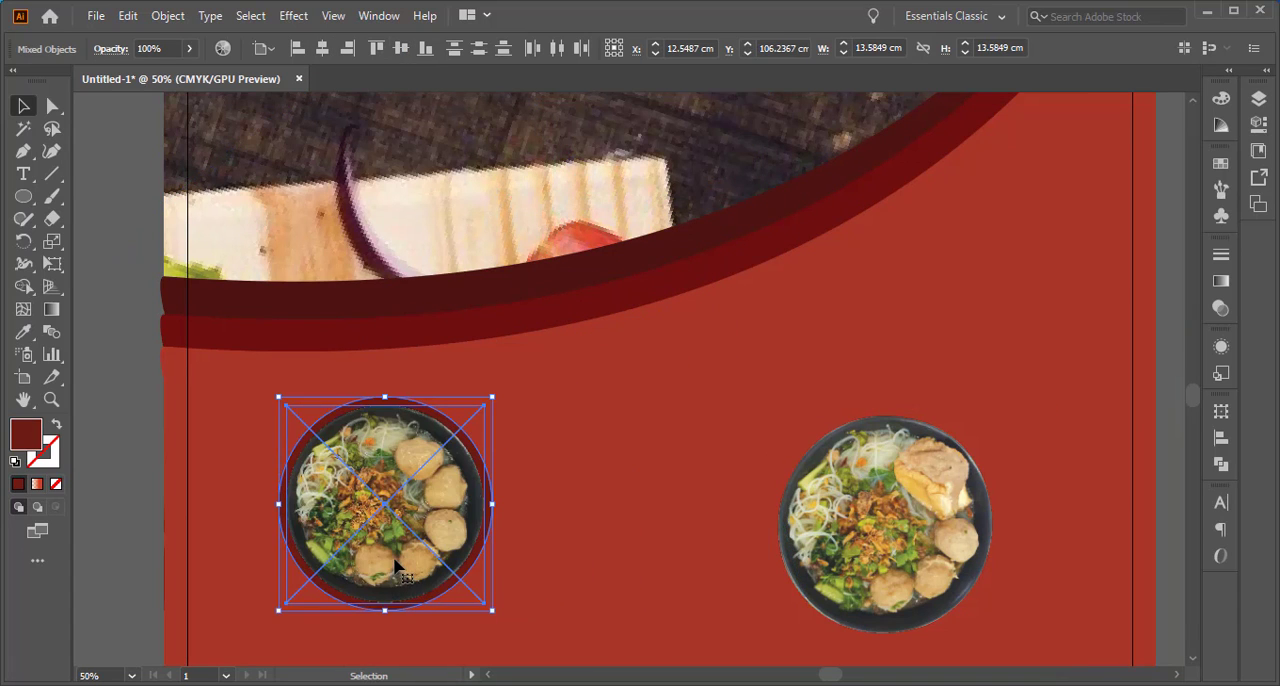
right_click(444, 510)
left_click(514, 340)
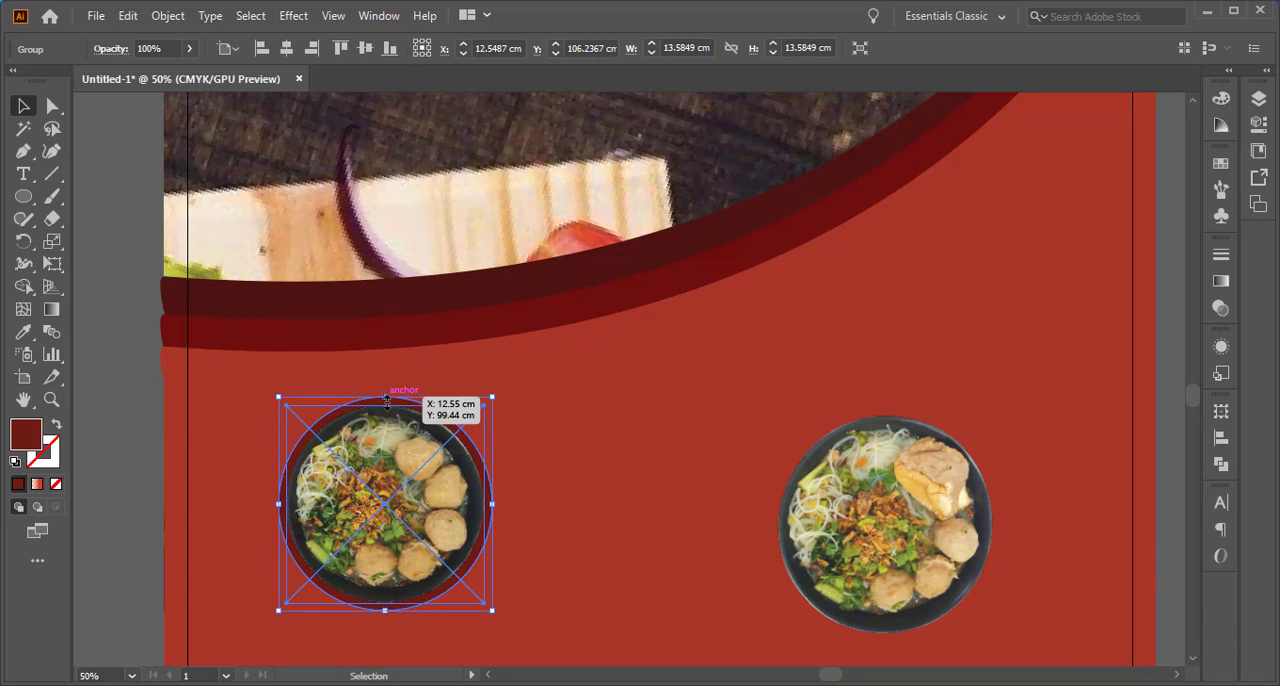
key("ctrl")
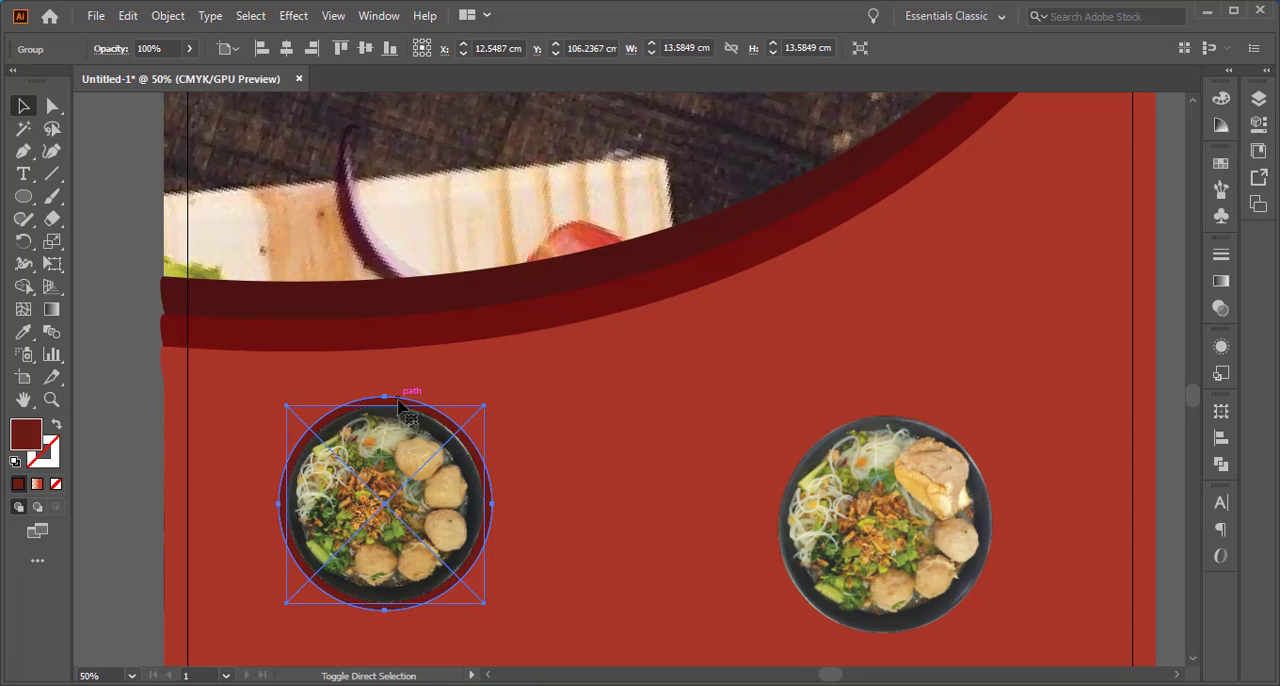
left_click(125, 398)
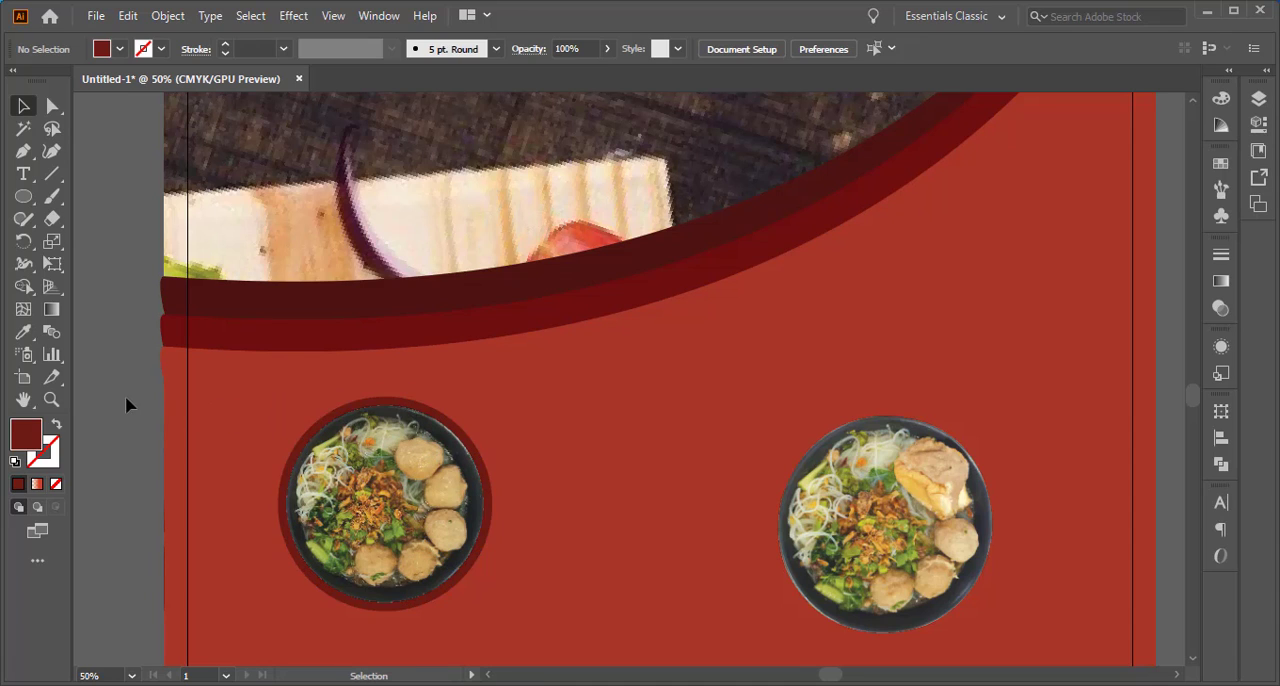
Duplicate the dark red circle behind the bakso kecil bowl and place the copy between the two bowls
left_click(397, 400)
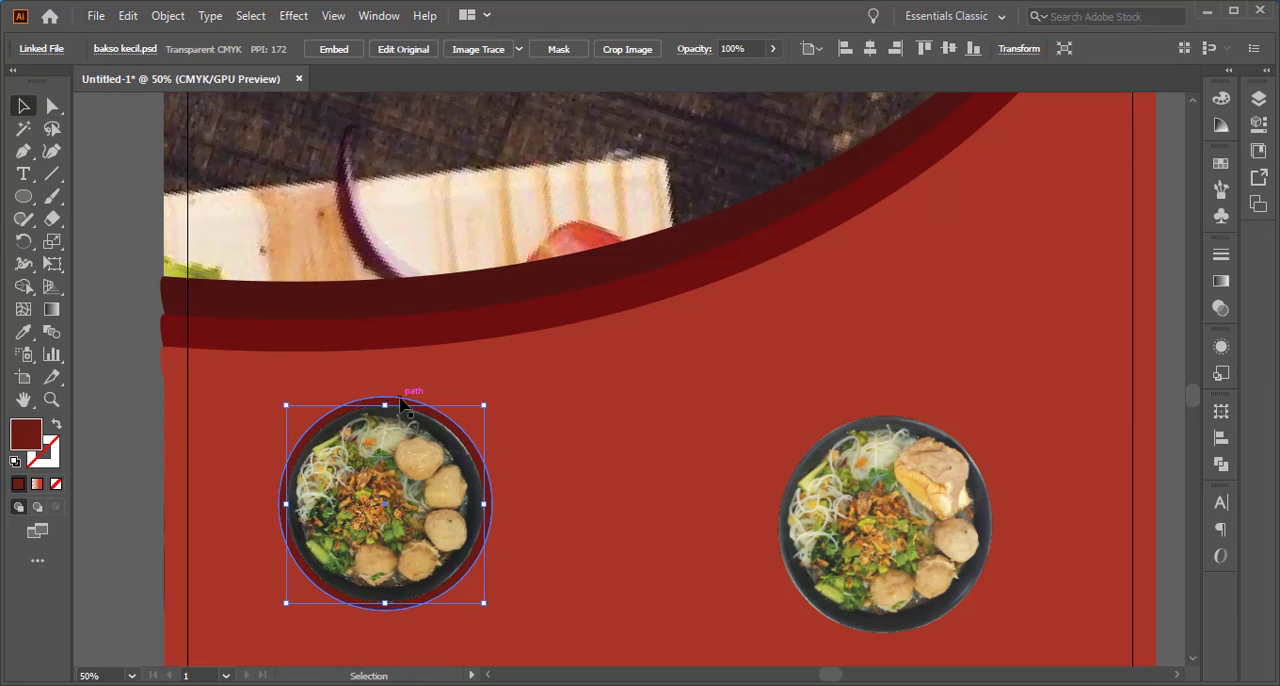
left_click(395, 401)
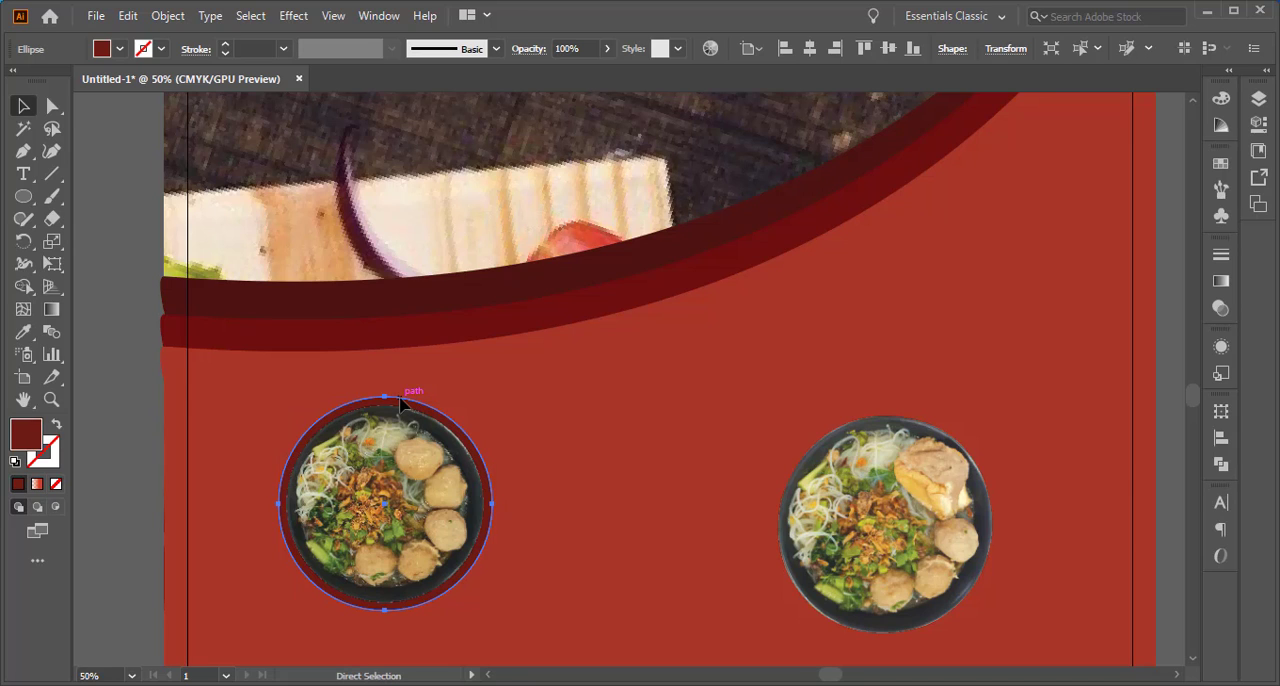
left_click_drag(400, 403, 643, 279)
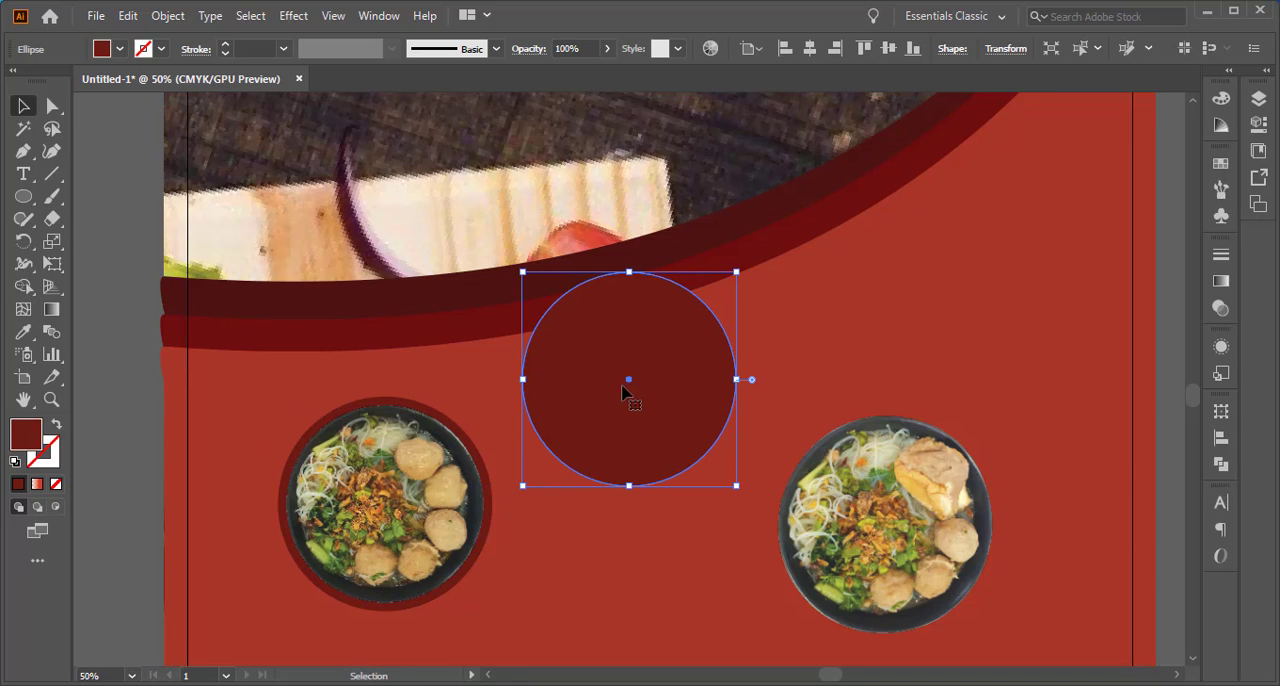
Group the bakso kecil bowl with its dark red circle
left_click(420, 442)
left_click(405, 402, "shift")
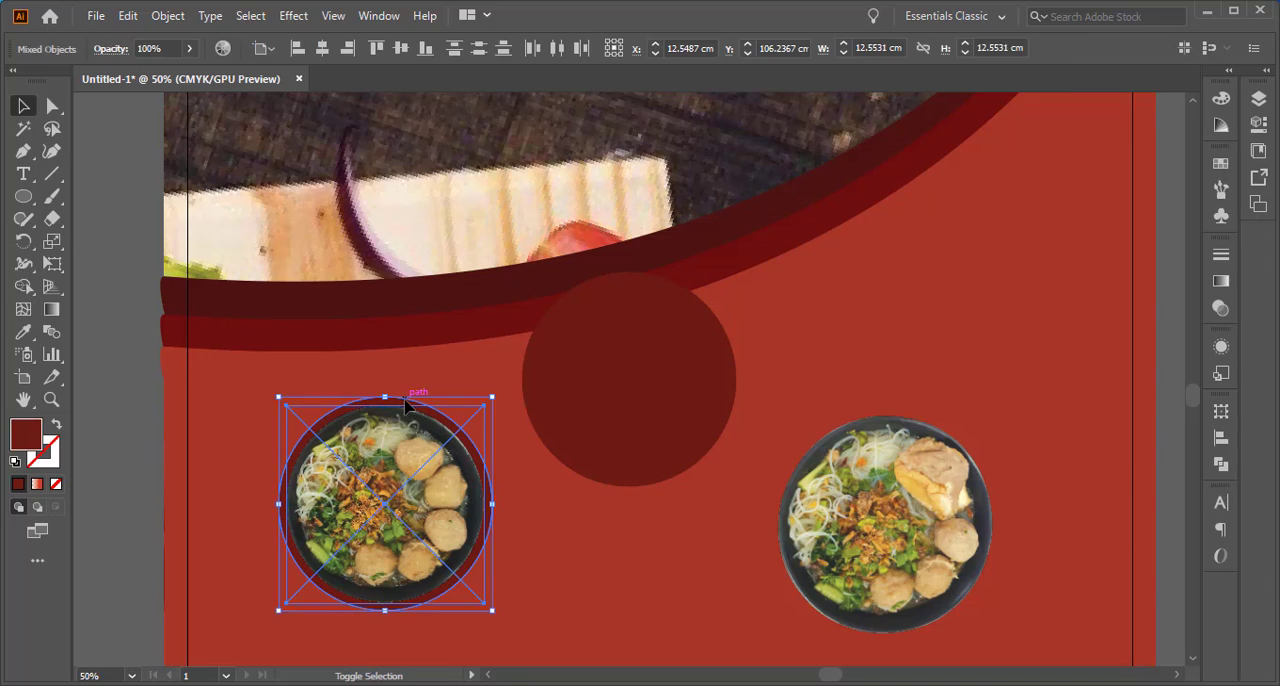
right_click(404, 441)
left_click(486, 276)
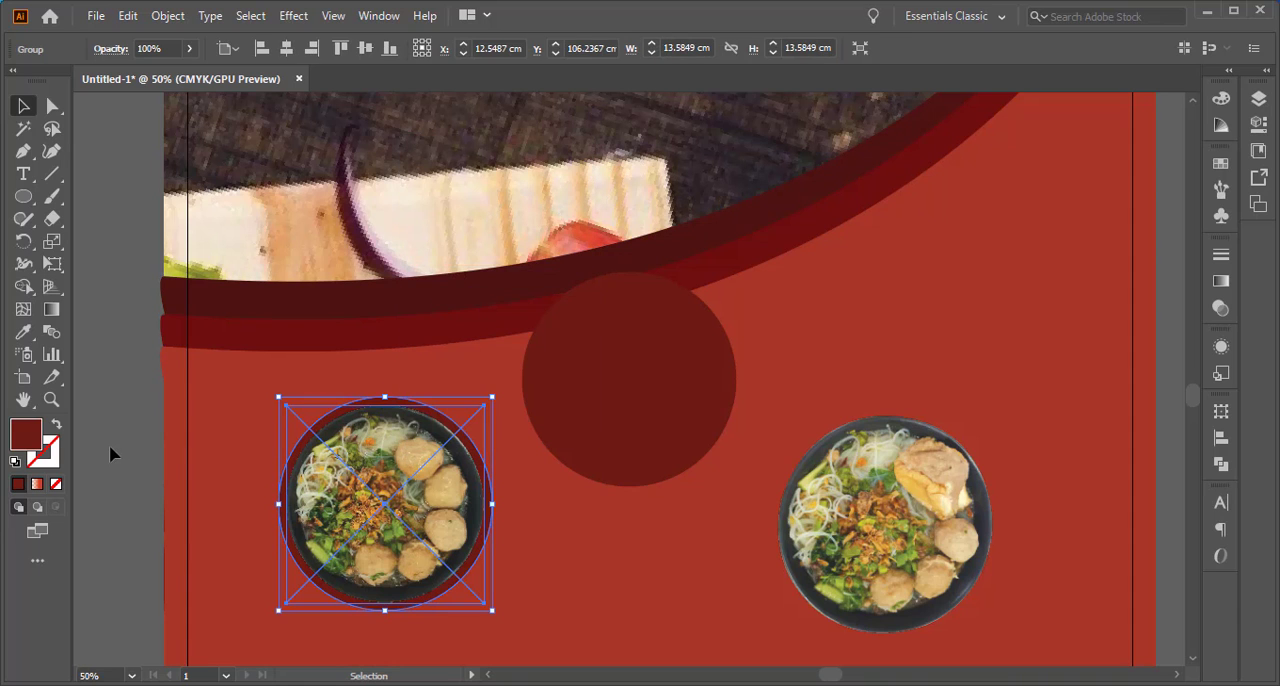
left_click(109, 444)
Move the spare dark red circle next to the Bakso Tahu bowl and bring that bowl to the front
left_click_drag(617, 387, 680, 473)
left_click(825, 510)
right_click(899, 519)
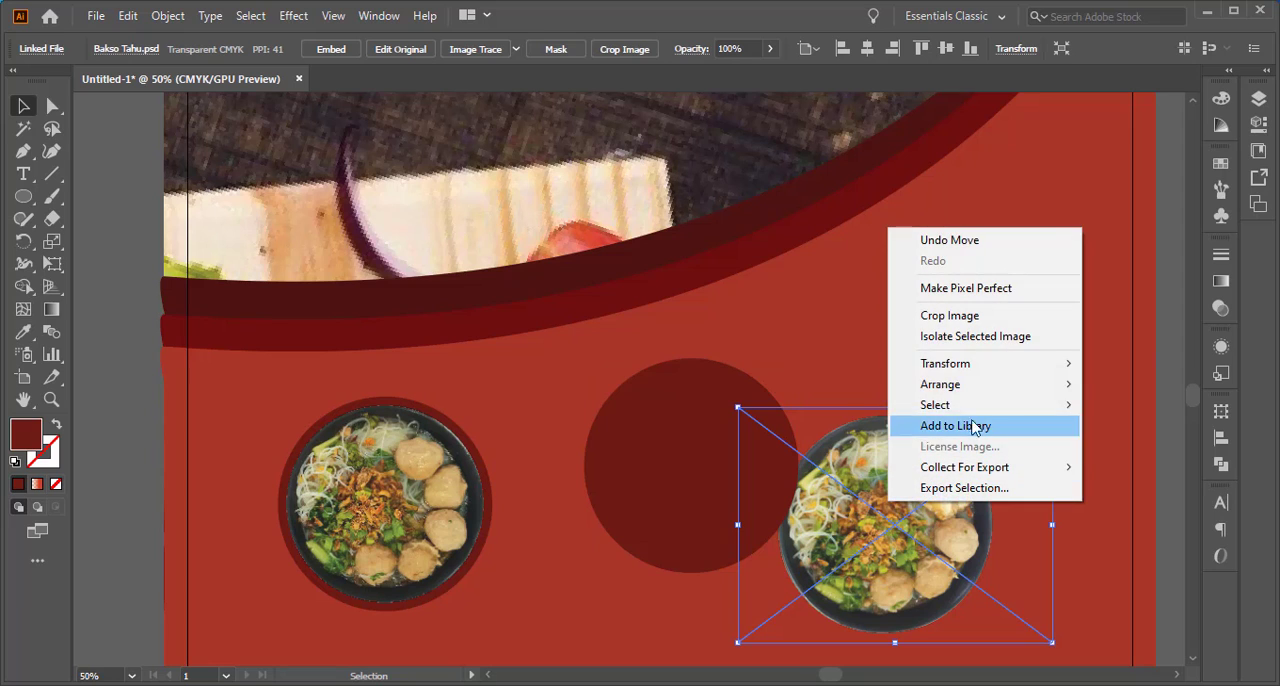
mouse_move(975, 390)
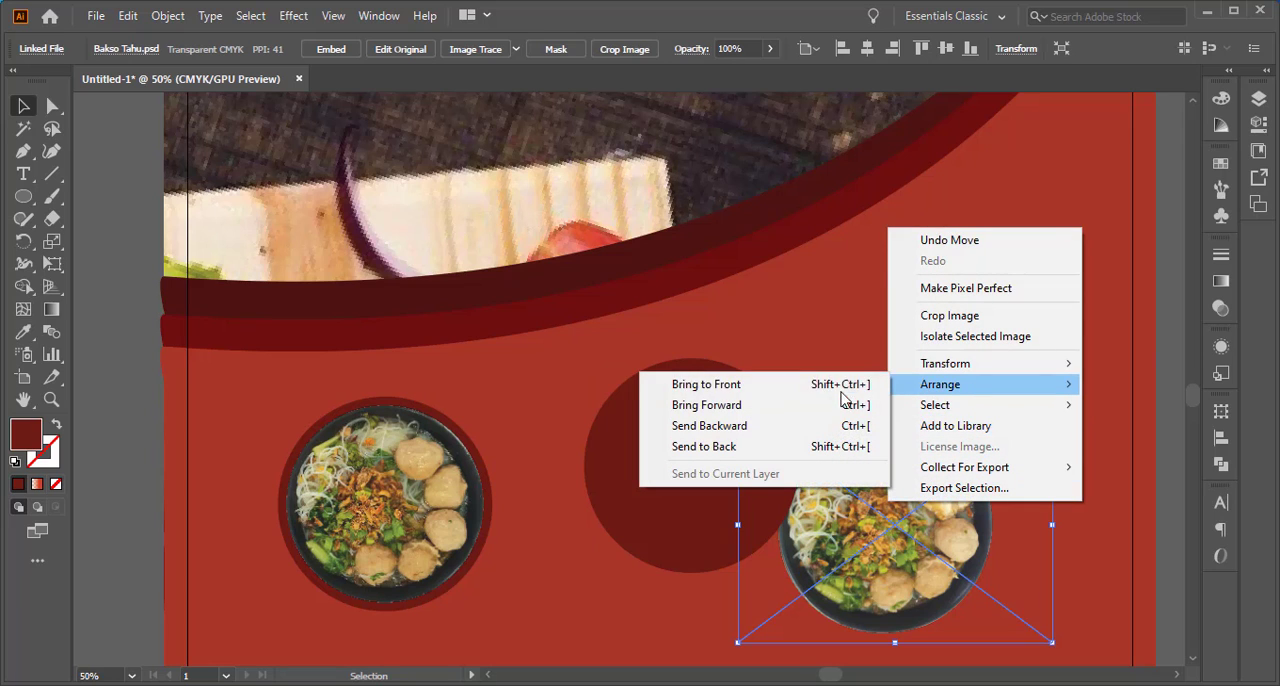
left_click(783, 392)
Move the Bakso Tahu bowl onto the spare circle and scale its image to about 17.9 cm wide, centered with an even rim
left_click_drag(917, 557, 713, 497)
left_click_drag(849, 348, 789, 393)
left_click_drag(633, 482, 674, 459)
left_click_drag(827, 371, 855, 350)
left_click_drag(751, 417, 737, 427)
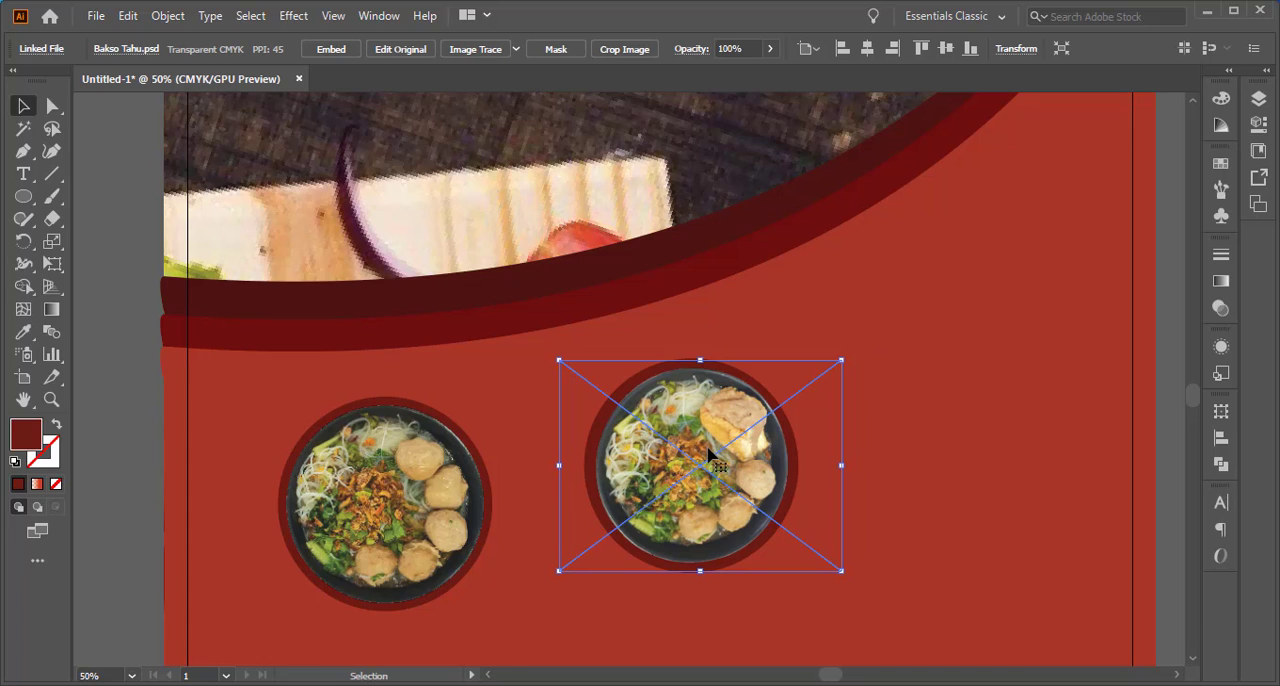
key("Down")
key("Up")
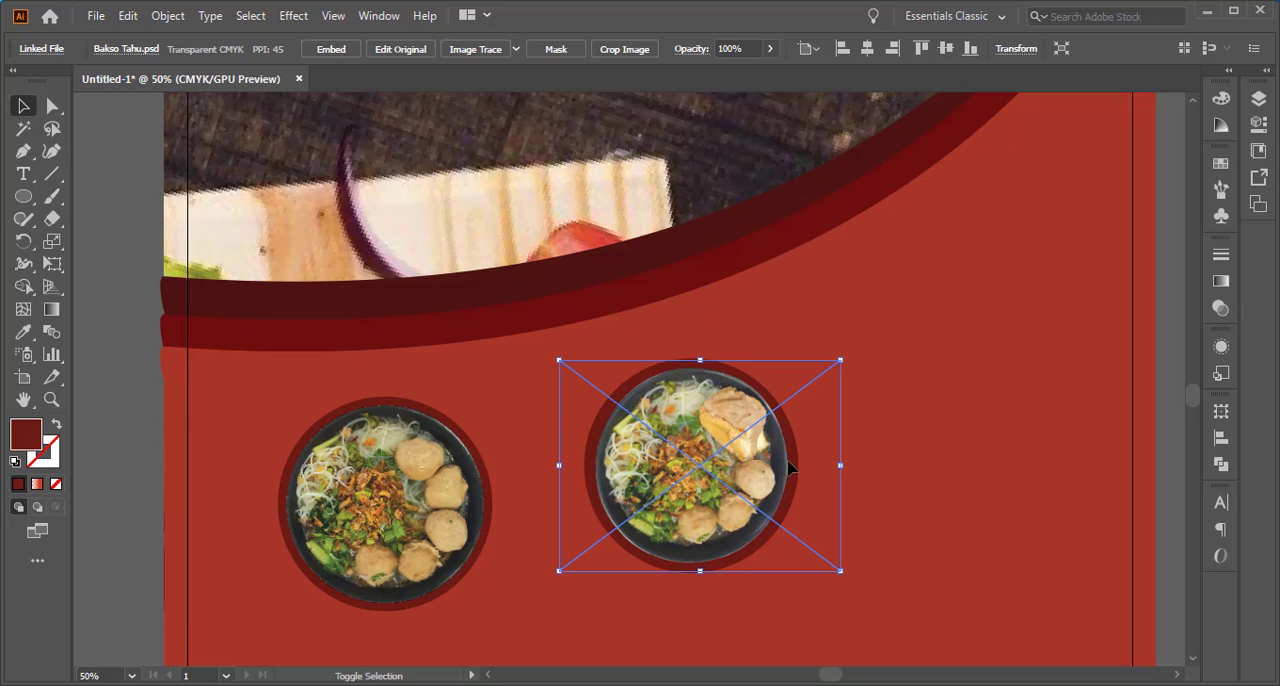
Select the Bakso Tahu bowl together with its dark red circle and group them
left_click(688, 363, "shift")
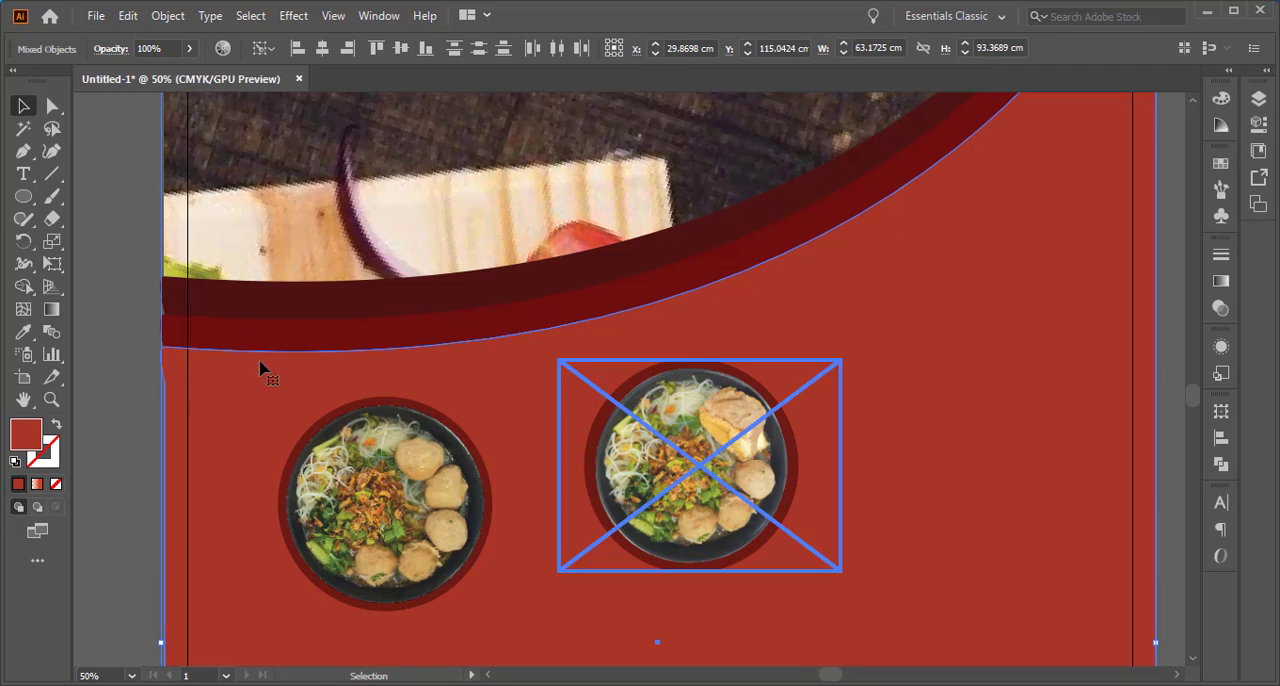
left_click(110, 392)
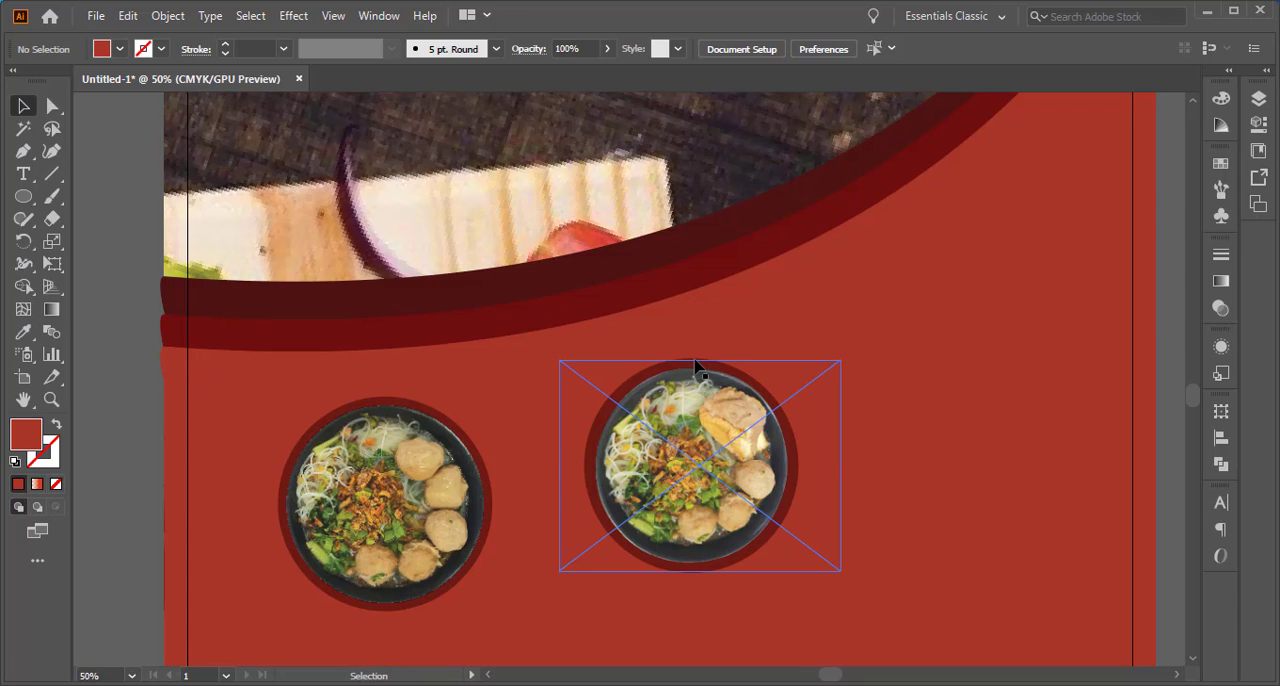
left_click(695, 366)
left_click(695, 364, "ctrl")
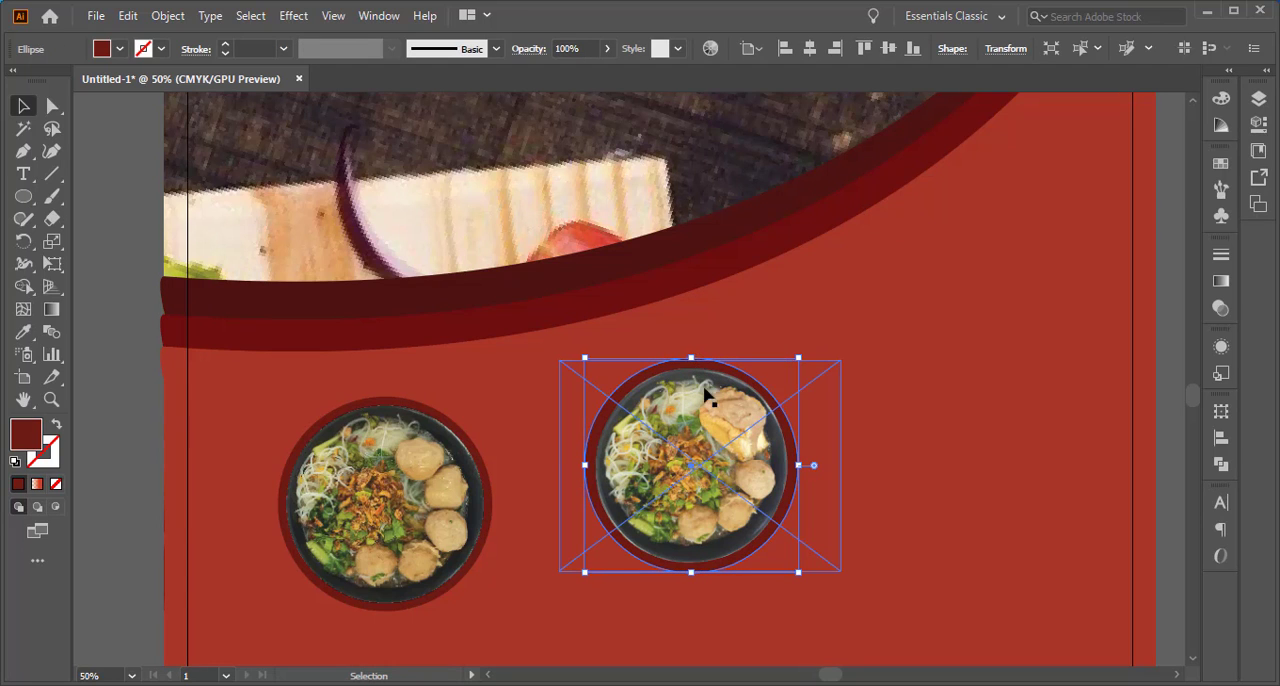
left_click(710, 423, "shift")
right_click(710, 423)
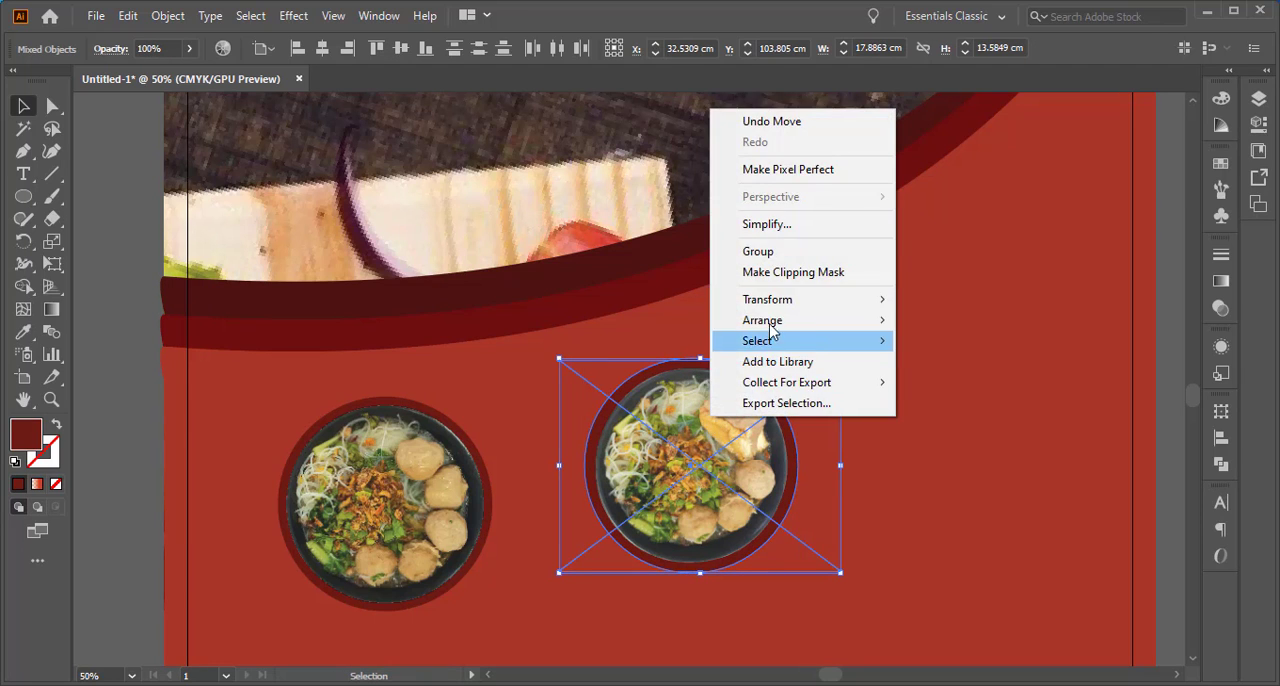
left_click(783, 254)
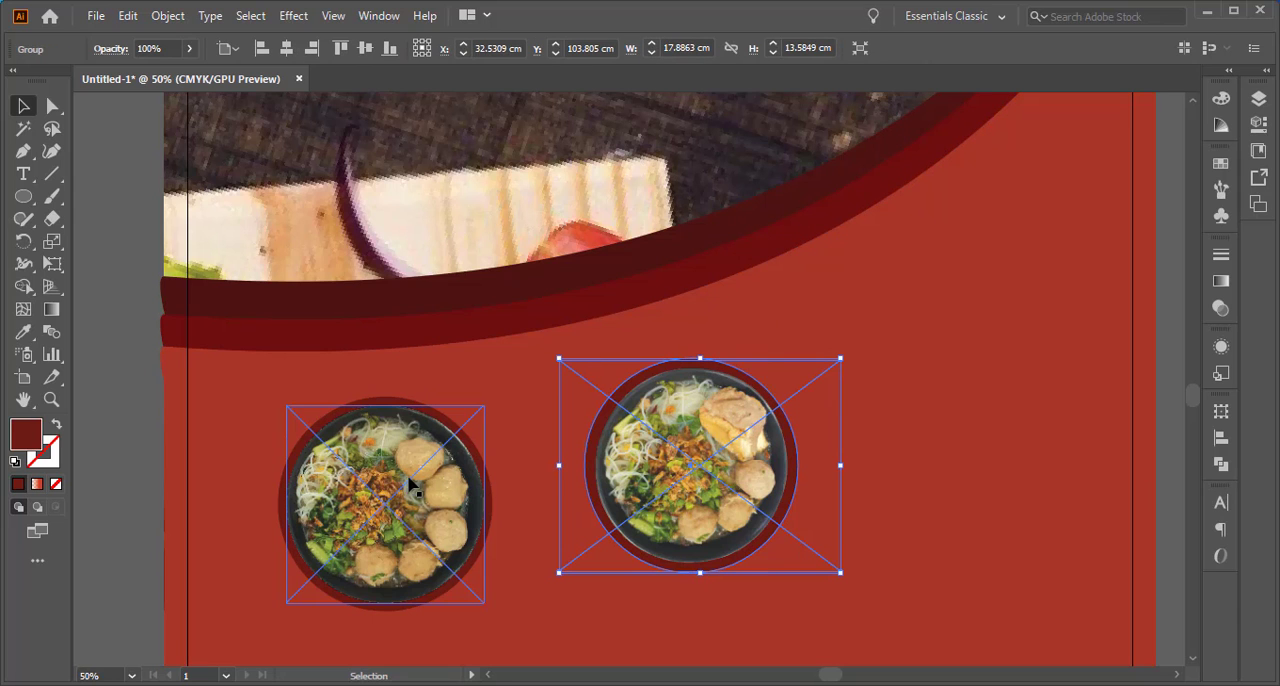
left_click(103, 509)
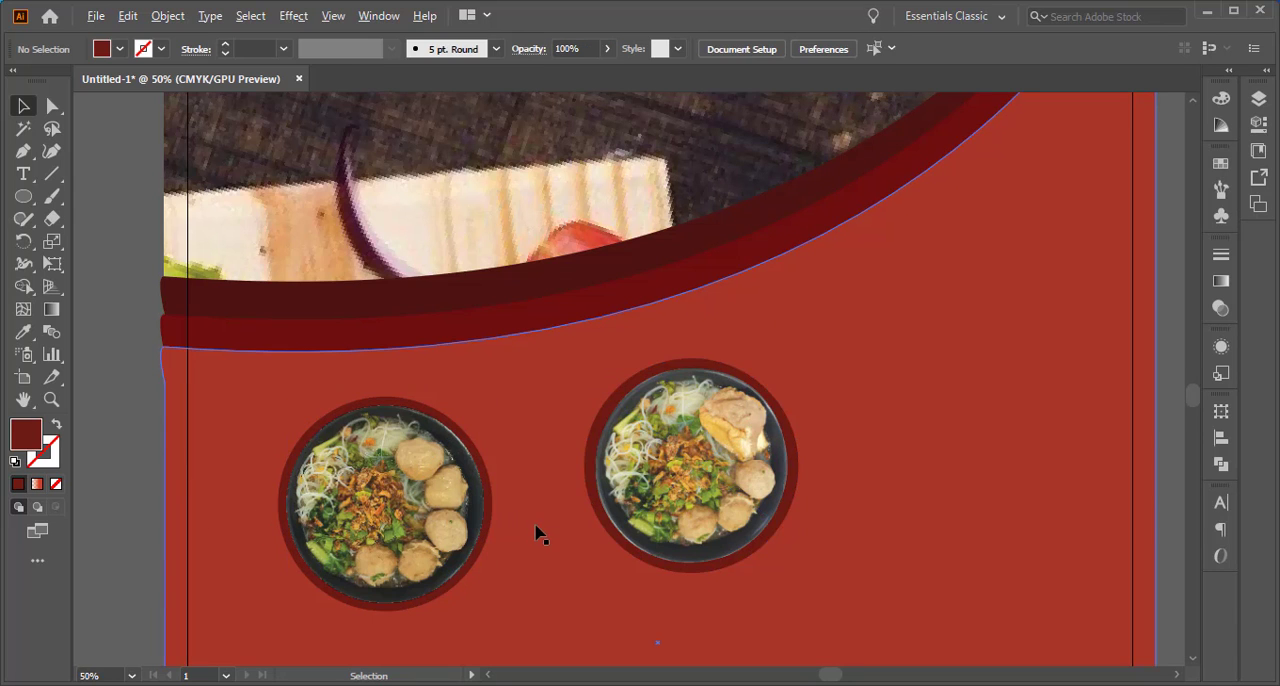
Move the framed Bakso Tahu bowl up onto the curved dark red border and place the framed bakso kecil bowl just below it
scroll(536, 533, "down", 3)
left_click(587, 504)
left_click_drag(640, 418, 627, 406)
left_click_drag(479, 515, 578, 475)
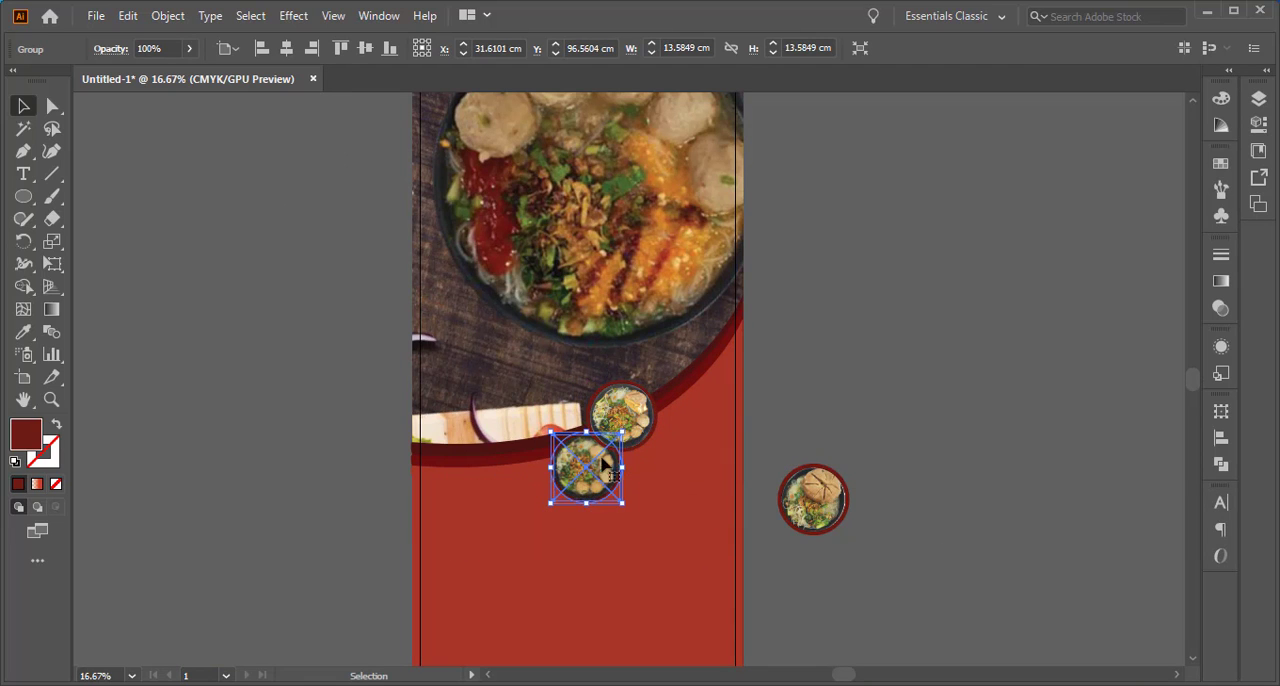
Move the framed Bakso Besar bowl from the empty canvas onto the artboard, just right of the Bakso Tahu bowl
left_click(857, 518)
left_click_drag(810, 485, 668, 417)
left_click(869, 413)
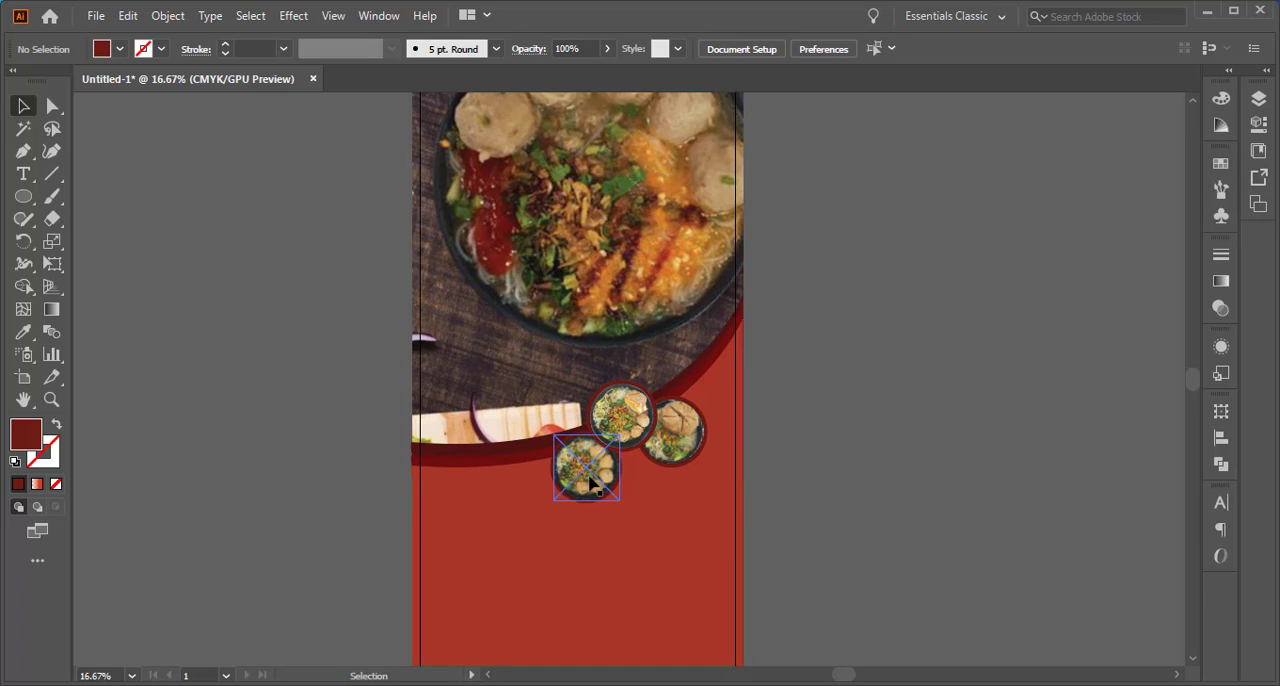
Move the framed bakso kecil bowl slightly closer beneath the Bakso Tahu bowl
left_click(588, 483)
scroll(590, 485, "up", 1)
left_click_drag(588, 485, 609, 478)
Select all three framed bowls and enlarge them together until each circle is about 19.3 cm wide, placing them across the curved border
left_click(690, 350, "shift")
left_click(765, 375, "shift")
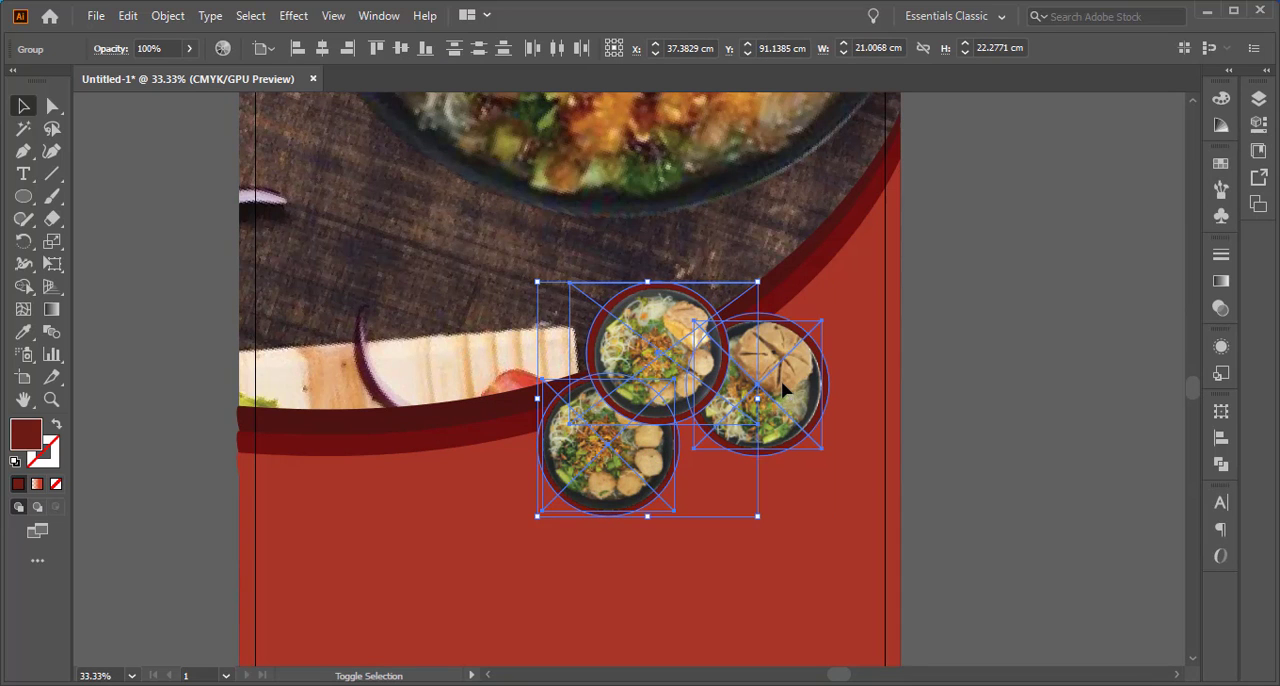
left_click_drag(828, 283, 894, 230)
left_click_drag(774, 390, 761, 363)
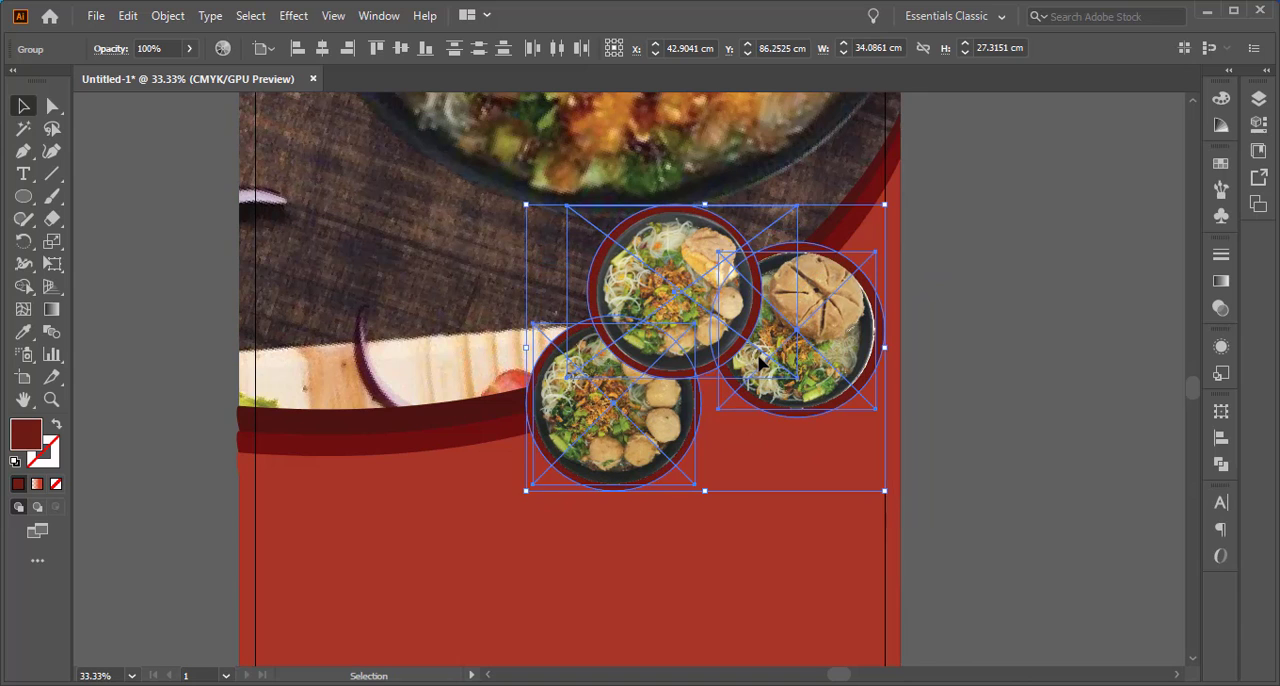
left_click_drag(526, 490, 468, 536)
left_click(961, 331)
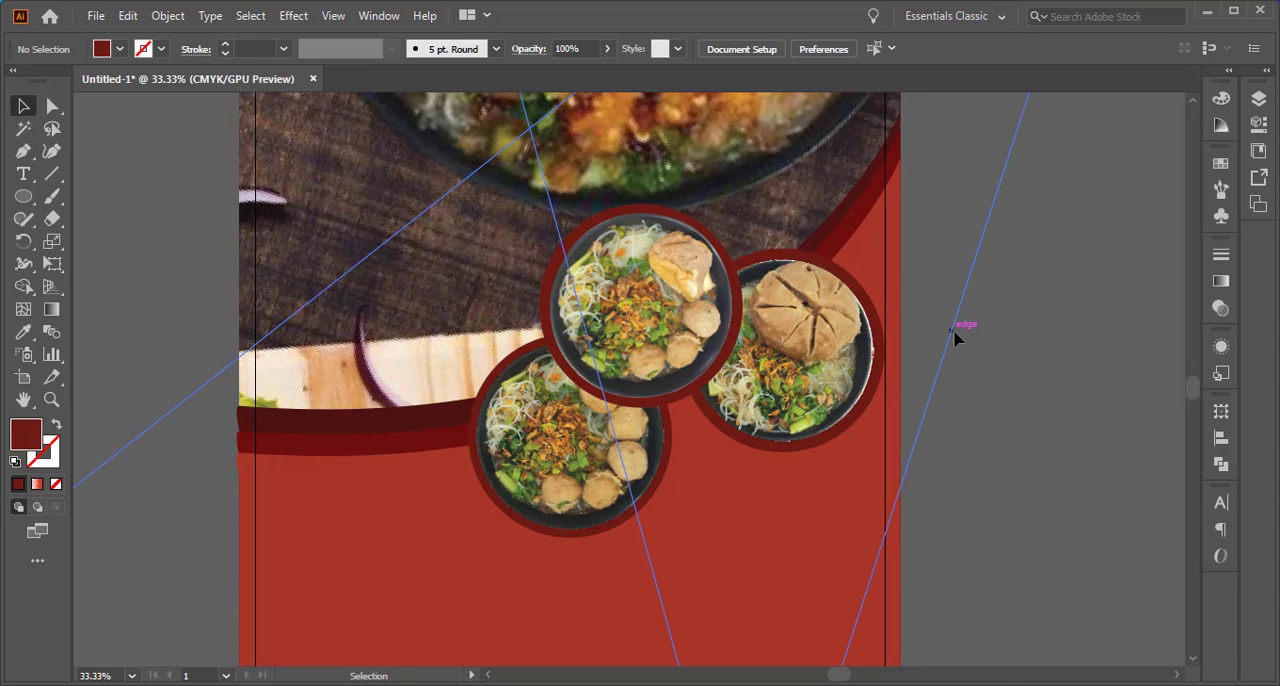
Move the enlarged bakso kecil bowl slightly to the right, nearer to the underside of the Bakso Tahu bowl
scroll(928, 453, "down", 1)
left_click_drag(690, 457, 717, 461)
left_click(1007, 369)
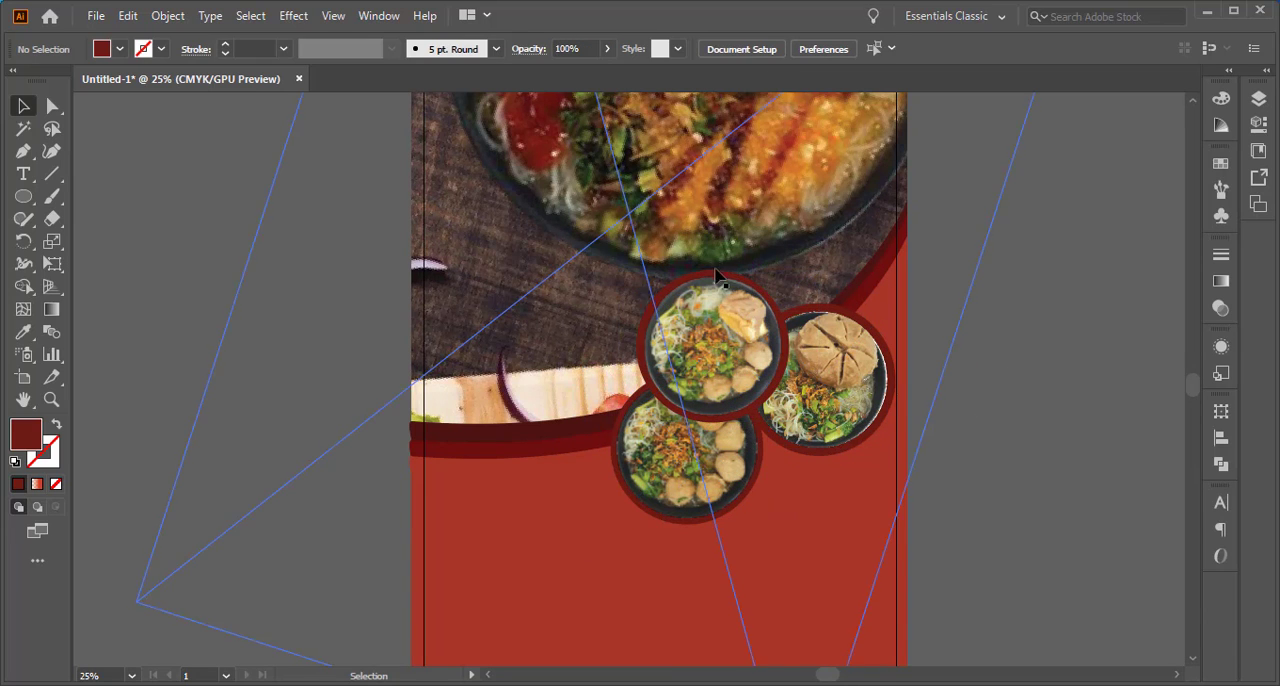
Inside the Bakso Tahu group, change the fill of the dark red circle to yellow #FFD150
left_click(742, 337)
double_click(742, 337)
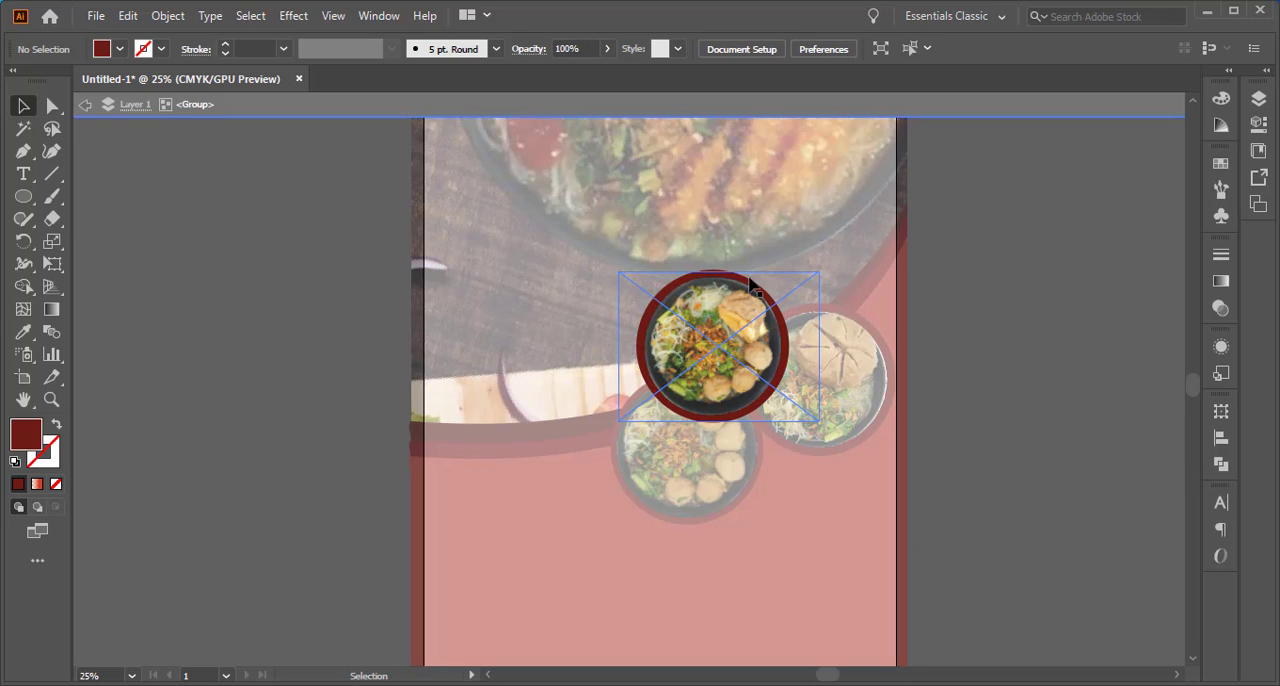
left_click(737, 345)
left_click(741, 351)
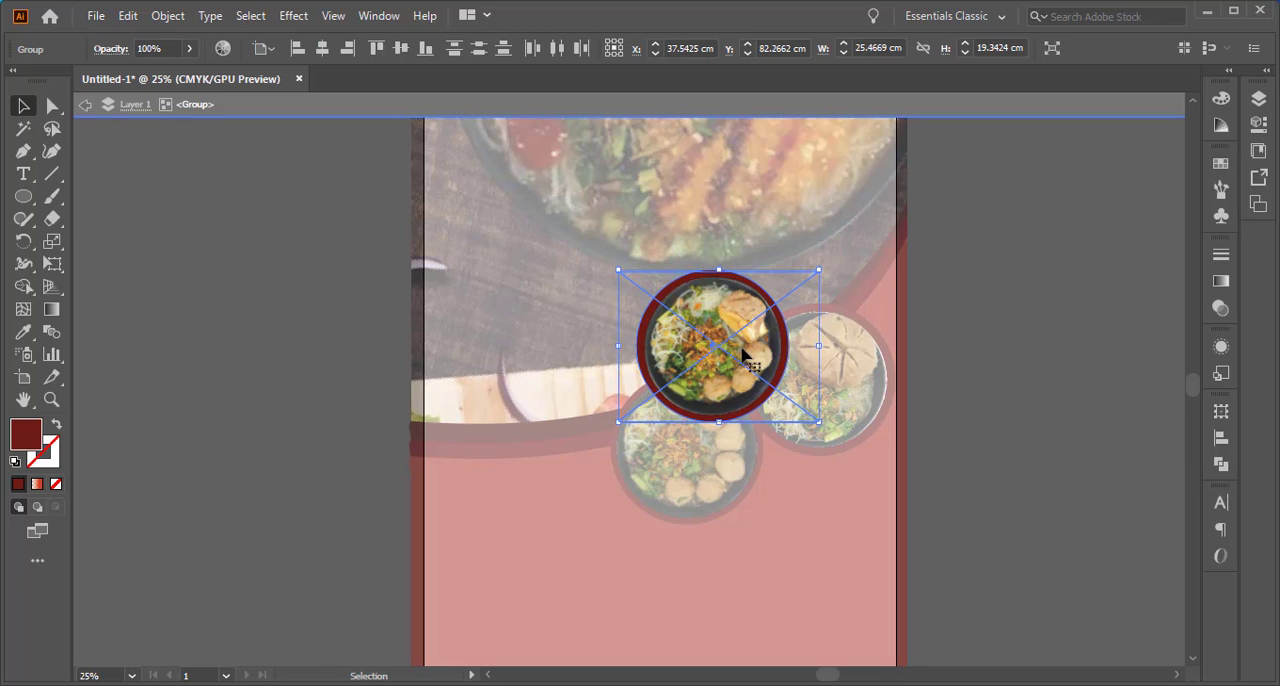
left_click(738, 360)
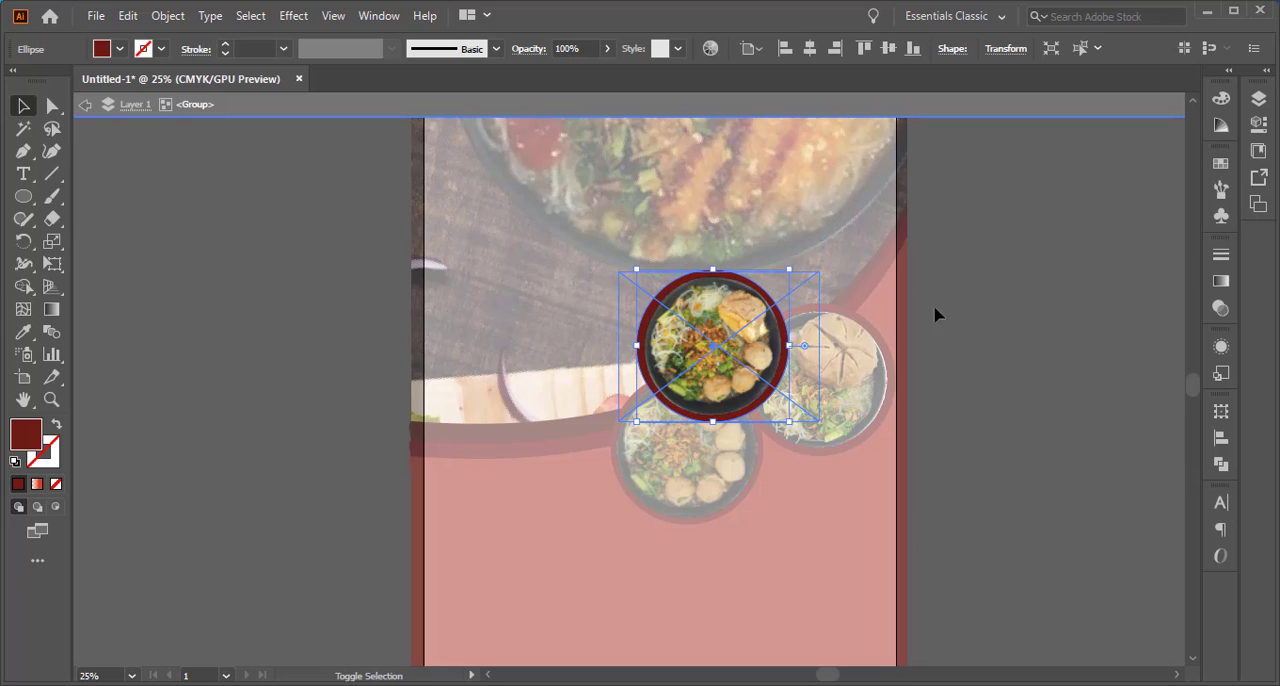
double_click(26, 433)
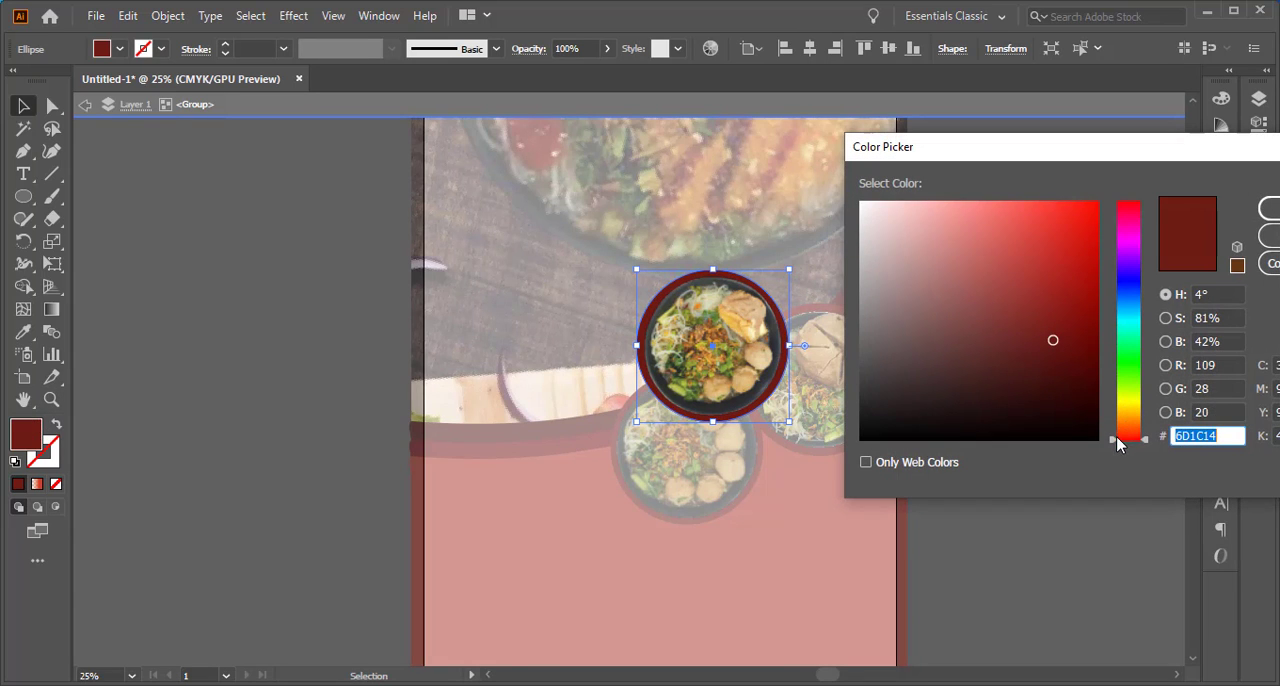
left_click_drag(1118, 443, 1115, 412)
left_click_drag(992, 224, 1027, 188)
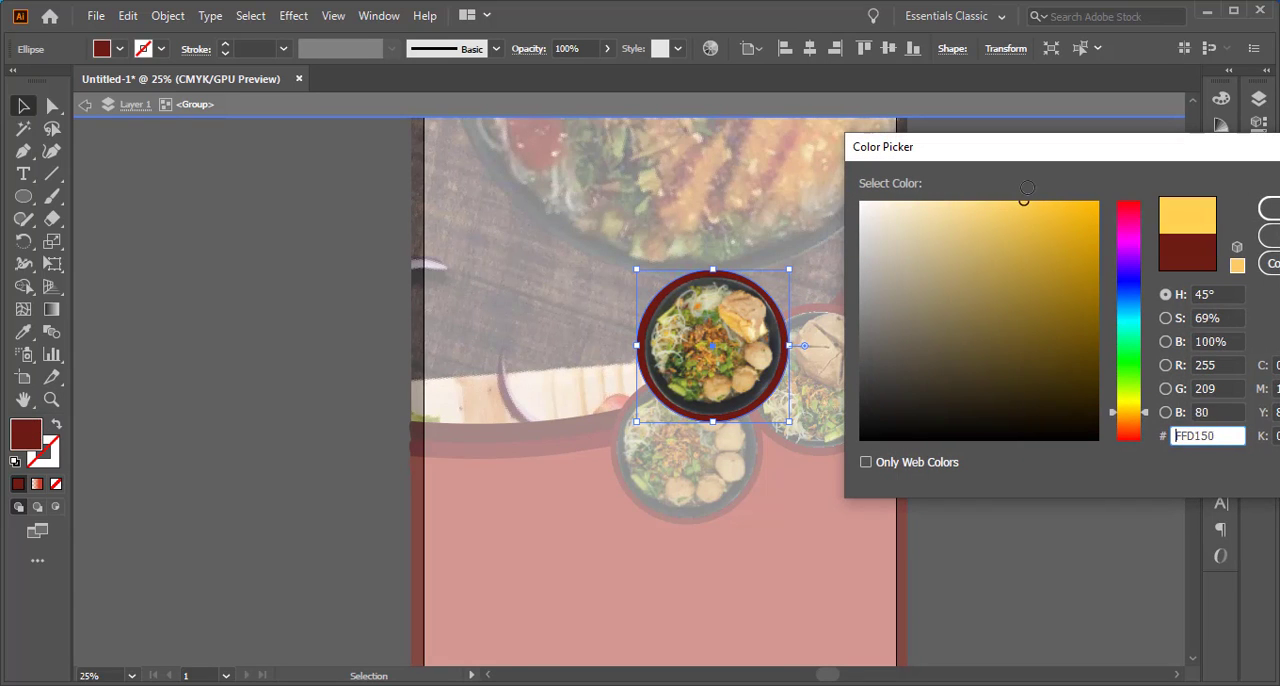
key("Return")
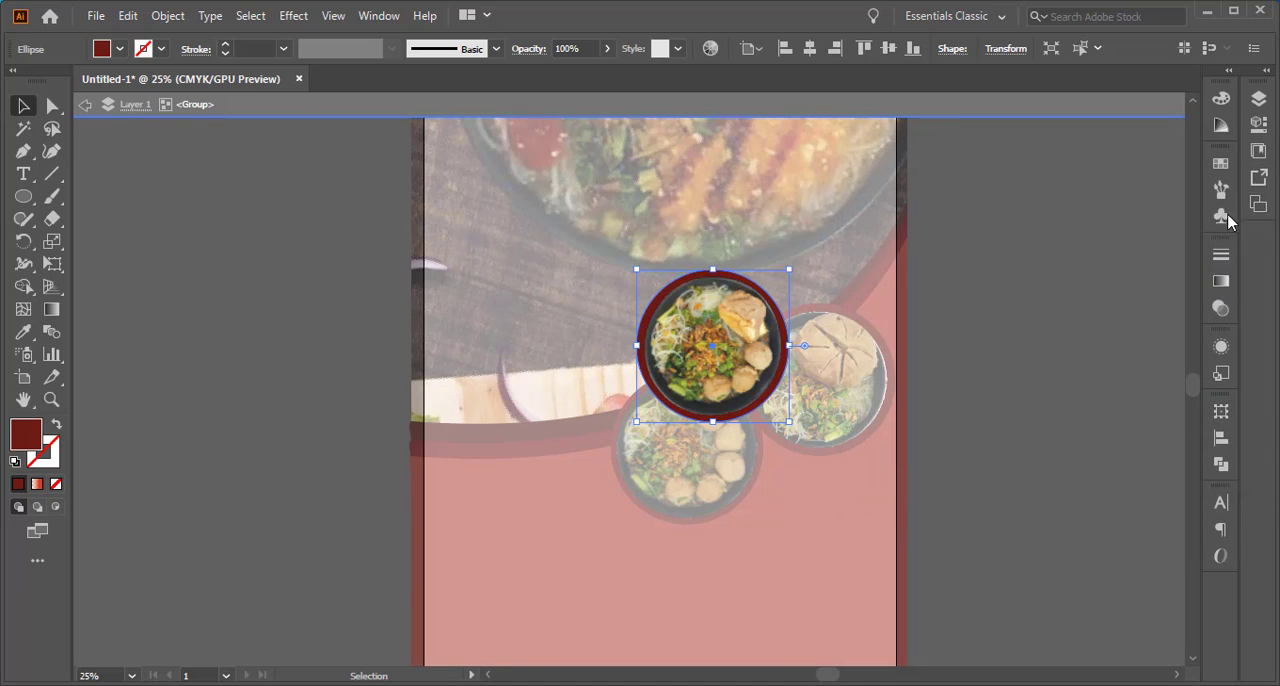
left_click(1037, 271)
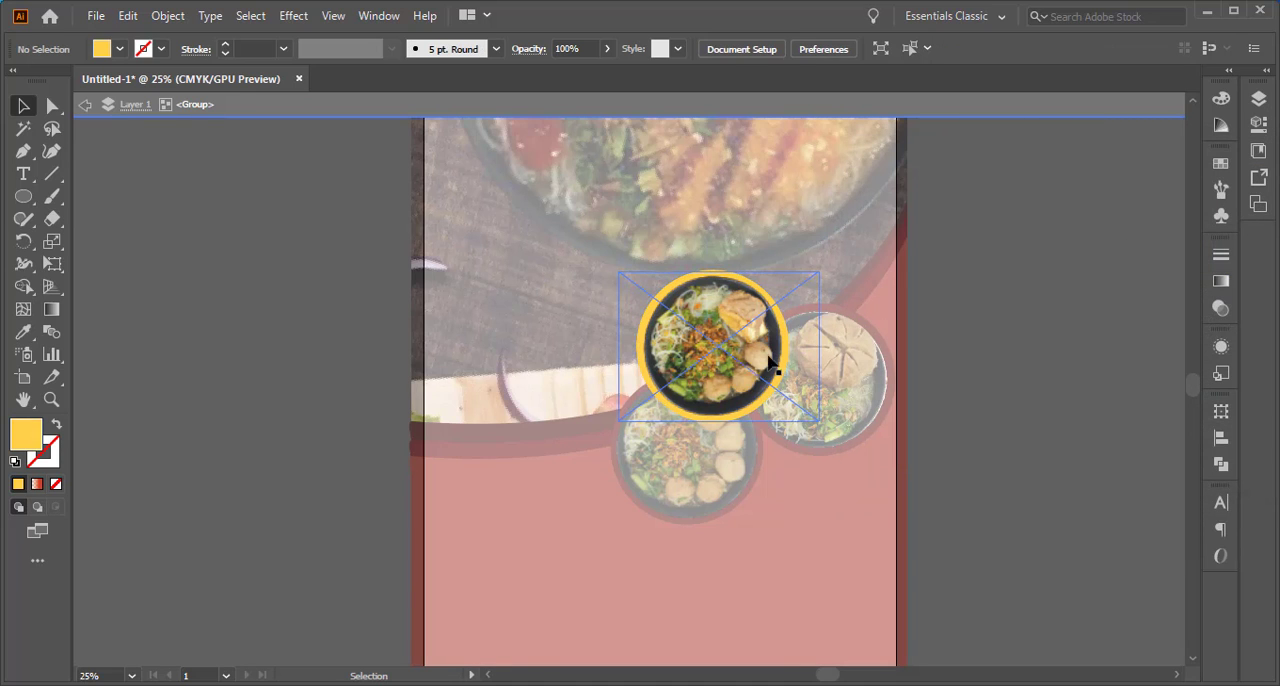
Copy the yellow fill's hex code FFCF4A, close the colour settings without changes and exit the Bakso Tahu group
double_click(26, 434)
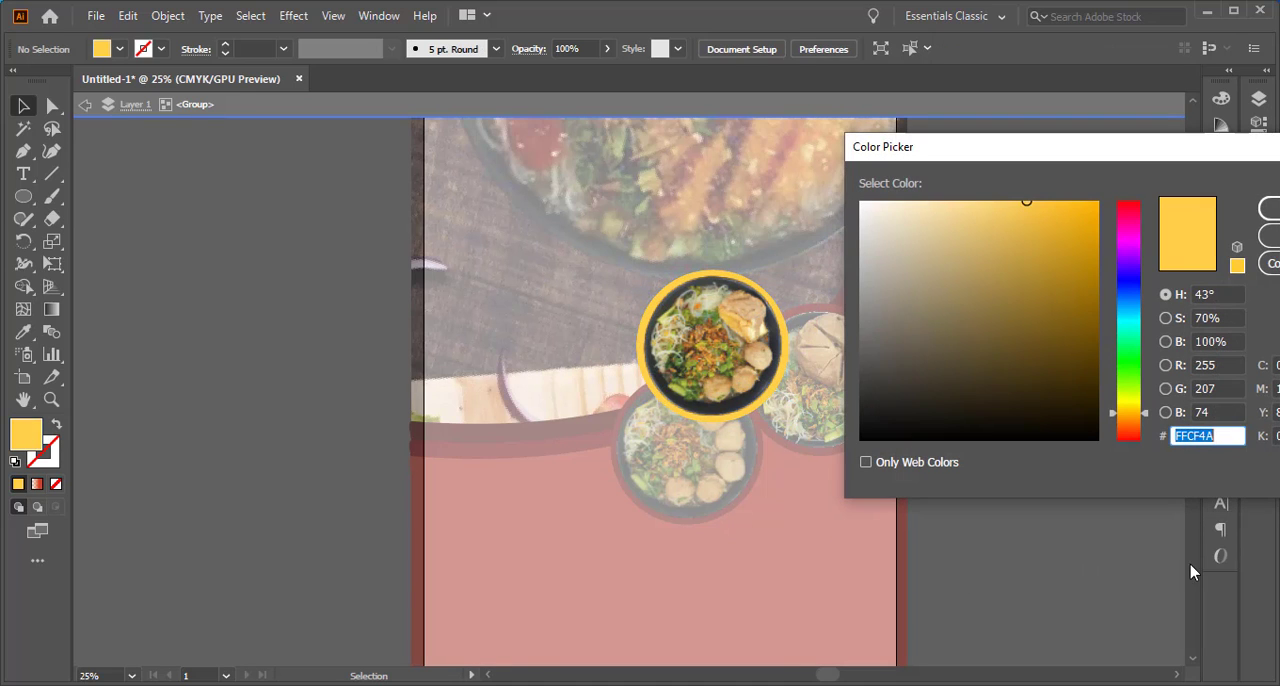
right_click(1195, 436)
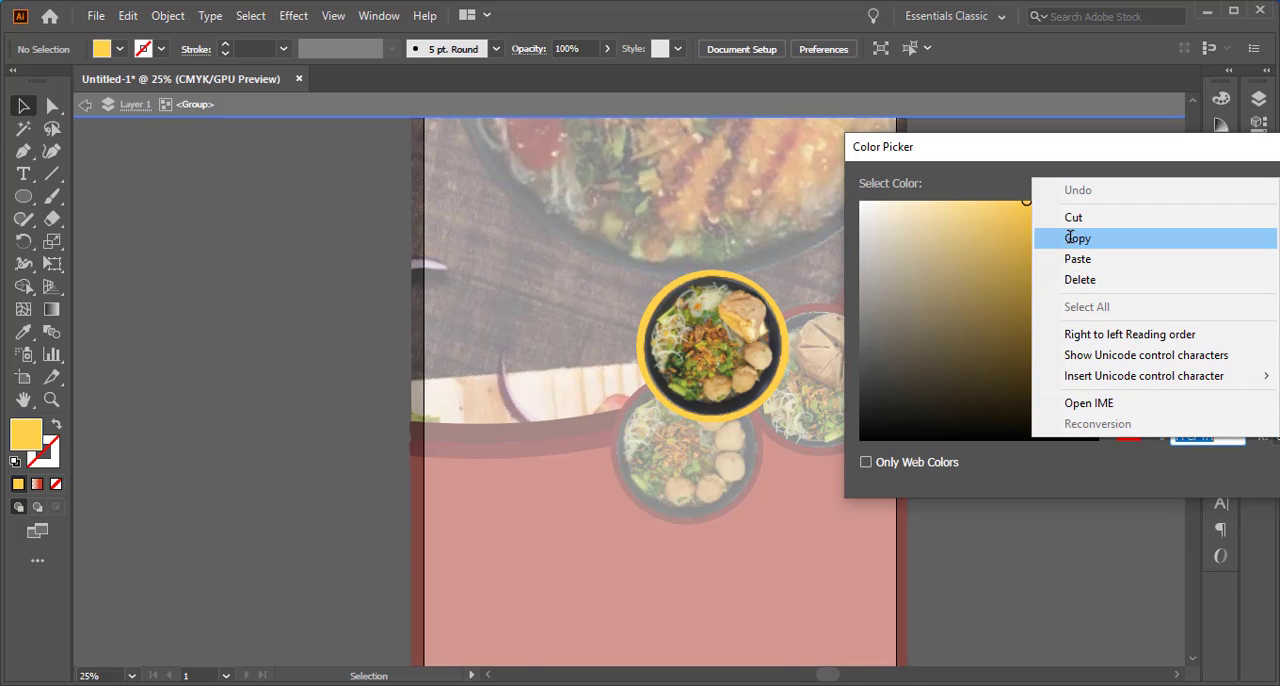
left_click(1117, 235)
key("Escape")
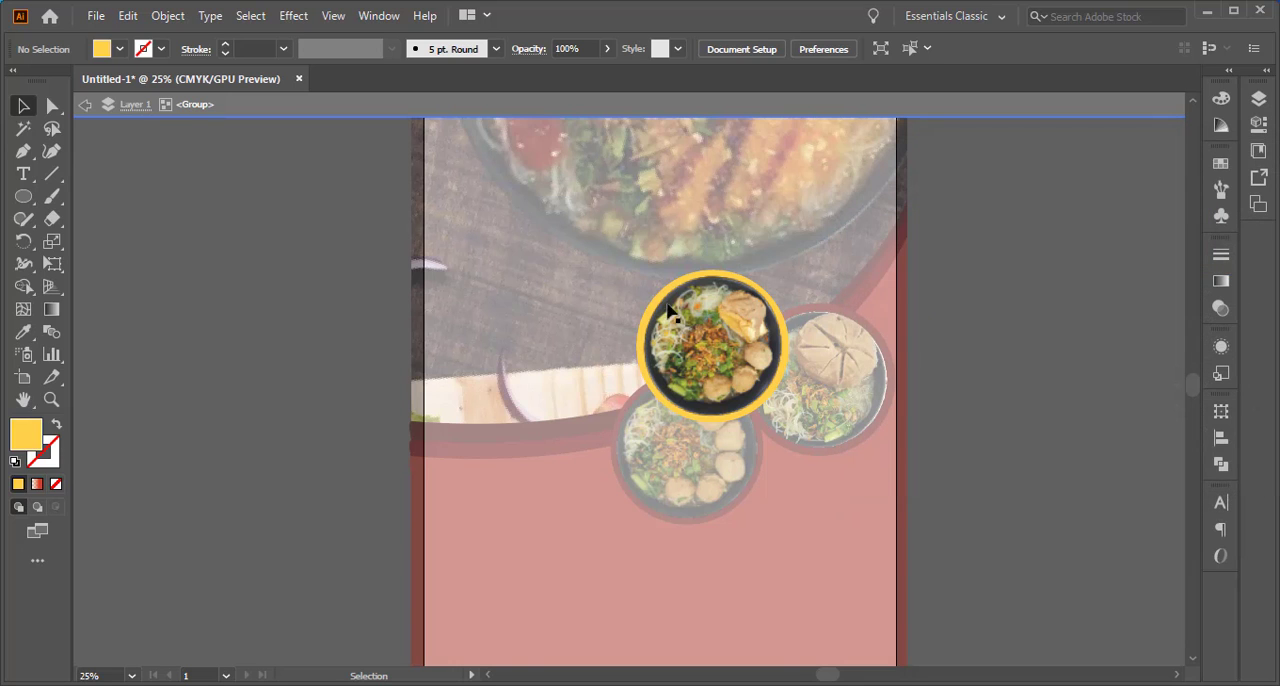
double_click(217, 346)
Inside the bakso kecil group, recolor the dark red circle with the copied yellow FFCF4A and exit the group
double_click(724, 487)
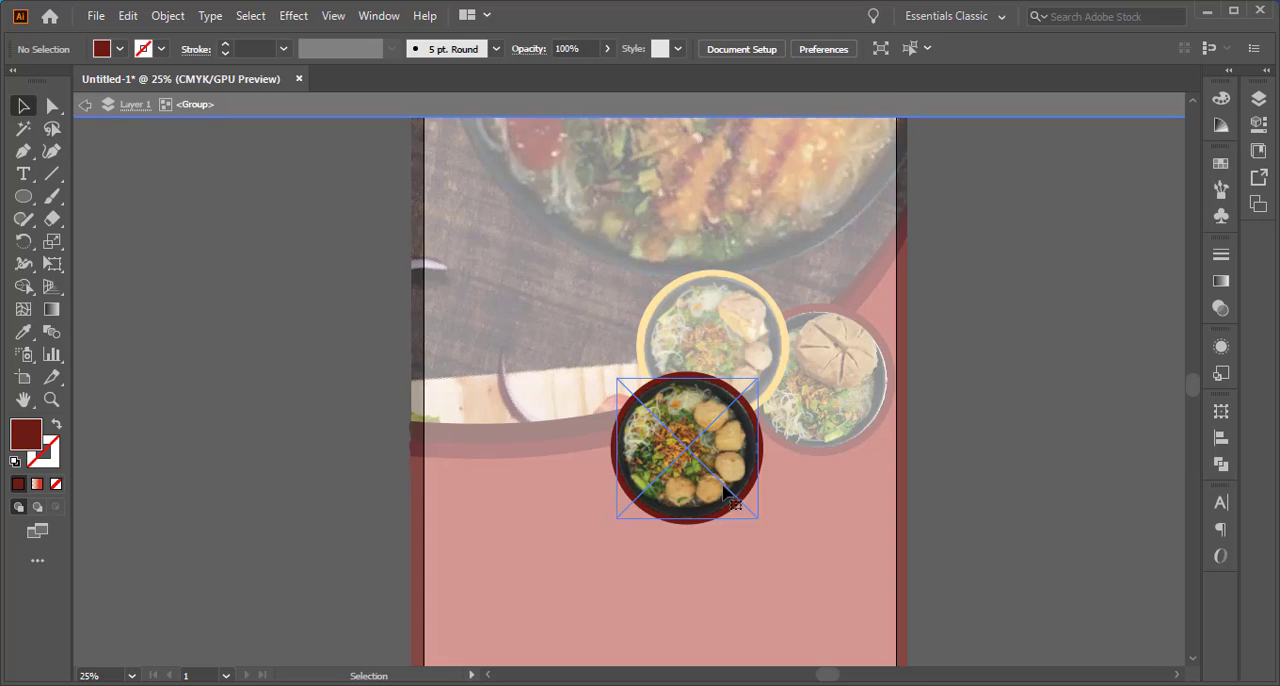
left_click(723, 377)
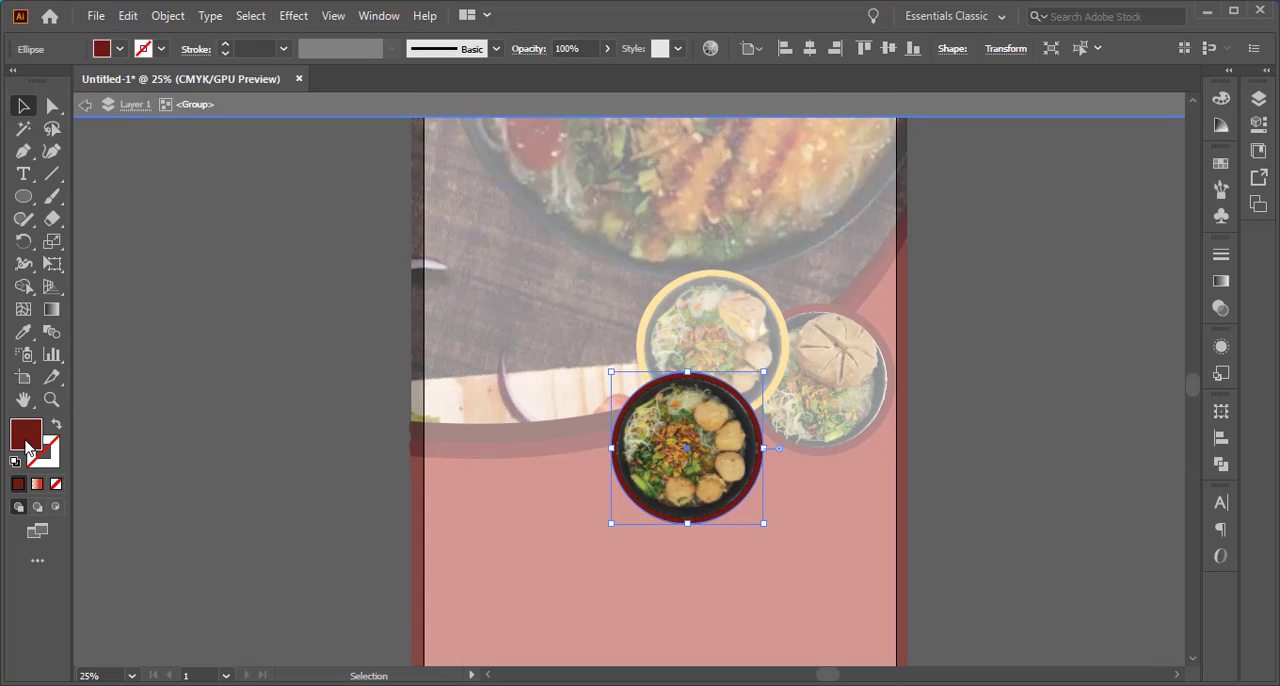
double_click(28, 450)
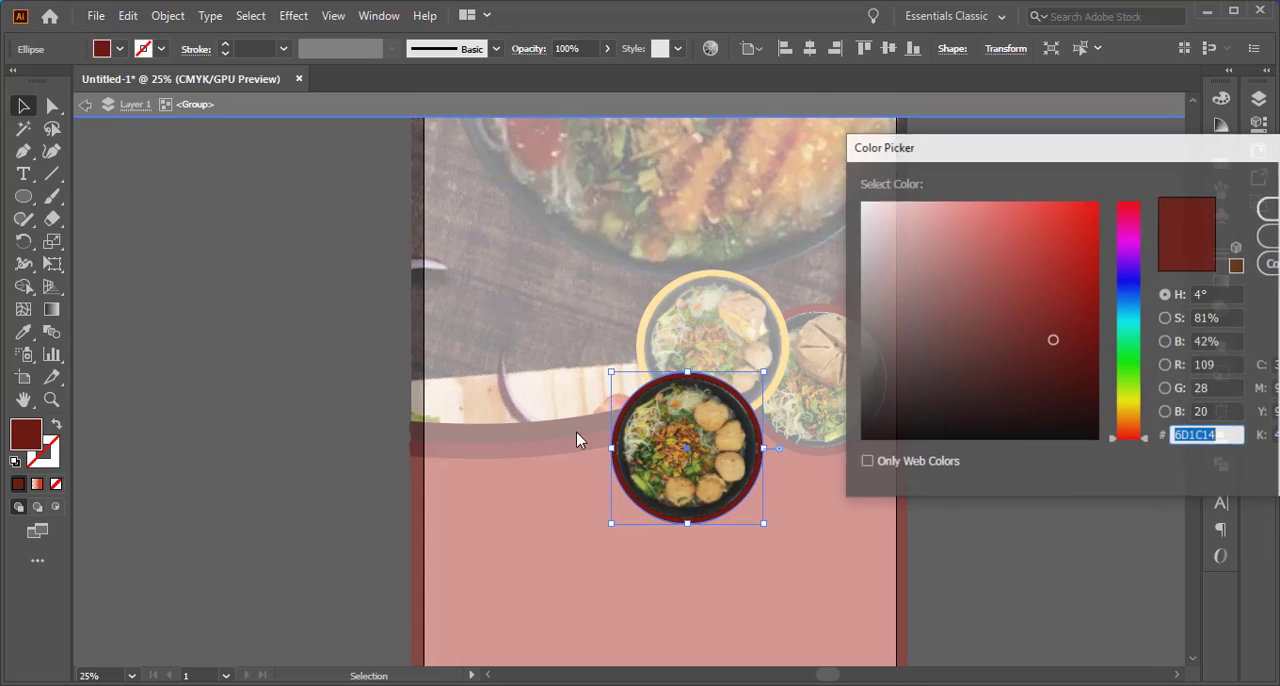
right_click(1183, 438)
left_click(1112, 256)
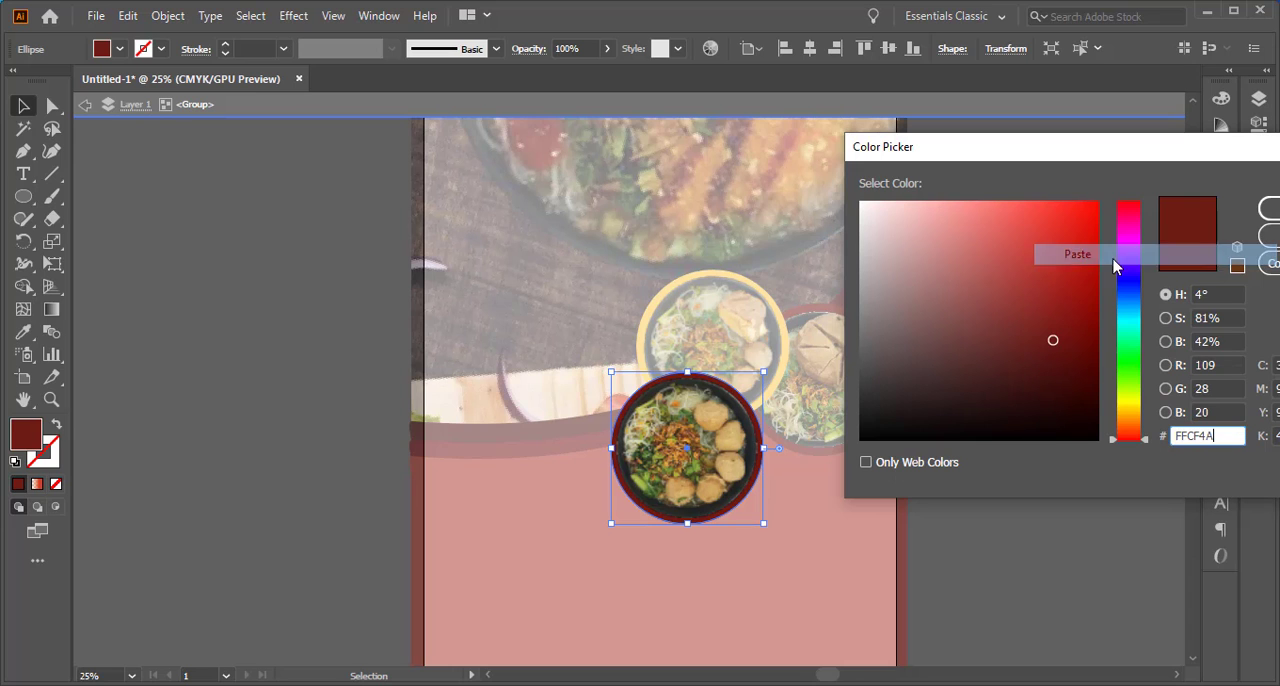
left_click(1268, 207)
double_click(1051, 285)
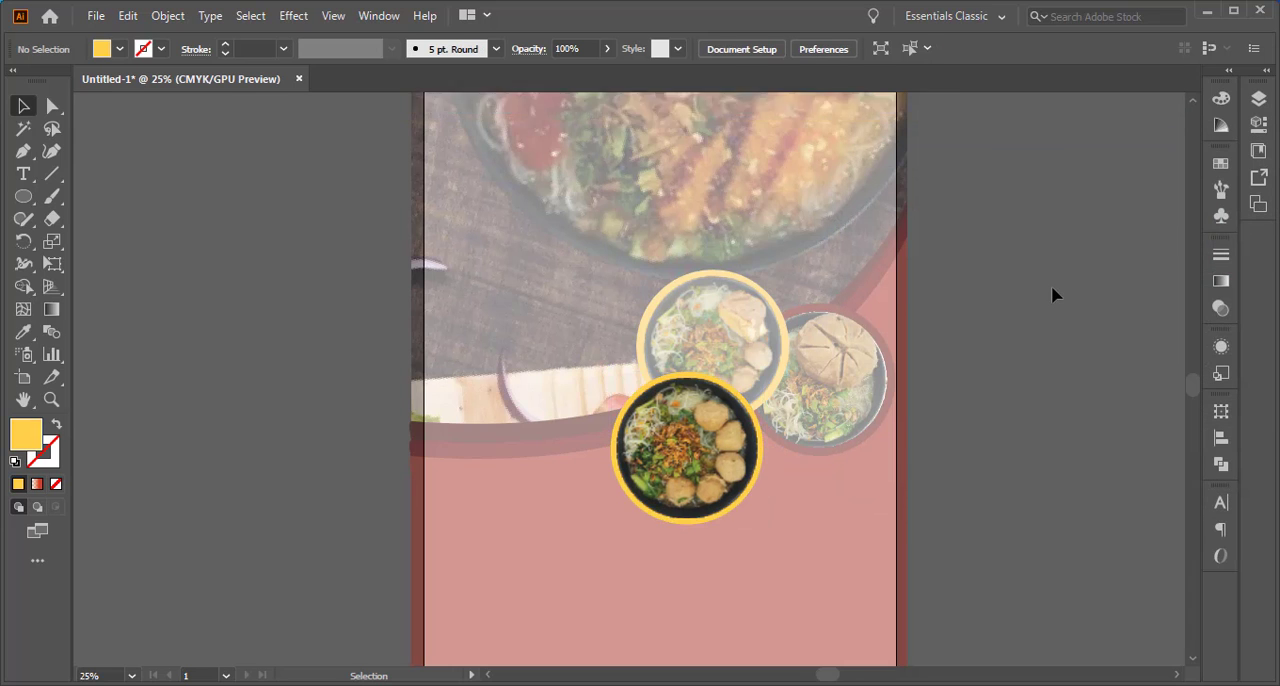
Inside the Bakso Besar group, recolor the dark red circle with the copied yellow FFCF4A and exit the group
double_click(864, 334)
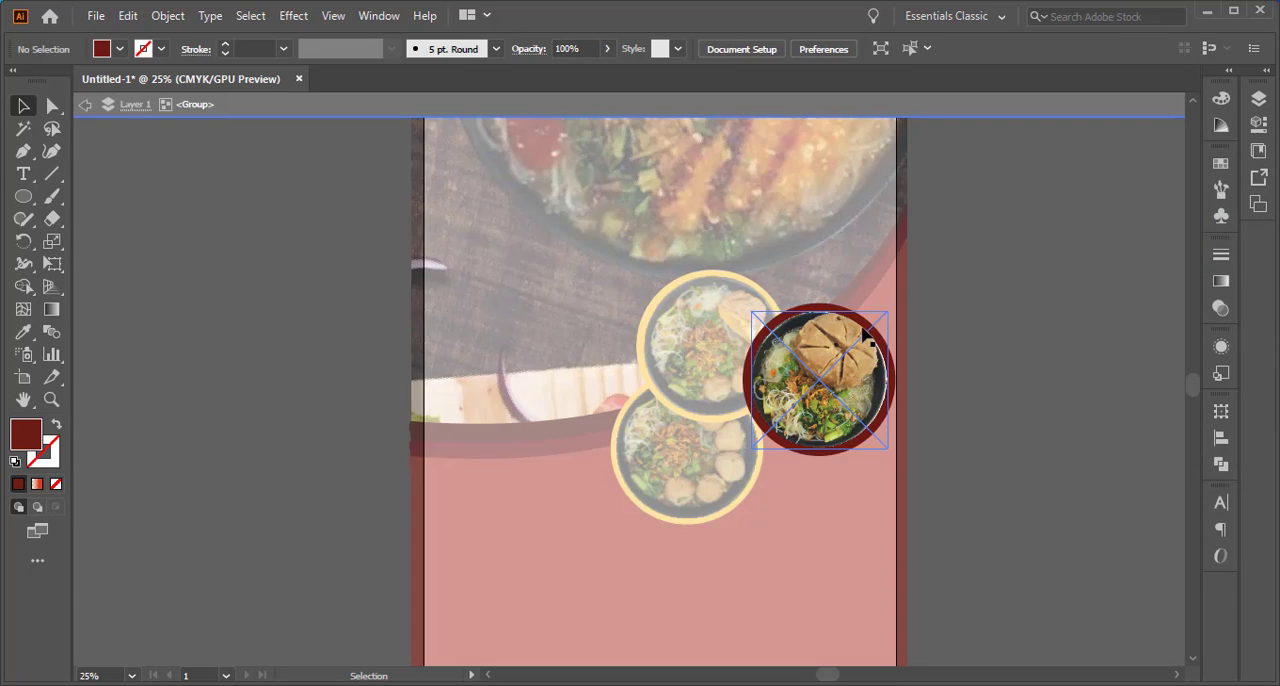
left_click(830, 315)
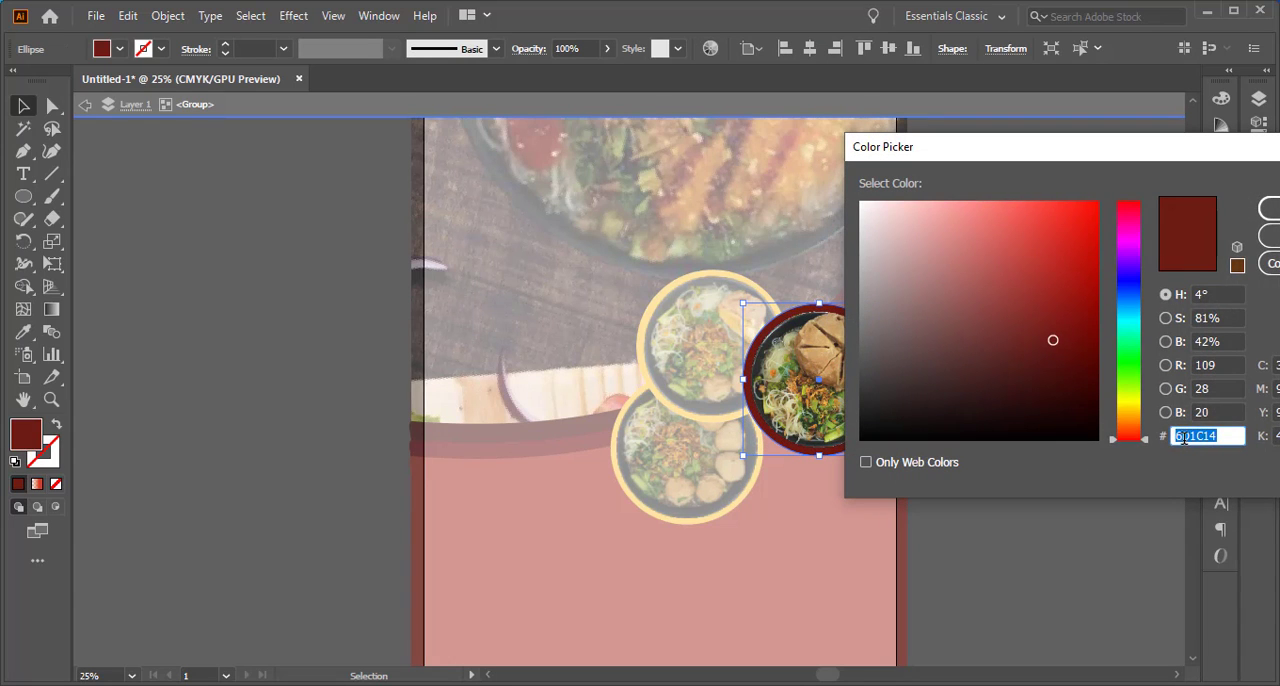
right_click(1183, 438)
left_click(1077, 262)
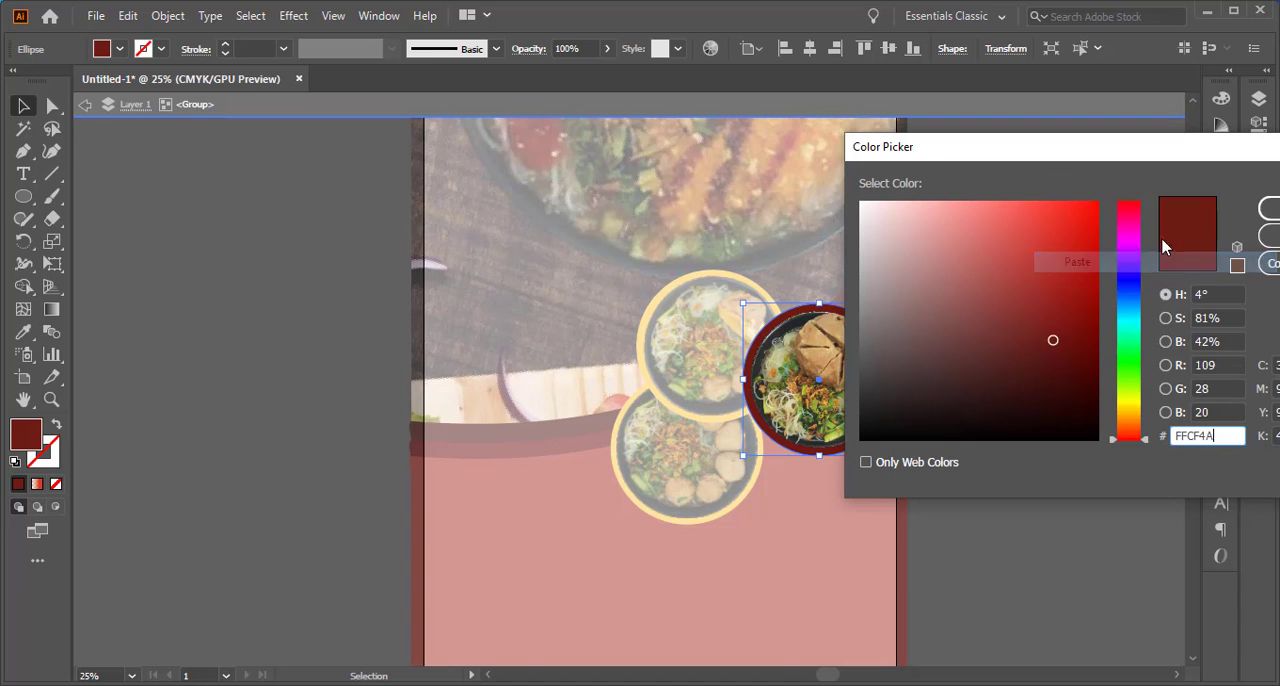
left_click(1268, 214)
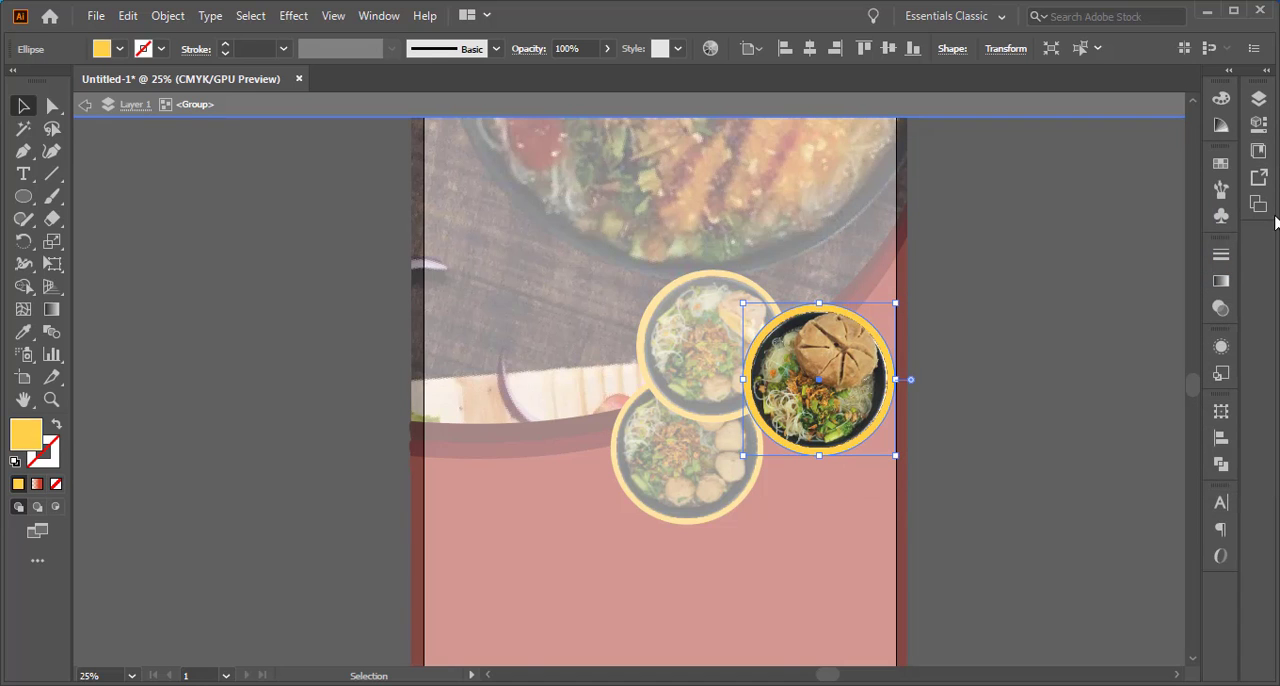
double_click(1001, 351)
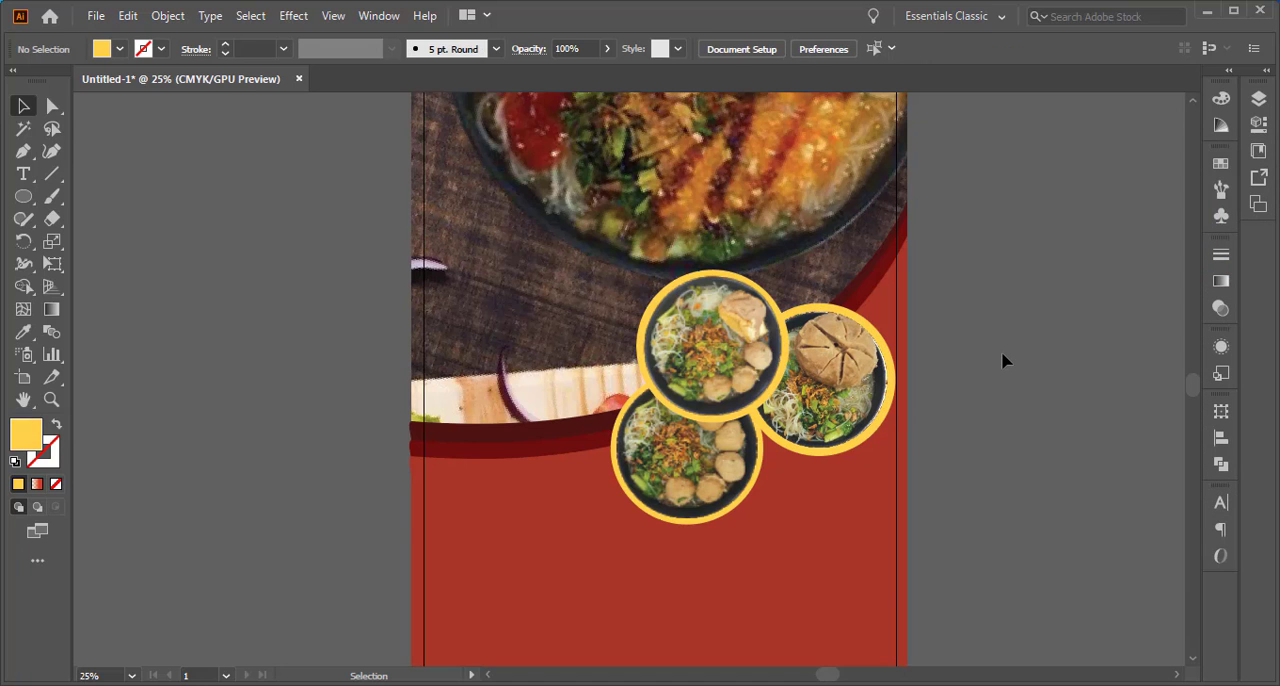
Shift the yellow-framed bakso kecil bowl further right so it sits directly beneath the Bakso Tahu bowl
scroll(995, 400, "down", 3)
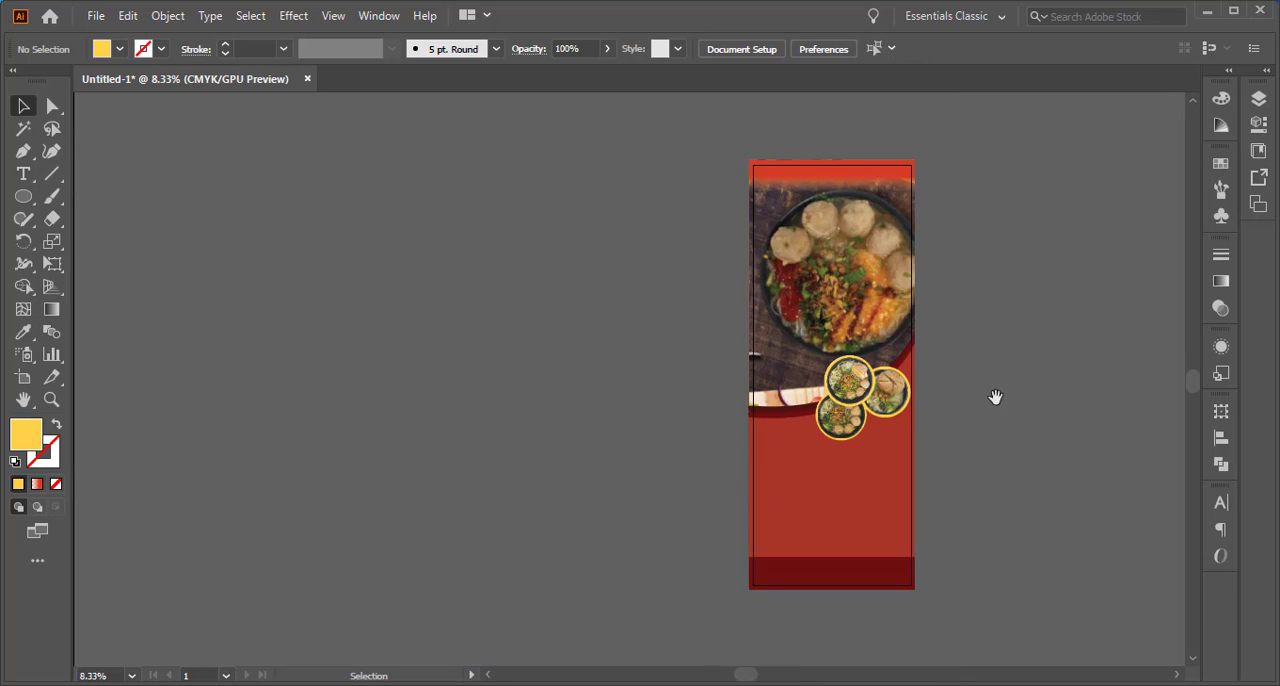
left_click_drag(995, 397, 939, 423)
scroll(856, 457, "up", 3)
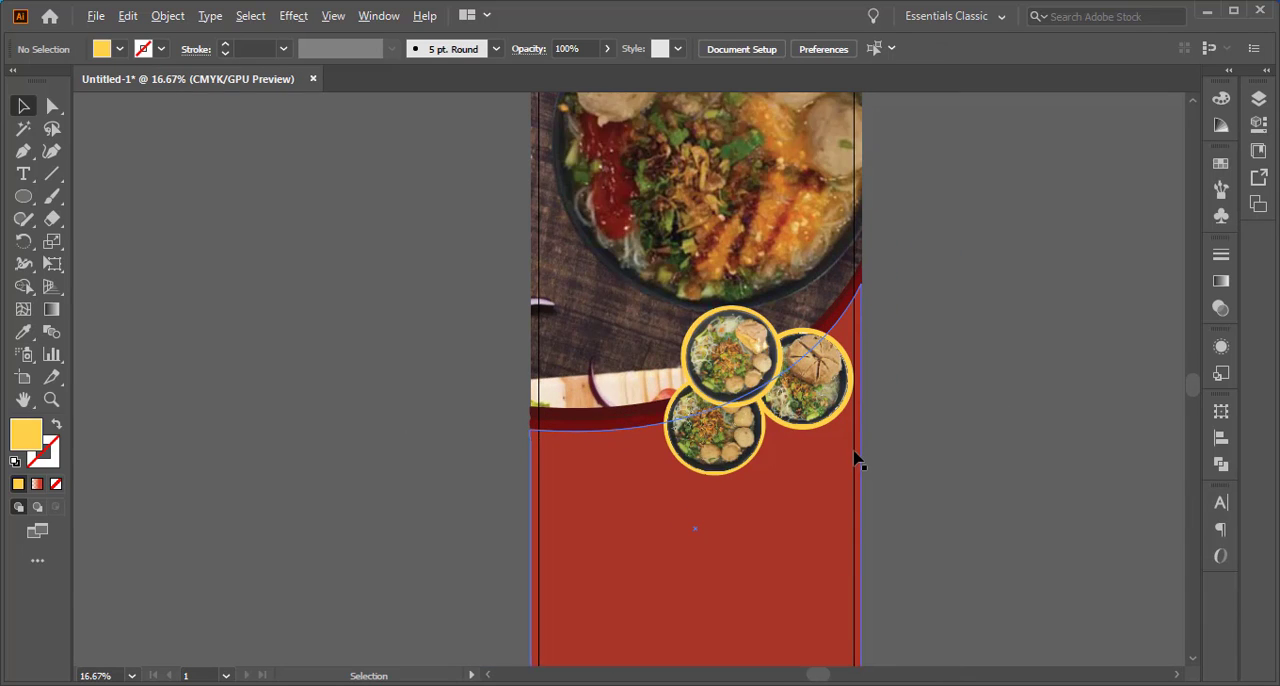
double_click(678, 430)
mouse_move(678, 430)
left_mouse_down()
mouse_move(701, 437)
mouse_move(660, 438)
left_mouse_up()
double_click(256, 369)
left_click(638, 445)
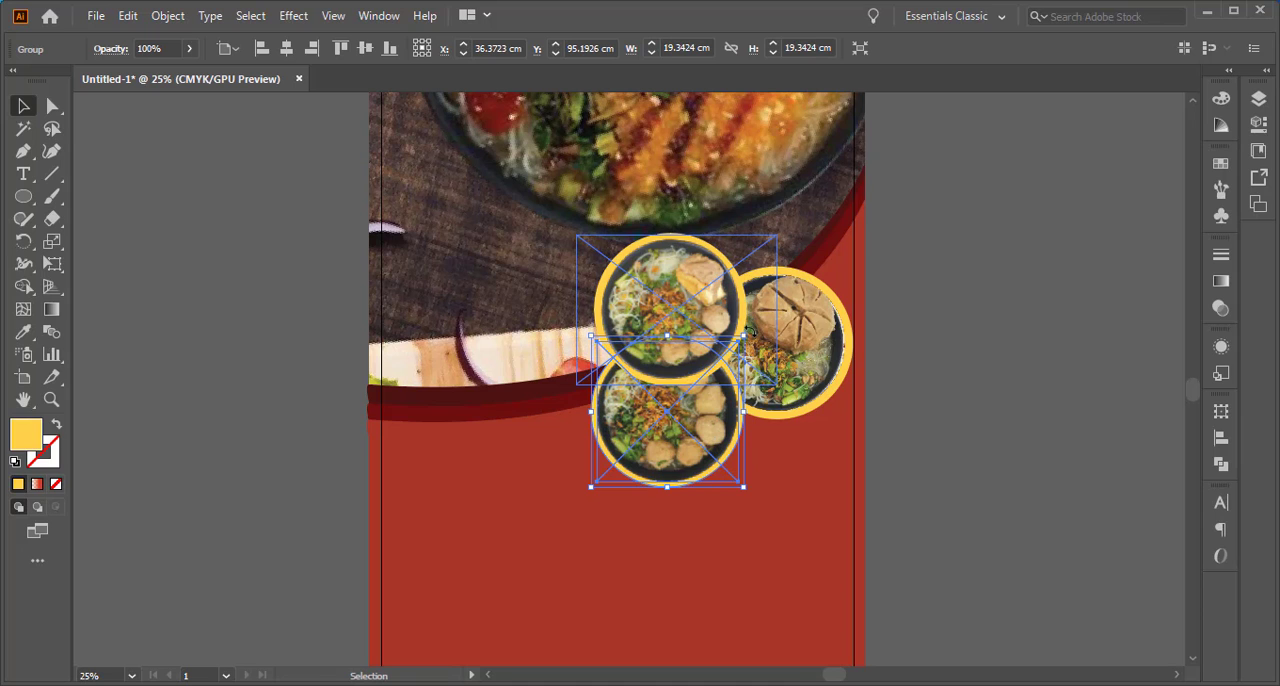
Rotate the bakso kecil bowl clockwise so its meatballs line its lower edge, and nudge it against the Bakso Tahu bowl
left_click_drag(751, 330, 660, 447)
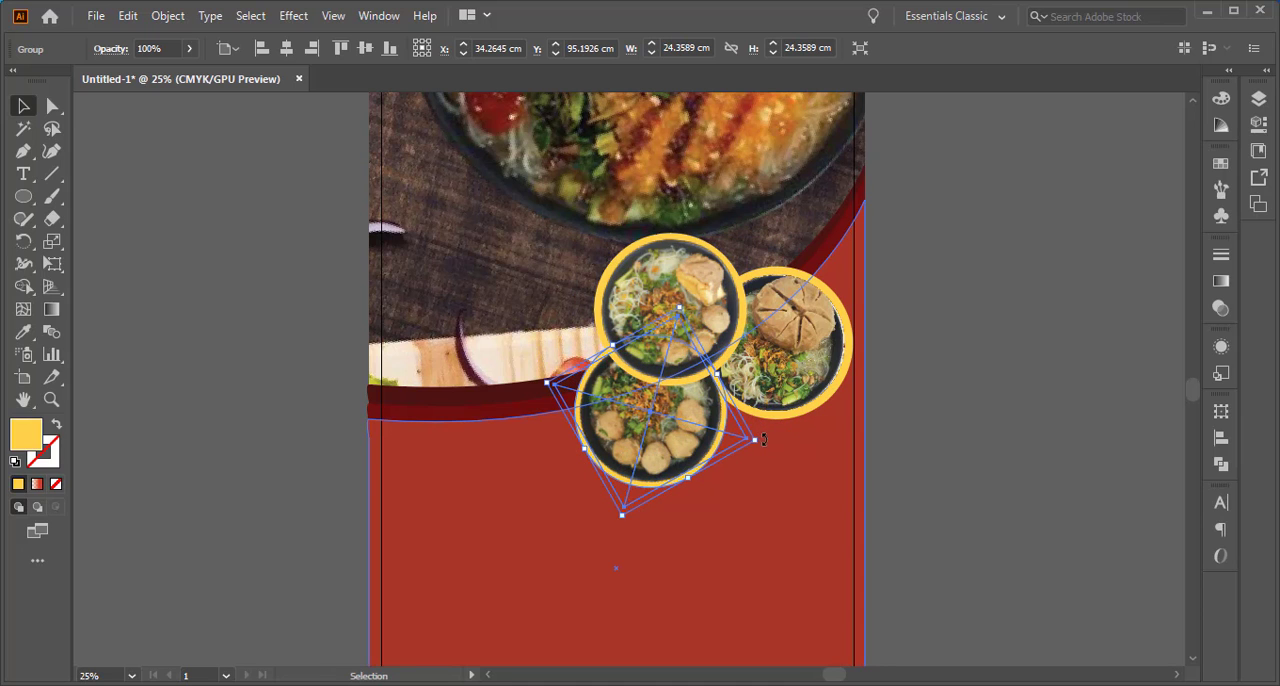
left_click_drag(764, 440, 755, 471)
left_click_drag(676, 454, 687, 445)
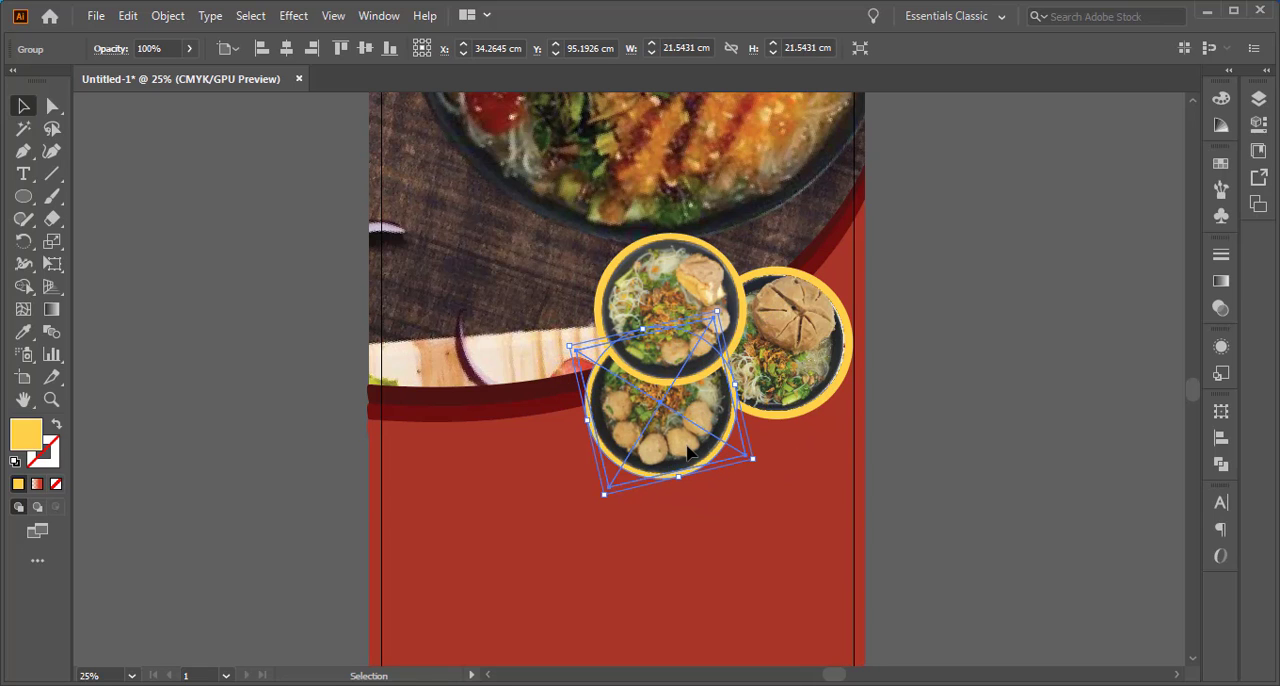
left_click(968, 353)
Add the text "Bakso", scale it to about 356 pt and place it on the red area below the bowls
scroll(846, 434, "down", 1)
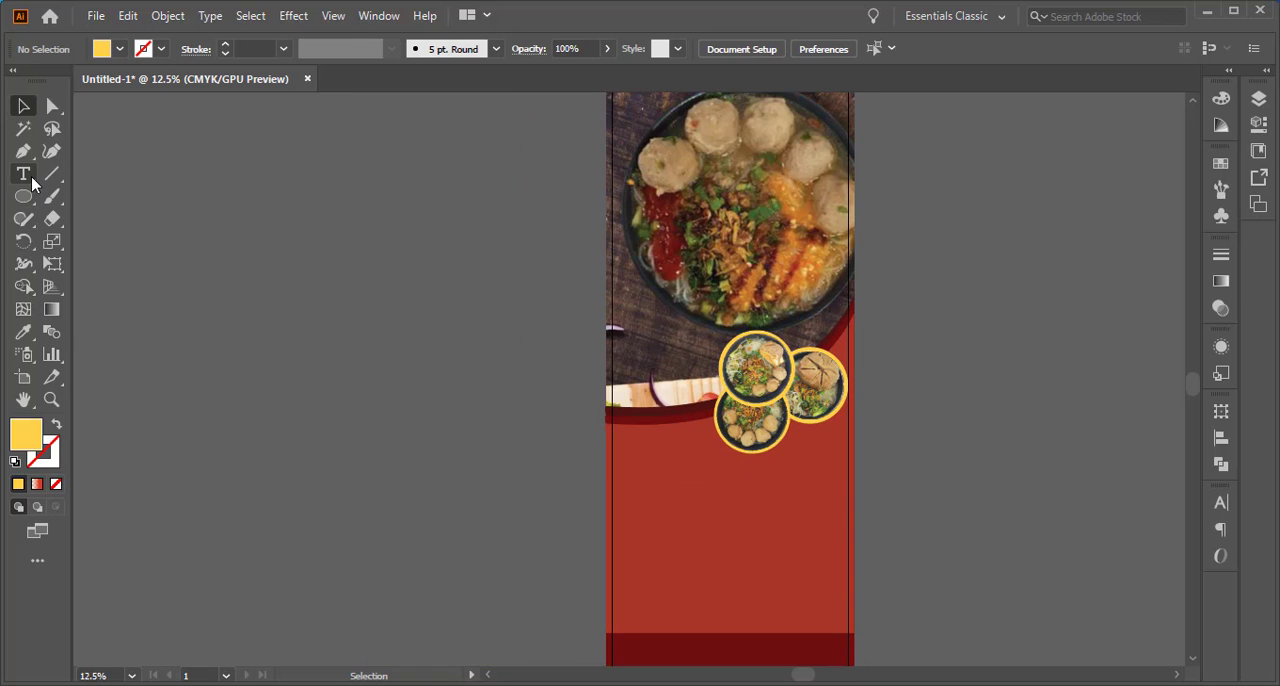
key("t")
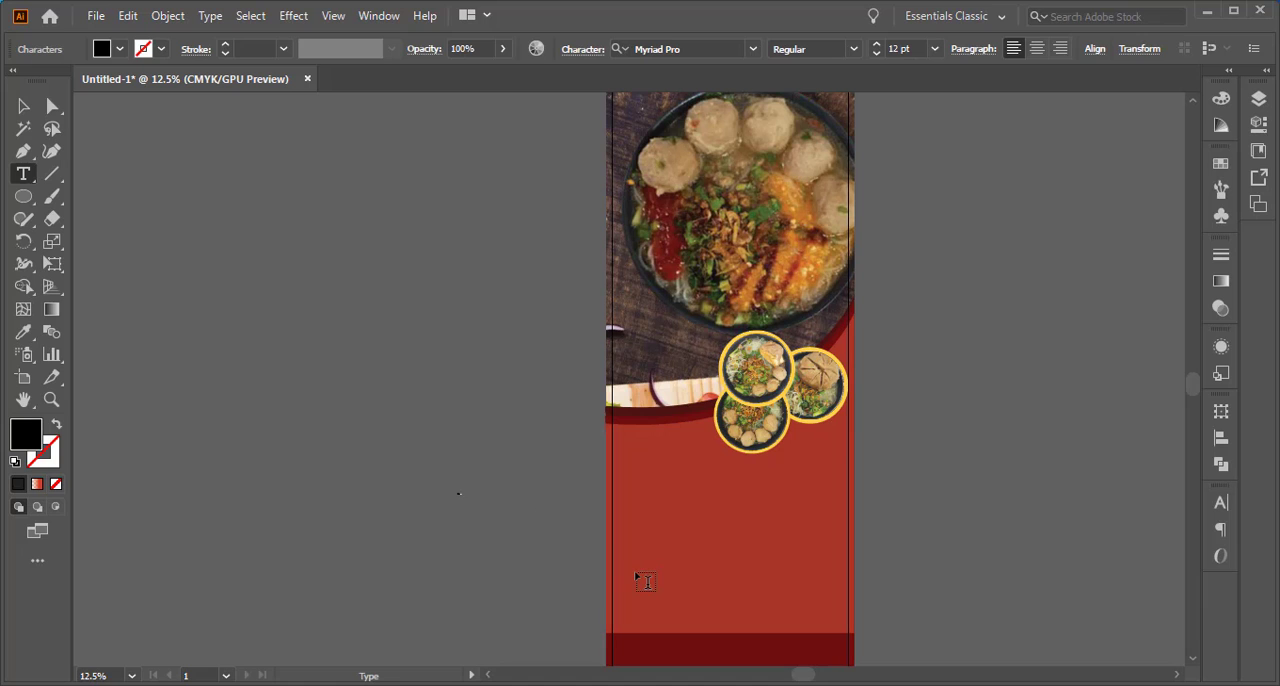
left_click(23, 106)
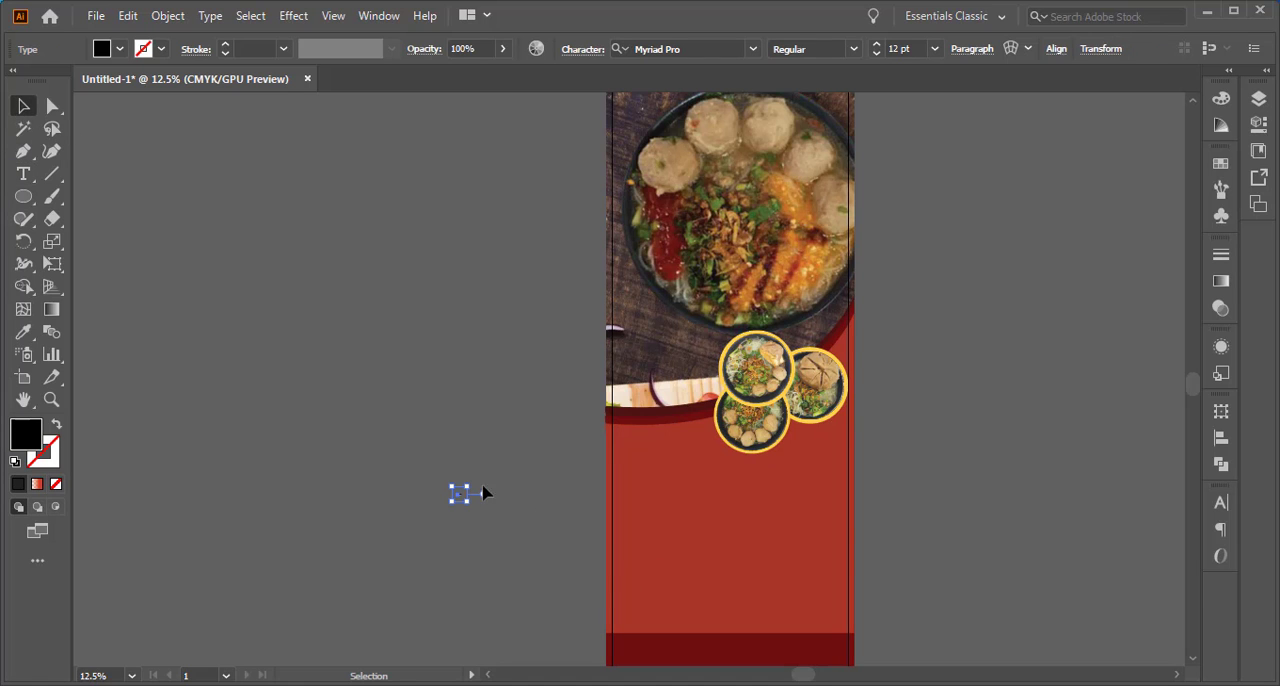
left_click_drag(475, 483, 866, 308)
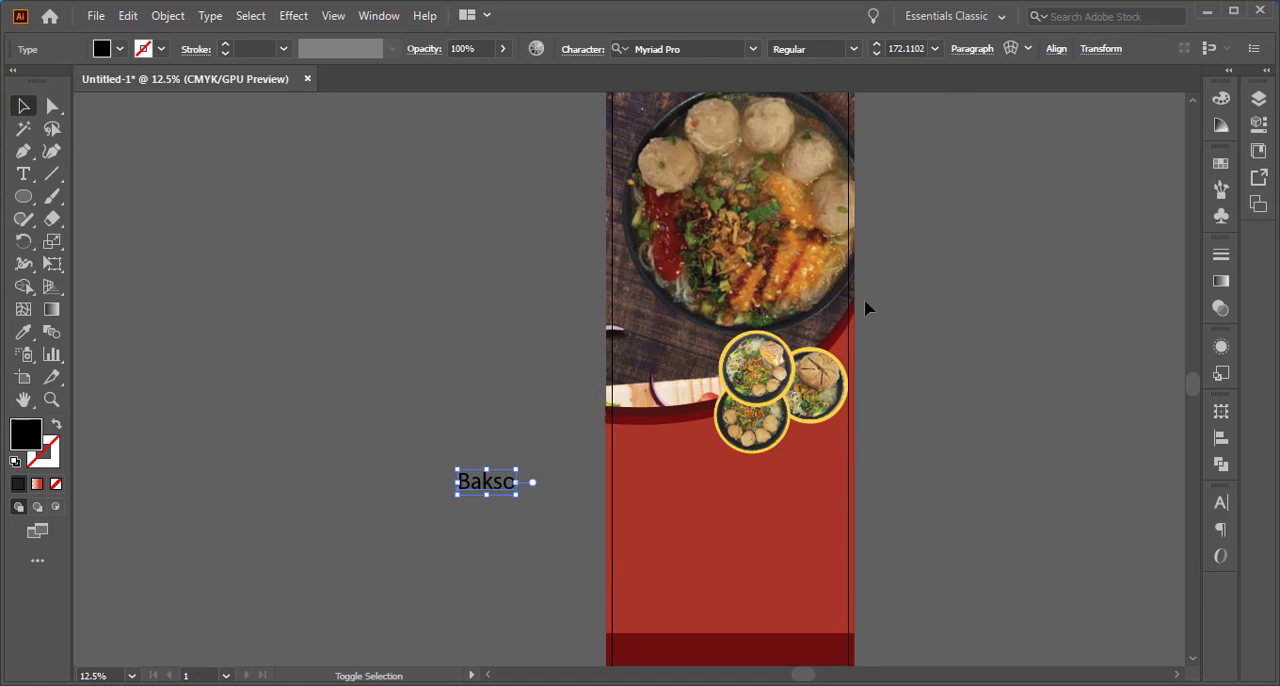
left_click_drag(471, 494, 746, 537)
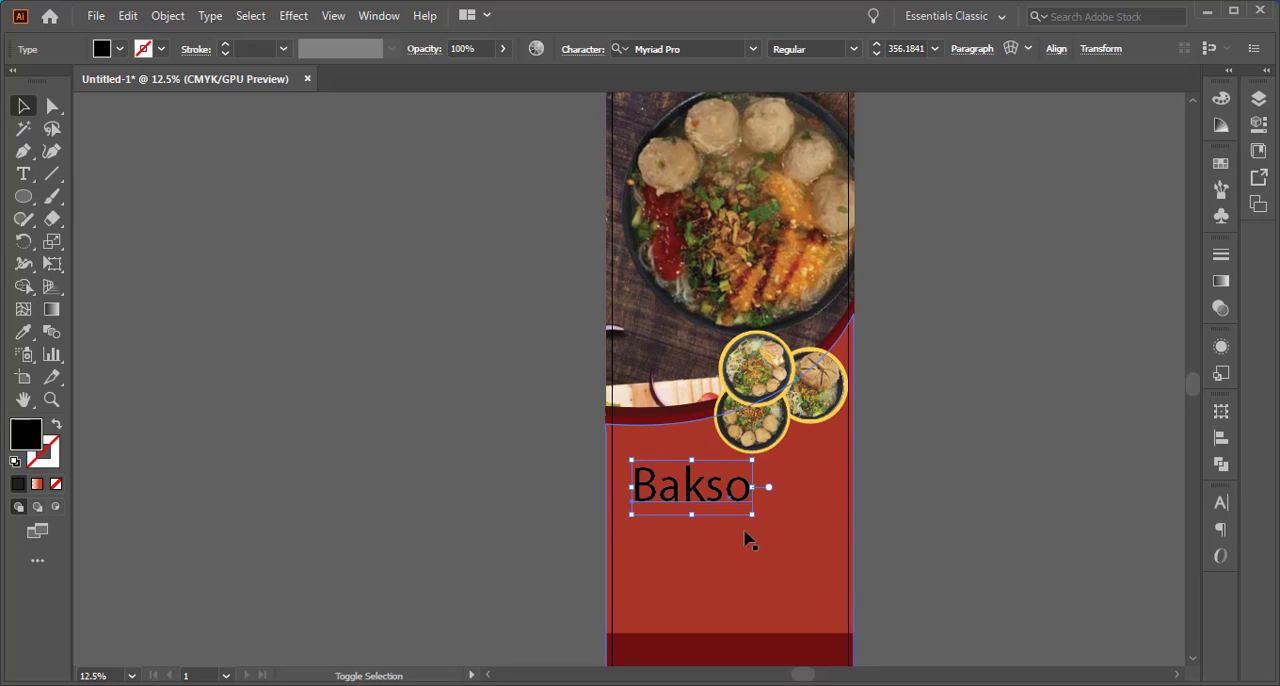
left_click(980, 435)
left_click(716, 494)
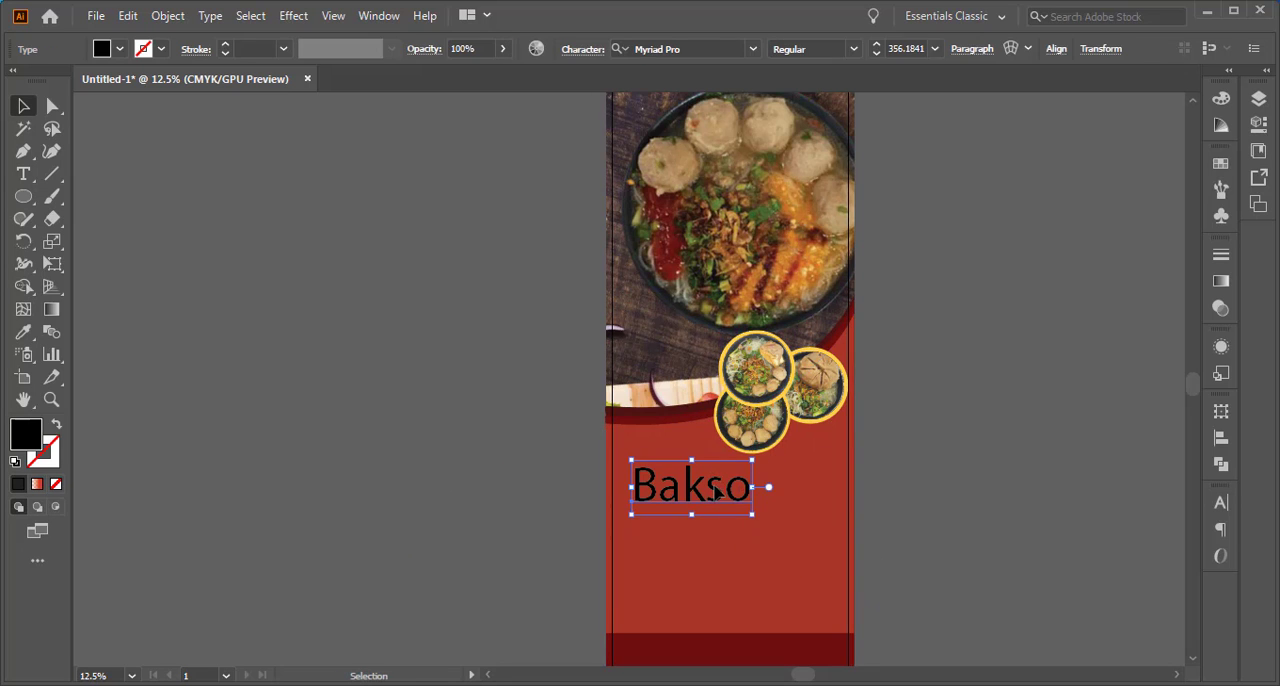
Nudge the Bakso text slightly up and change its fill color from black to yellow FFDC0B
left_click_drag(716, 492, 714, 484)
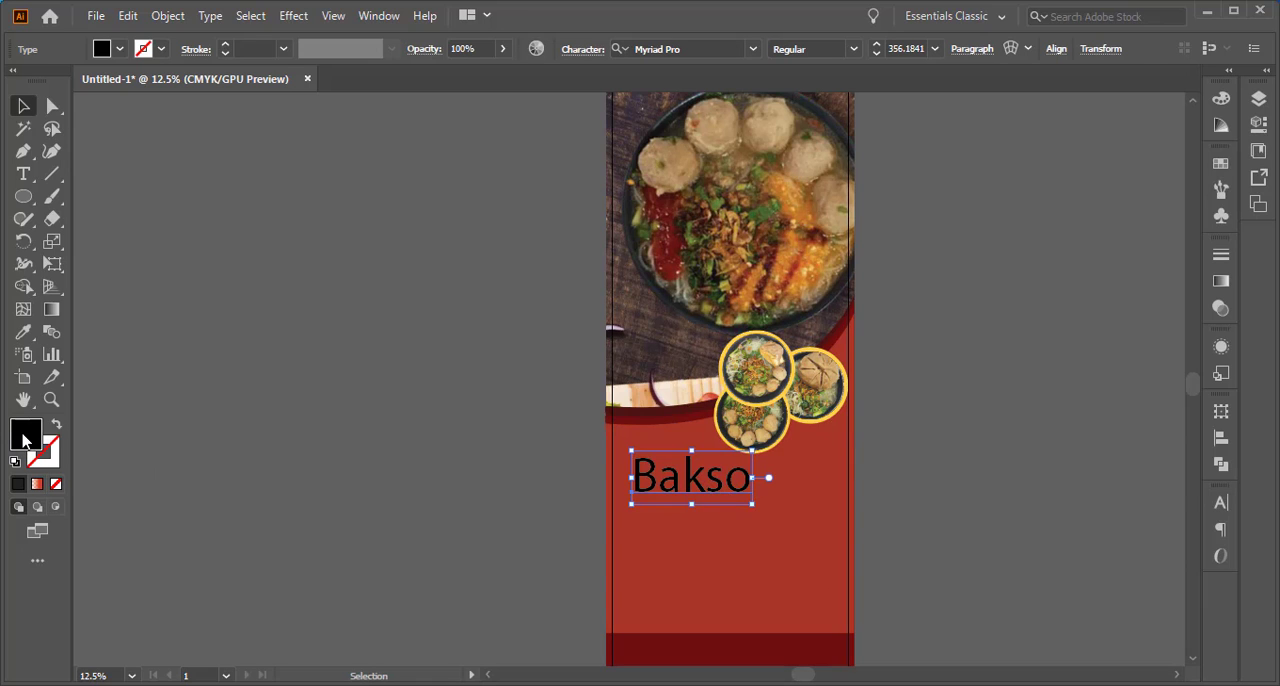
double_click(24, 436)
left_click(1128, 404)
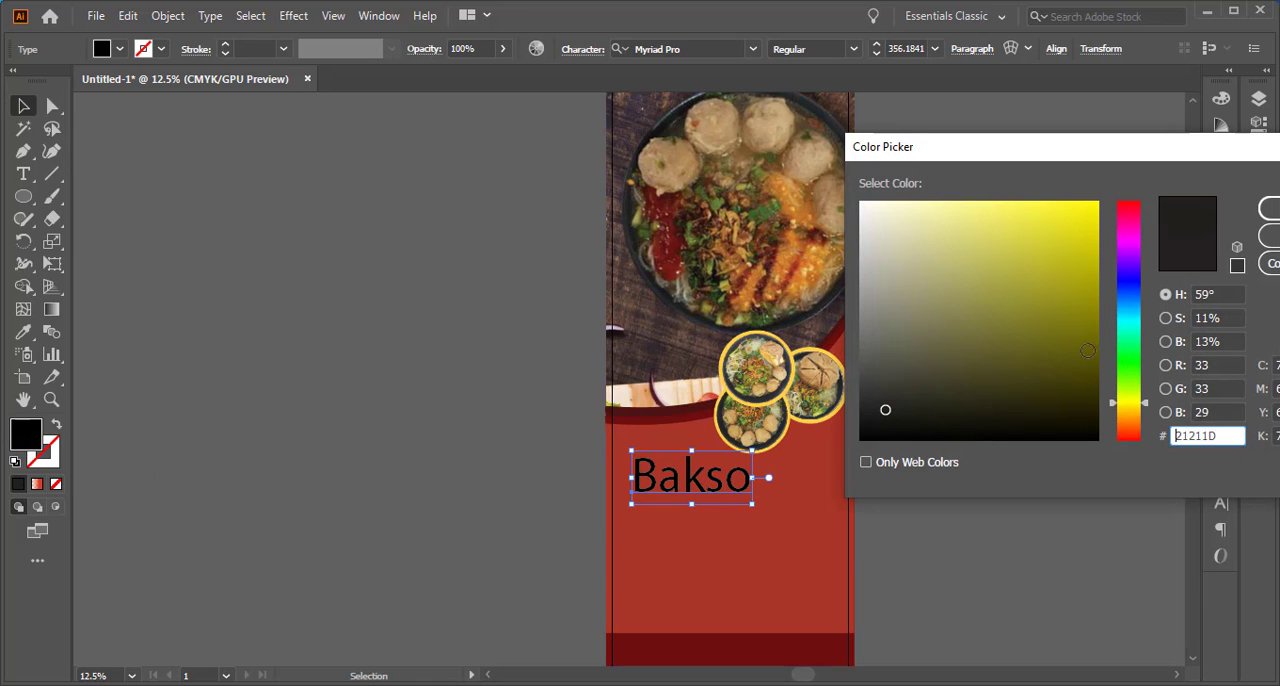
left_click_drag(1063, 285, 1089, 197)
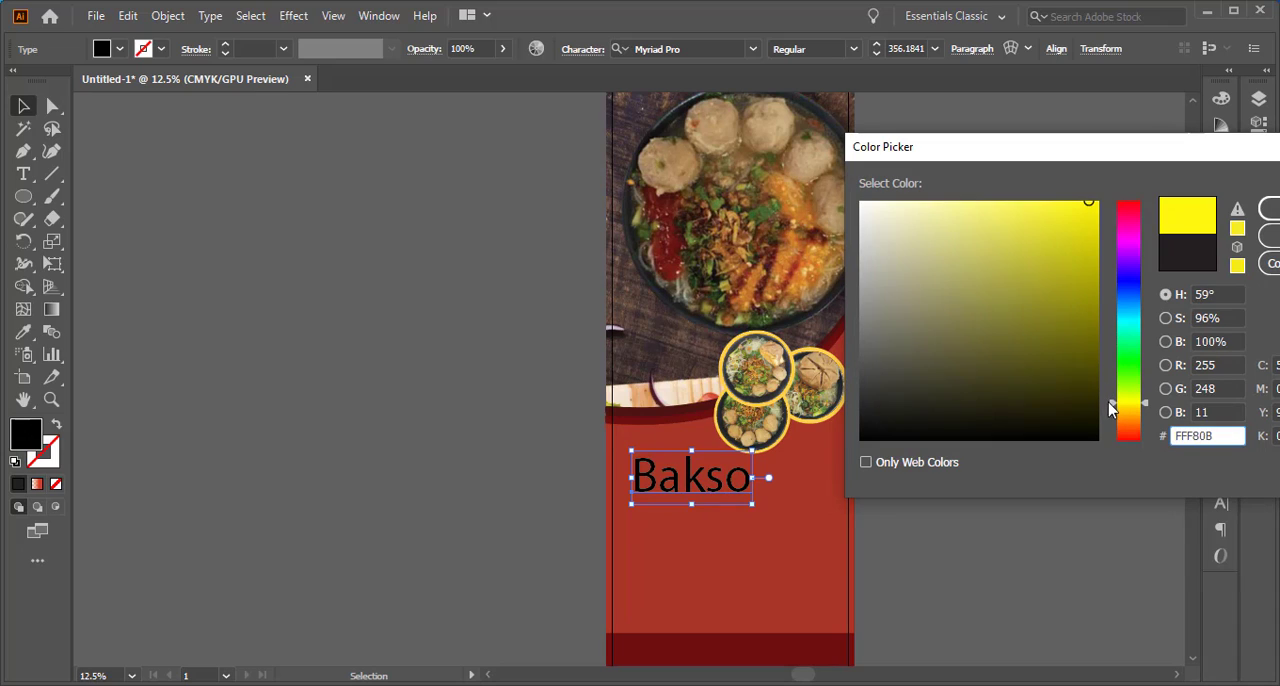
left_click_drag(1110, 408, 1110, 403)
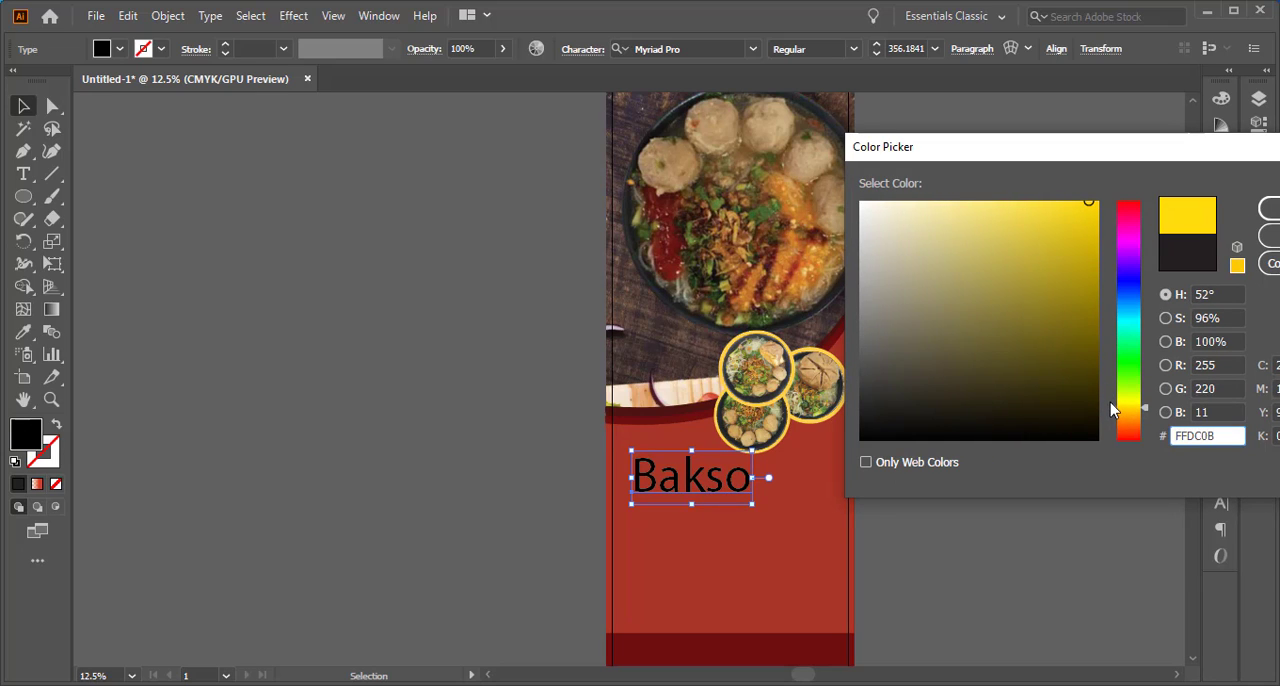
left_click(1268, 208)
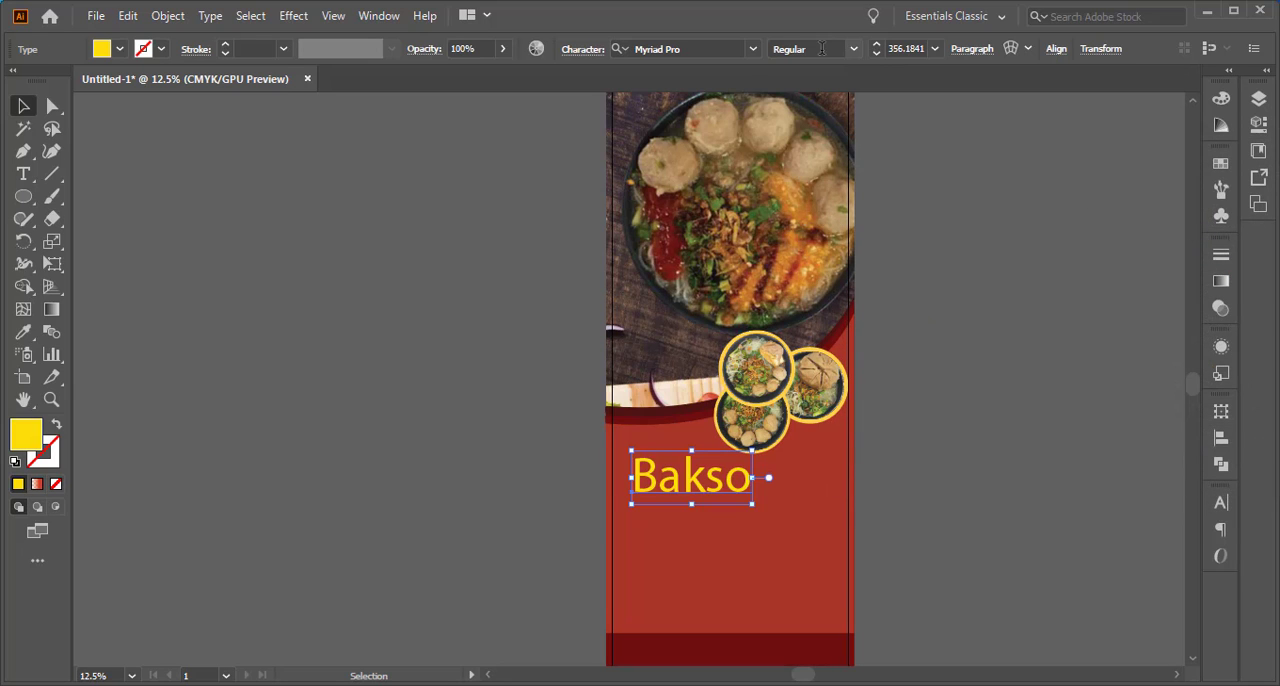
Set the Bakso text in the Acknesia font and enlarge it to about 564 pt on the red area
left_click_drag(811, 676, 895, 664)
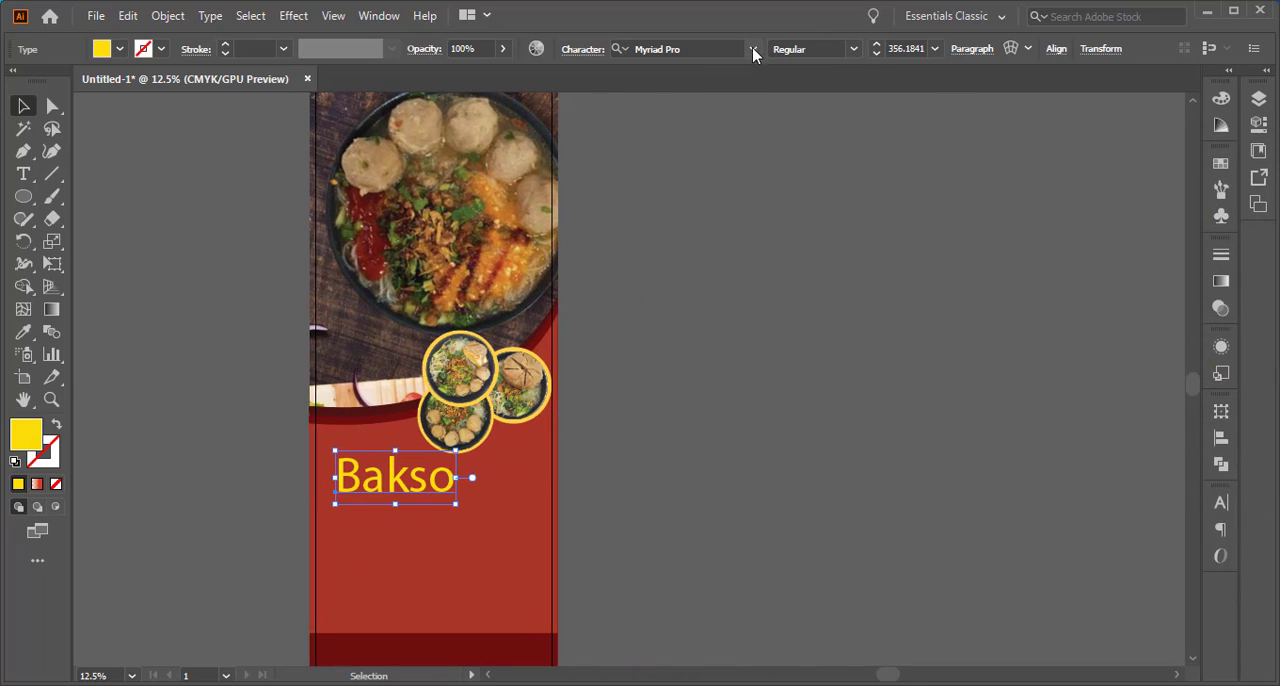
left_click(753, 49)
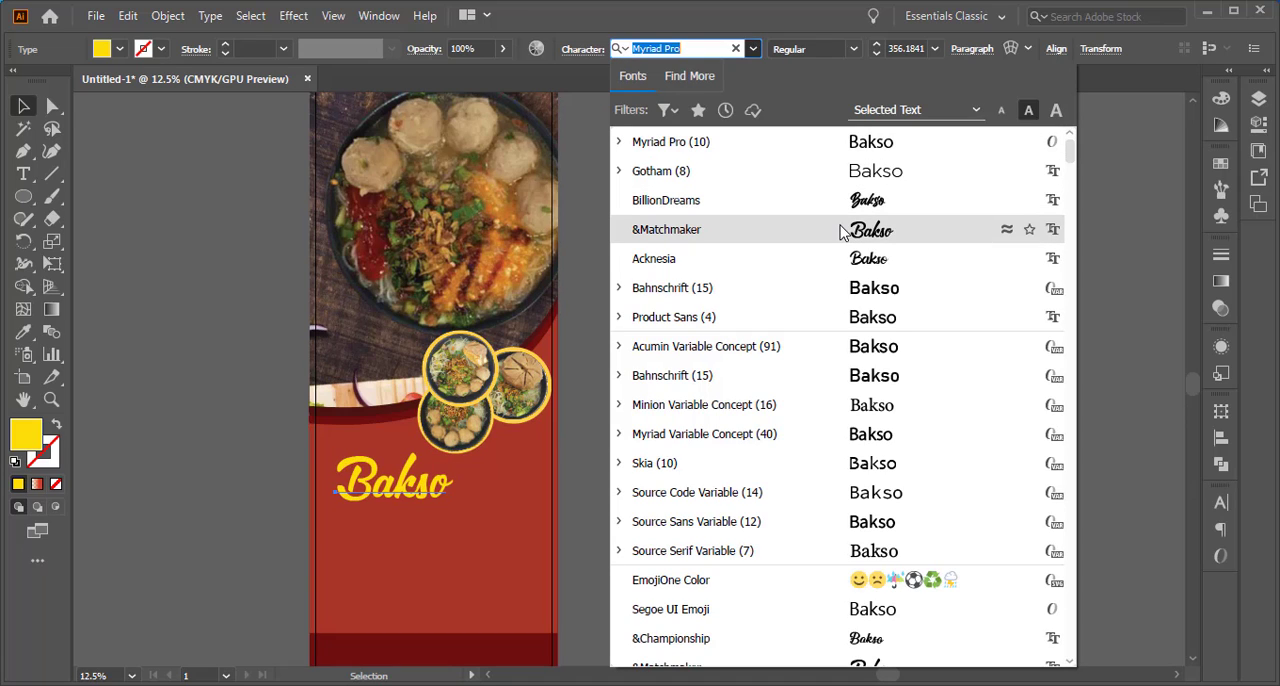
left_click(855, 259)
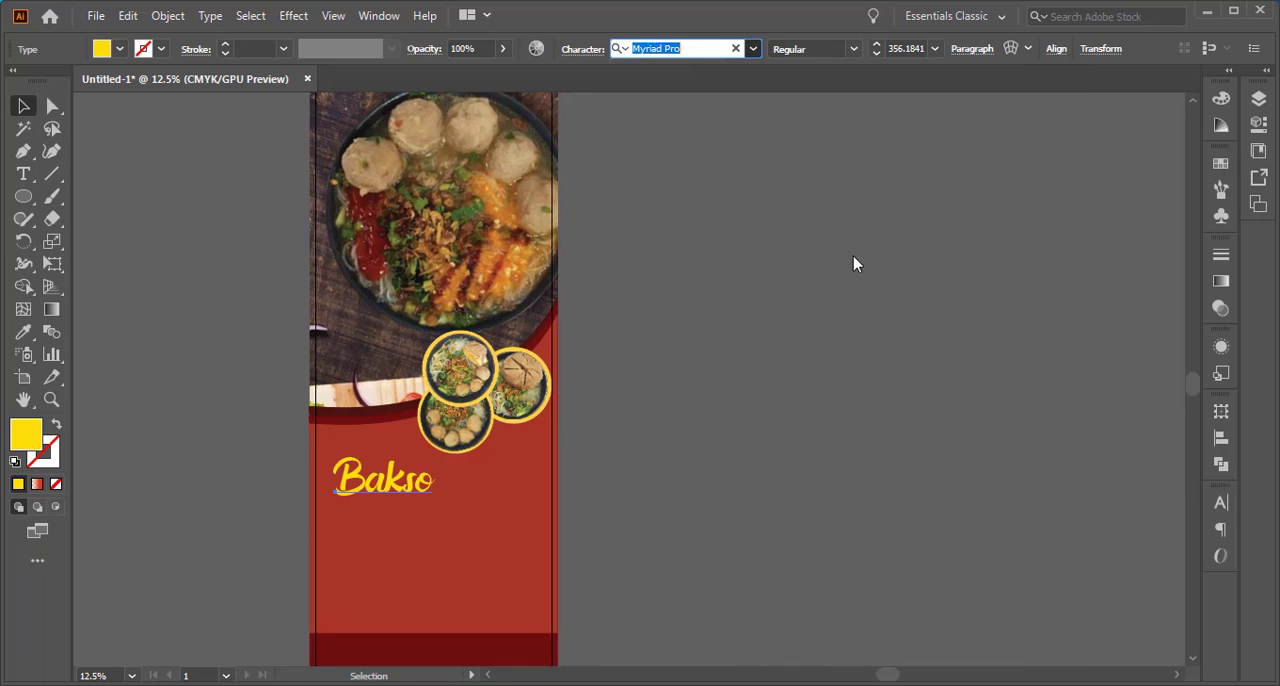
mouse_move(434, 506)
left_mouse_down()
mouse_move(491, 543)
mouse_move(465, 500)
mouse_move(463, 512)
mouse_move(452, 503)
left_mouse_up()
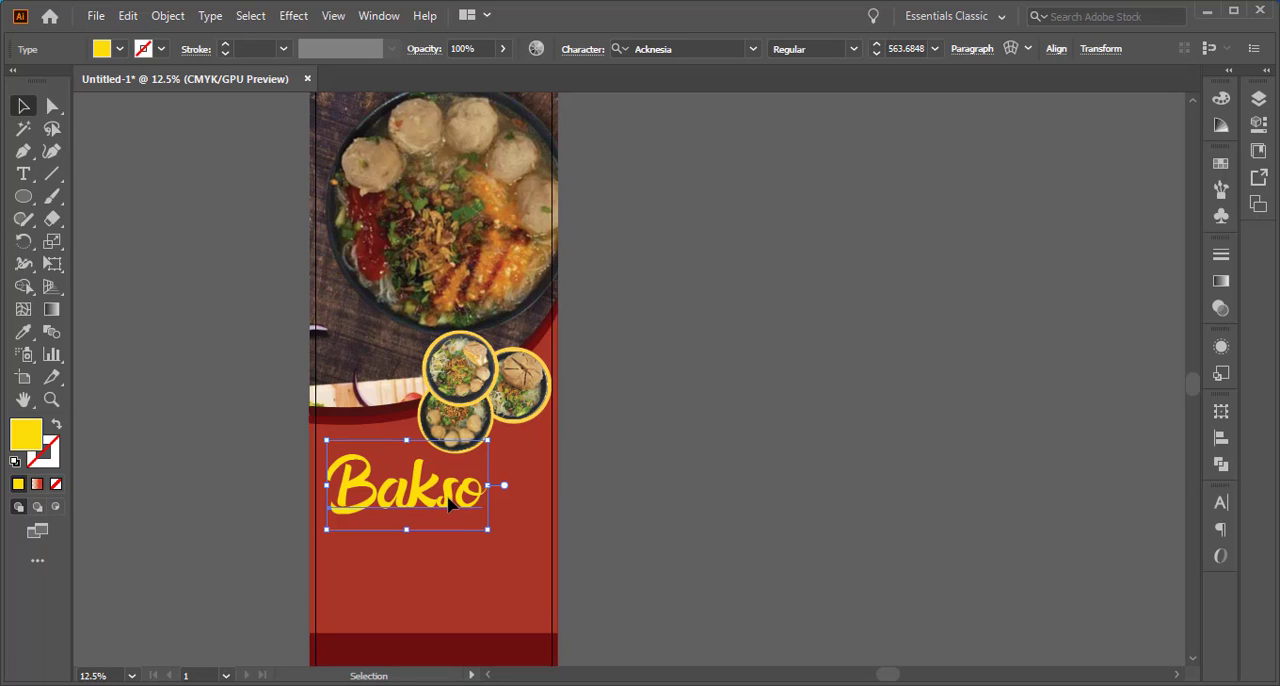
Duplicate the Bakso text, place the copy below and to the right, and change its wording to "Mercon"
key("ctrl+c")
key("ctrl+v")
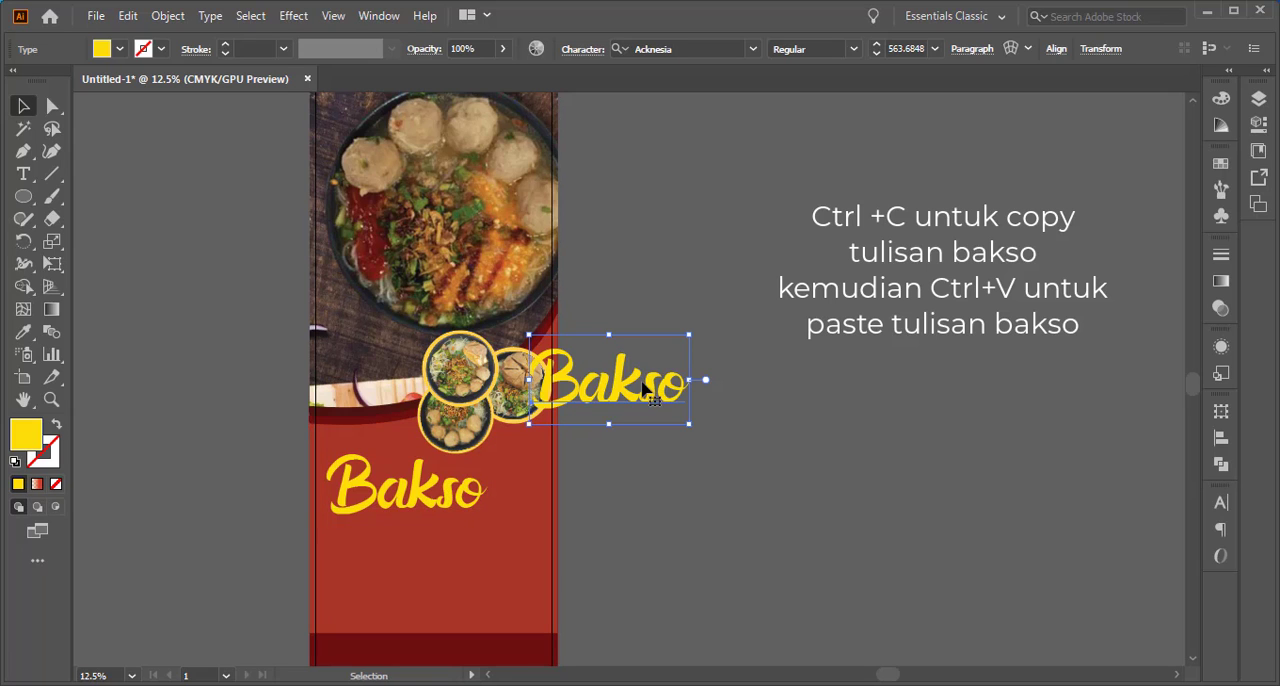
left_click_drag(645, 390, 491, 540)
key("t")
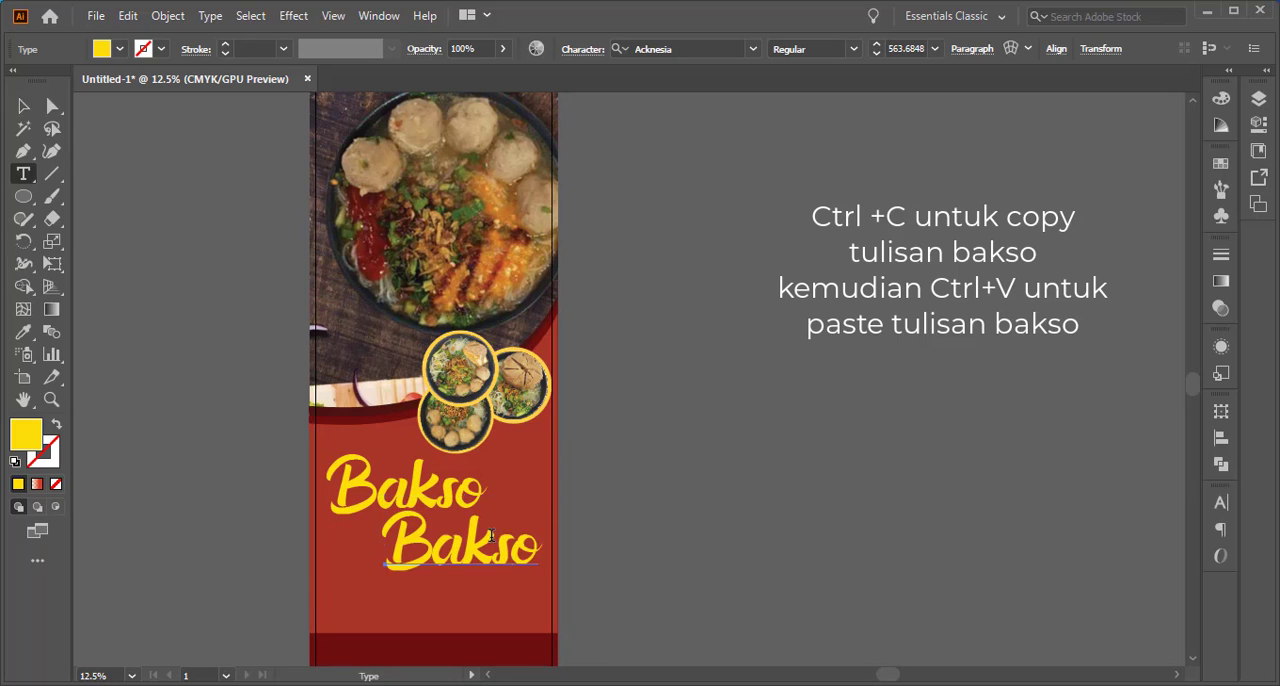
double_click(491, 540)
type("M")
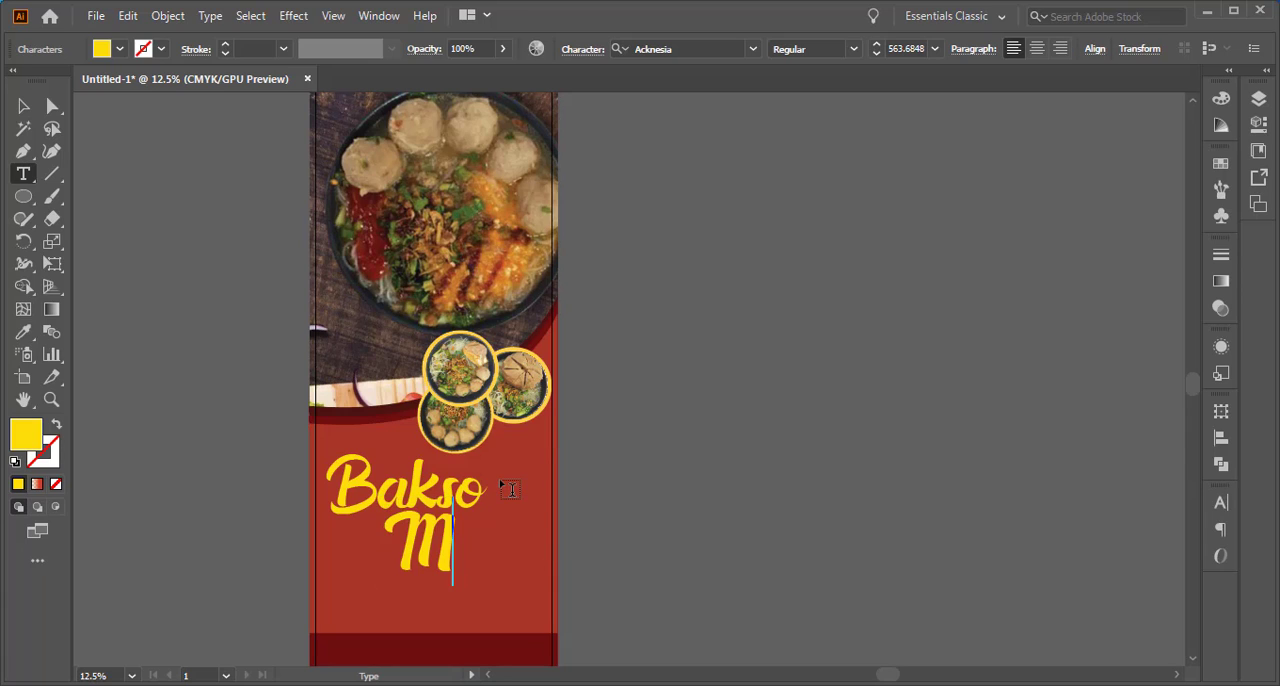
type("ercon")
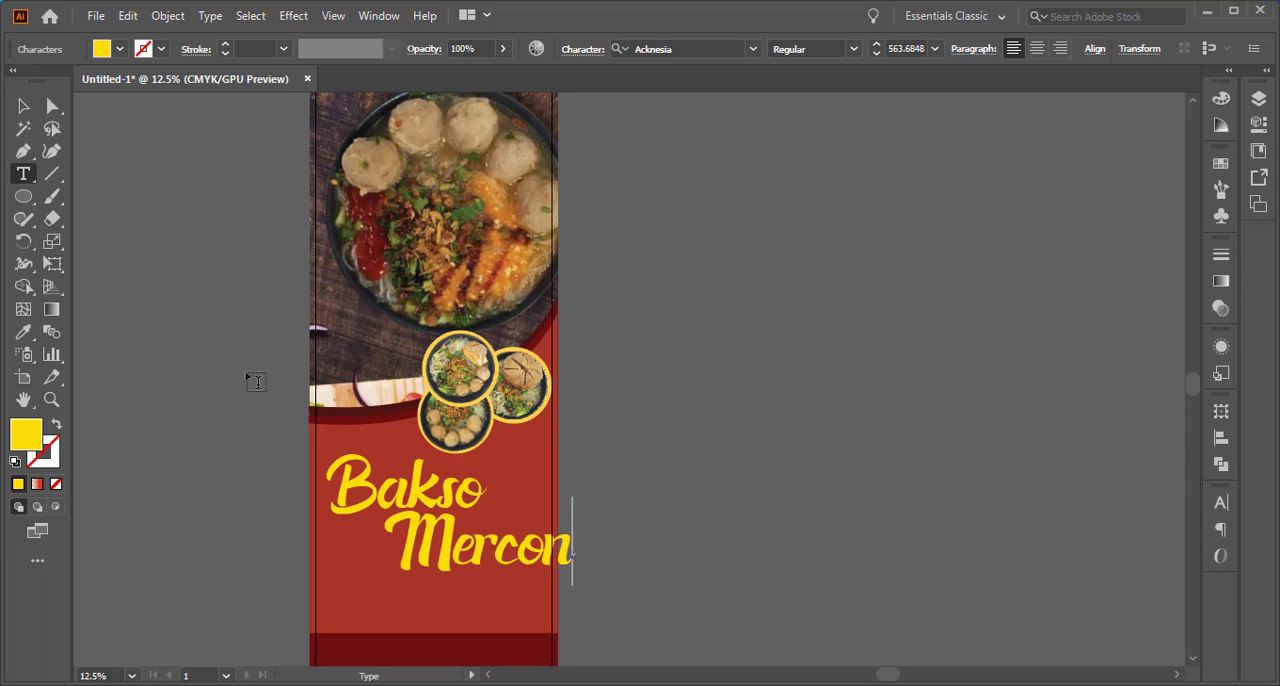
Scale the Mercon text down to about 481 pt and shift it left so it fits within the banner's side margin
left_click(21, 108)
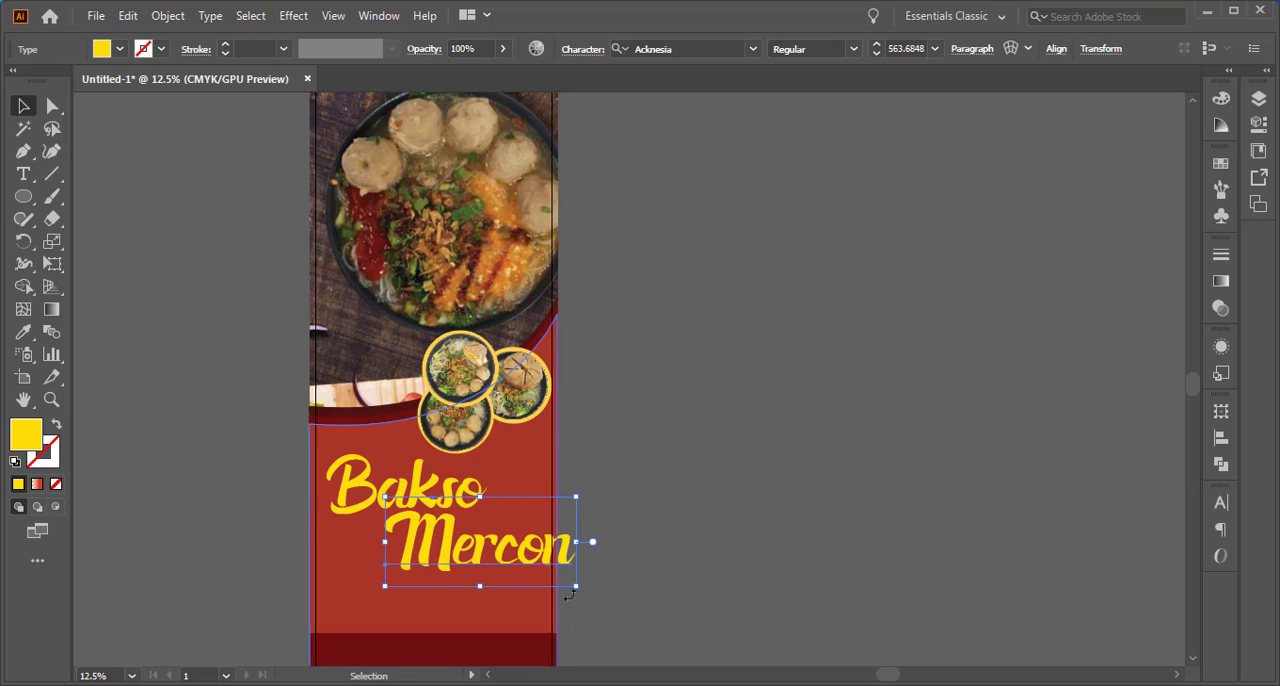
left_click_drag(577, 586, 548, 597)
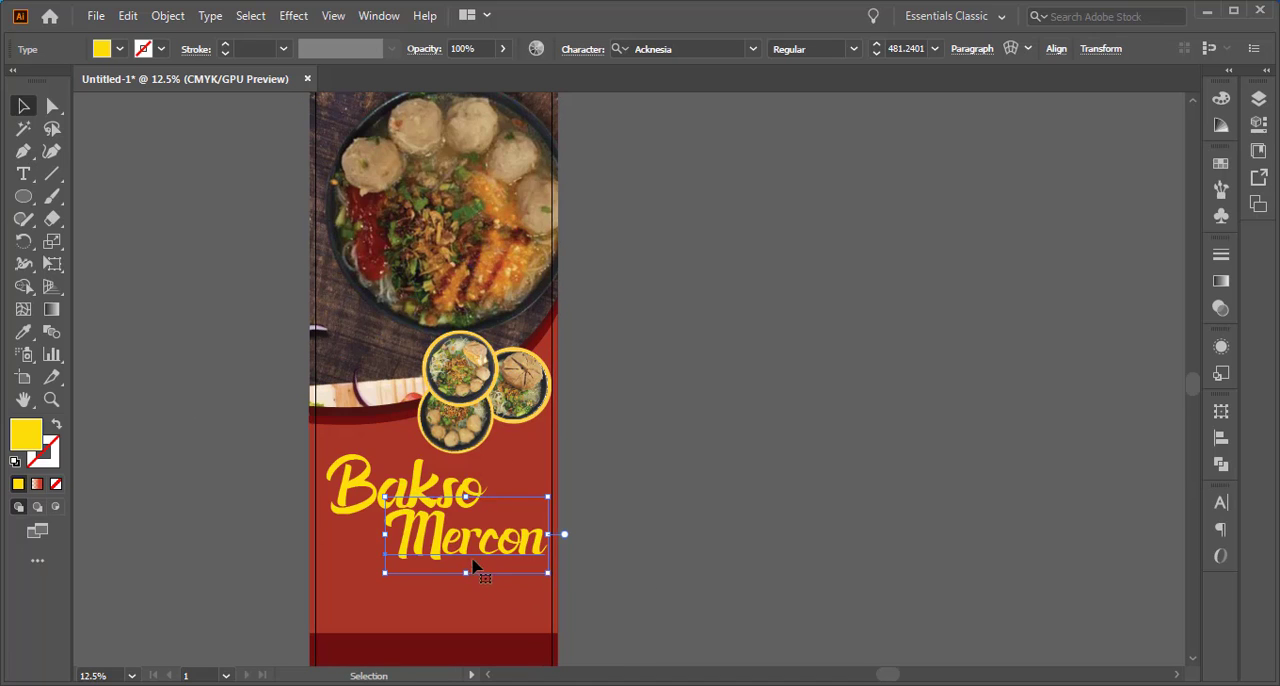
left_click_drag(480, 543, 462, 546)
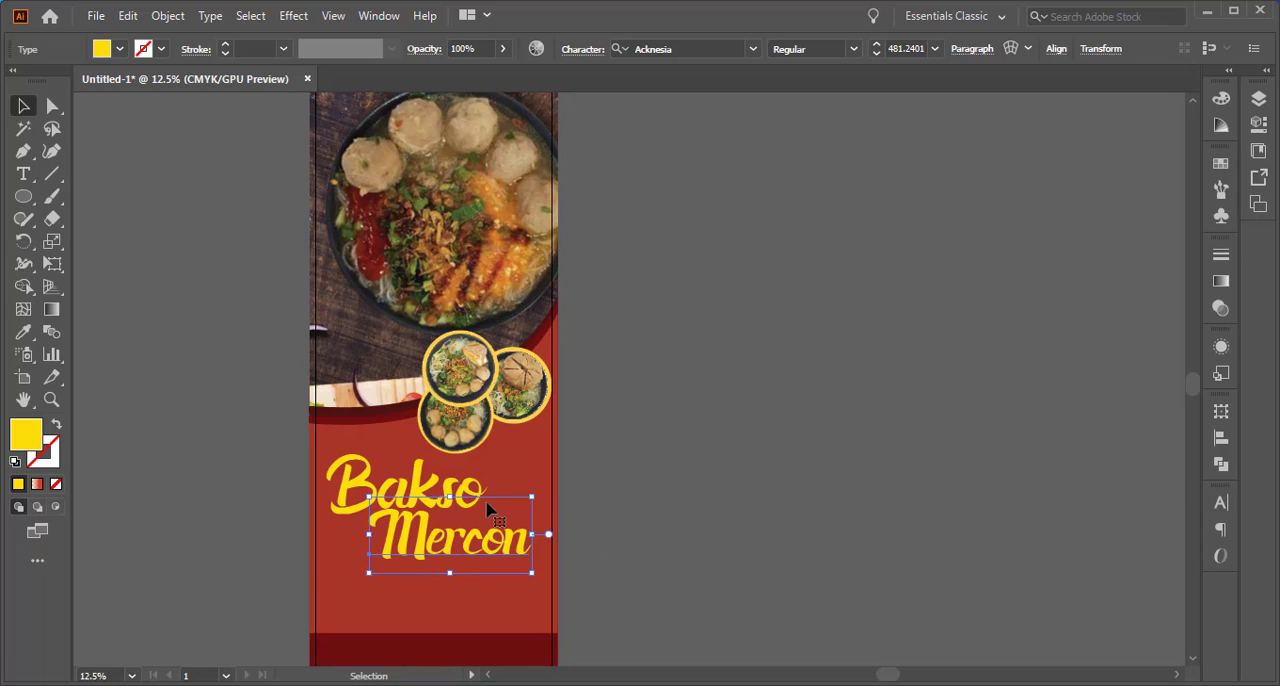
Select the Bakso and Mercon texts together and nudge them slightly right and up on the red area
left_click(432, 485, "shift")
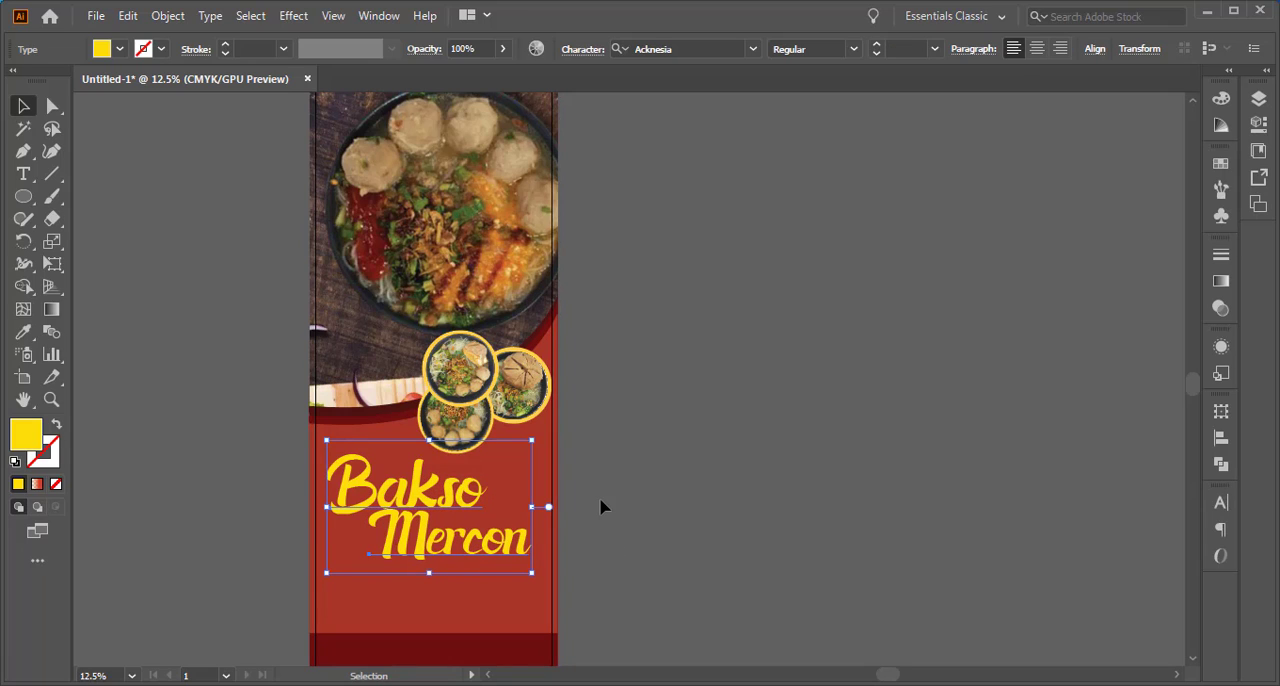
key("shift+Right")
key("shift+Right")
key("shift+Right")
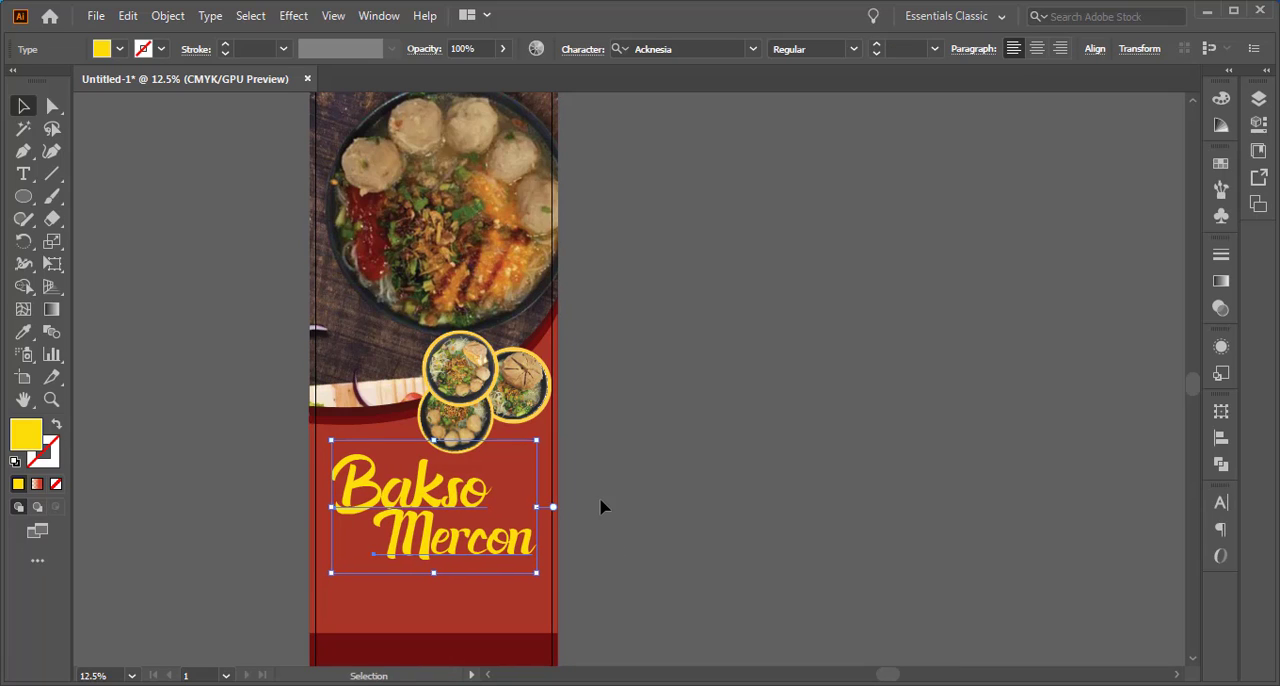
key("shift+Up")
key("shift+Up")
key("shift+Up")
key("shift+Up")
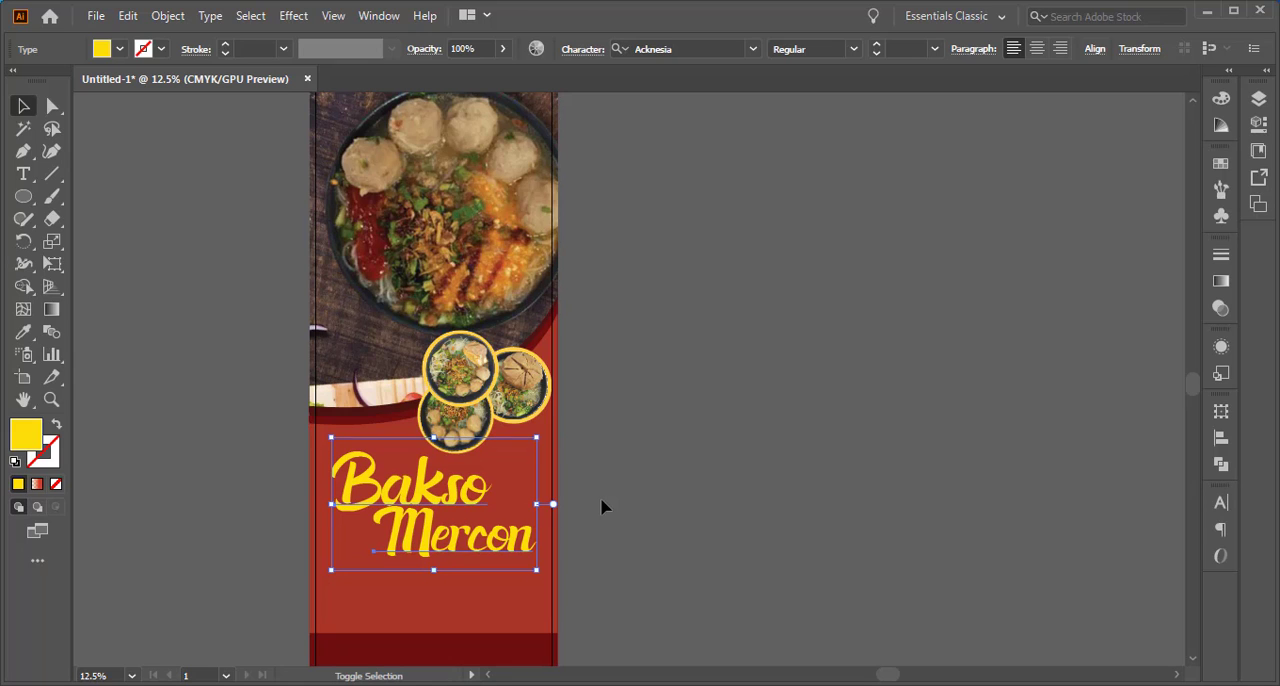
left_click(695, 510)
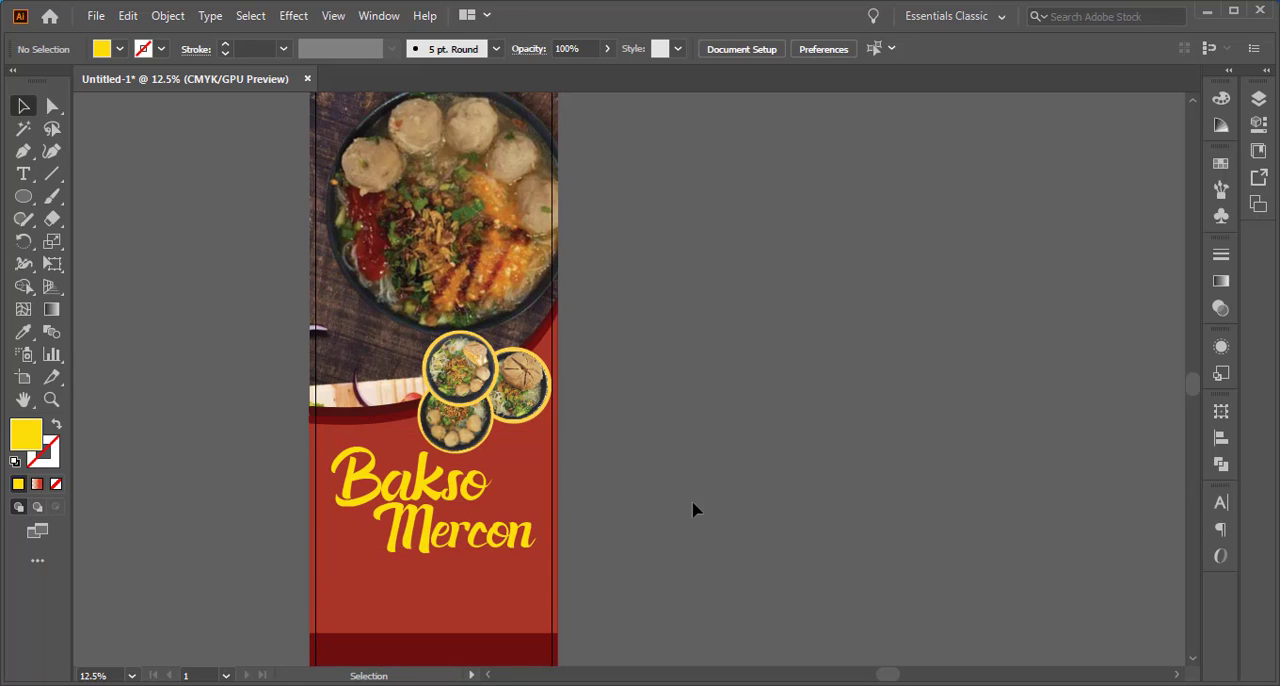
Place the 6.-logo PSD from the Materi folder in the upper-left corner of the banner, over the bowl photo
left_click_drag(724, 445, 725, 491)
scroll(721, 470, "down", 1)
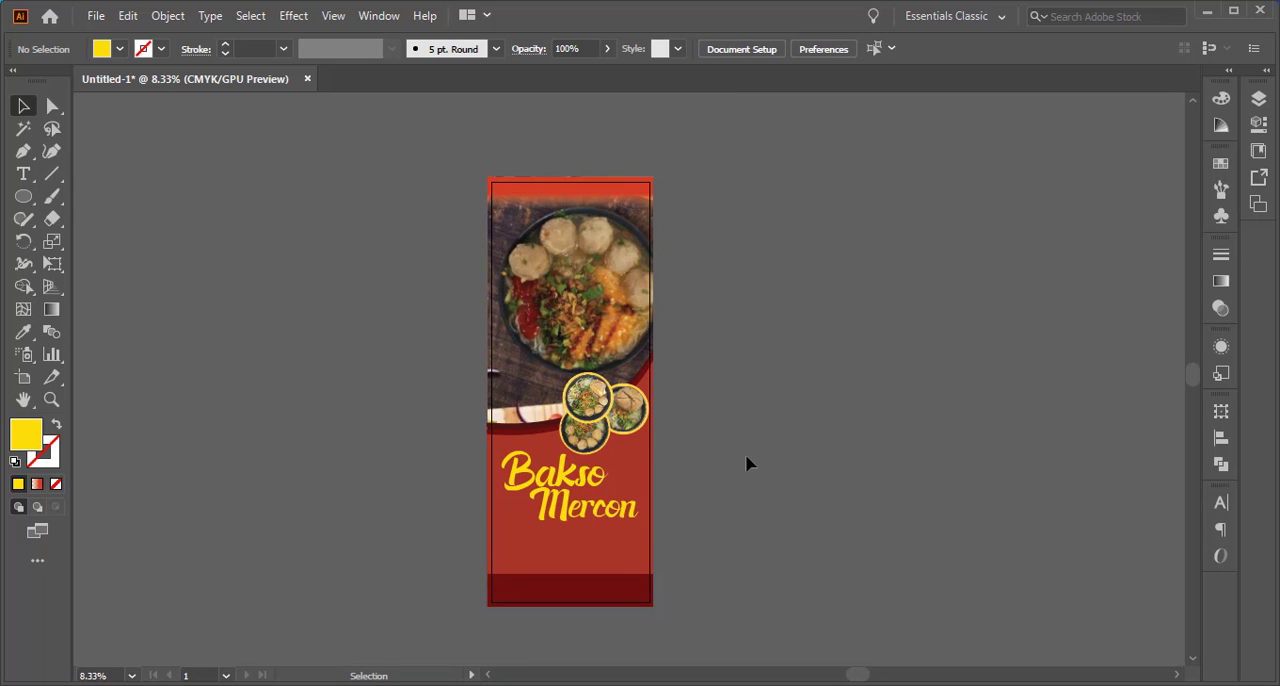
left_click(545, 684)
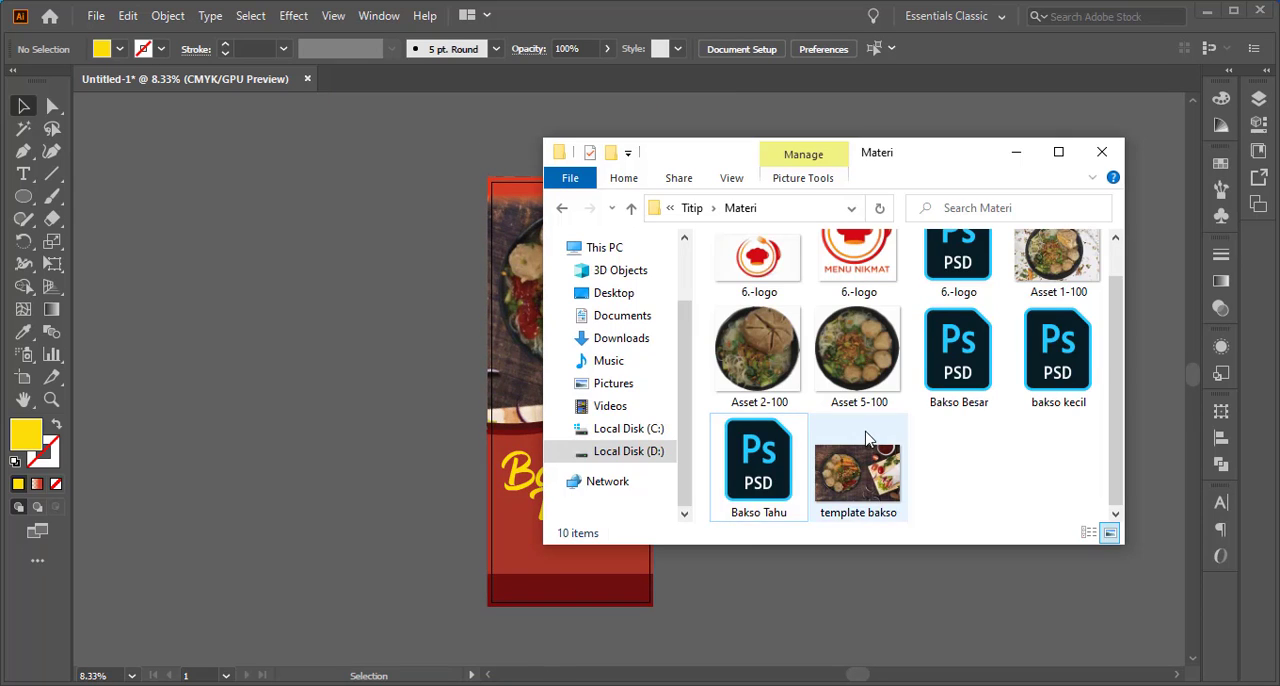
scroll(866, 438, "up", 1)
left_click_drag(945, 298, 522, 212)
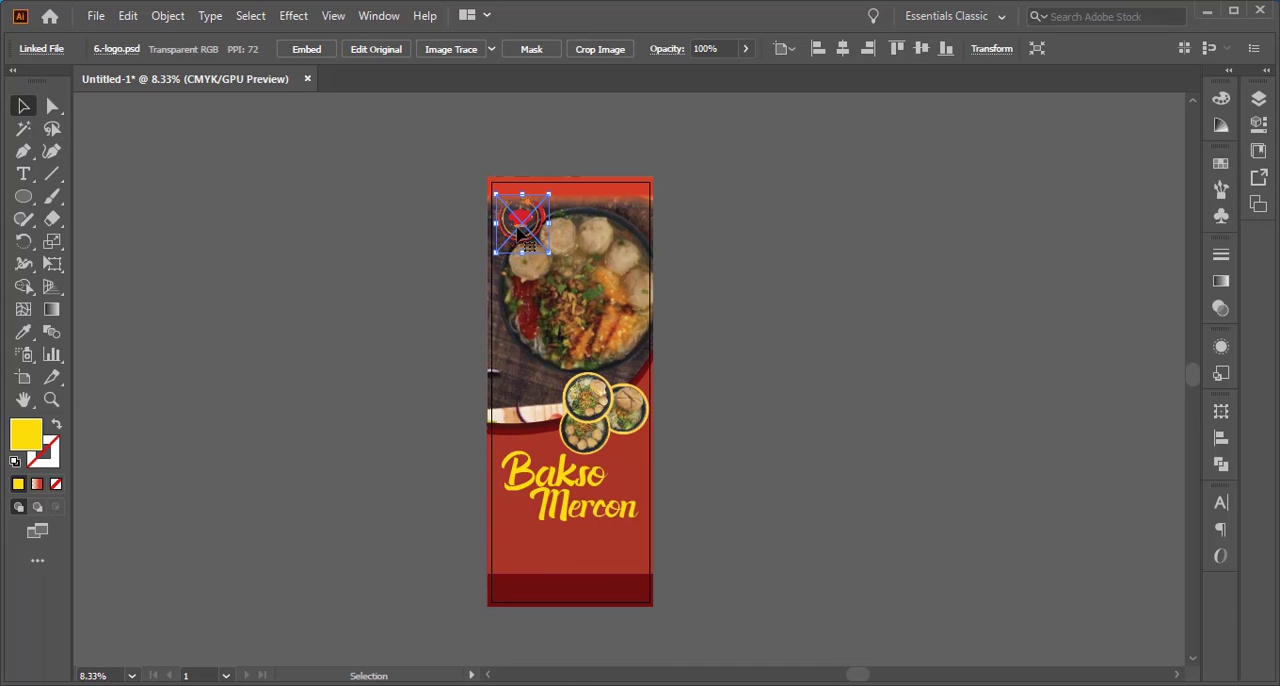
right_click(517, 228)
mouse_move(632, 376)
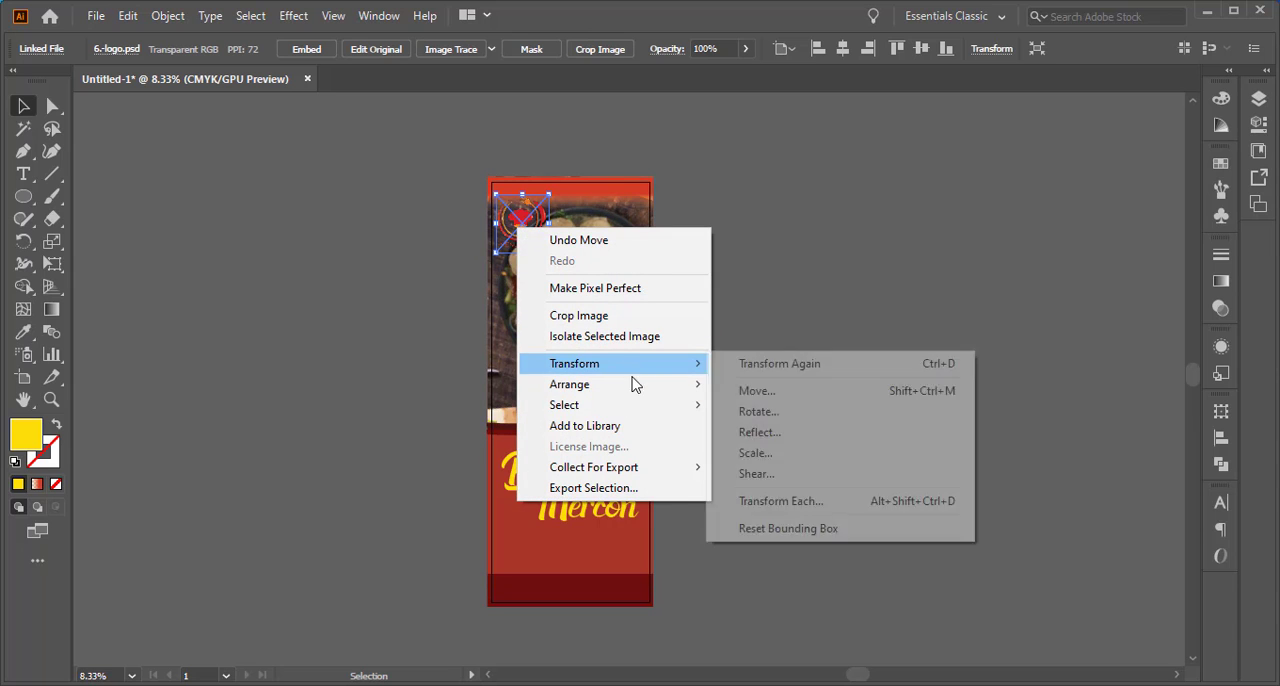
left_click(818, 396)
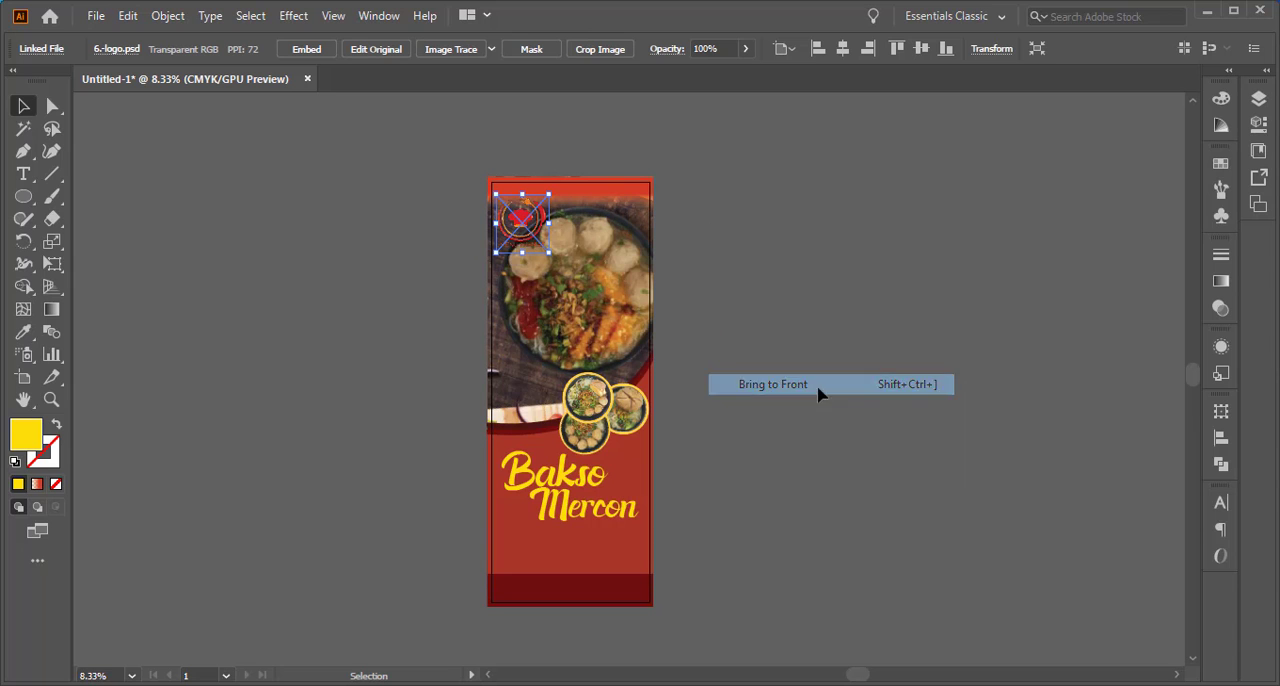
Move the Menu Nikmat logo straight up so its upper part overlaps the red band at the banner's top
left_click(741, 219)
left_click(519, 233)
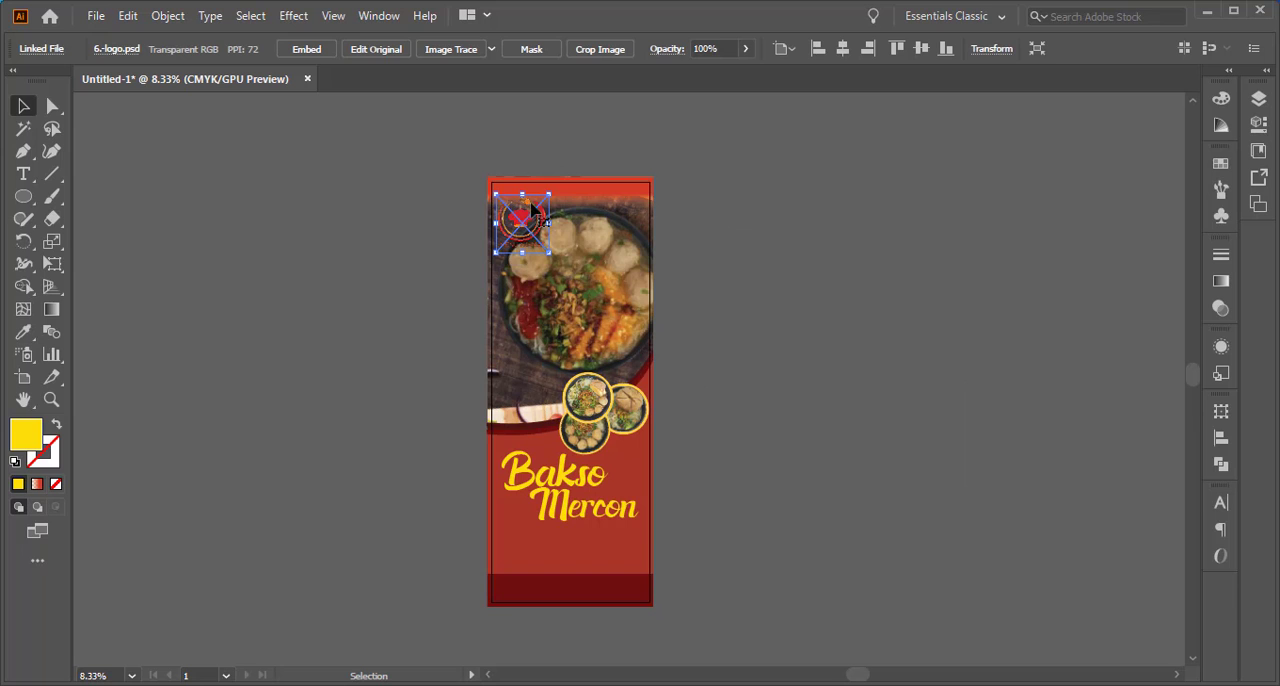
left_click(734, 197)
scroll(522, 210, "up", 3)
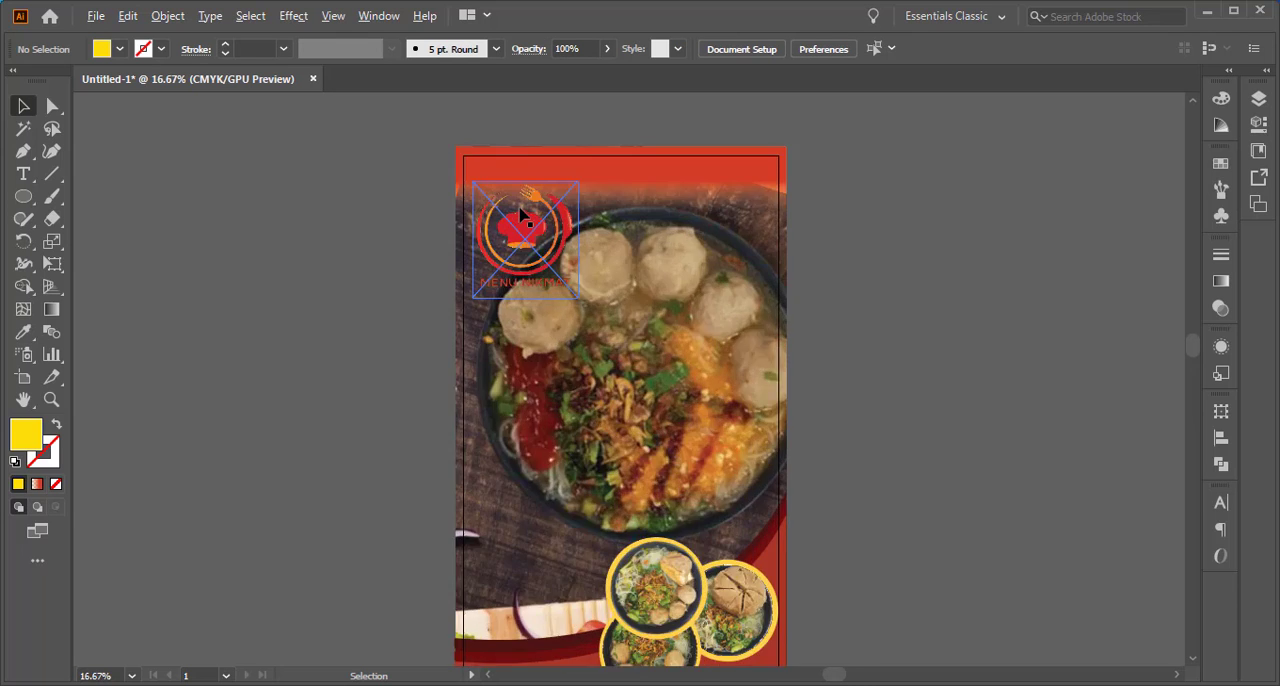
left_click_drag(532, 313, 542, 467)
left_click_drag(537, 414, 537, 383)
left_click(343, 388)
Switch to the Materi folder and open the 6.-logo PSD in Photoshop for editing
left_click(503, 373)
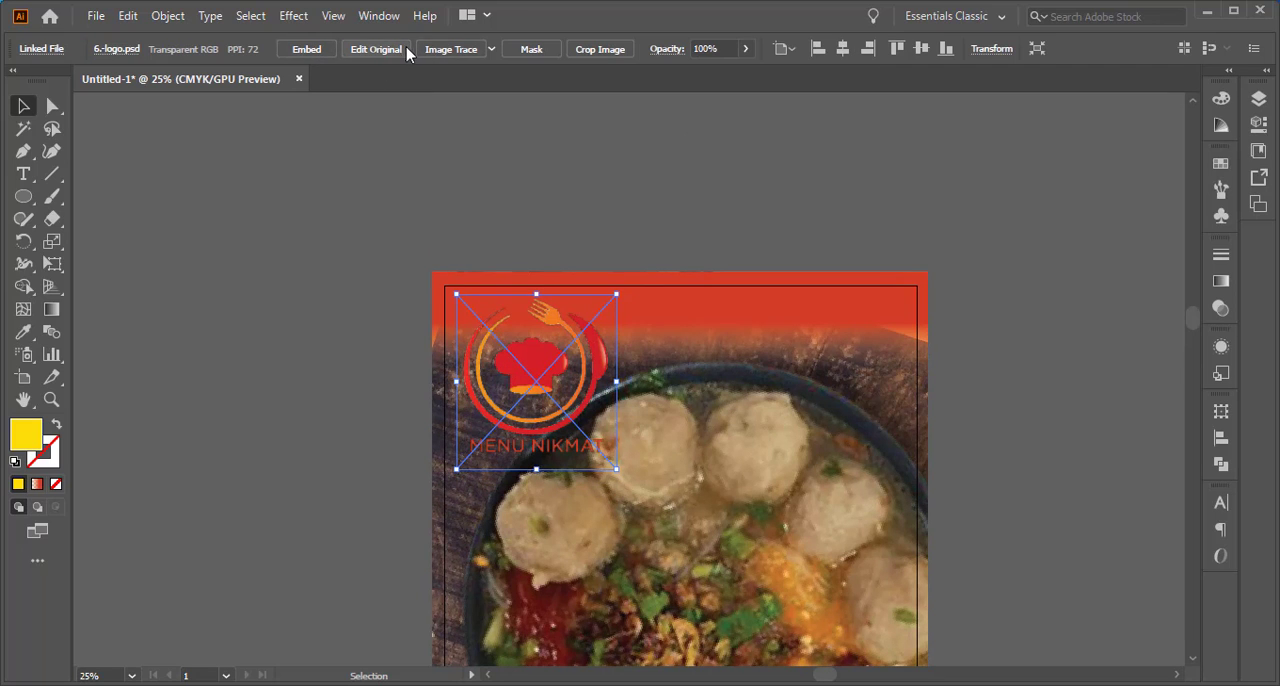
left_click(491, 48)
left_click(491, 48)
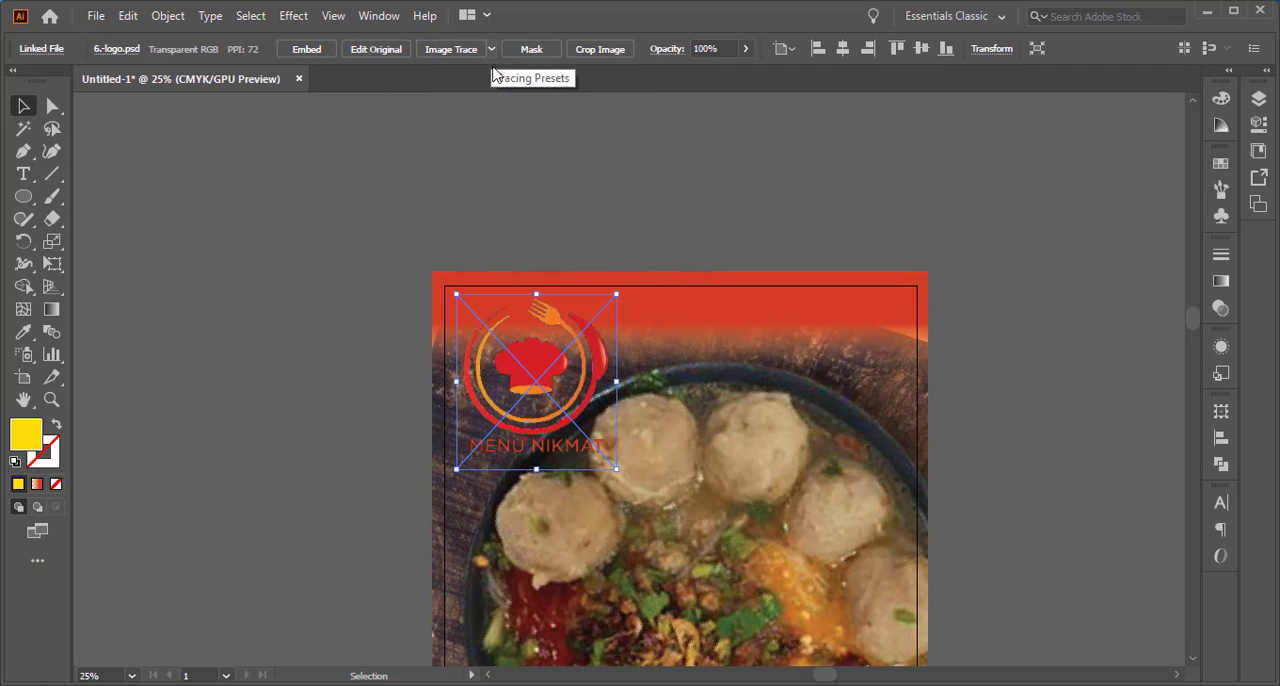
key("alt+Tab")
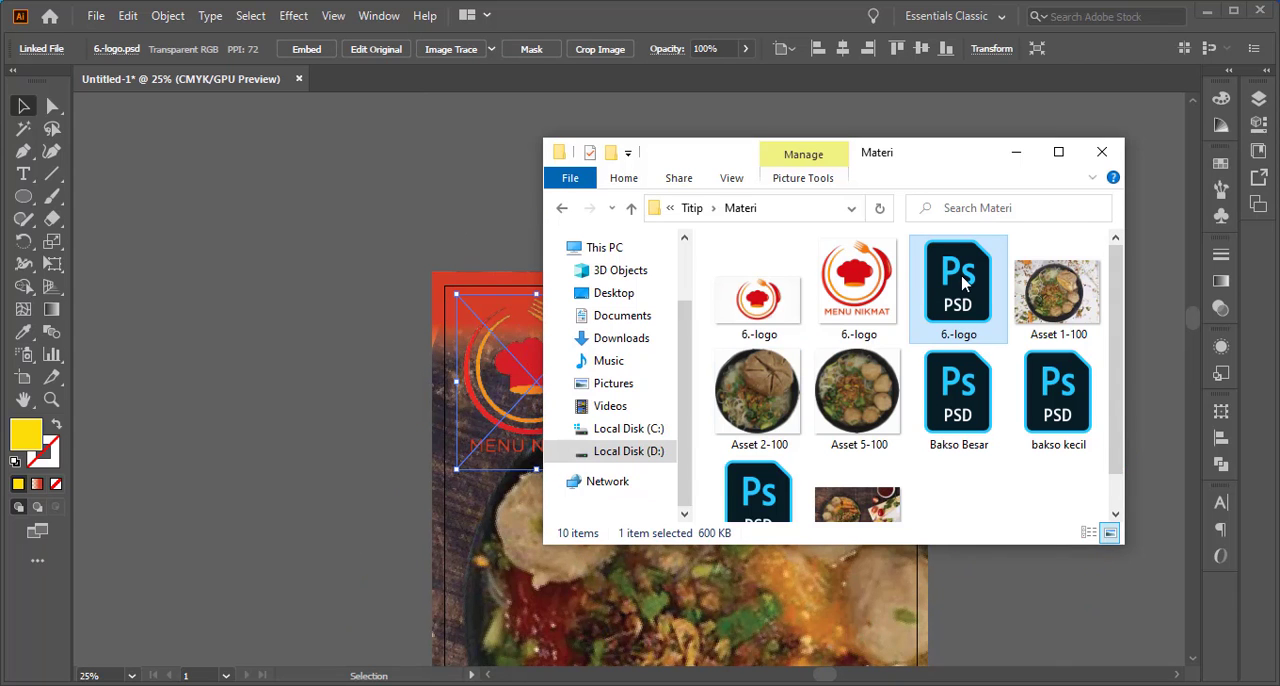
left_click_drag(952, 366, 700, 14)
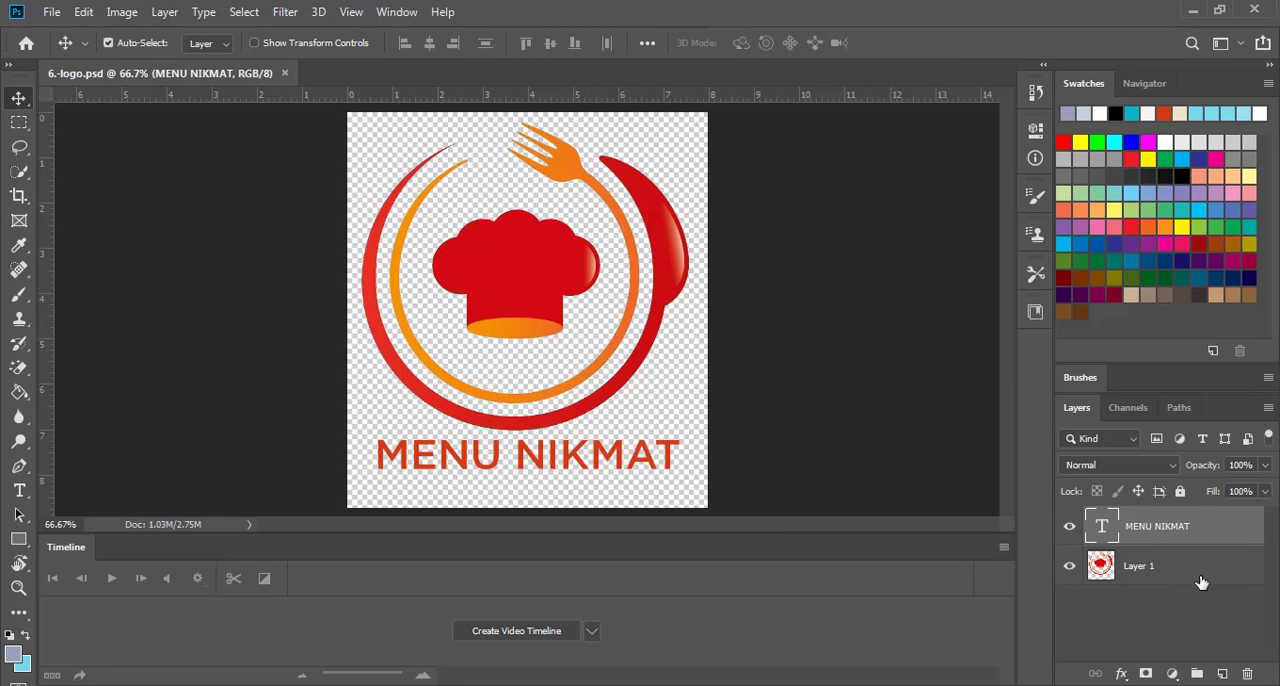
Apply a Color Overlay in white (ffffff) to Layer 1, the logo's chef hat and plate artwork
left_click(1197, 573)
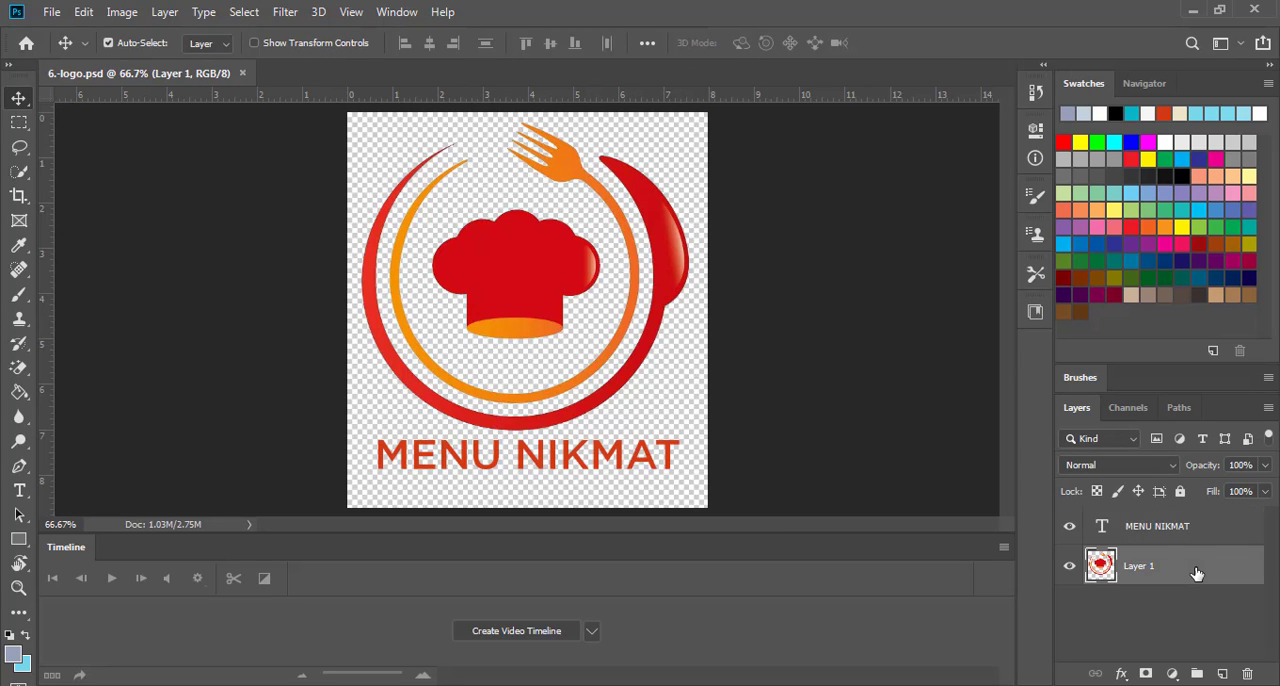
double_click(1197, 573)
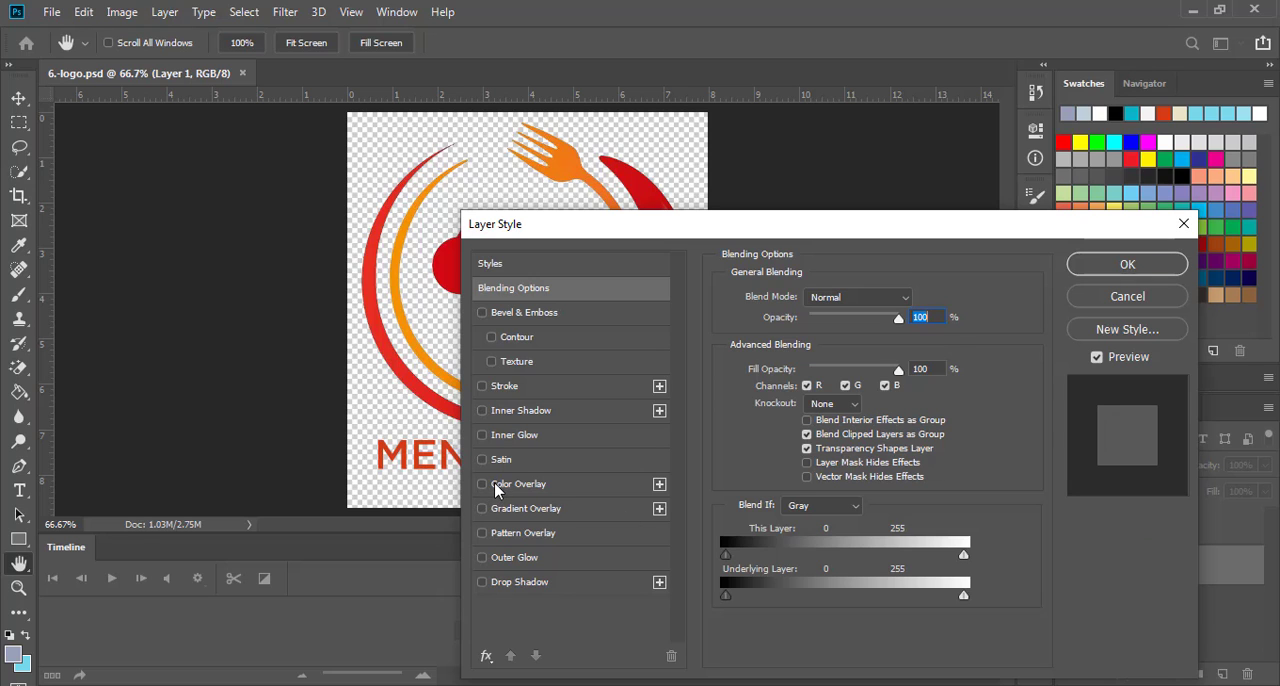
left_click(484, 485)
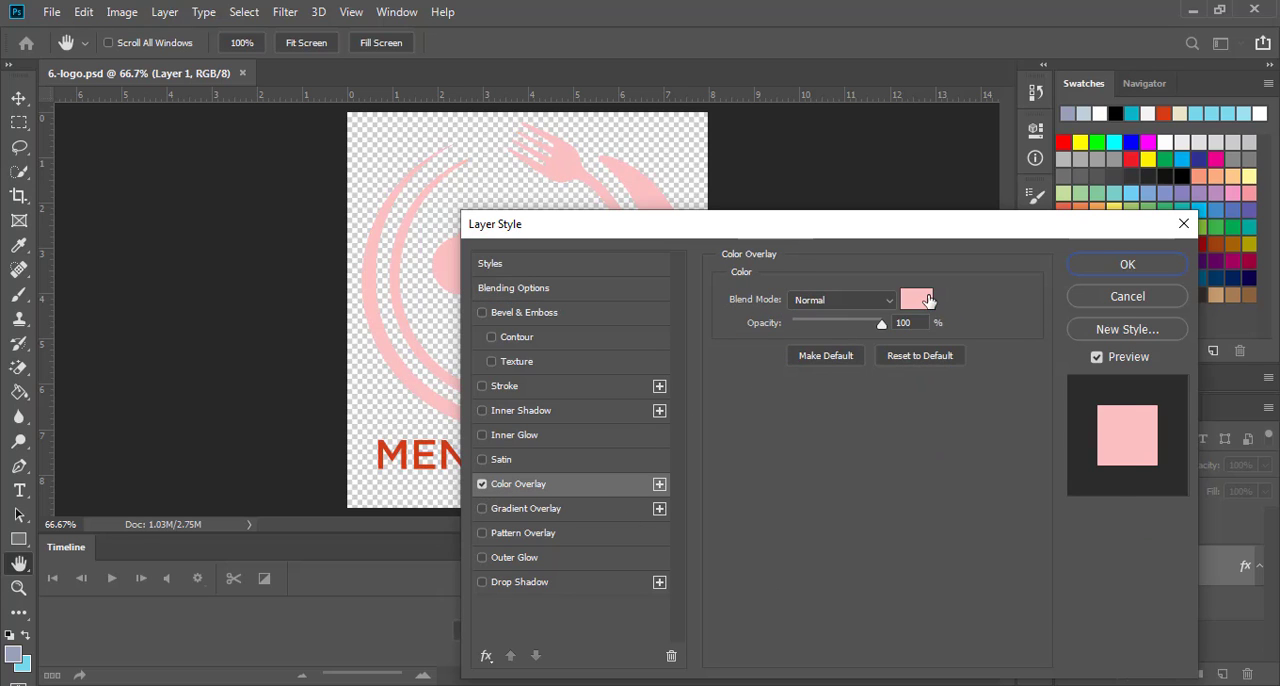
left_click(928, 300)
type("ffffff")
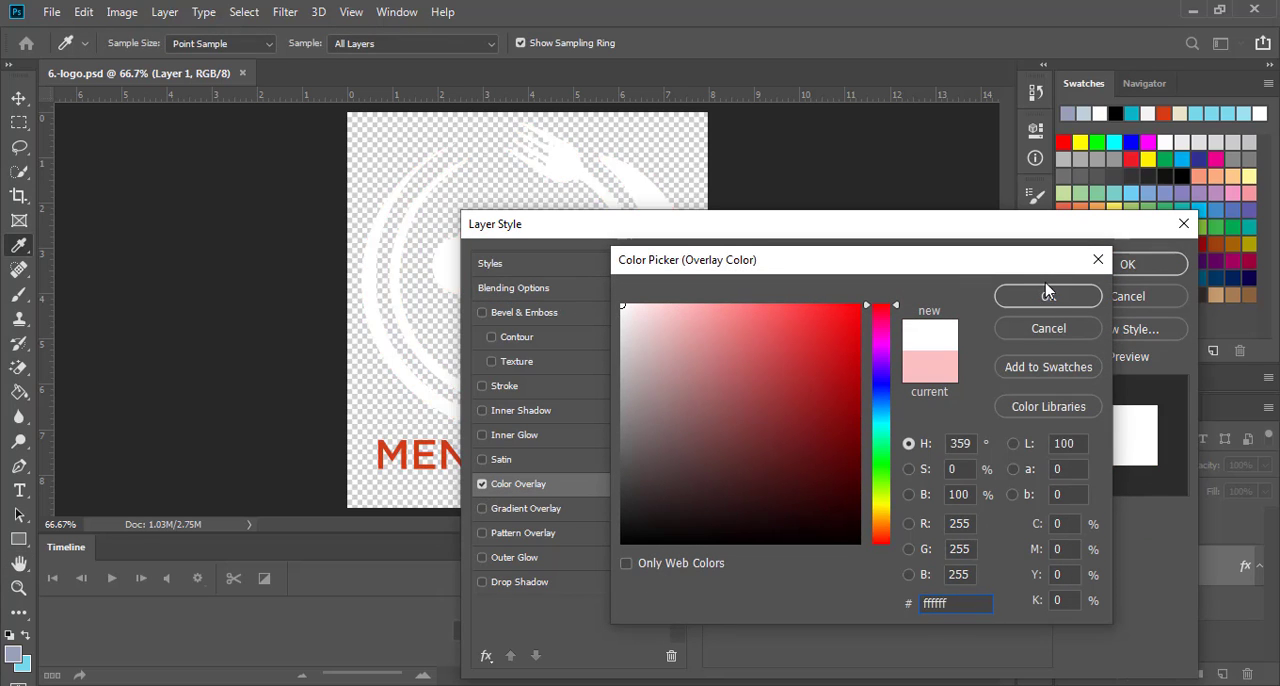
left_click(1047, 292)
left_click(1128, 265)
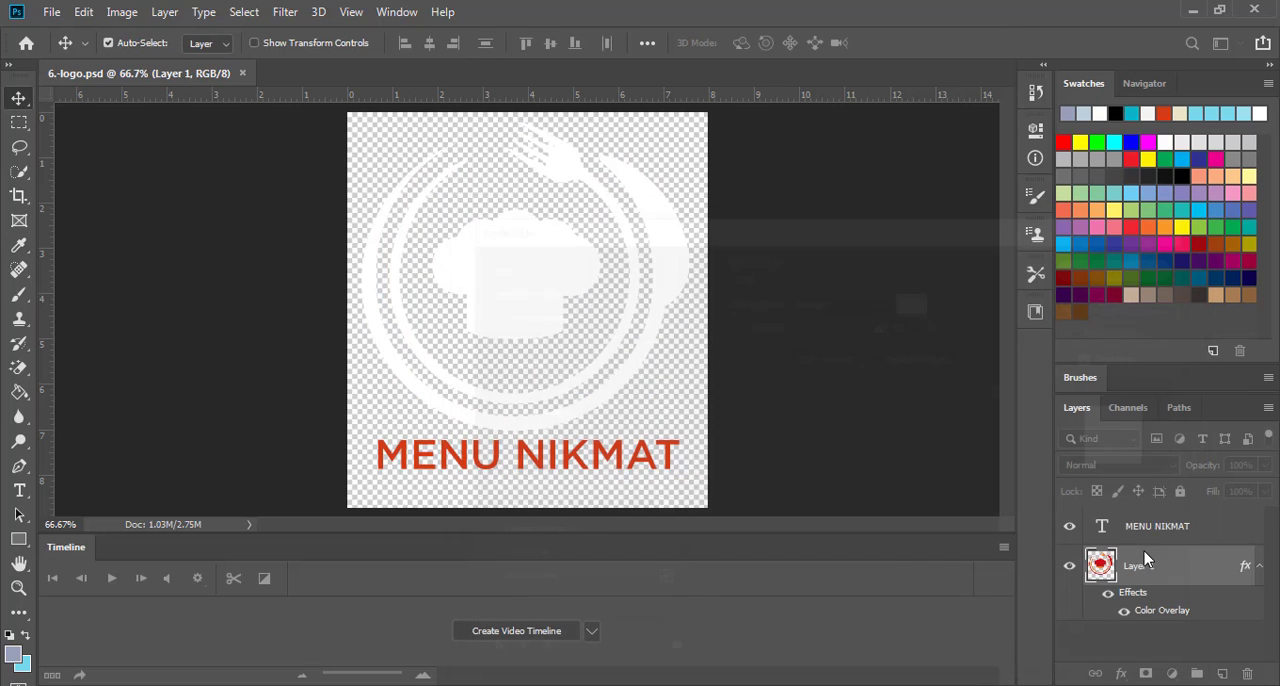
left_click(1204, 529)
double_click(1204, 529)
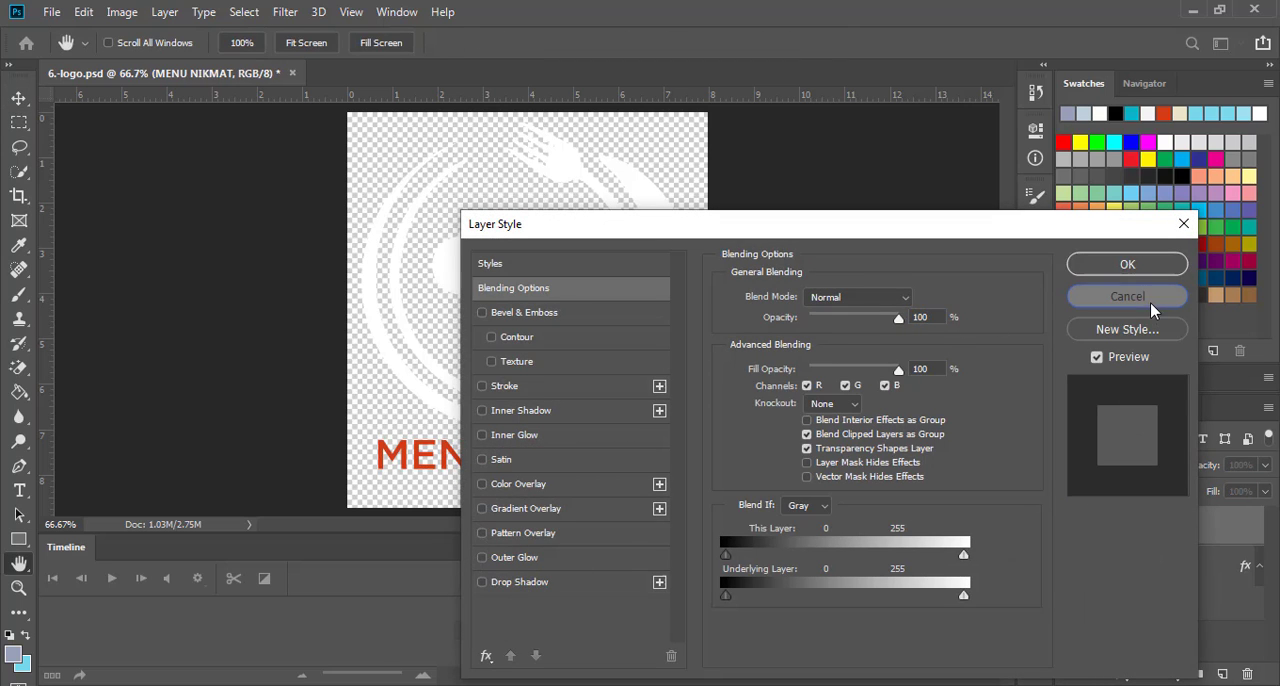
left_click(1148, 300)
Recolor the whole MENU NIKMAT text white and commit the text edit
left_click(19, 490)
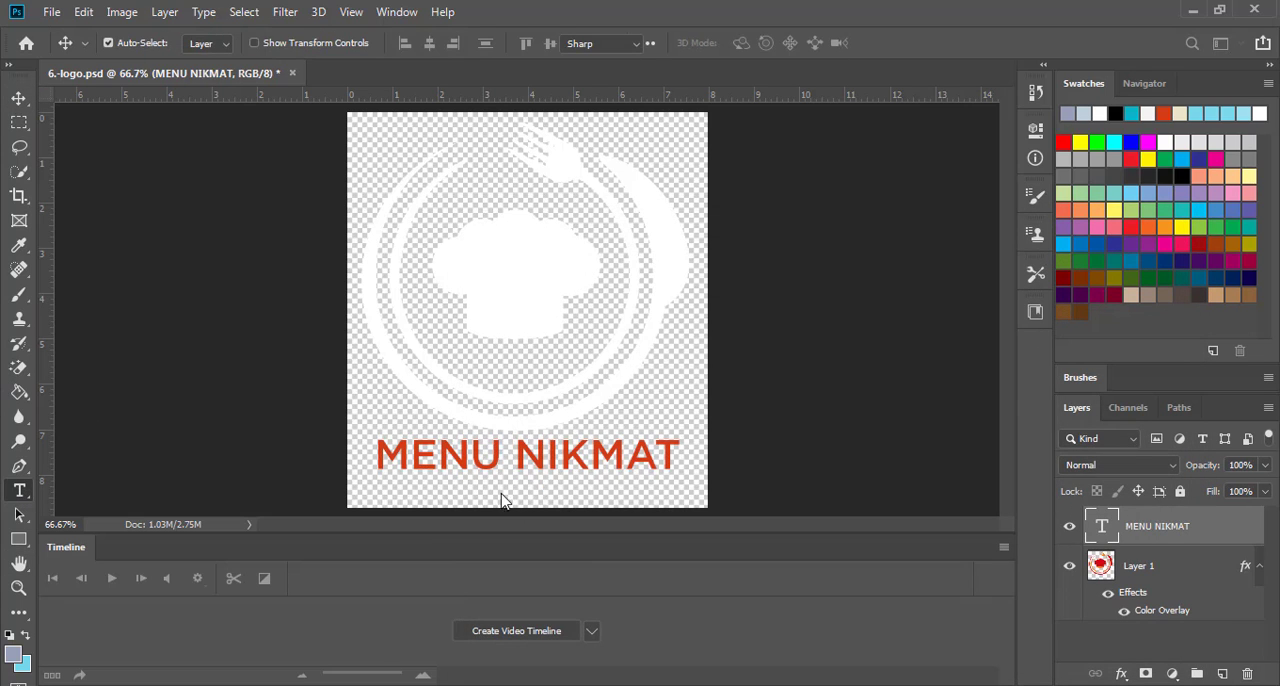
left_click(559, 458)
key("ctrl+a")
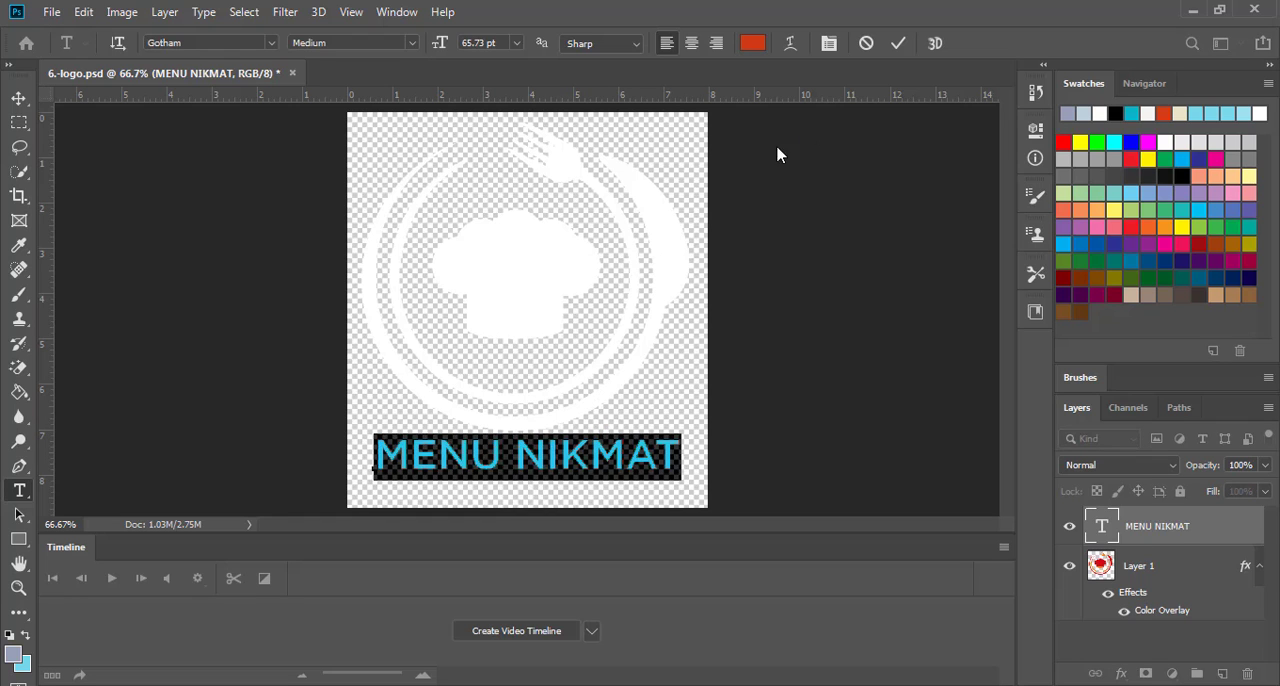
left_click(751, 45)
left_click_drag(683, 380, 607, 296)
left_click(1048, 296)
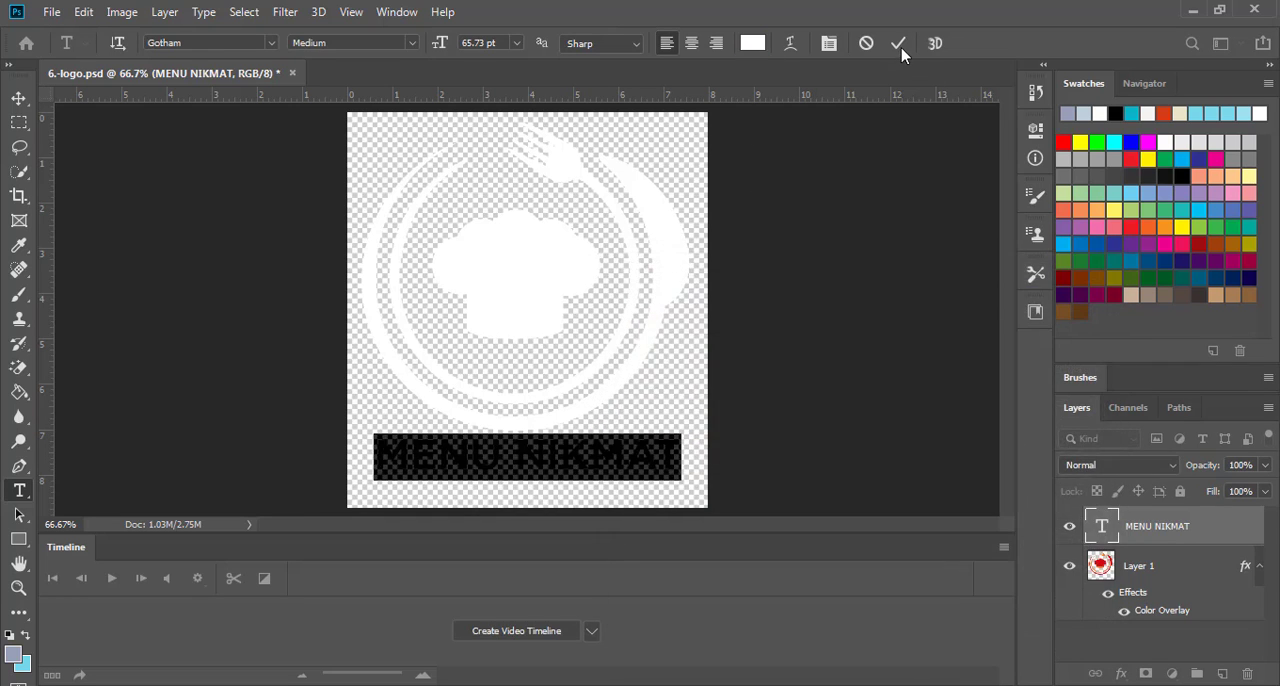
left_click(898, 45)
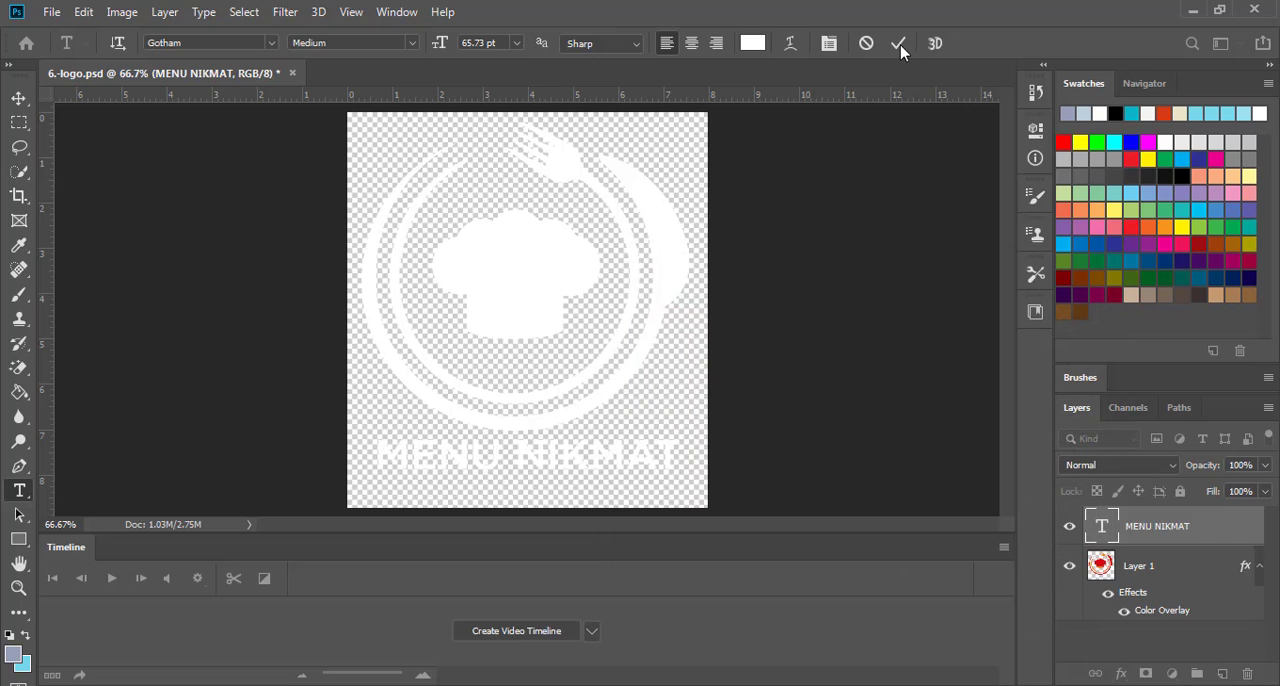
left_click(19, 99)
Save and close 6.-logo.psd, switch back to Illustrator and update the modified logo link in the banner
left_click(293, 74)
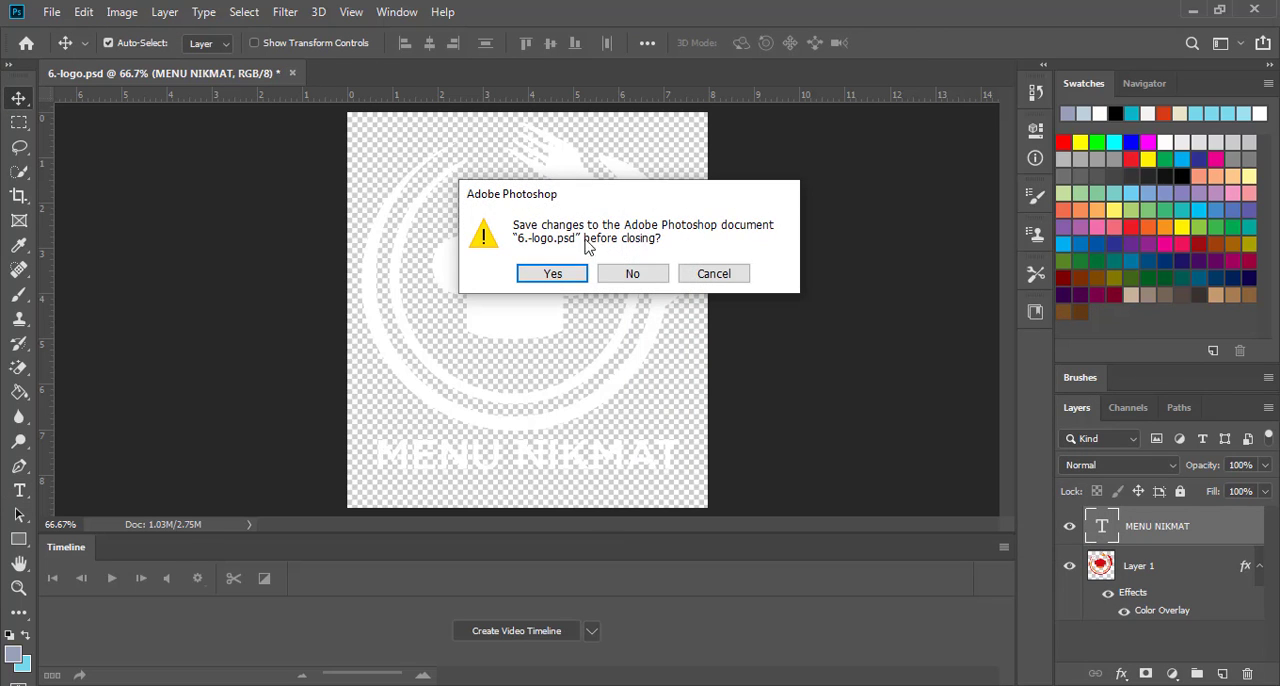
left_click(568, 274)
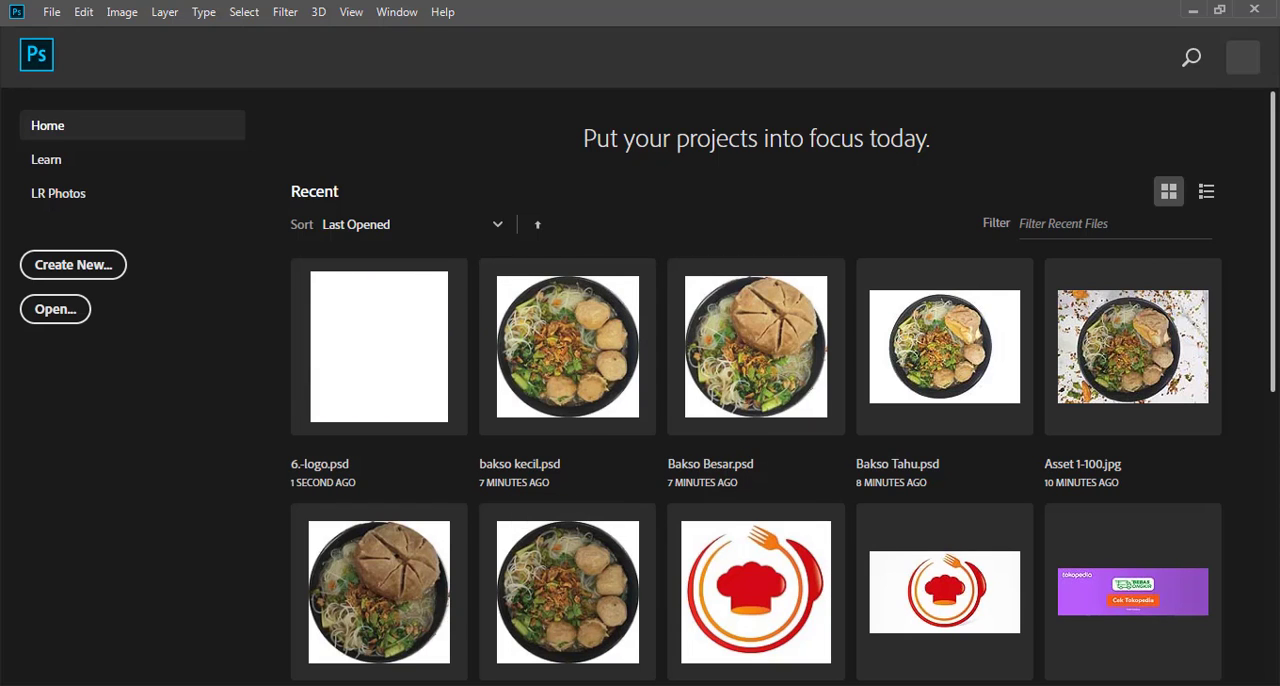
key("alt+Tab")
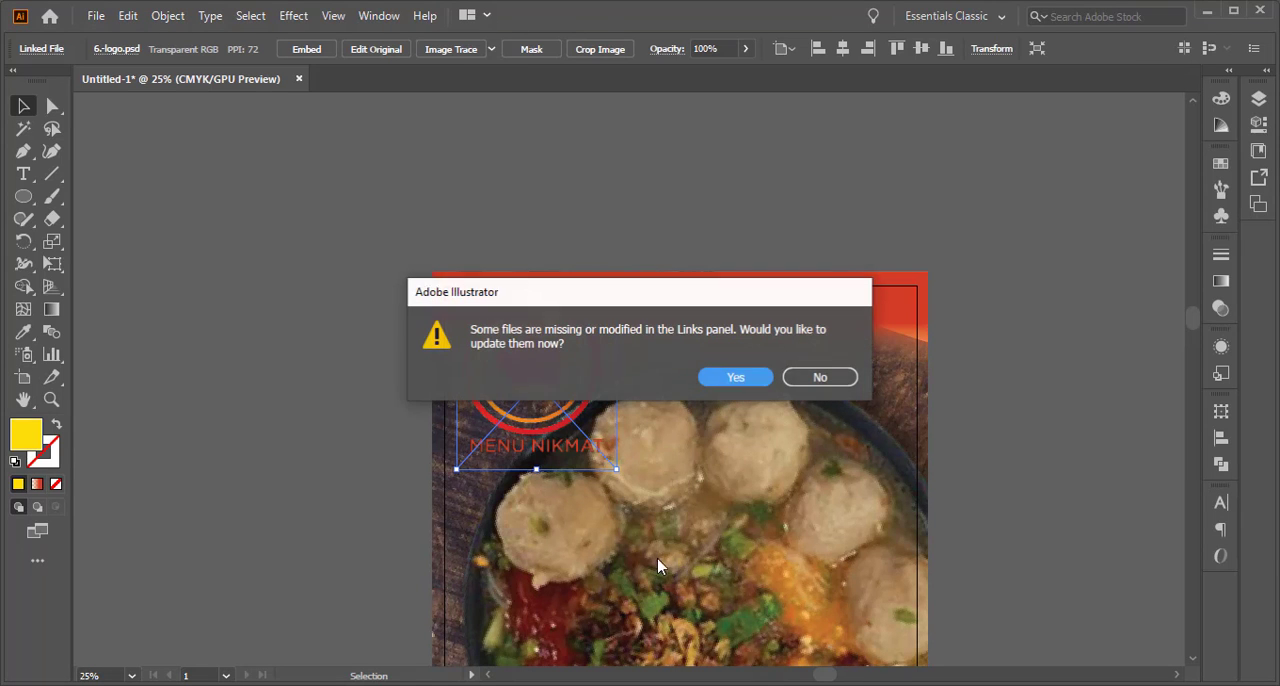
left_click(744, 376)
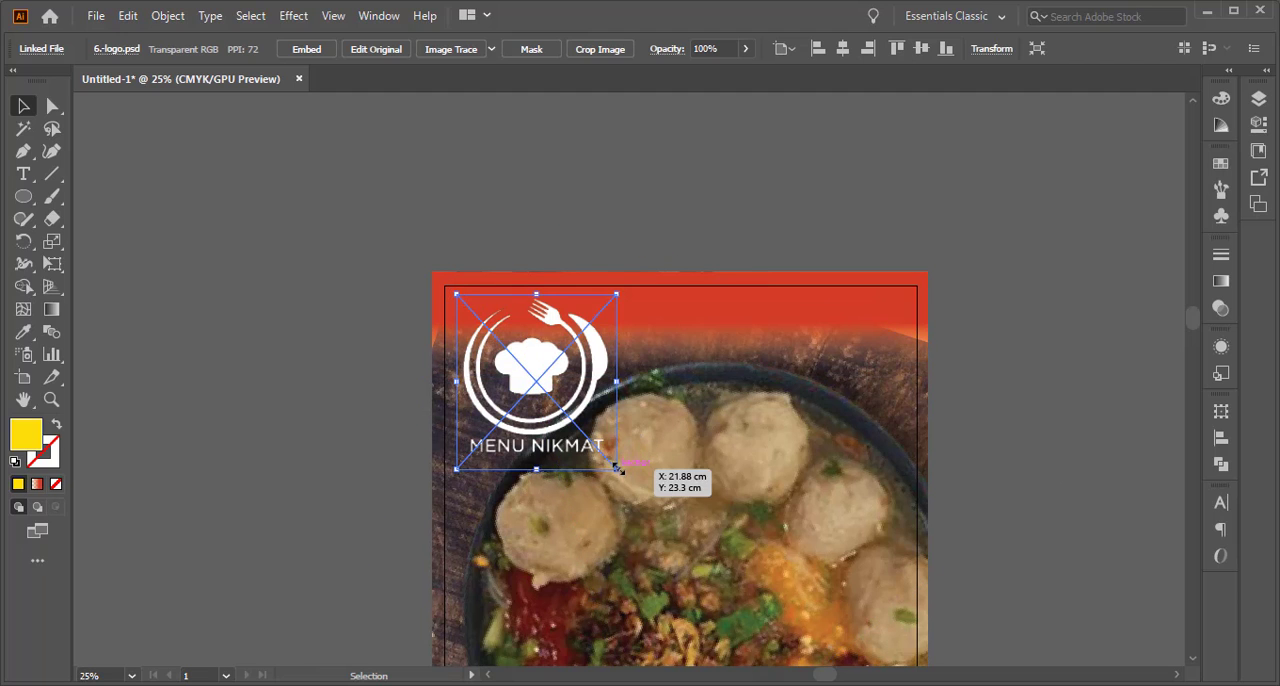
Scale the Menu Nikmat logo down to about two thirds and shift it slightly right and down
left_click_drag(617, 471, 559, 407)
key("ctrl+z")
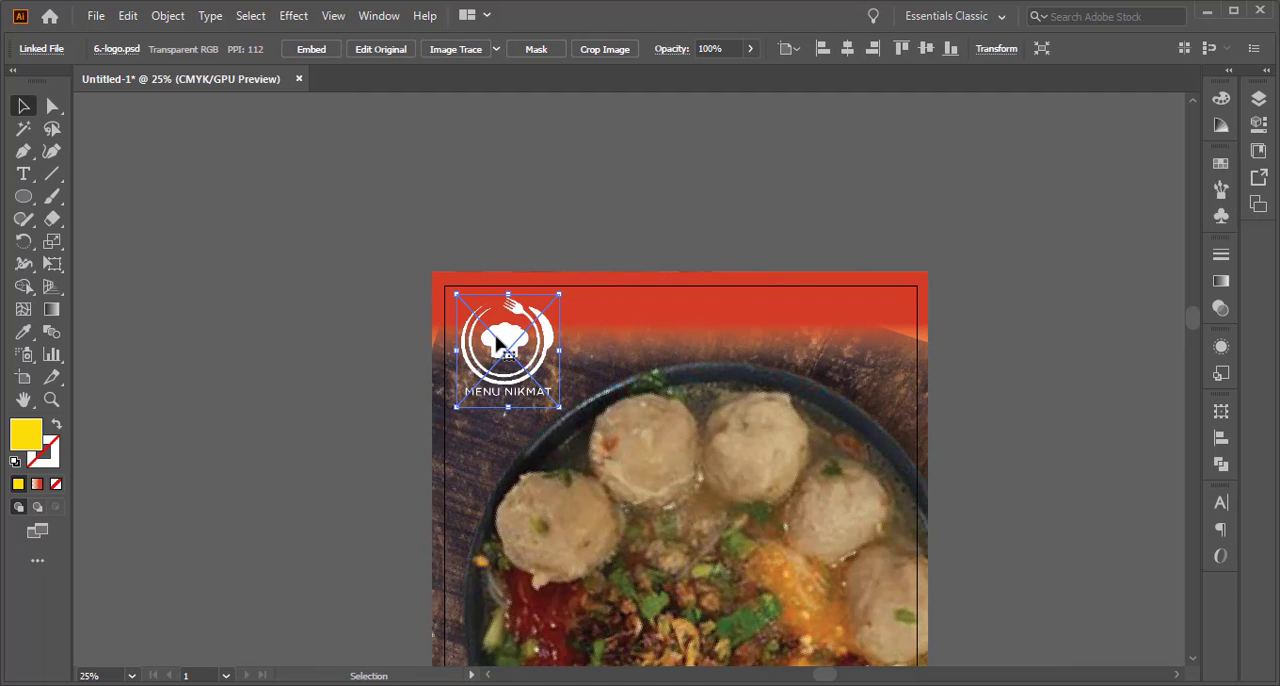
left_click_drag(501, 344, 523, 367)
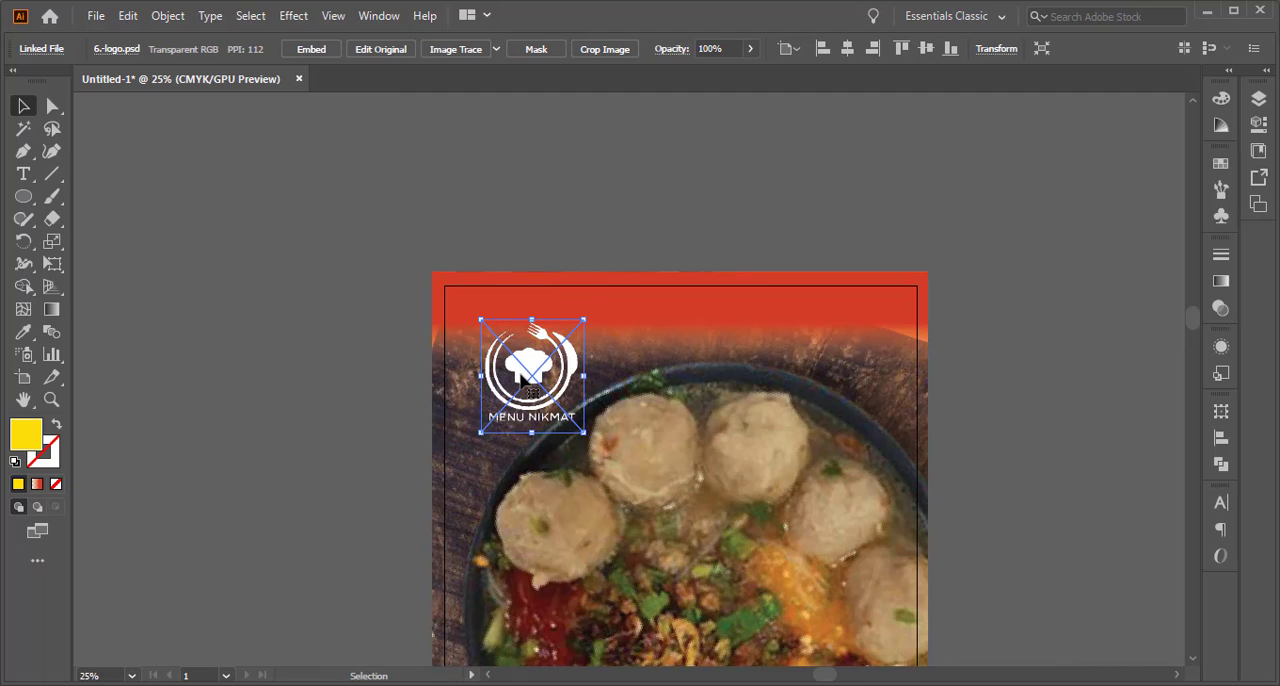
left_click(371, 349)
scroll(562, 442, "down", 2)
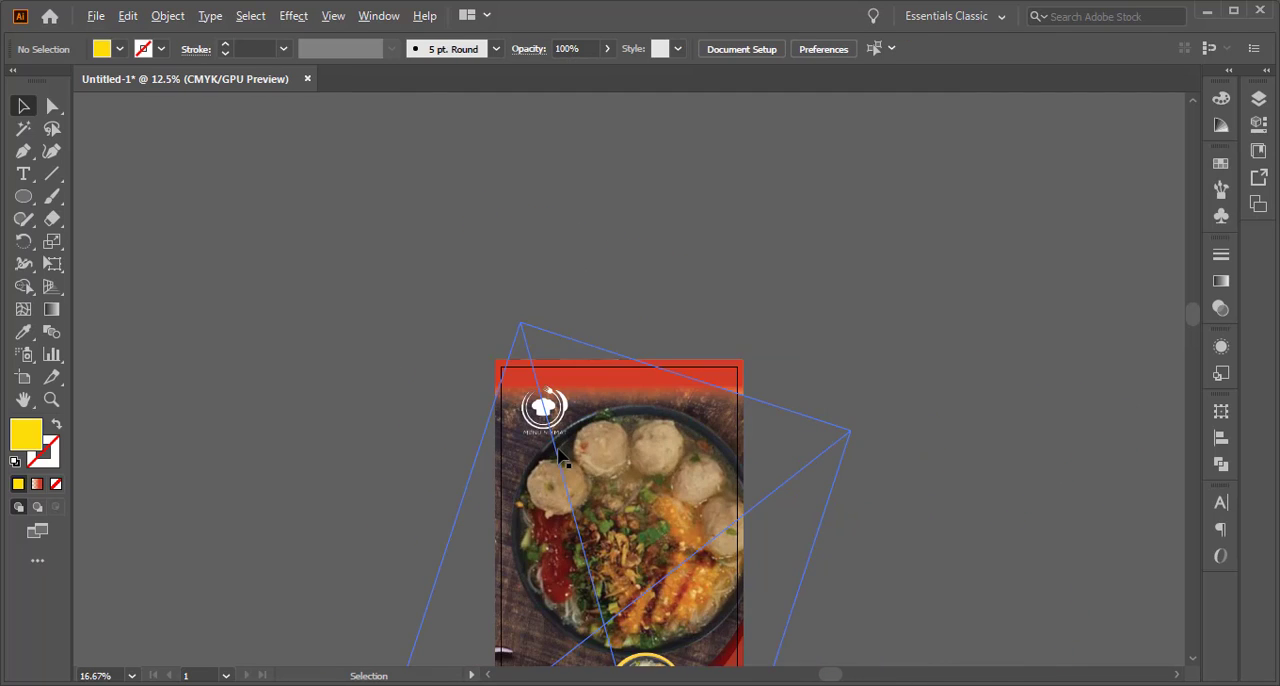
left_click_drag(600, 498, 527, 282)
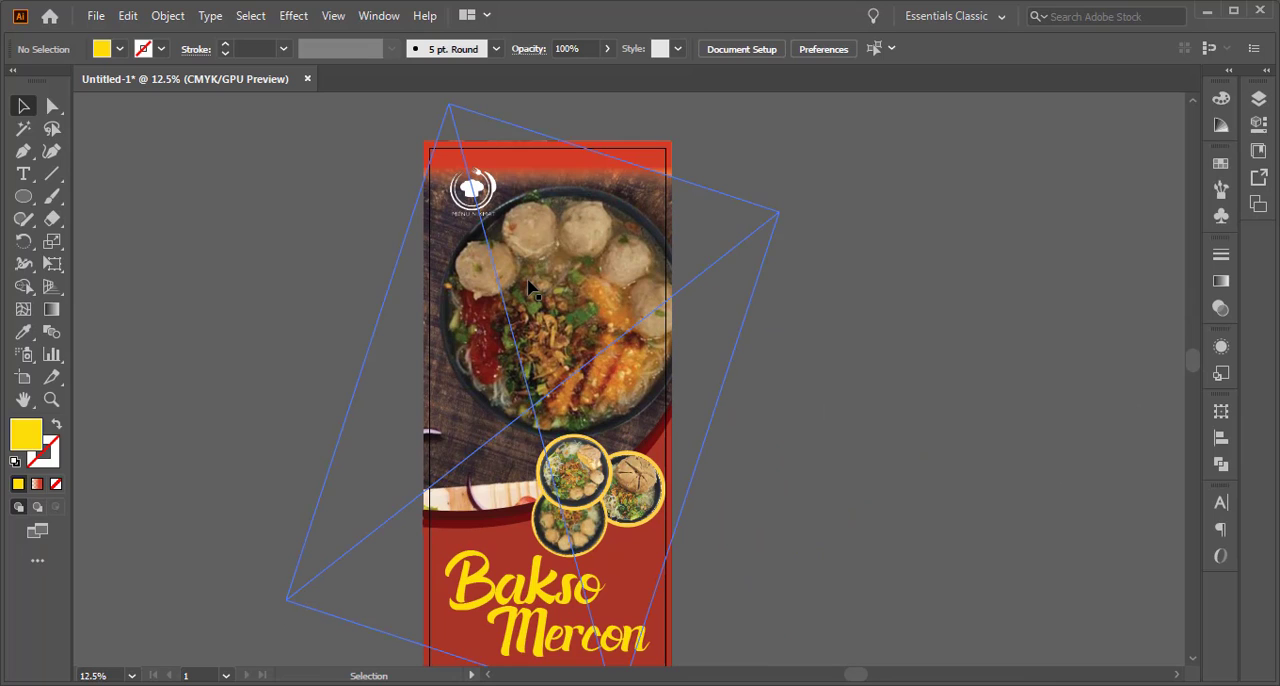
left_click(476, 190)
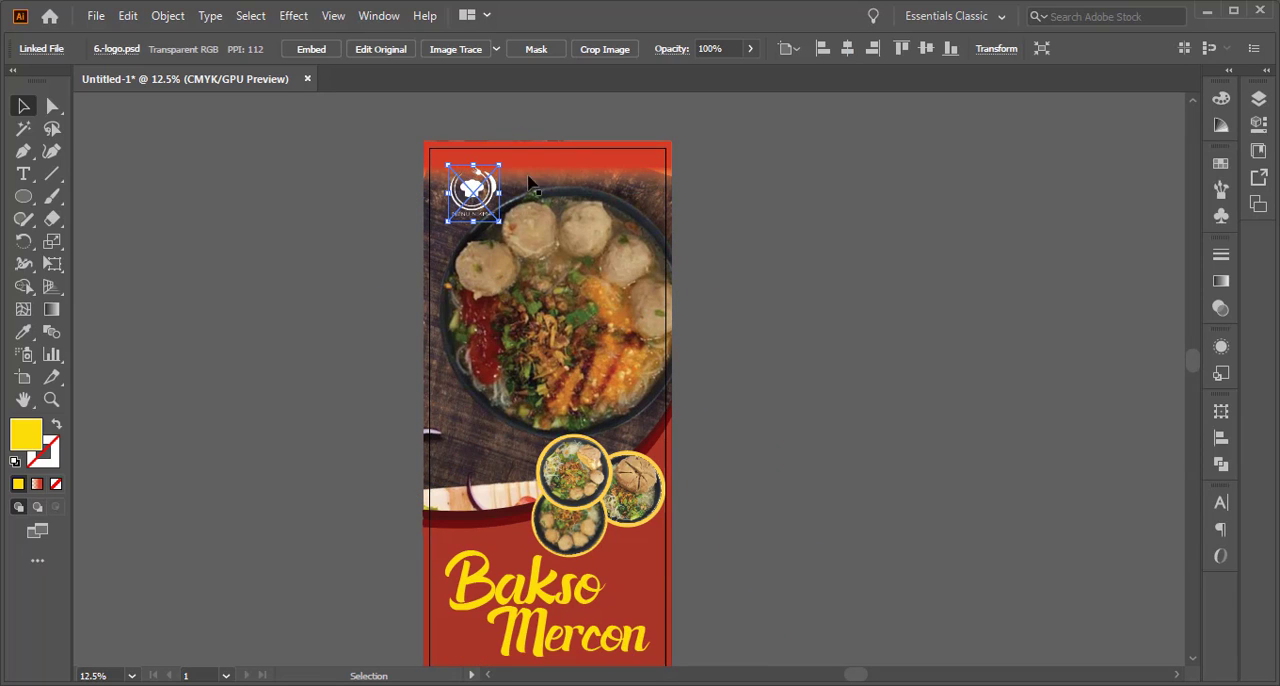
left_click(572, 155)
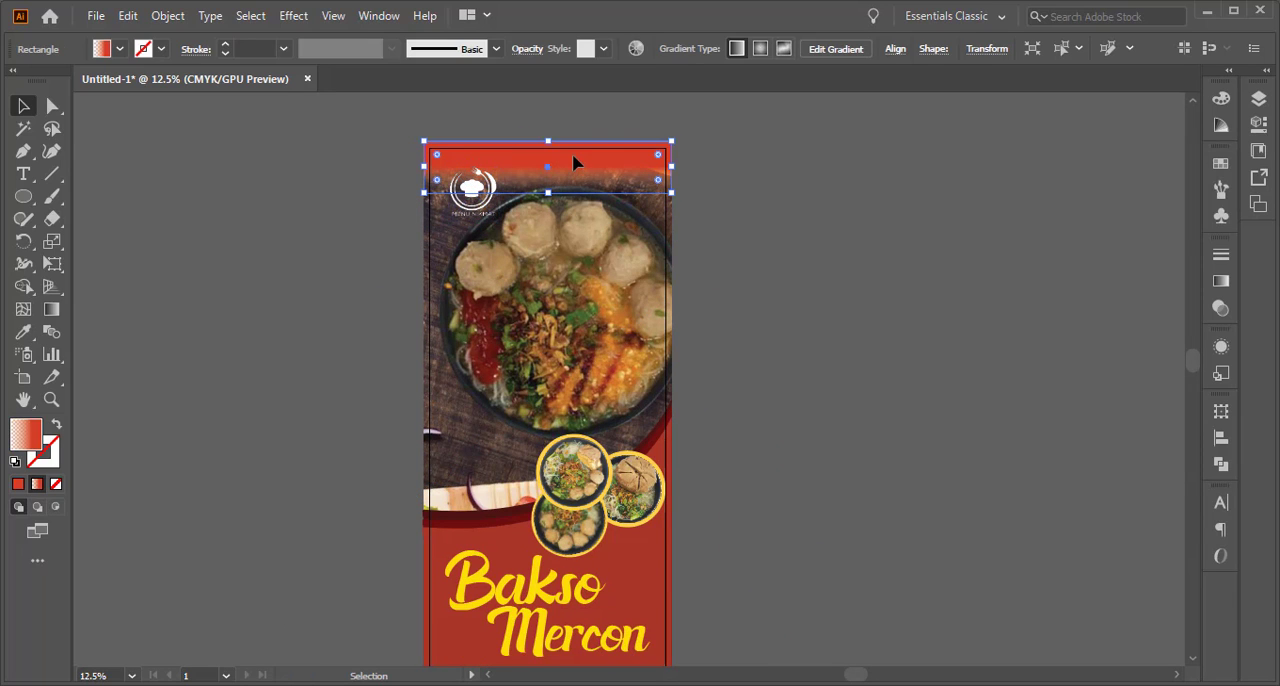
left_click(593, 330)
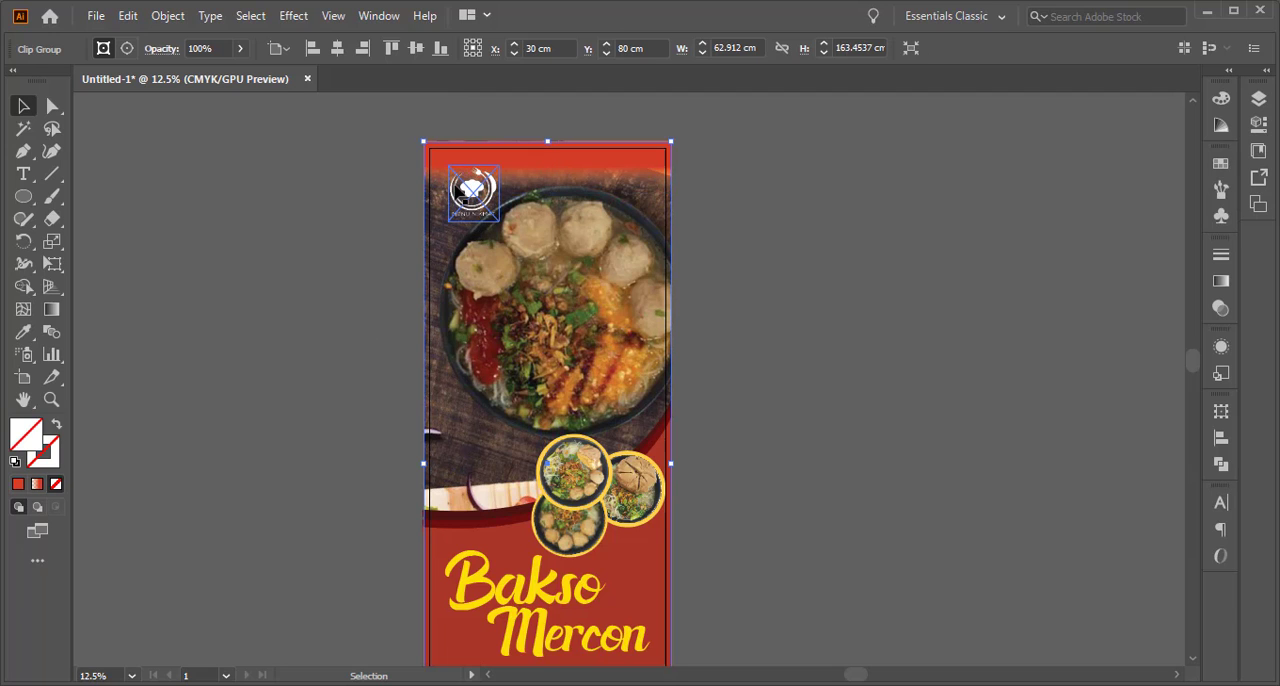
Move the Menu Nikmat logo to the banner's lower-right corner, overlapping the dark red footer band, and enlarge it slightly
left_click(472, 188)
scroll(620, 458, "down", 3)
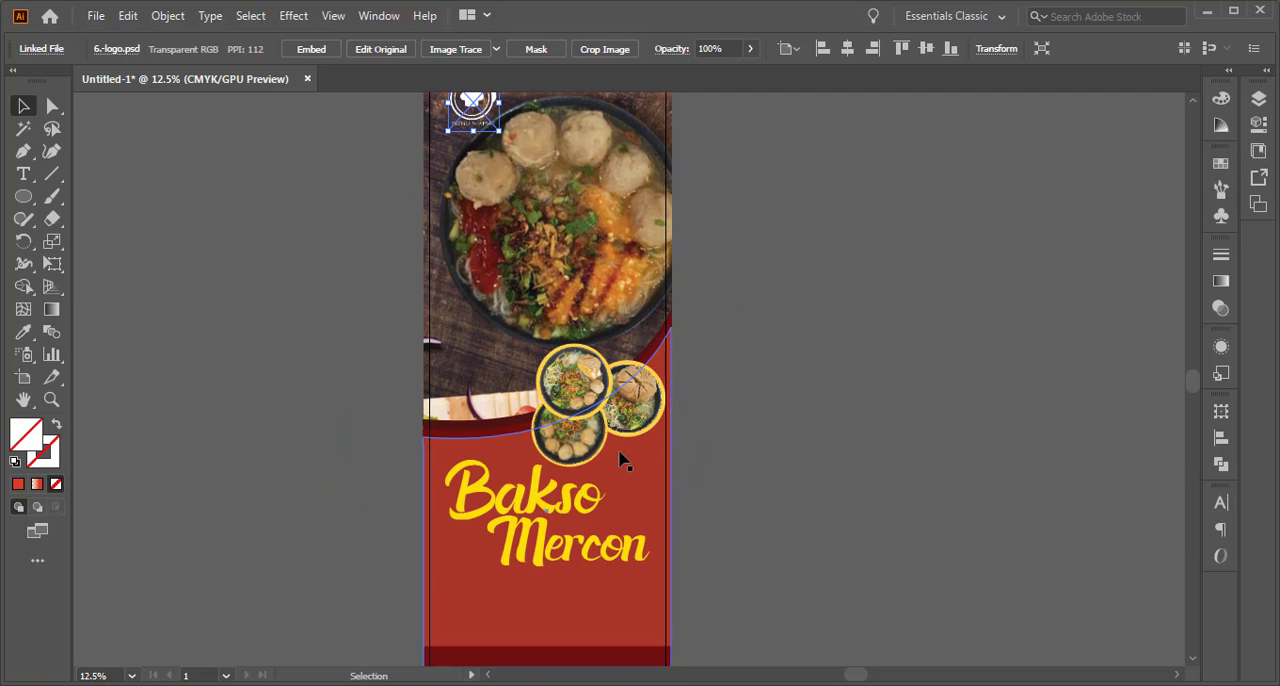
scroll(620, 458, "up", 1)
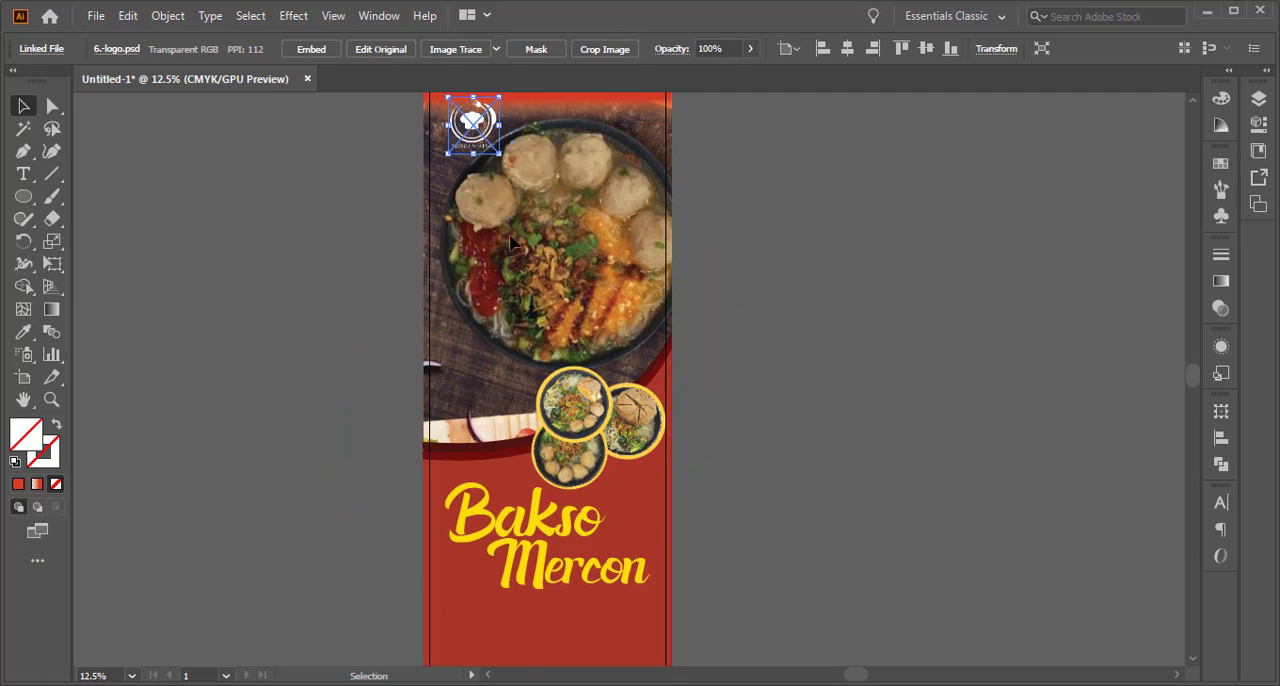
left_click_drag(465, 141, 590, 636)
scroll(600, 560, "down", 4)
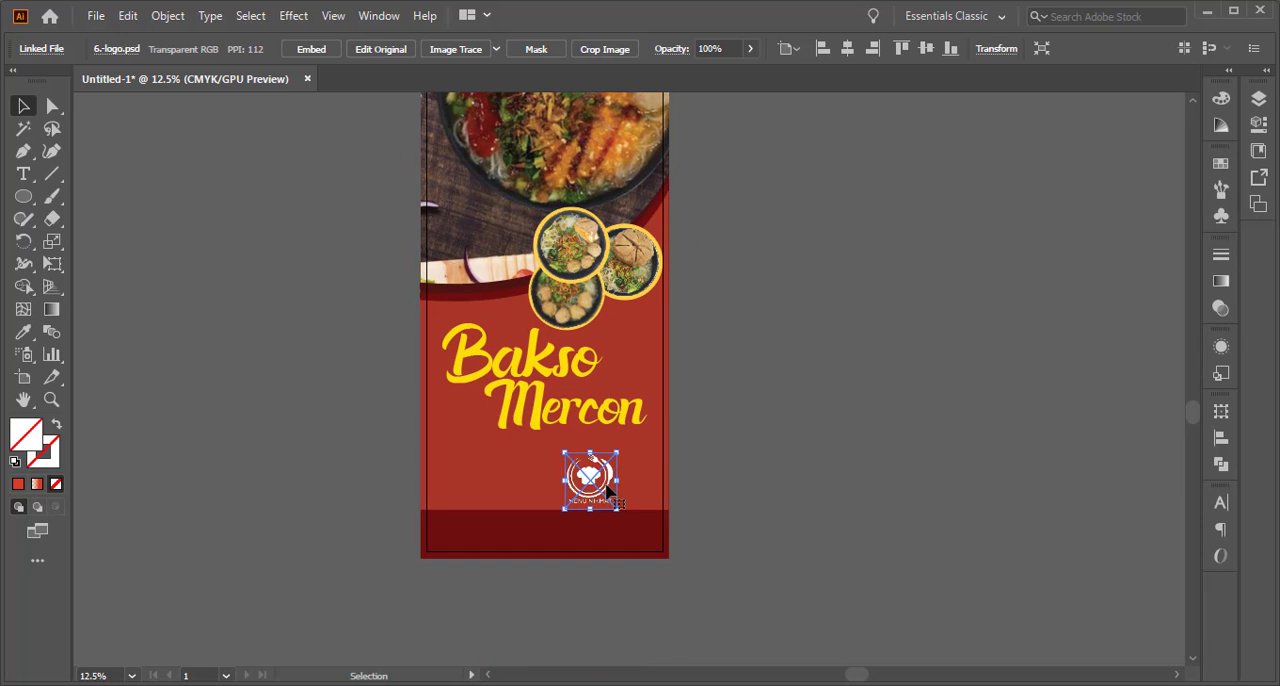
left_click_drag(615, 492, 649, 520)
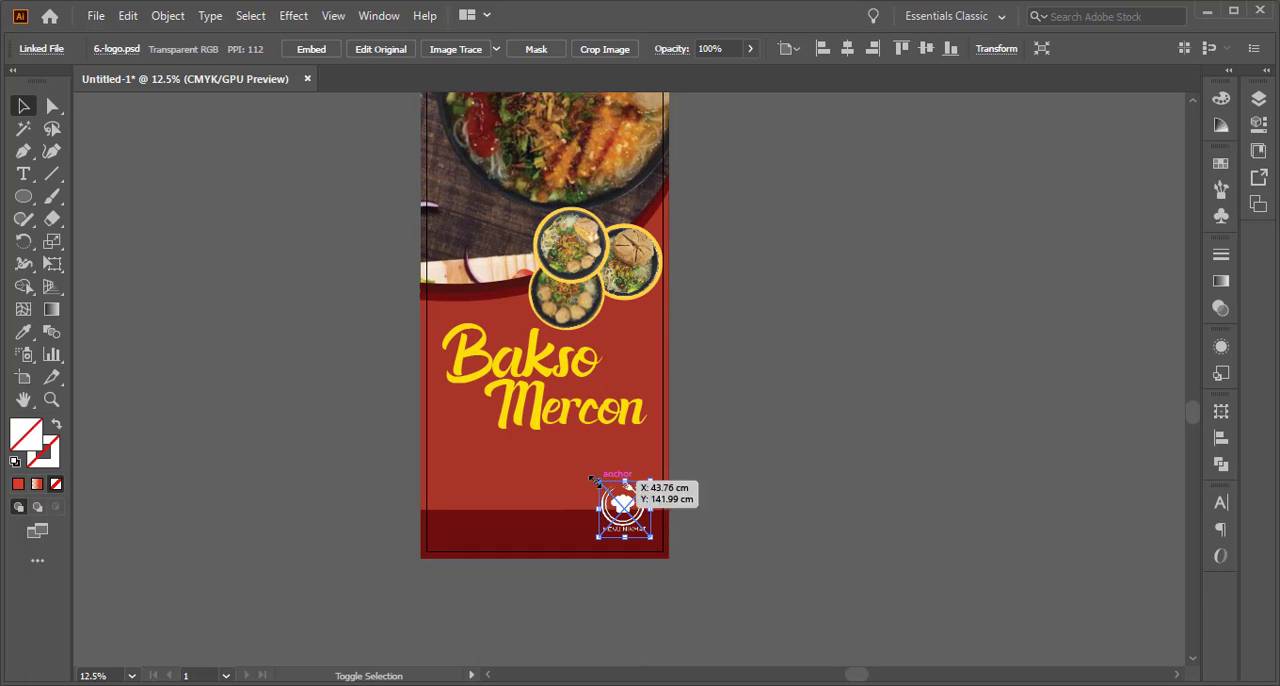
left_click_drag(599, 481, 593, 475)
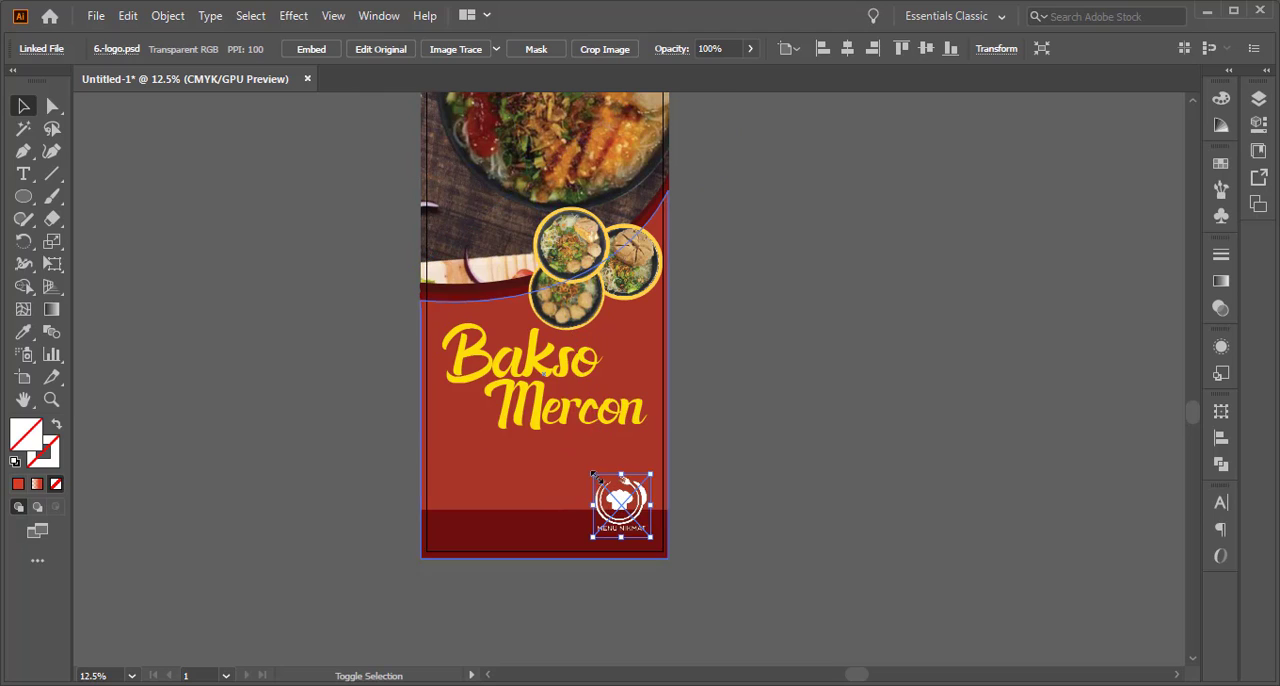
left_click(768, 480)
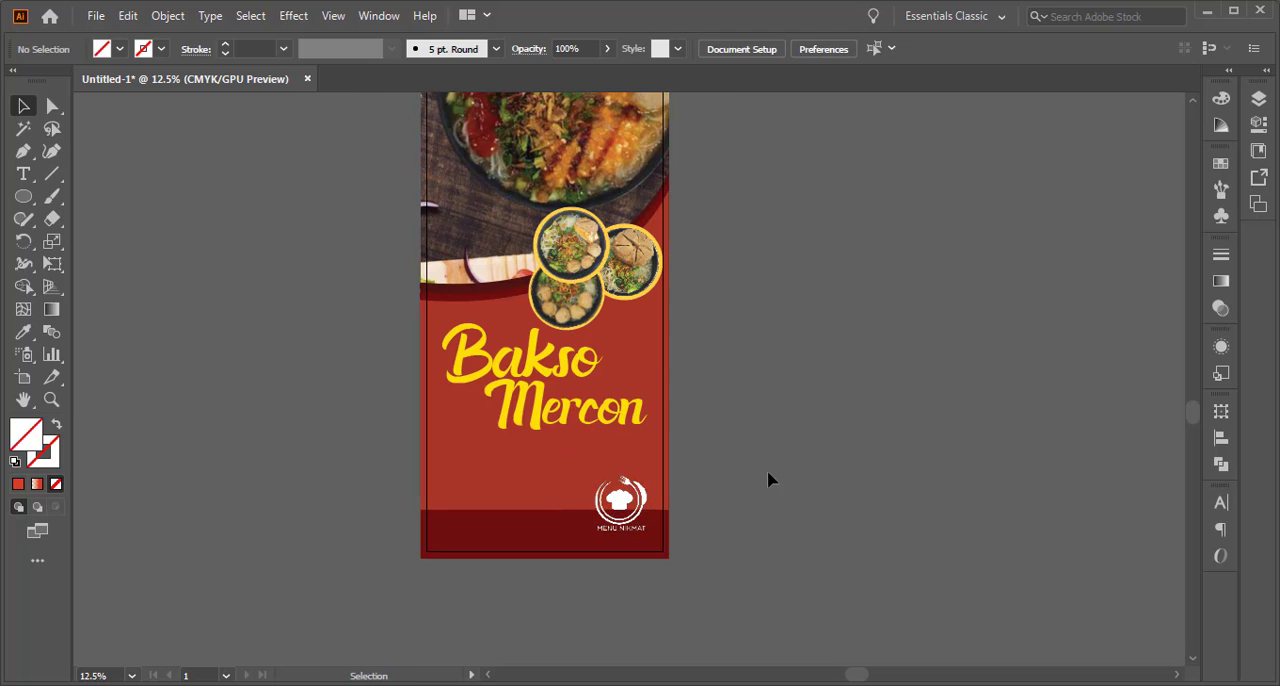
Start a new point text on the red area below the Bakso Mercon title, near the banner's left margin
left_click(23, 174)
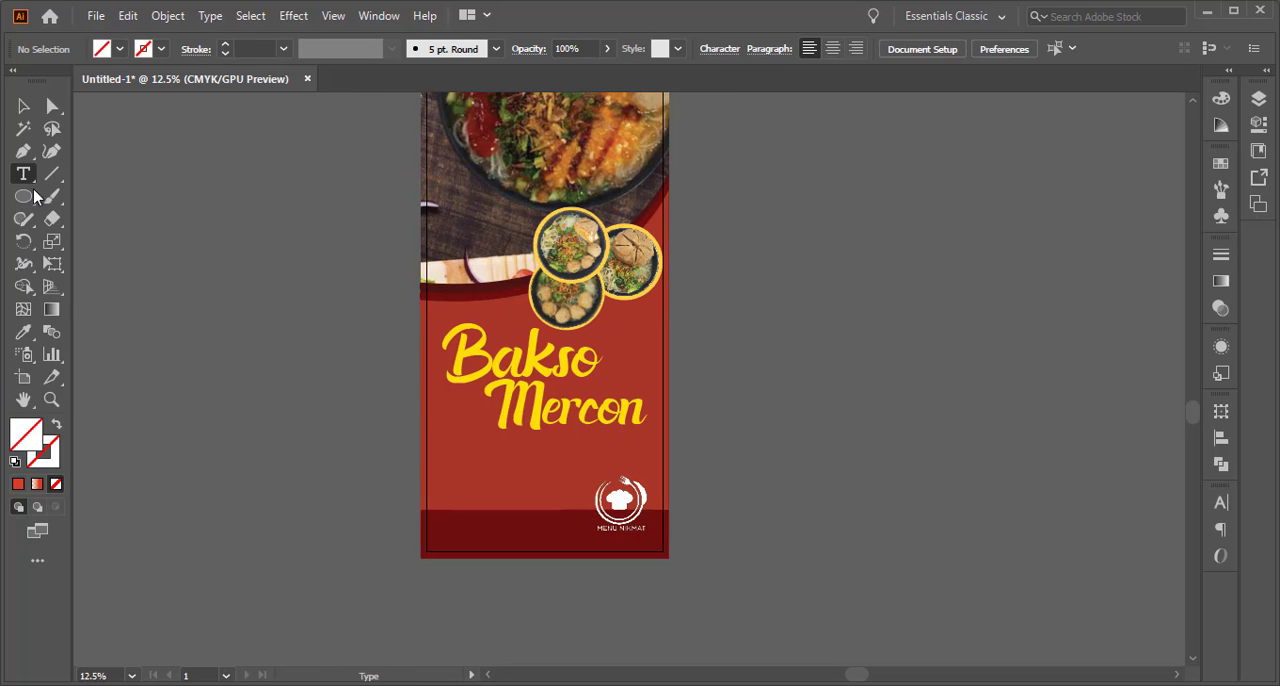
left_click(462, 467)
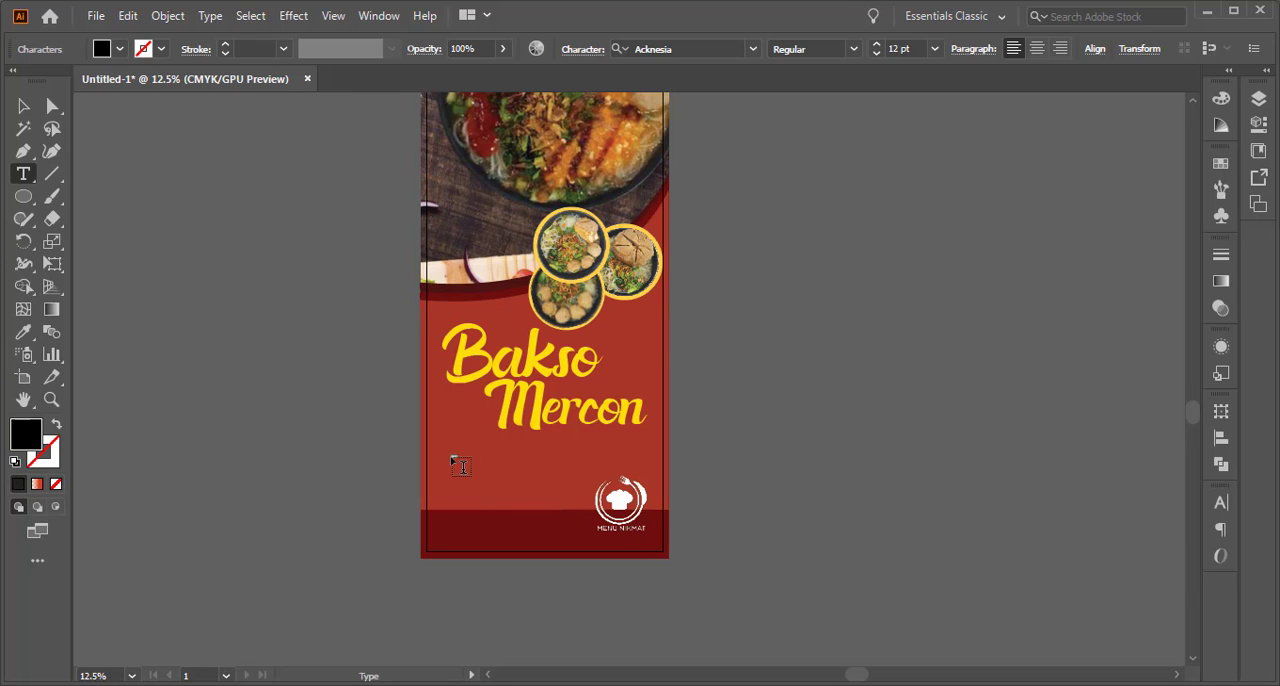
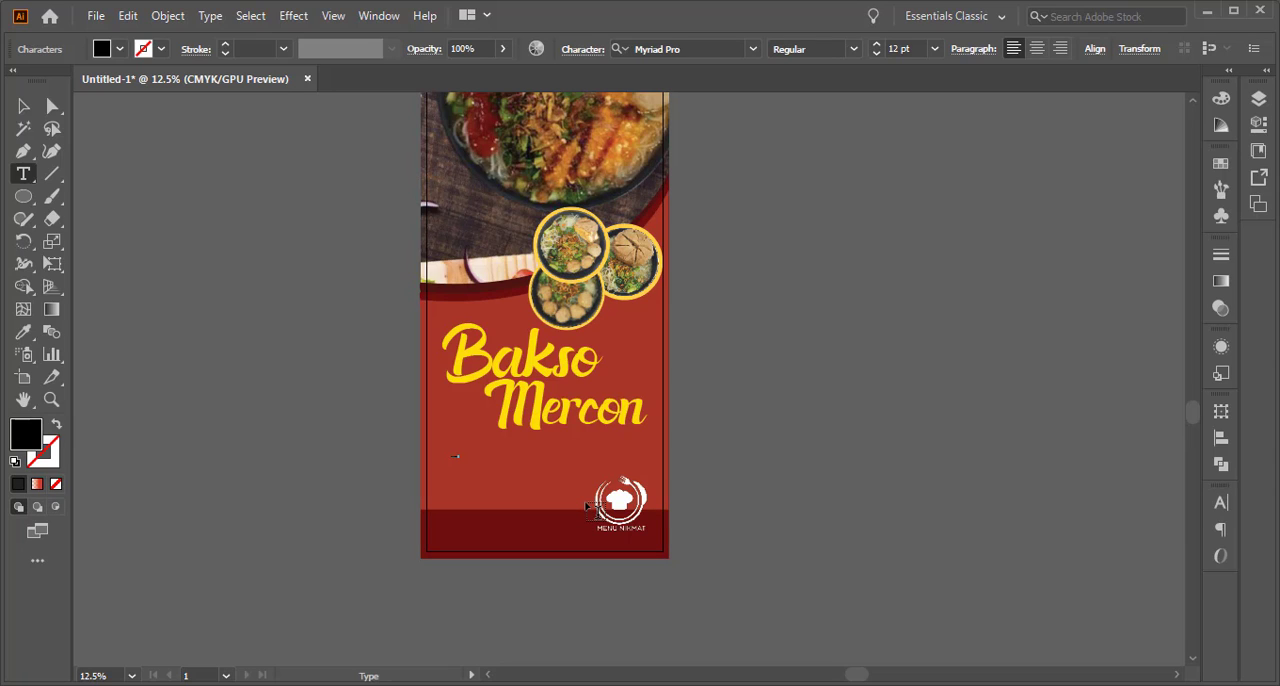
Enlarge the small text below the Bakso Mercon title to about 174 pt in the Acknesia font, near the banner's left margin
left_click(23, 105)
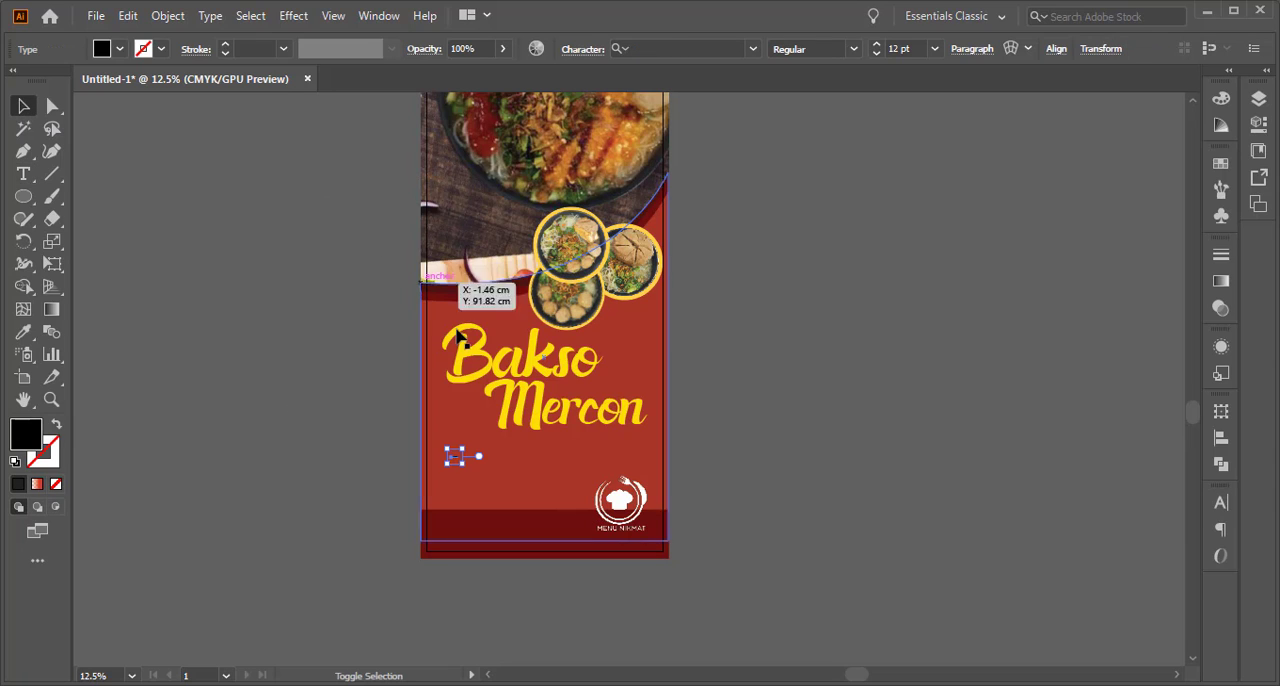
left_click_drag(466, 466, 556, 537)
left_click_drag(499, 471, 565, 526)
left_click_drag(515, 478, 512, 460)
Replace the wording of the black text below the title with "Sedia :"
double_click(508, 457)
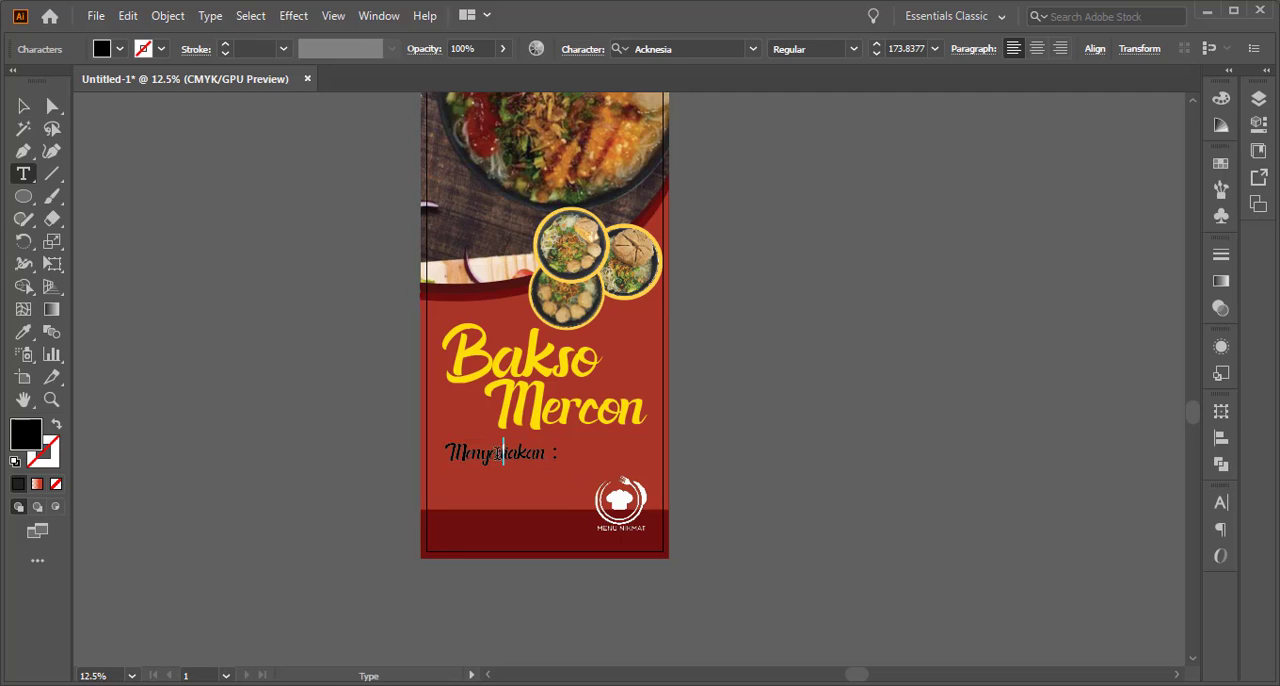
key("ctrl+a")
type("Sedia ")
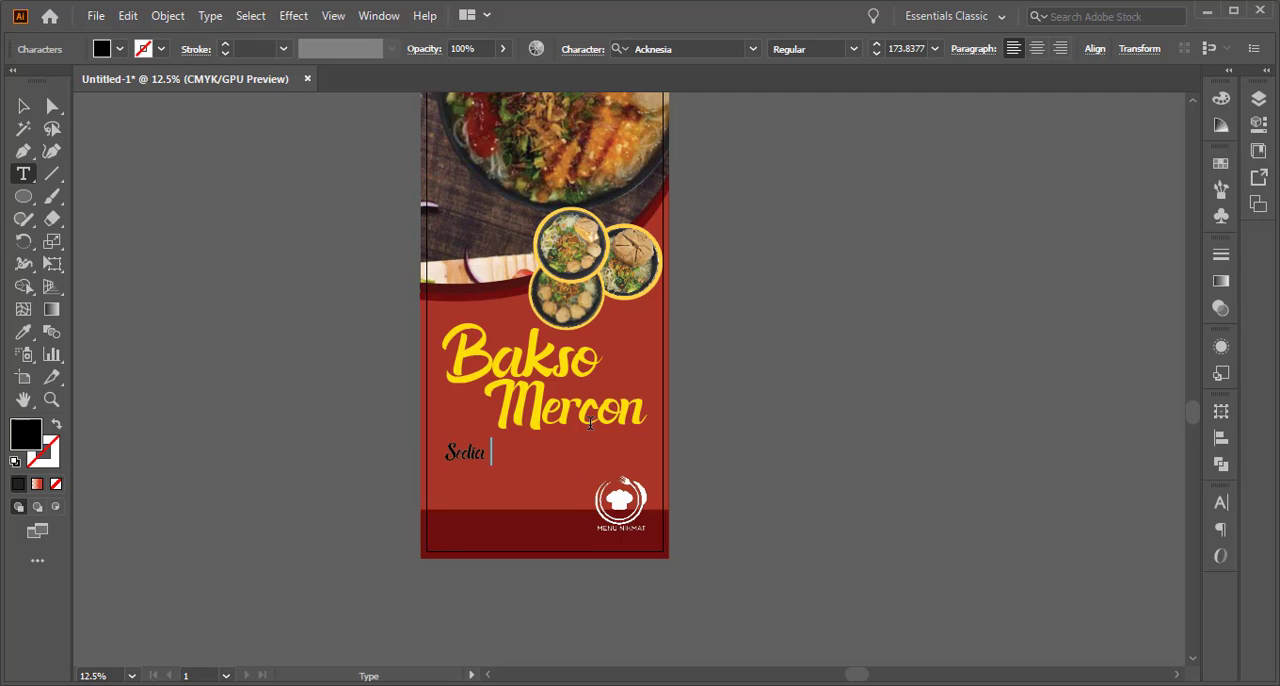
type(":")
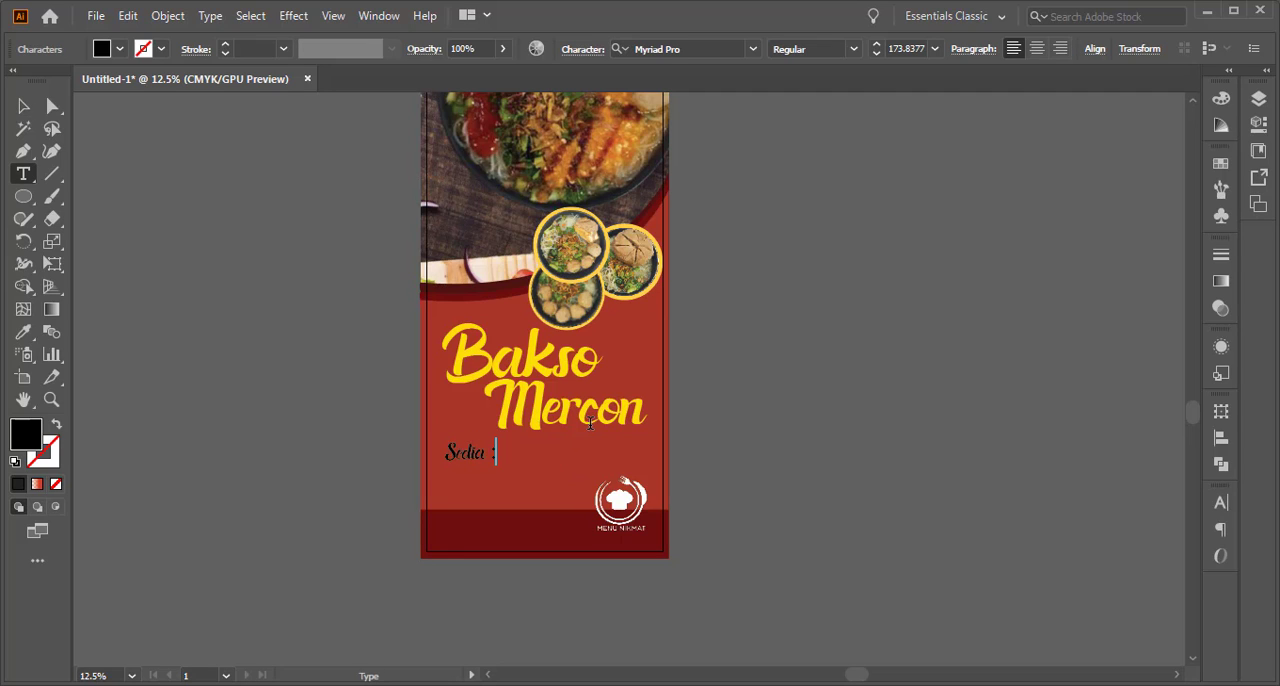
Change the fill colour of the "Sedia :" text to white
left_click(23, 106)
double_click(28, 441)
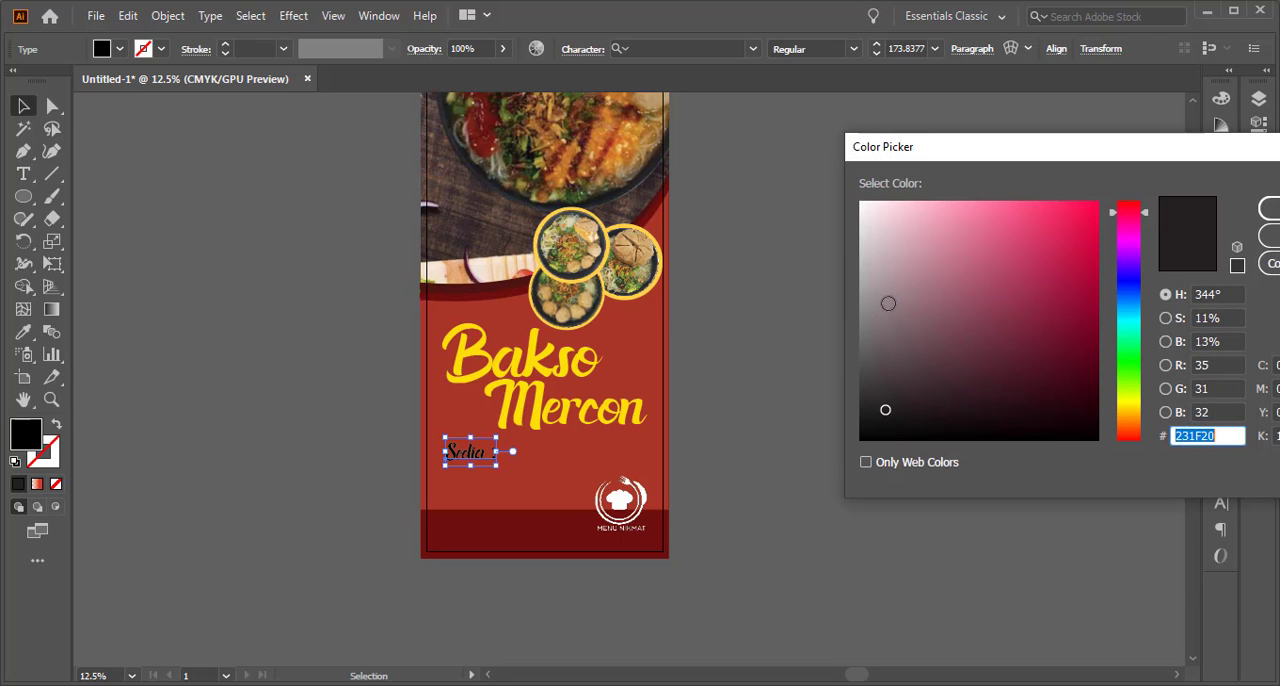
left_click_drag(886, 300, 846, 185)
left_click(1265, 204)
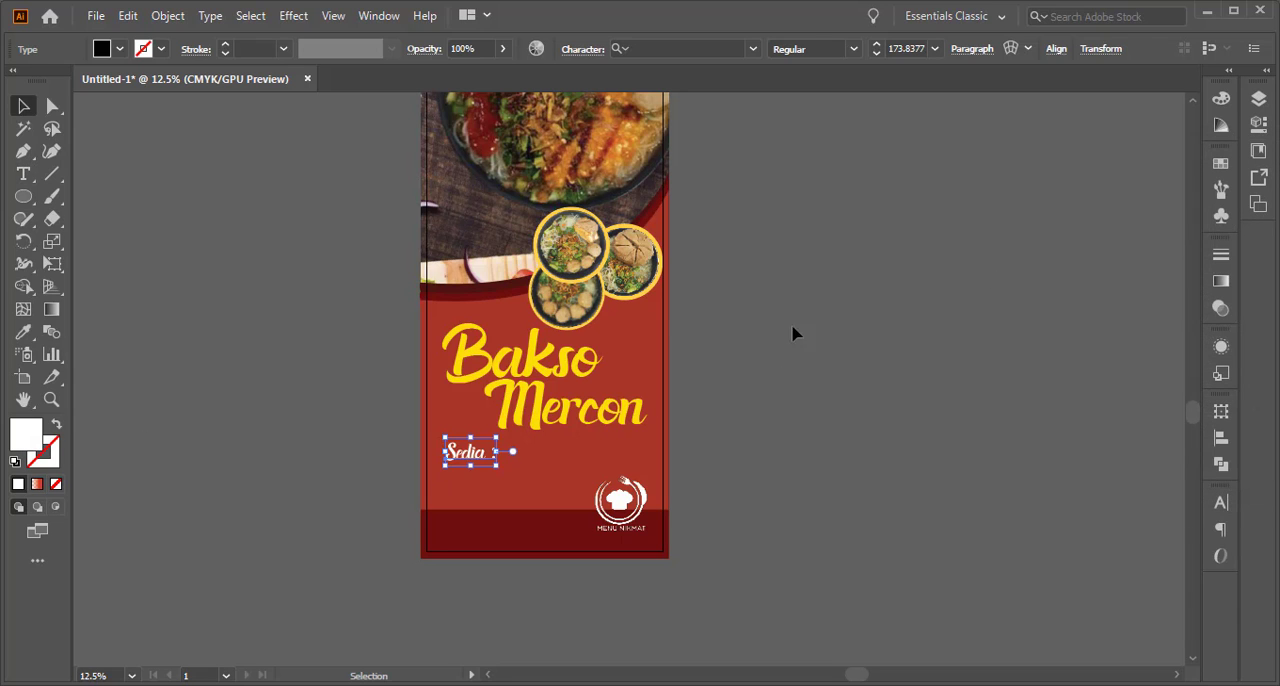
Duplicate the "Sedia :" text slightly below and right of the original and change the copy's wording to "Bakso Beranak"
left_click(443, 465)
left_click(468, 460)
left_click_drag(464, 460, 485, 492)
key("t")
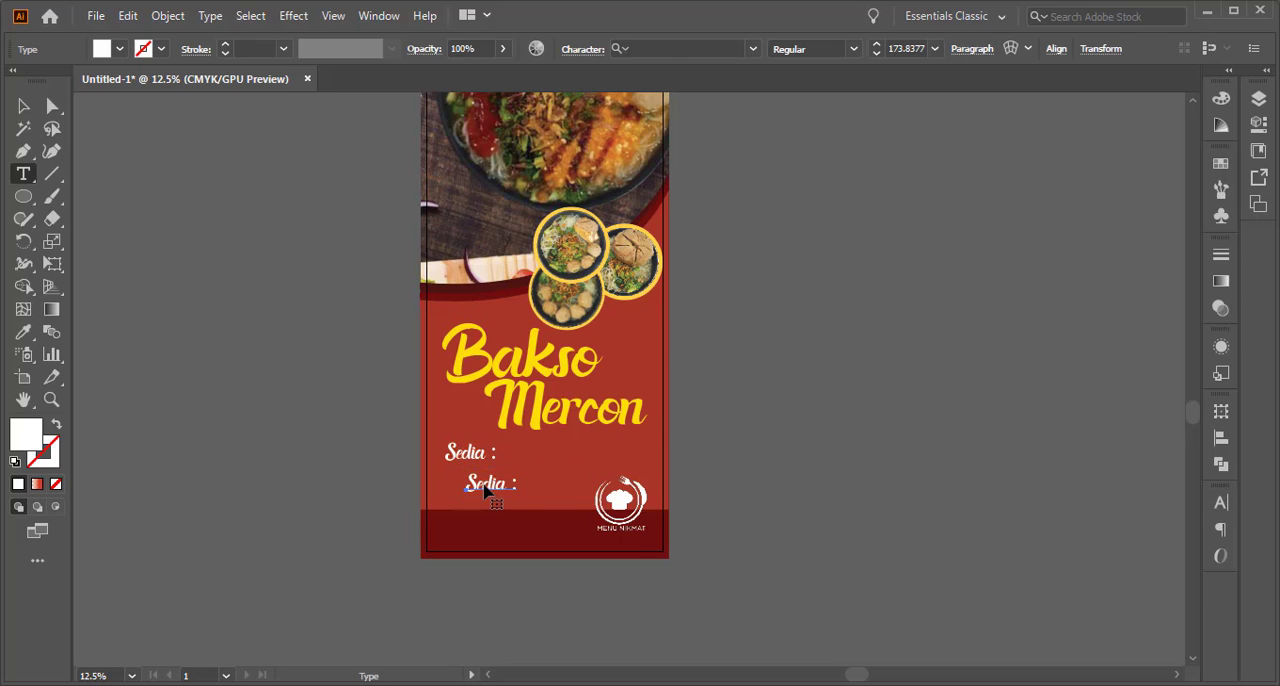
triple_click(485, 487)
type("Bakso Beranak")
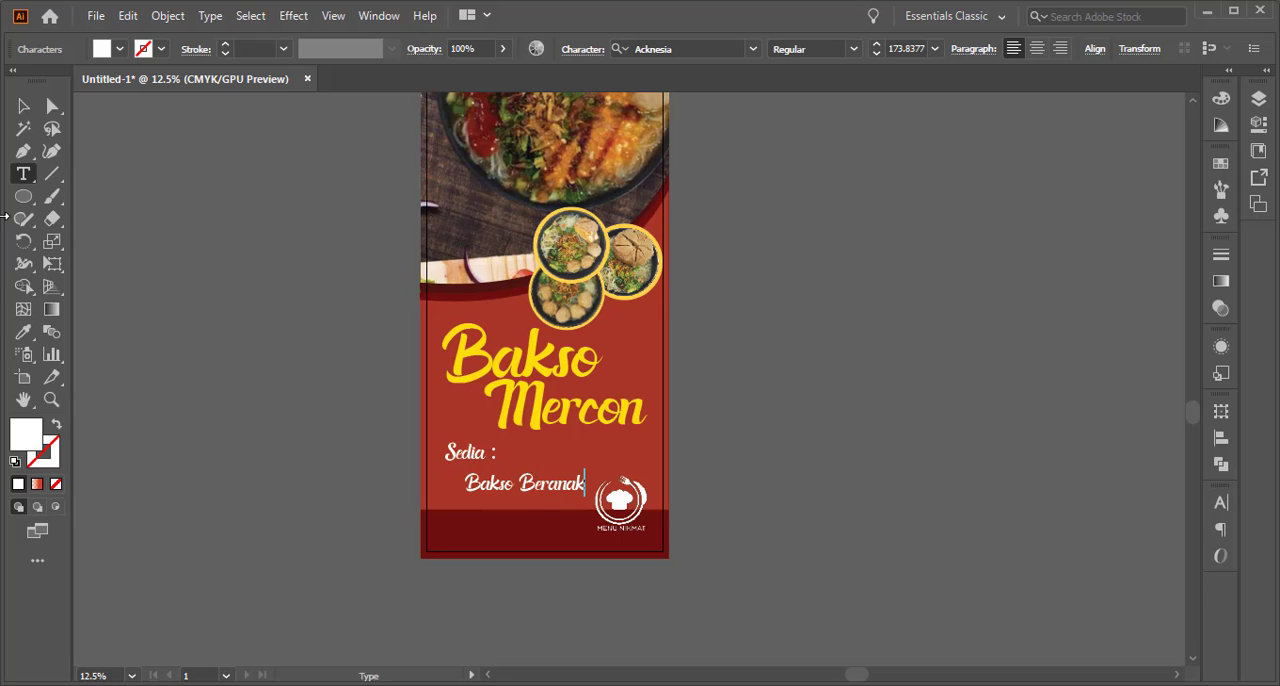
left_click(23, 105)
Move "Bakso Beranak" closer under "Sedia :", enlarge it to about 206 pt, and park the Menu Nikmat logo outside the artboard
left_click(692, 434)
scroll(462, 514, "up", 1)
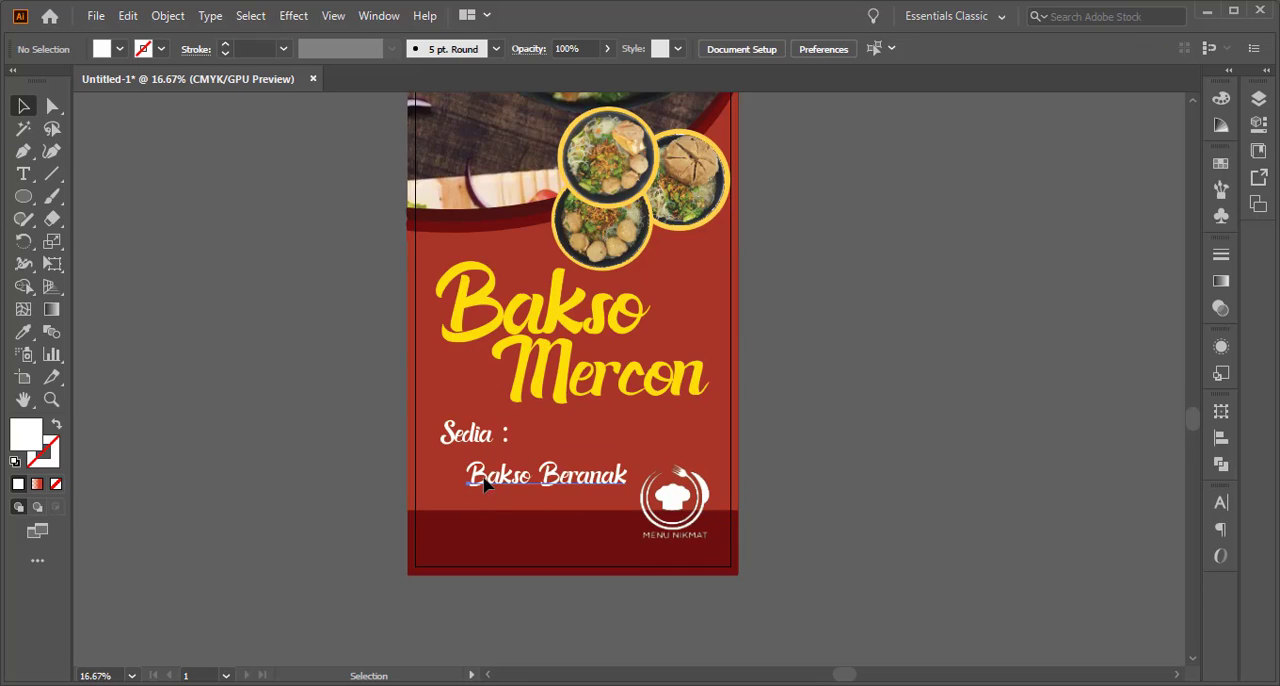
left_click_drag(484, 476, 480, 465)
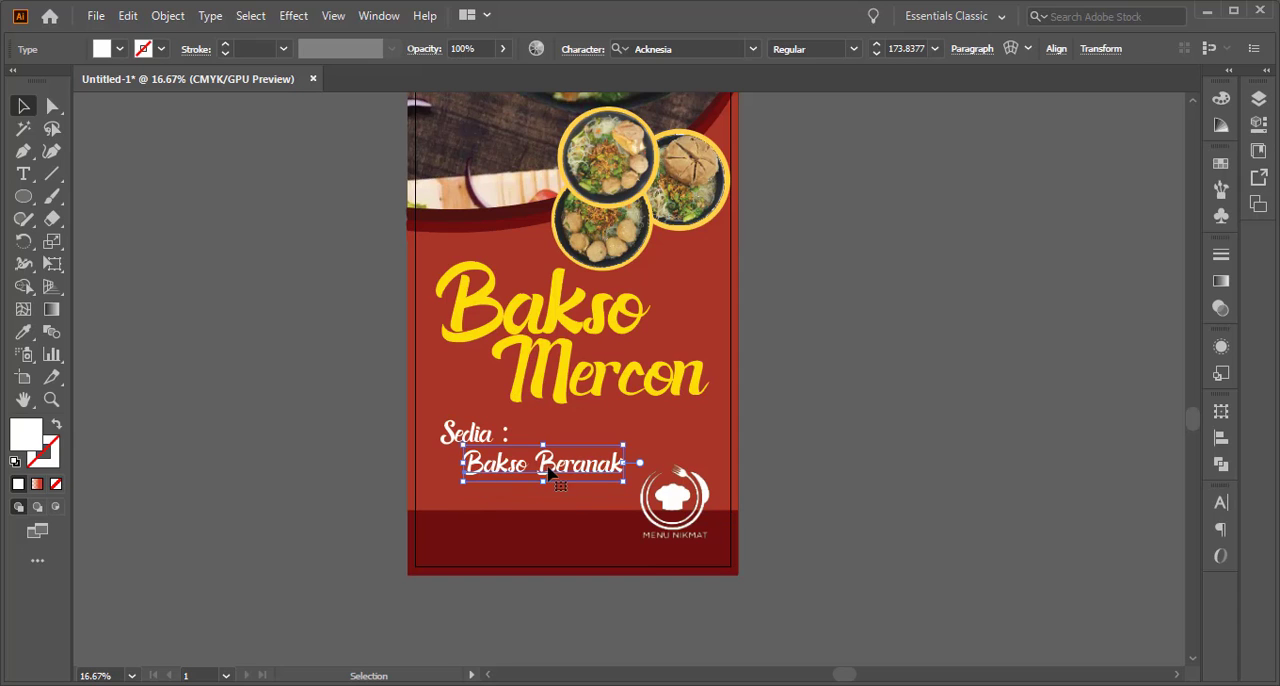
left_click_drag(623, 482, 857, 507)
left_click(610, 476)
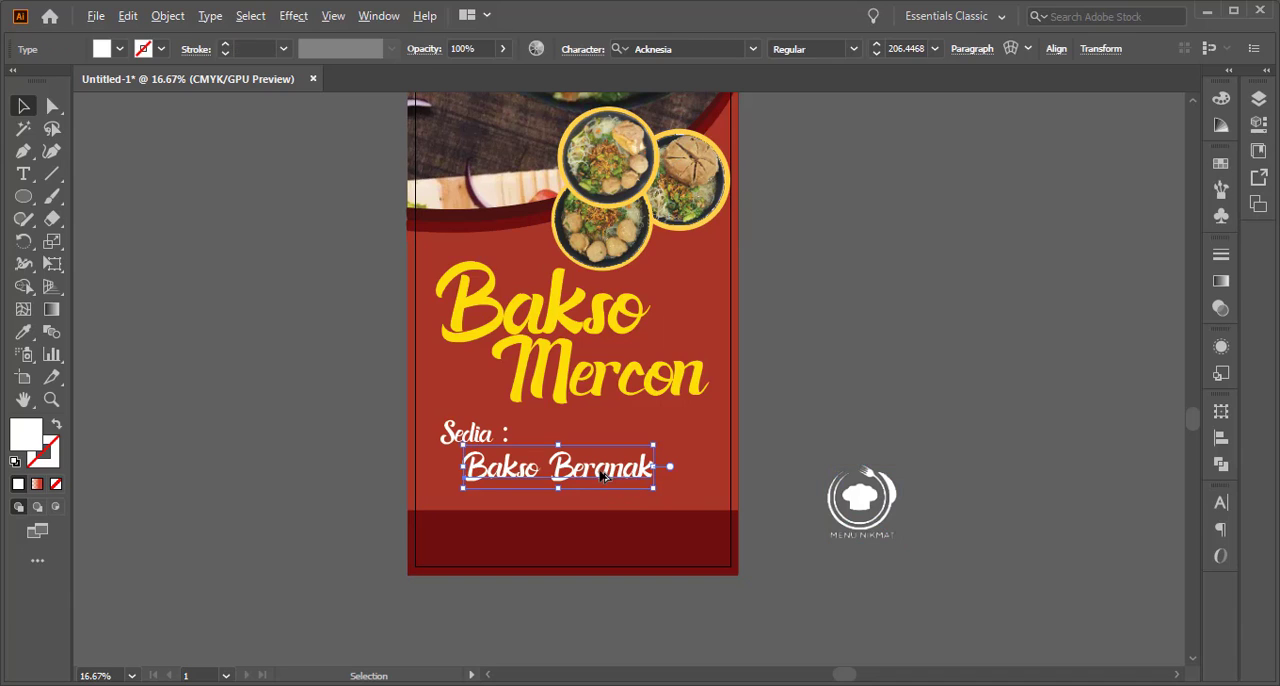
Add the lines "Bakso Tahu" and "Bakso Kecil" below "Bakso Beranak" in the same text object
key("t")
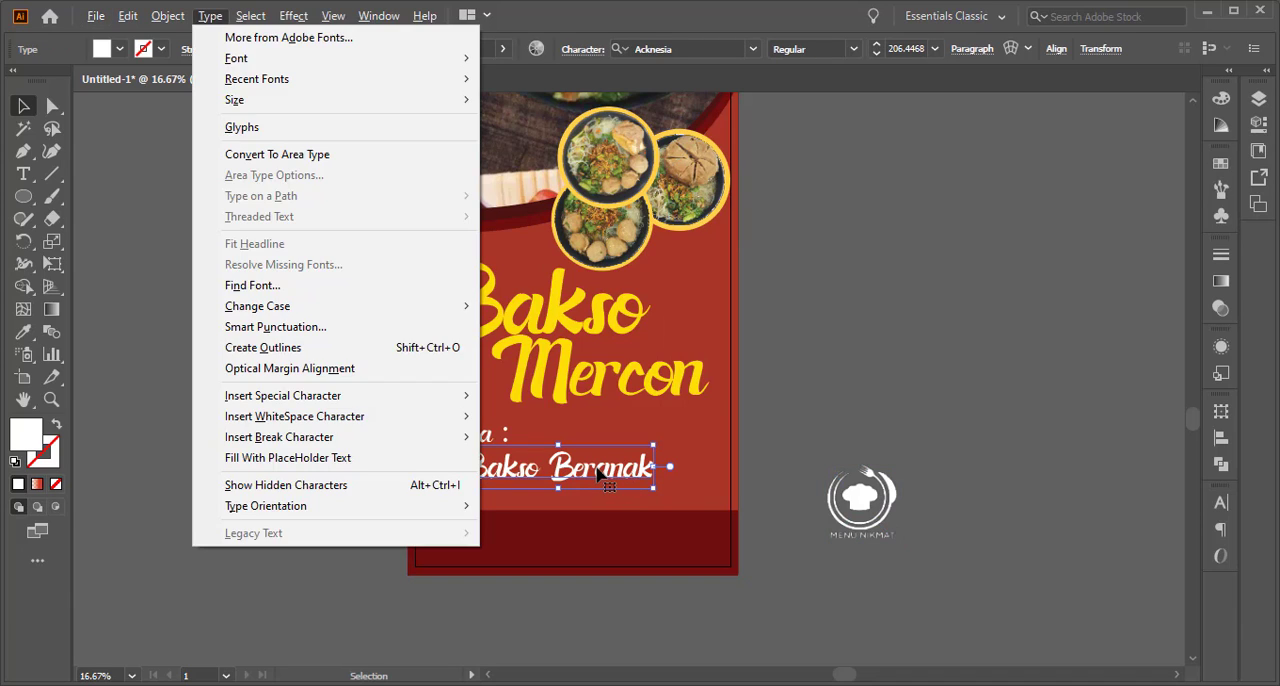
left_click(599, 474)
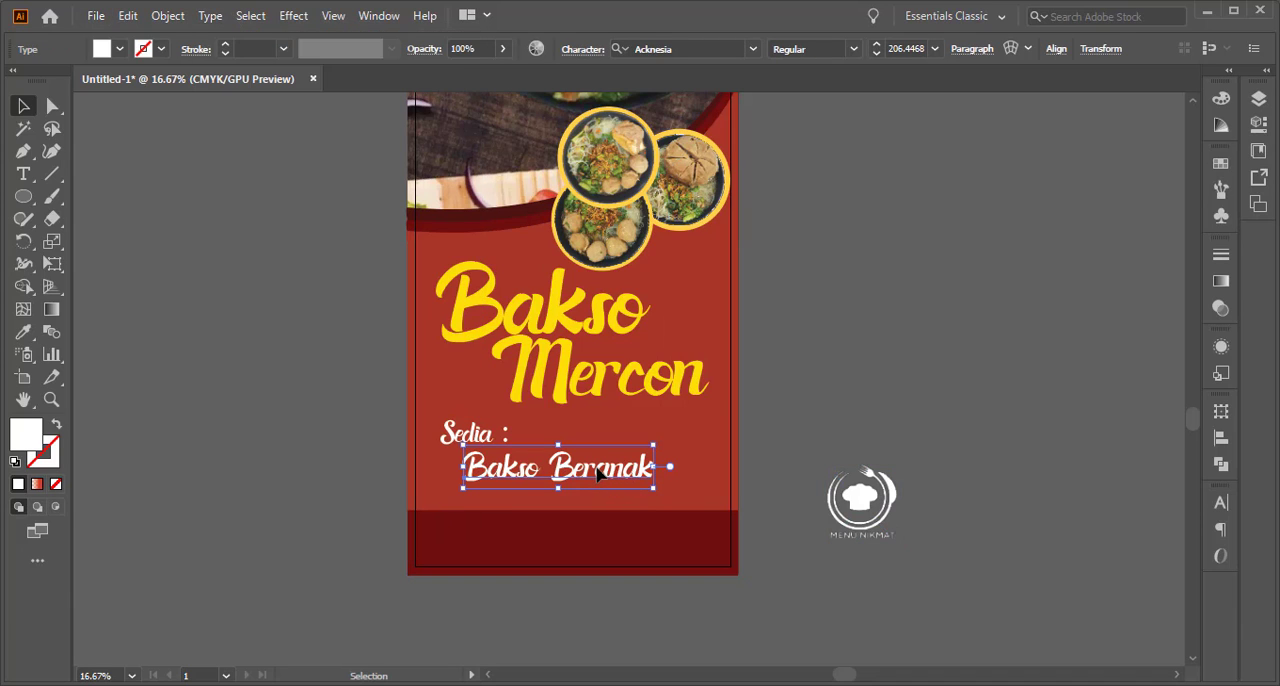
left_click(23, 173)
left_click(598, 470)
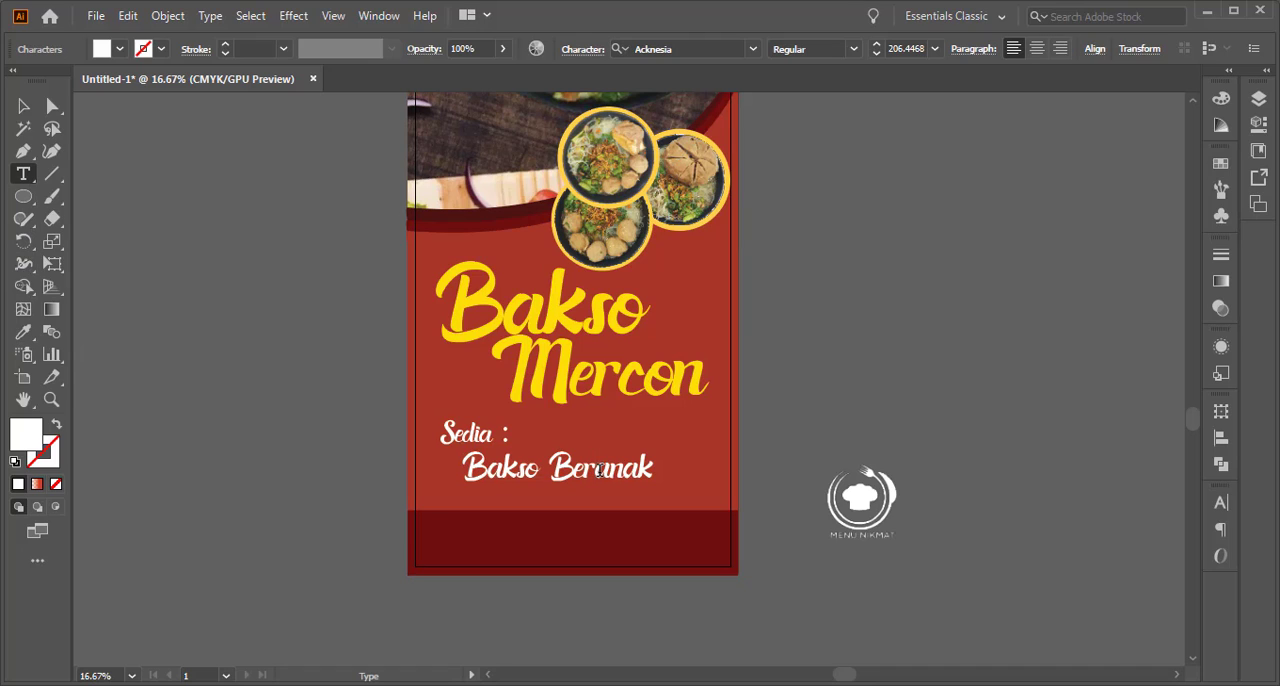
type("Bakso")
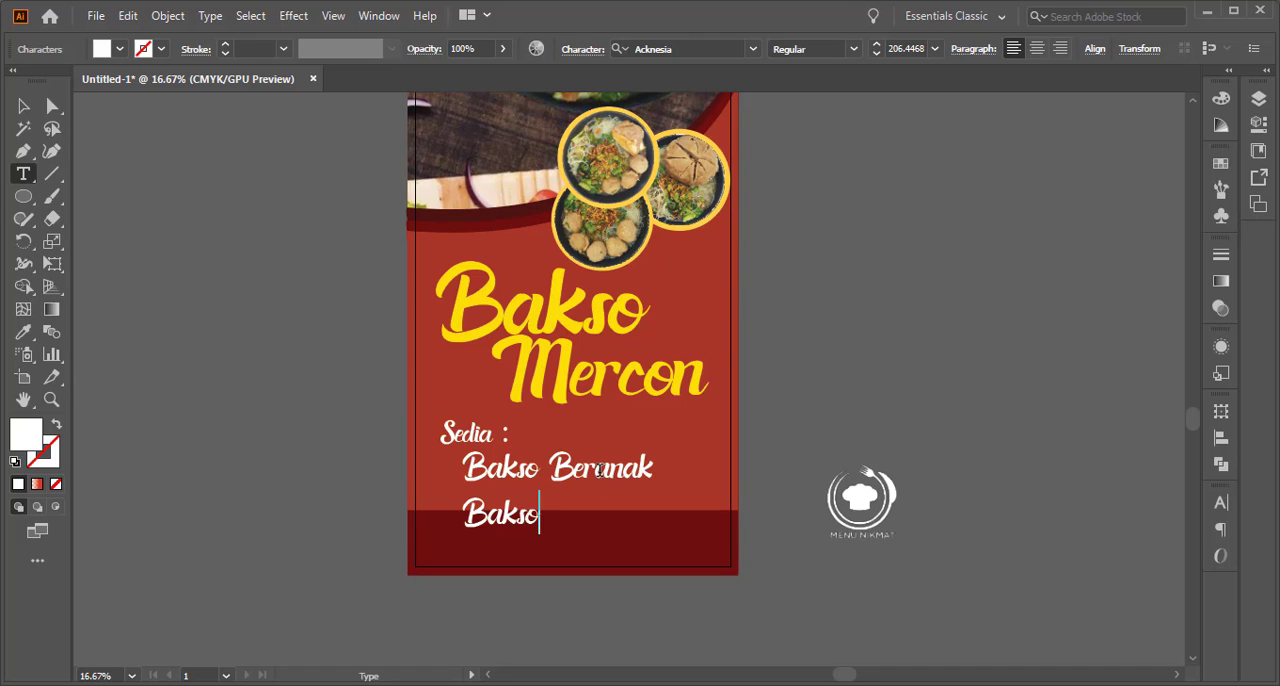
type(" Tahu ")
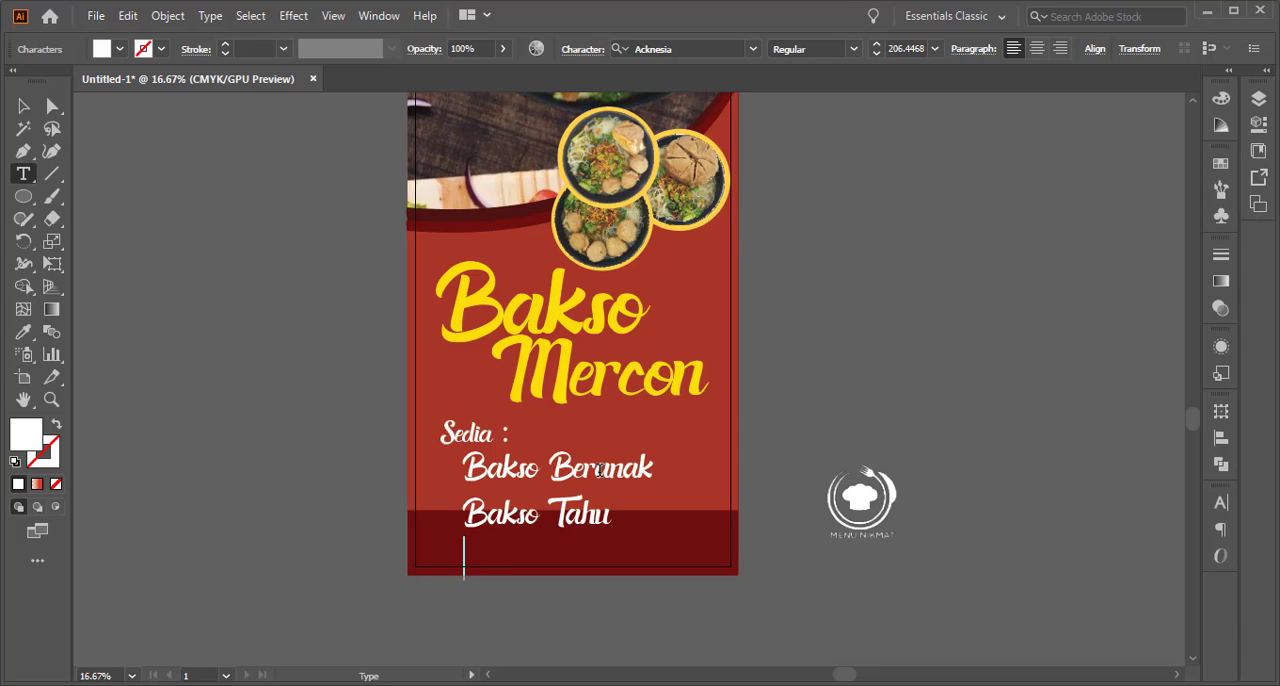
type("Bakso Kecil")
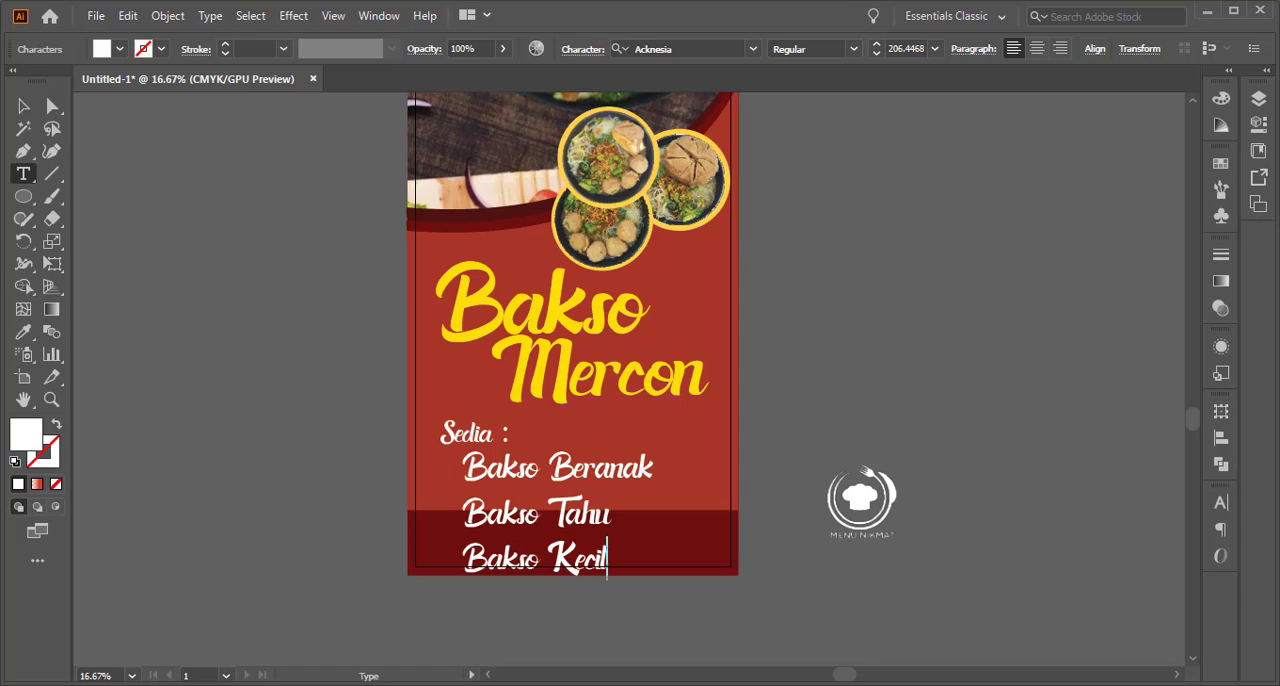
left_click(23, 106)
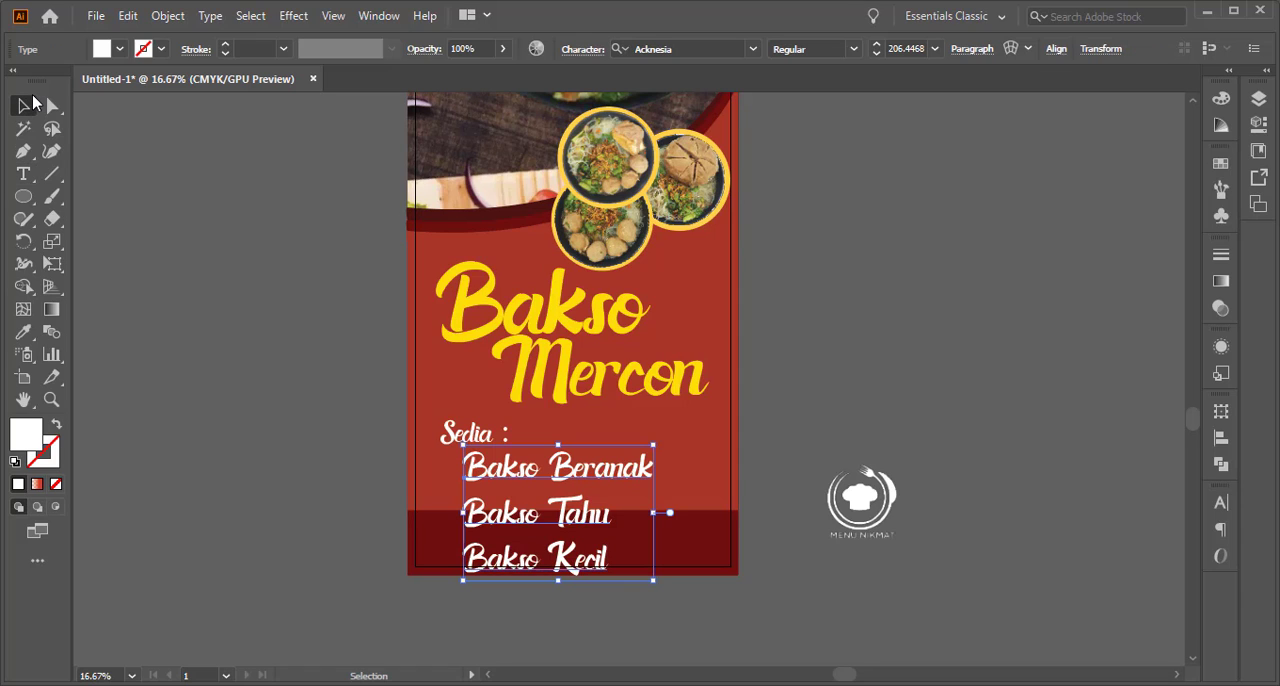
Reduce the leading of the three-line bakso list to 203 pt
left_click(1222, 503)
left_click(1129, 575)
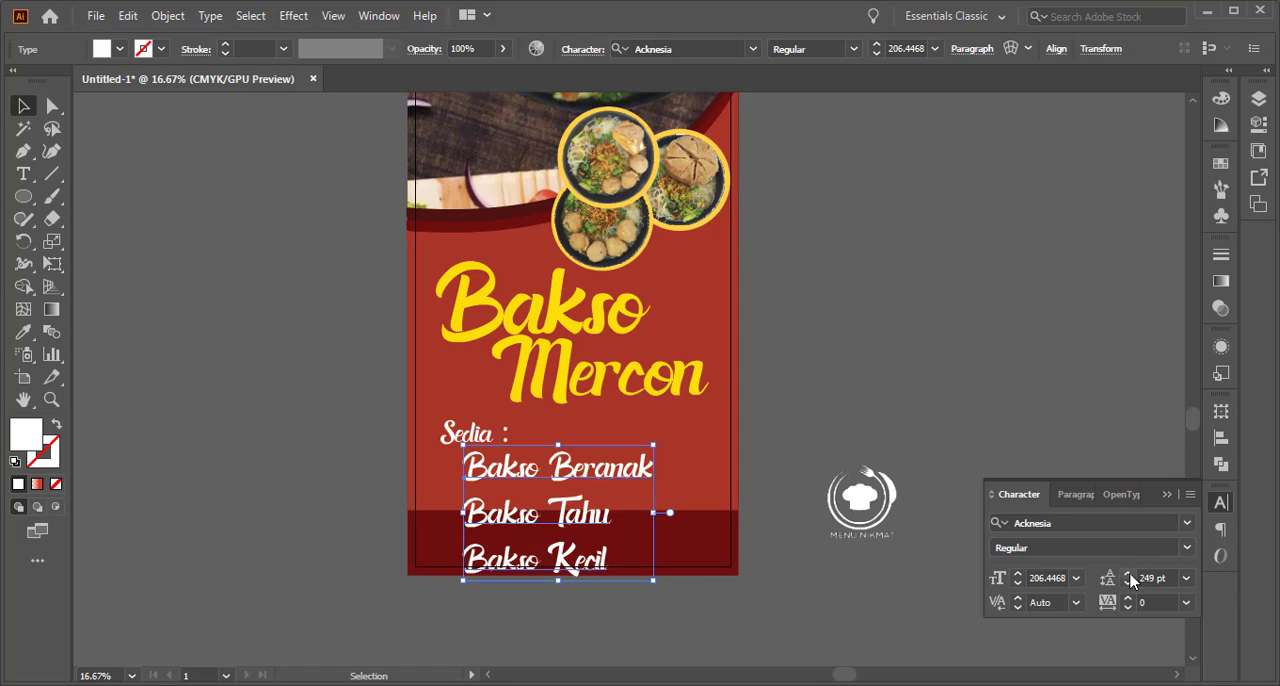
left_click(1128, 584)
left_click(1128, 584)
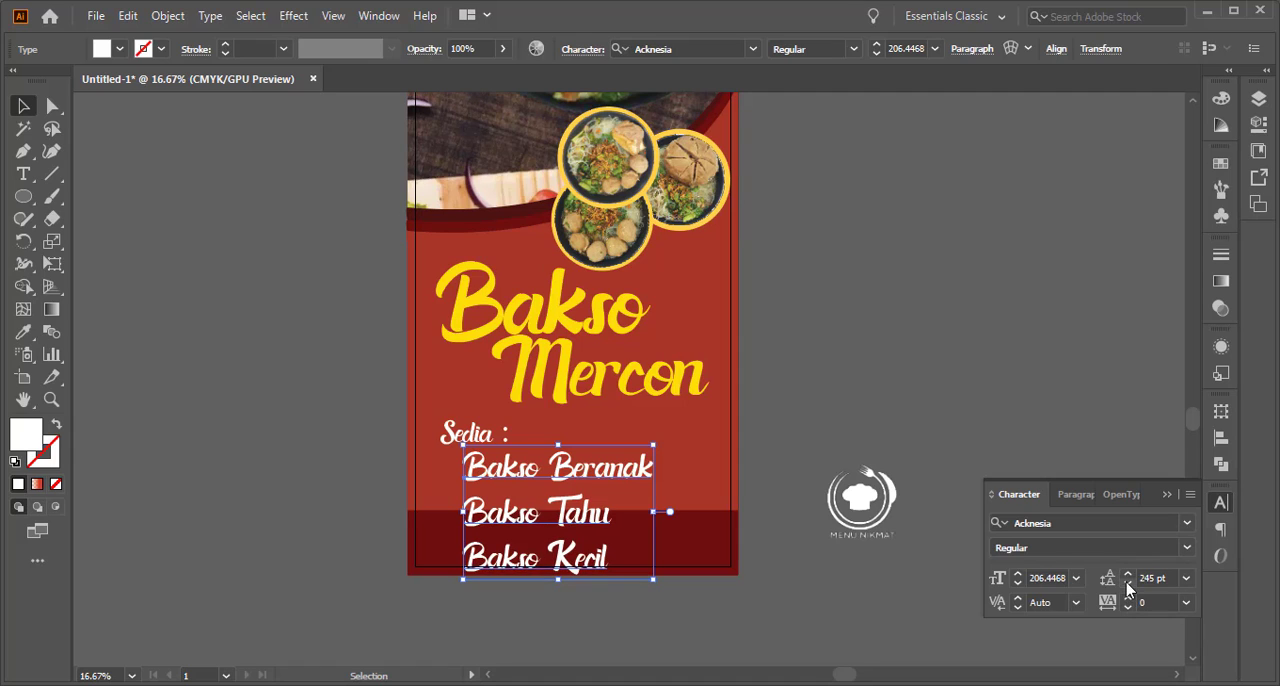
left_click(1128, 584)
left_click(1128, 584)
left_click(1128, 584)
left_click(1128, 584)
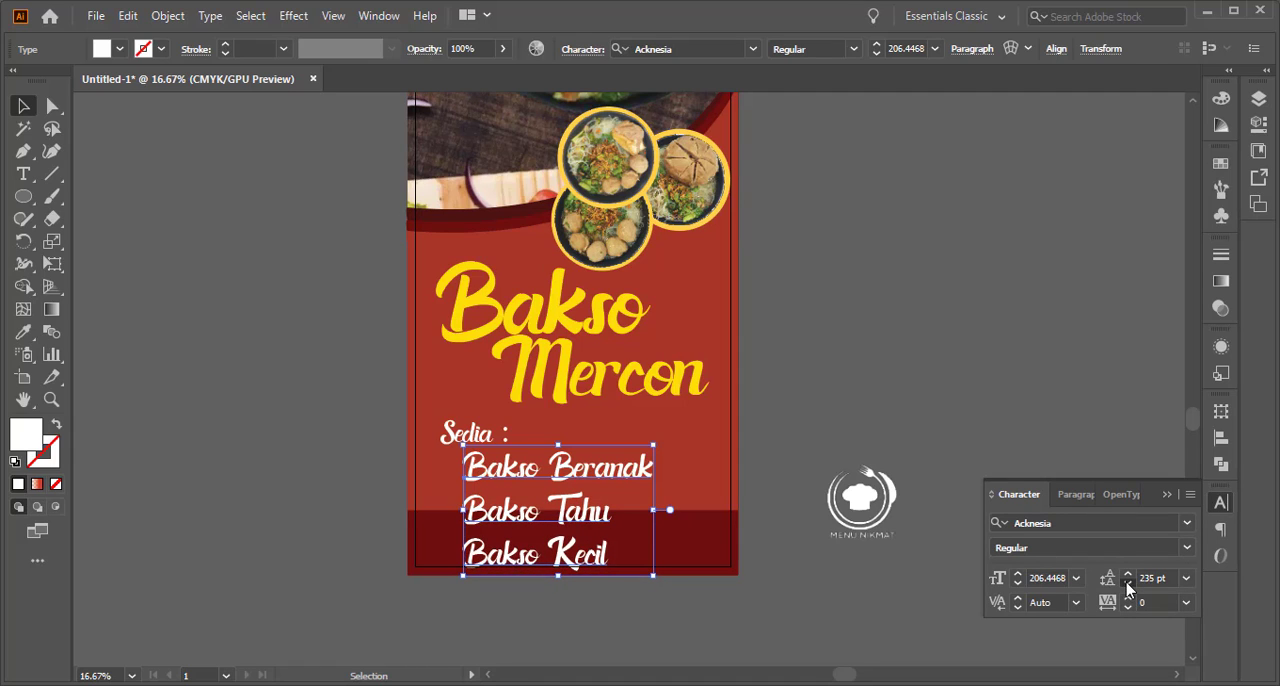
left_click(1128, 584)
left_click(1128, 584)
left_click(1128, 584)
left_click(1128, 584)
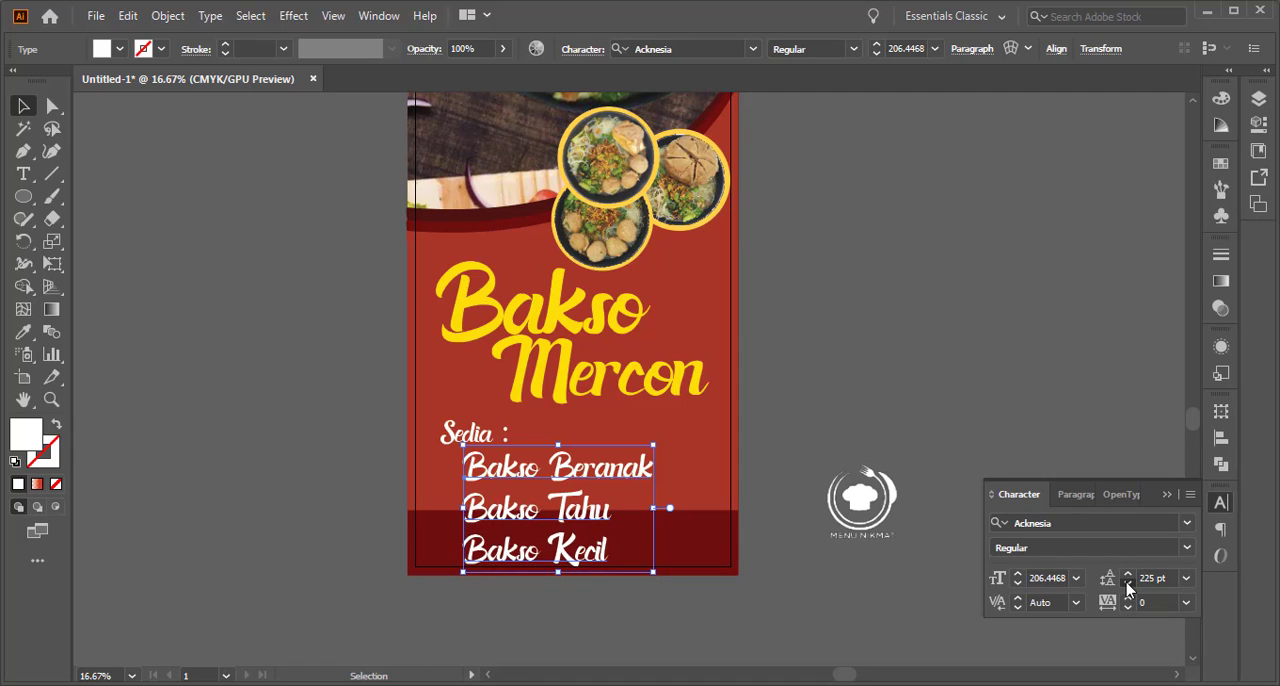
left_click(1128, 584)
left_click(1128, 584)
left_click(1128, 584)
left_click(1128, 584)
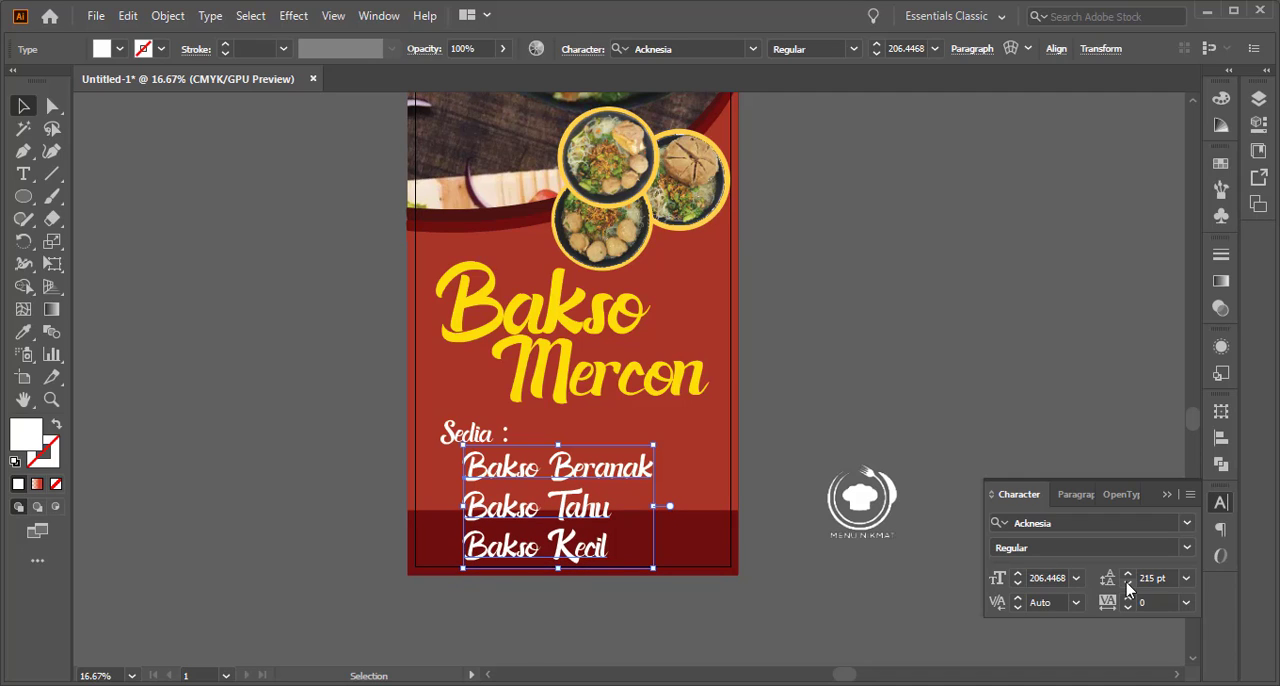
left_click(1128, 584)
left_click(1128, 584)
left_click(1128, 584)
left_click(1128, 584)
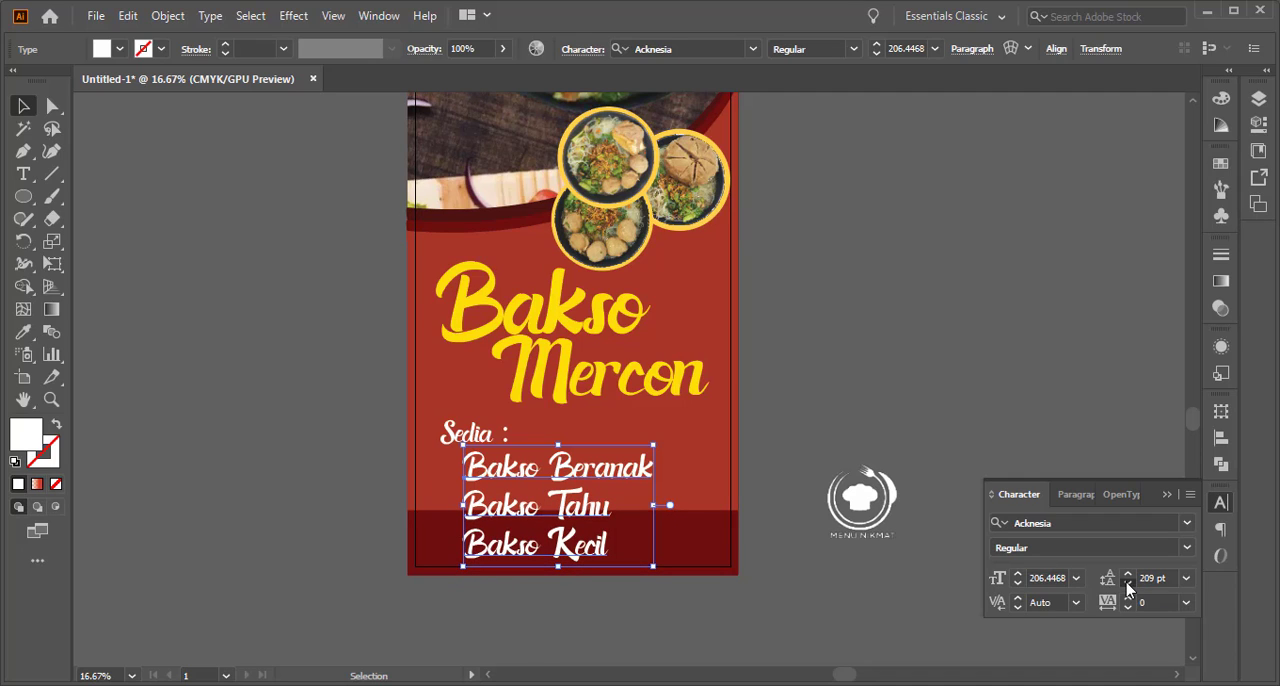
left_click(1128, 584)
left_click(1128, 584)
left_click(1128, 584)
left_click(611, 443)
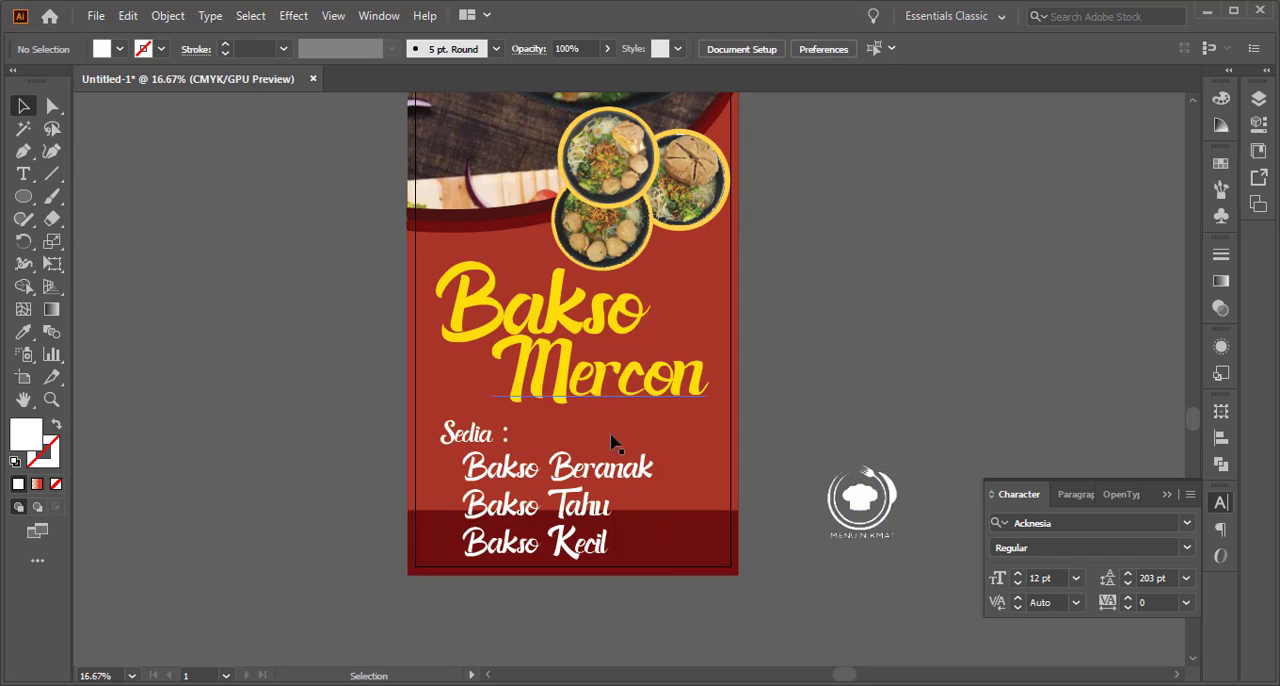
Scale the "Sedia :" heading and the bakso list down together to about five sixths of their size
left_click(478, 440)
left_click(480, 462, "shift")
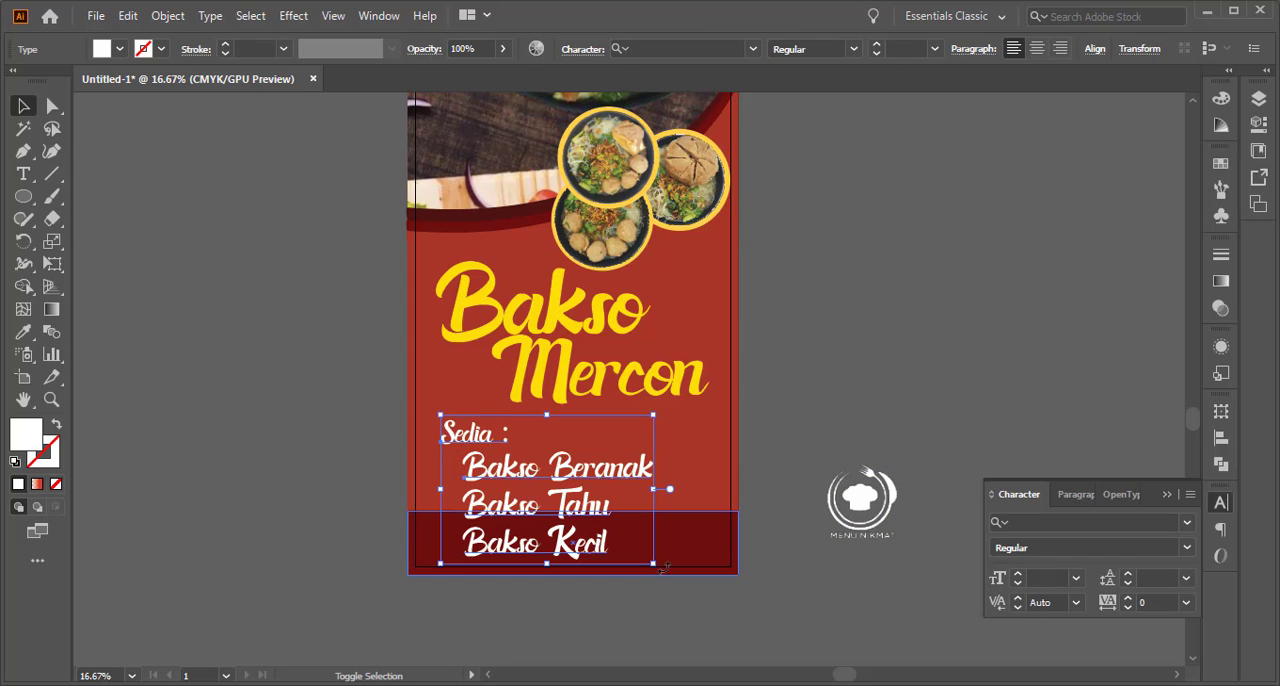
left_click_drag(653, 563, 618, 539)
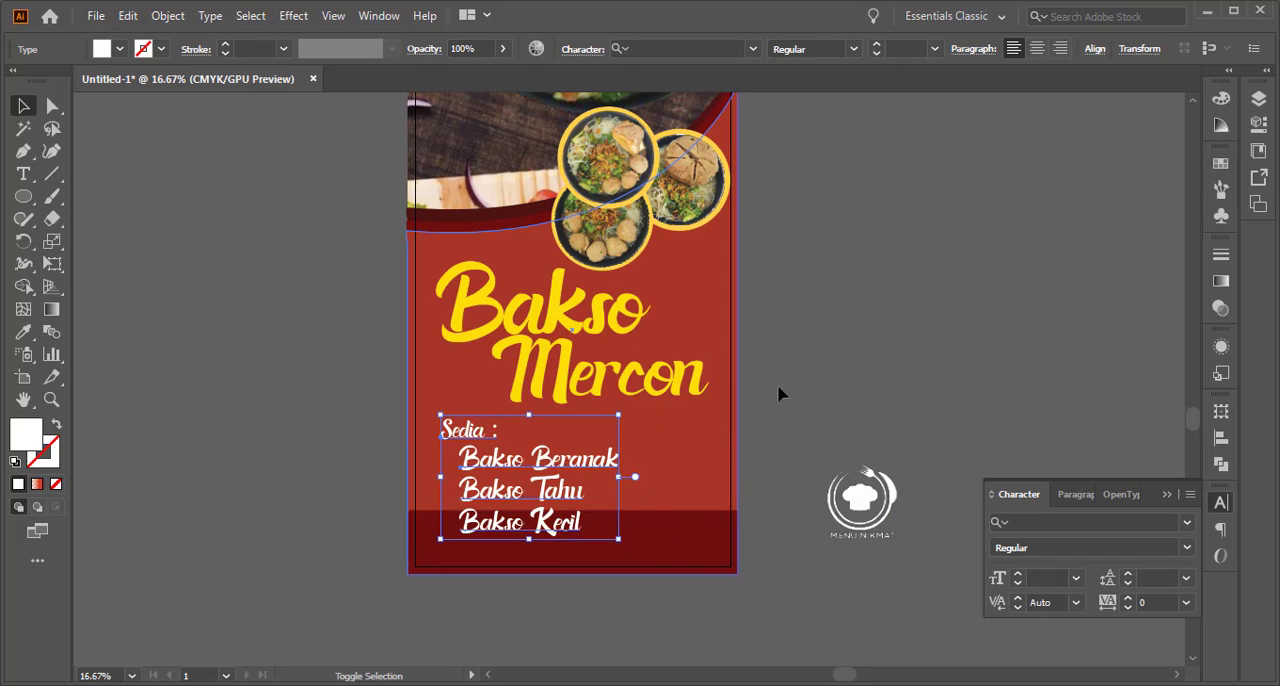
left_click(835, 365)
Scale both words of the yellow Bakso Mercon title down together to about 94 percent
left_click(847, 505)
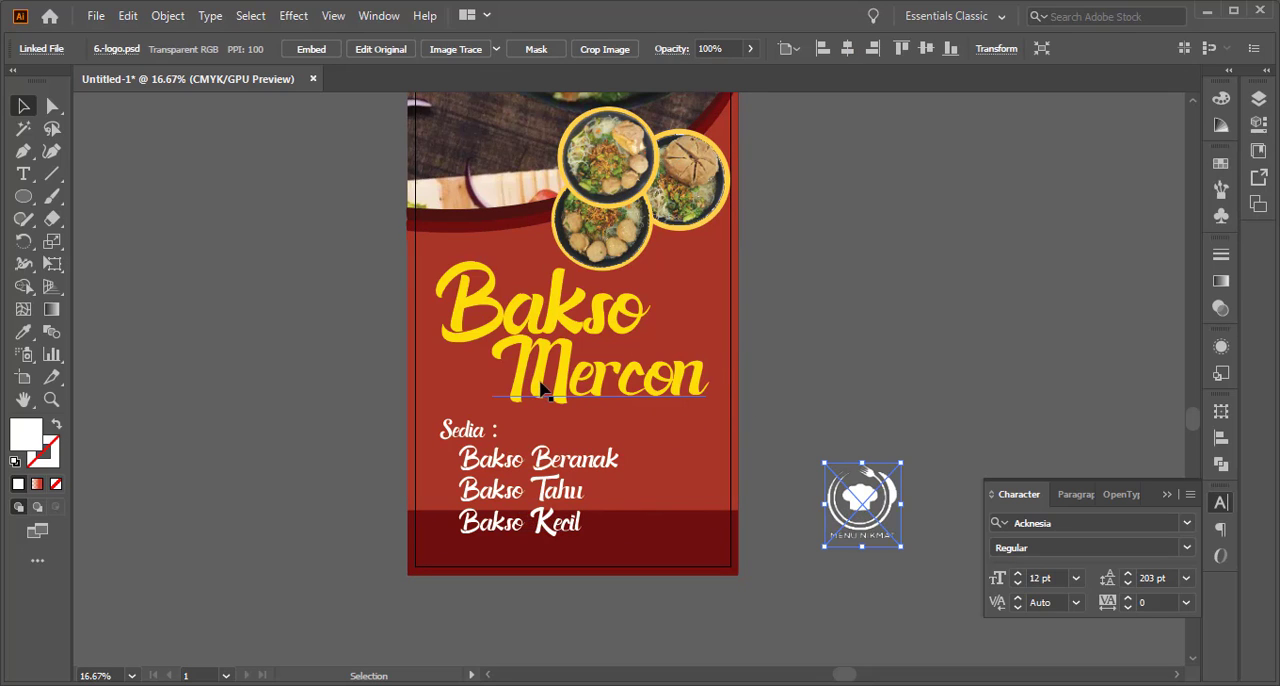
left_click(515, 318)
left_click(496, 306, "shift")
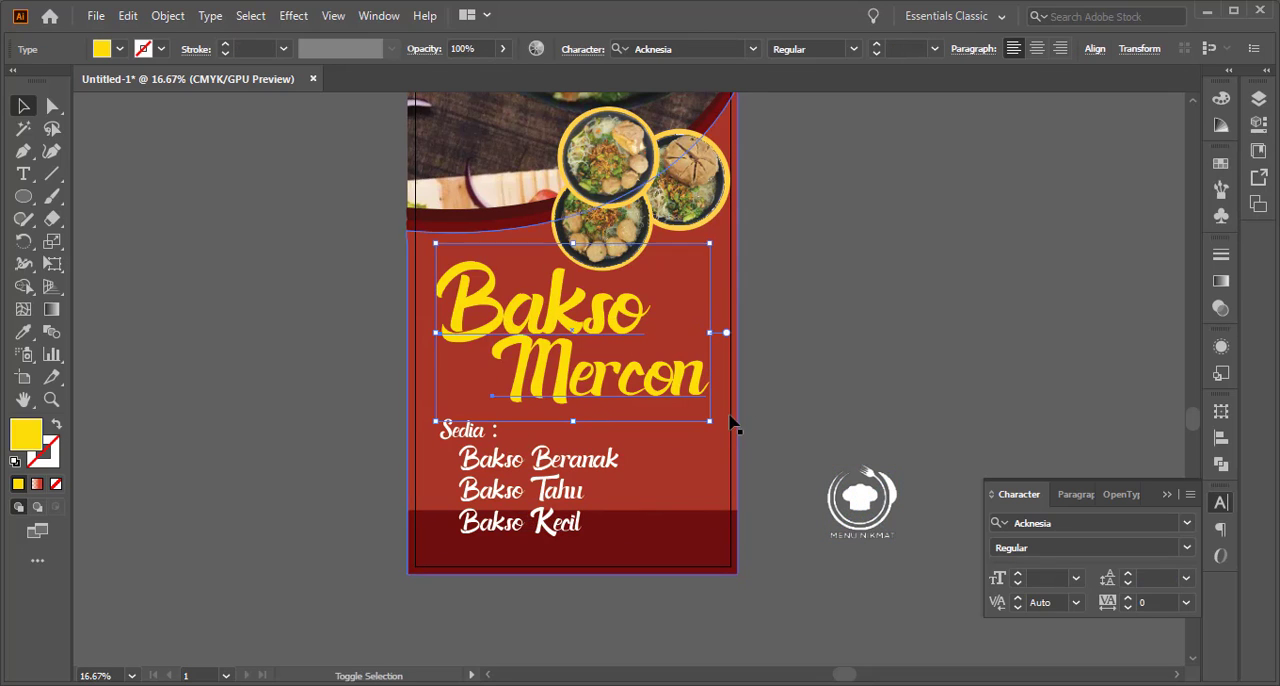
mouse_move(710, 421)
left_mouse_down()
mouse_move(724, 425)
mouse_move(693, 410)
left_mouse_up()
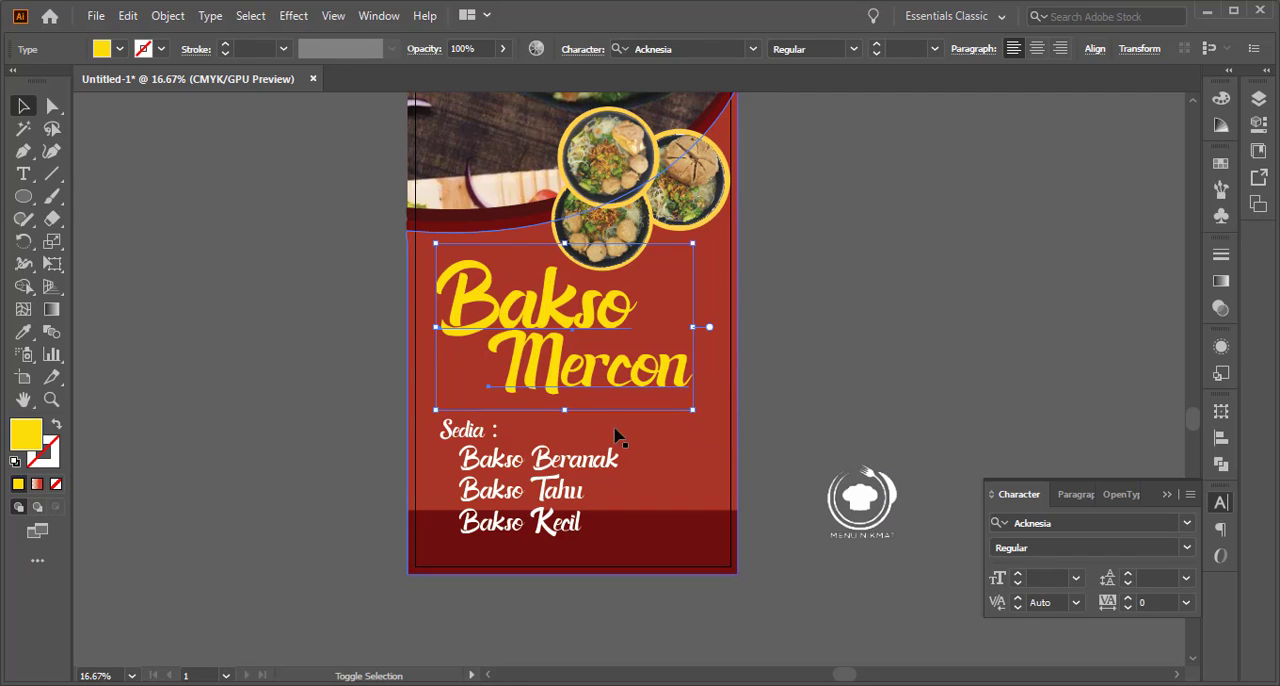
Move the "Sedia :" heading and bakso list up together to sit just beneath the Bakso Mercon title
left_click(474, 438)
left_click(486, 474, "shift")
left_click_drag(486, 474, 485, 451)
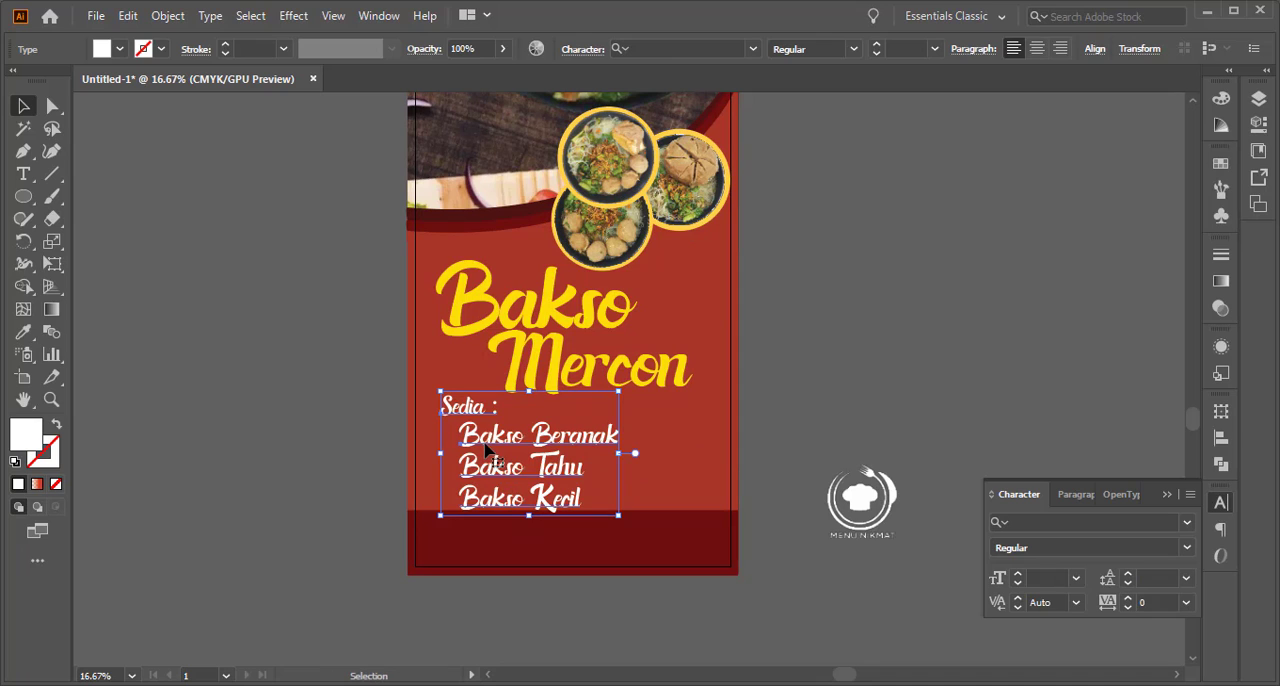
key("shift+Down")
key("Down")
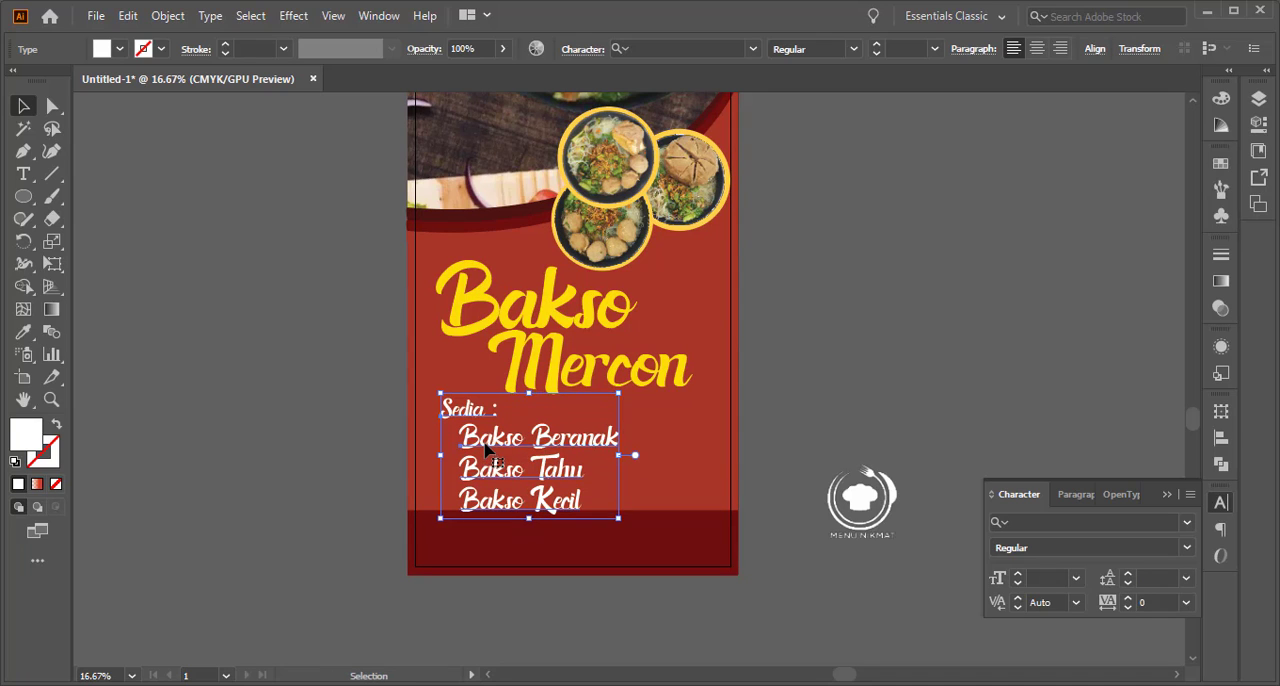
Move the Menu Nikmat logo back onto the banner's lower-right corner beside the bakso list, and collapse the Character settings
left_click_drag(858, 504, 678, 523)
left_click(840, 481)
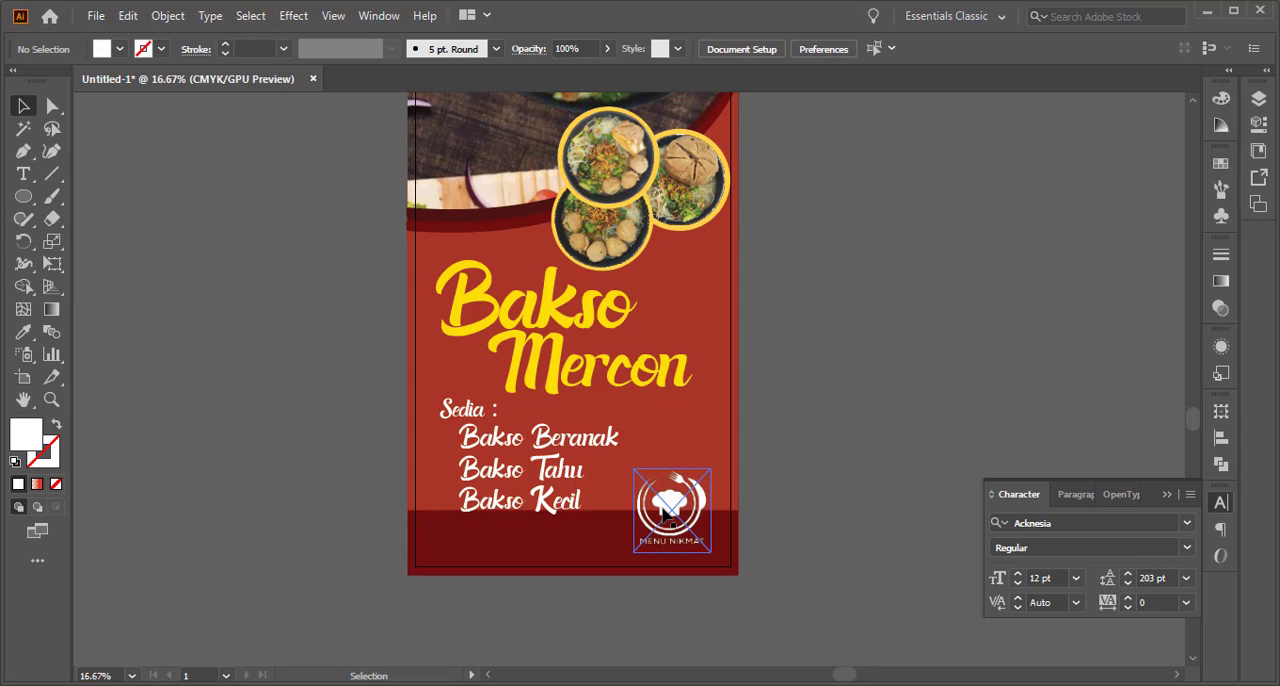
scroll(655, 516, "up", 3)
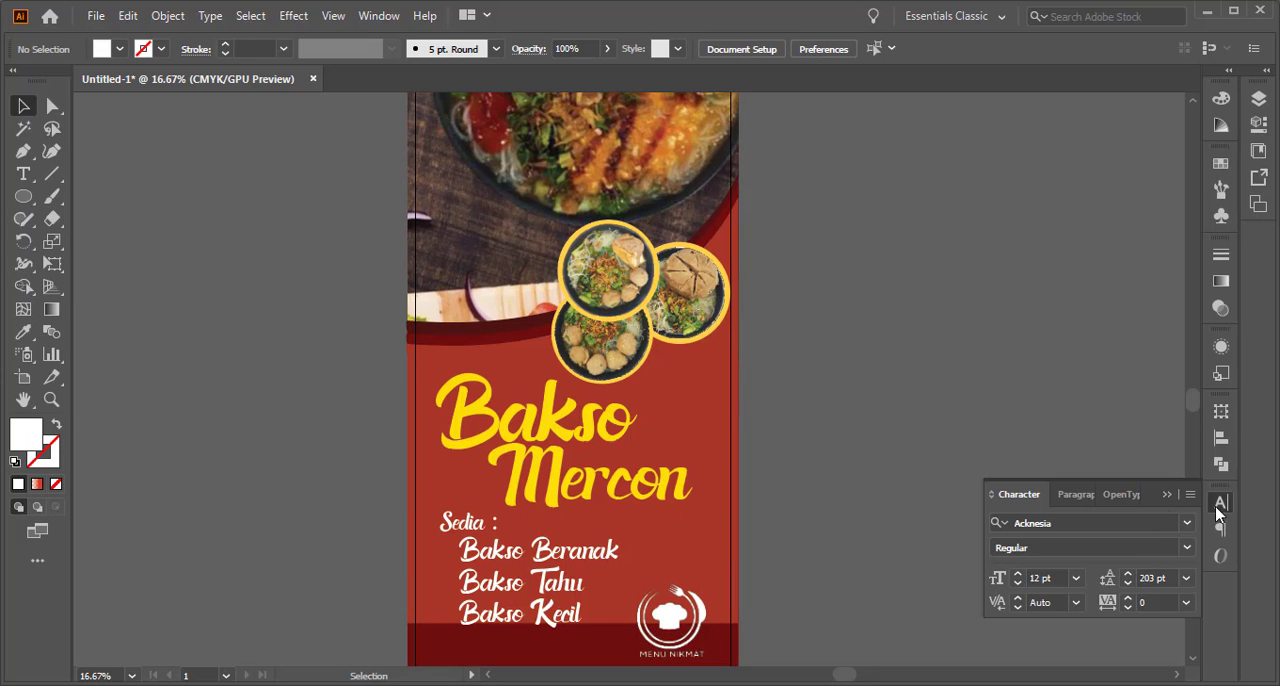
left_click(1166, 494)
scroll(832, 478, "down", 1)
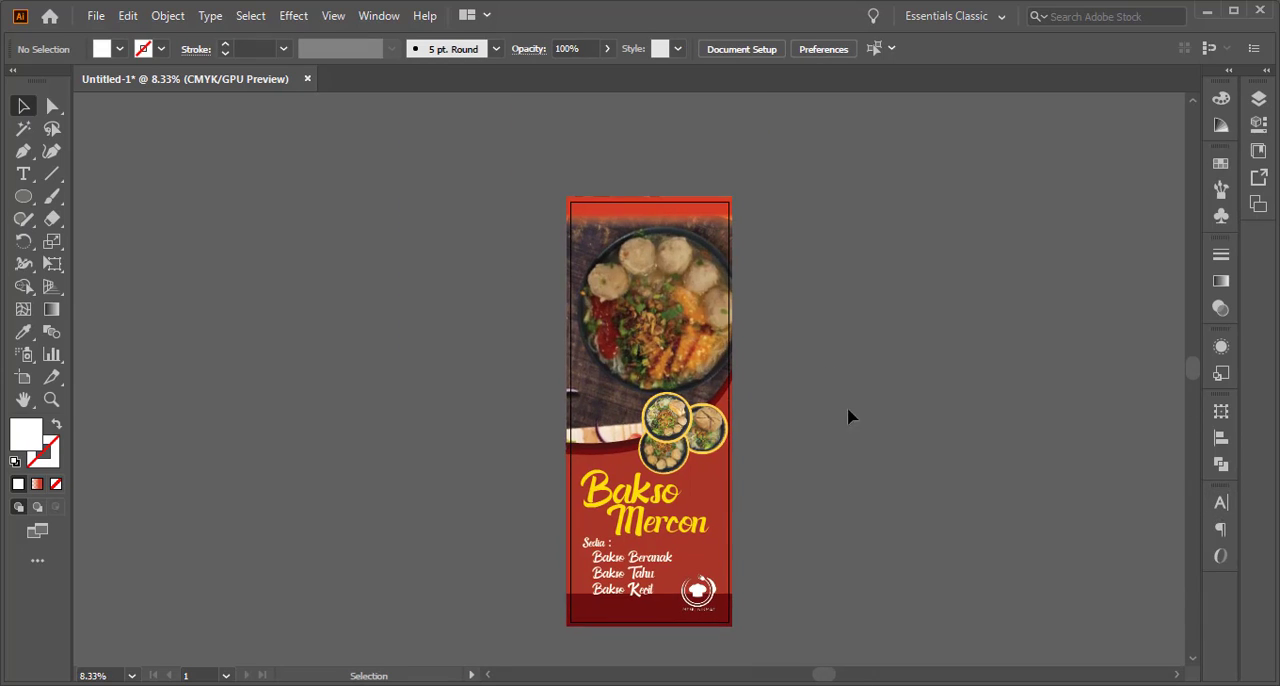
Extend the gradient rectangle at the banner's top edge down over the bowl's rim and fine-tune its red stop so the fade begins slightly higher
left_click(661, 212)
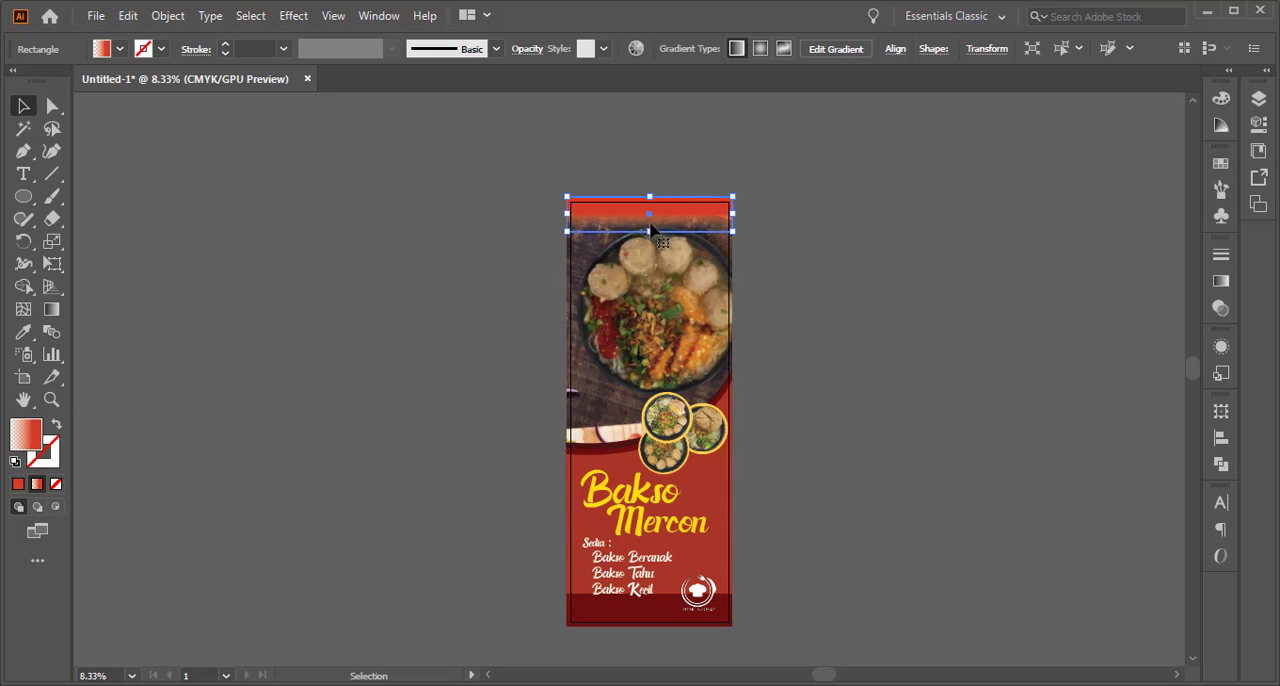
left_click_drag(650, 231, 652, 252)
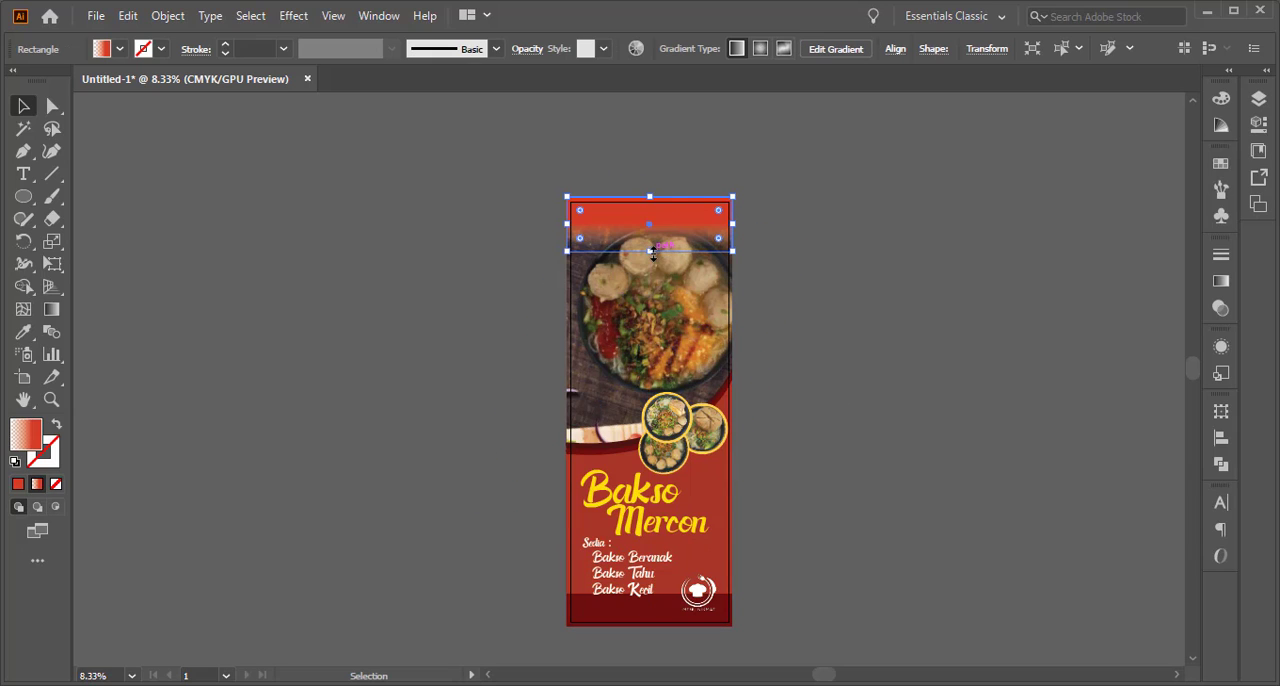
left_click(51, 309)
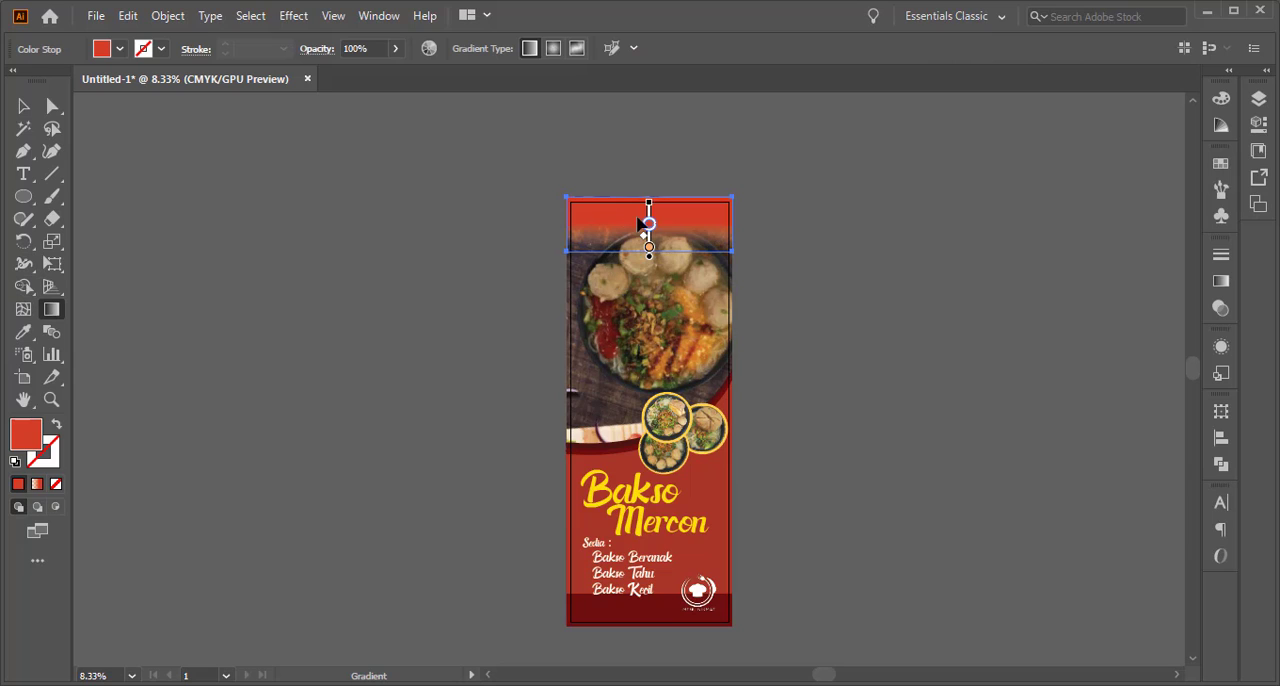
left_click_drag(650, 228, 650, 217)
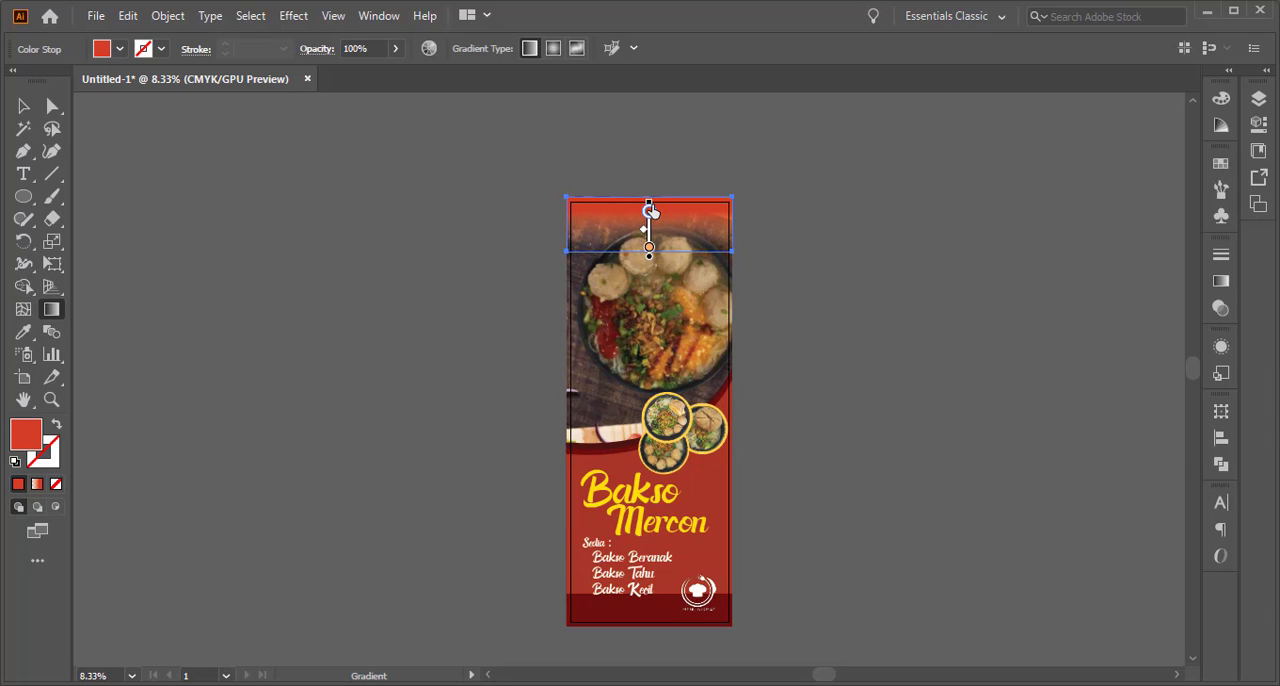
left_click_drag(651, 212, 651, 222)
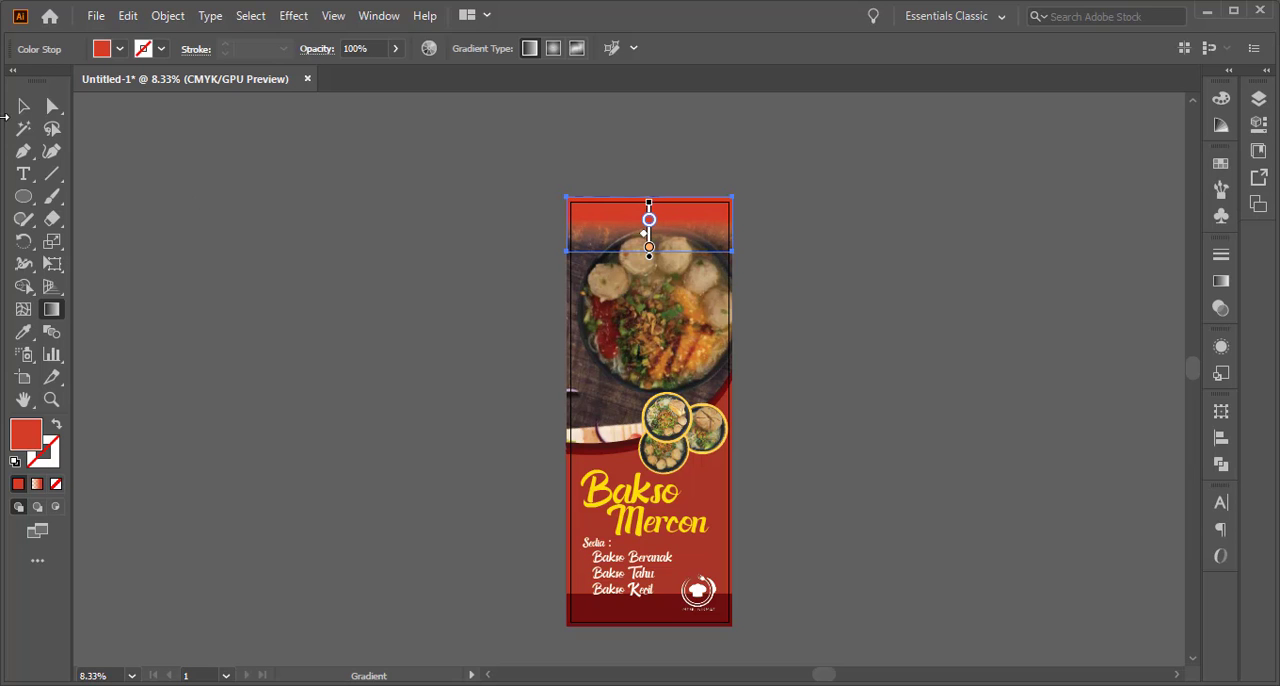
left_click(23, 106)
Copy the hex code 6F0F10 of the dark red bar at the banner's bottom without changing its fill
left_click(618, 615)
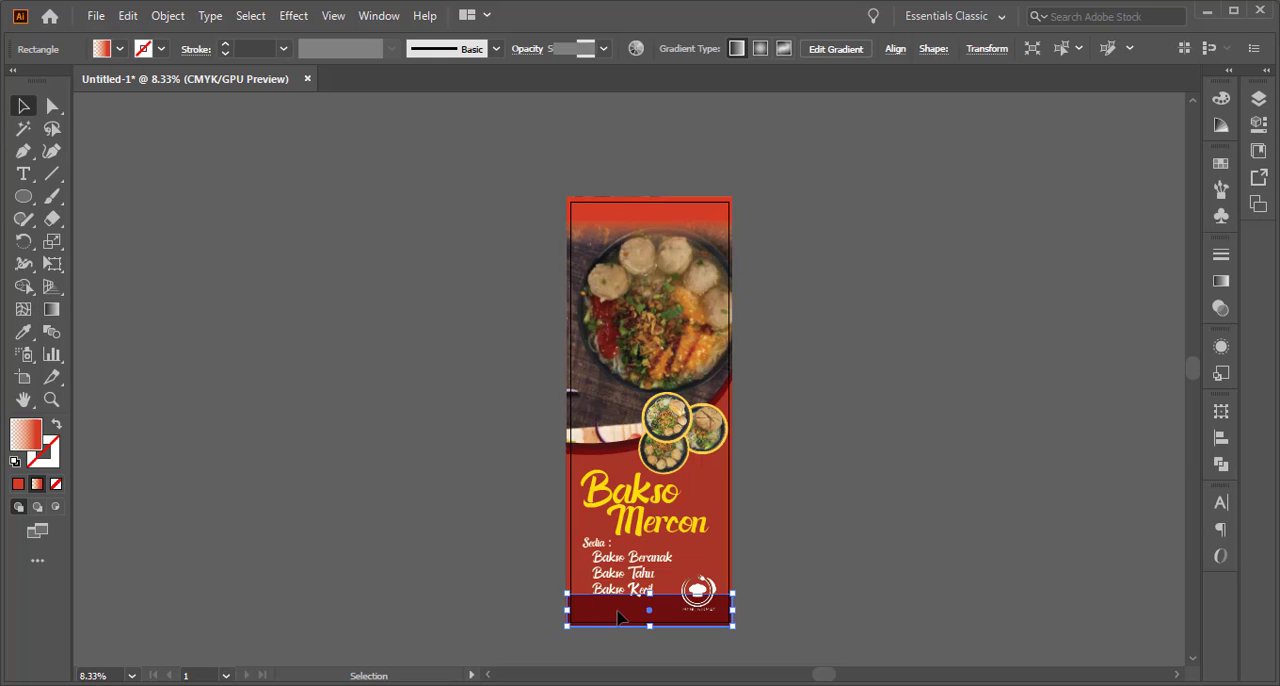
double_click(35, 435)
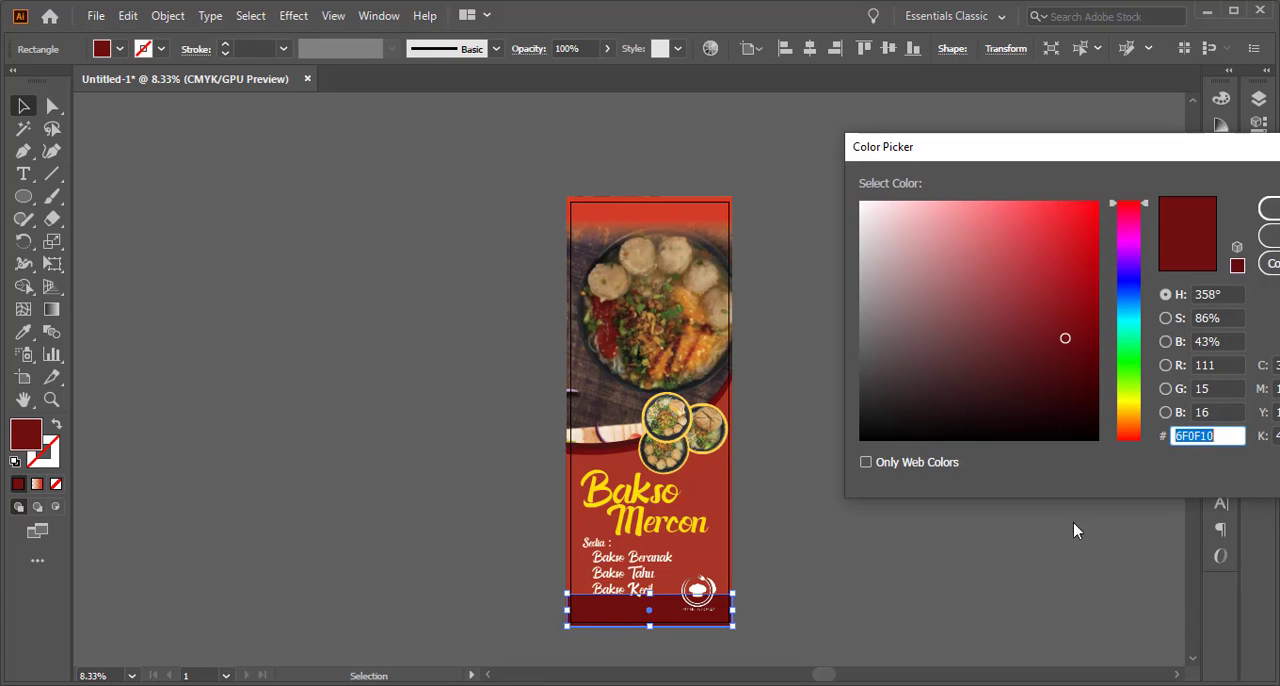
right_click(1202, 435)
left_click(1083, 186)
left_click(1266, 208)
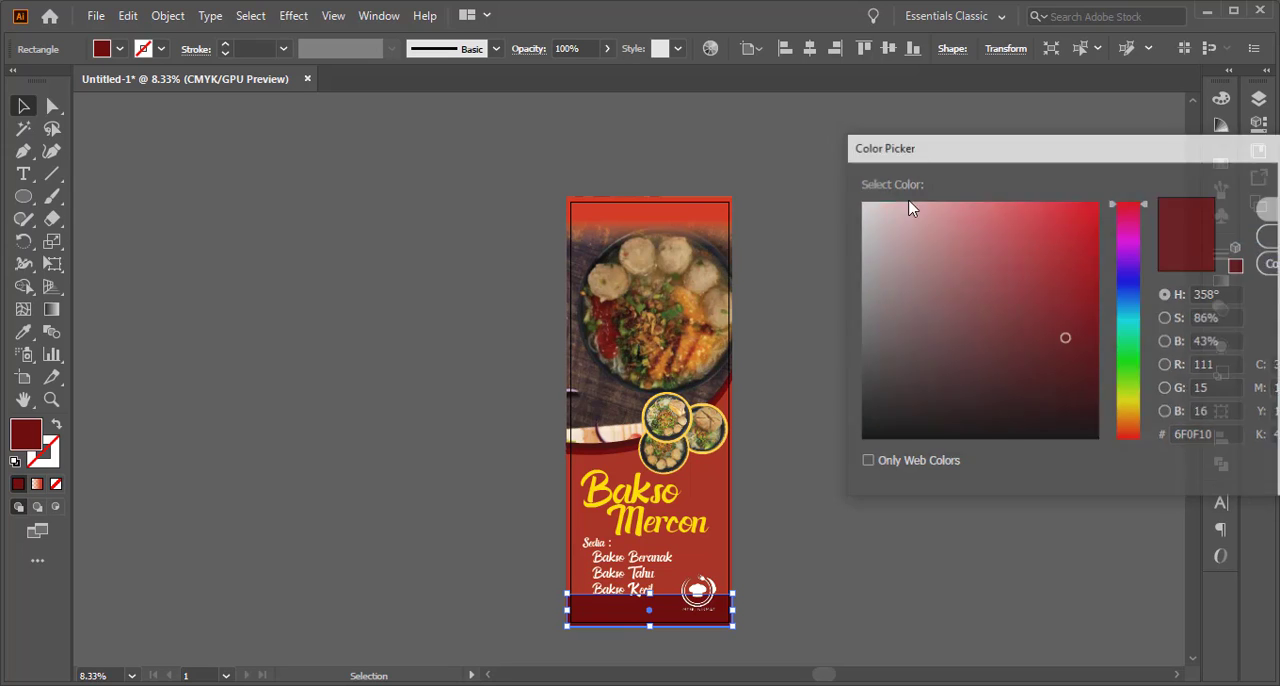
Recolor the opaque red stop of the banner's top gradient with the copied dark red 6F0F10
left_click(588, 214)
key("g")
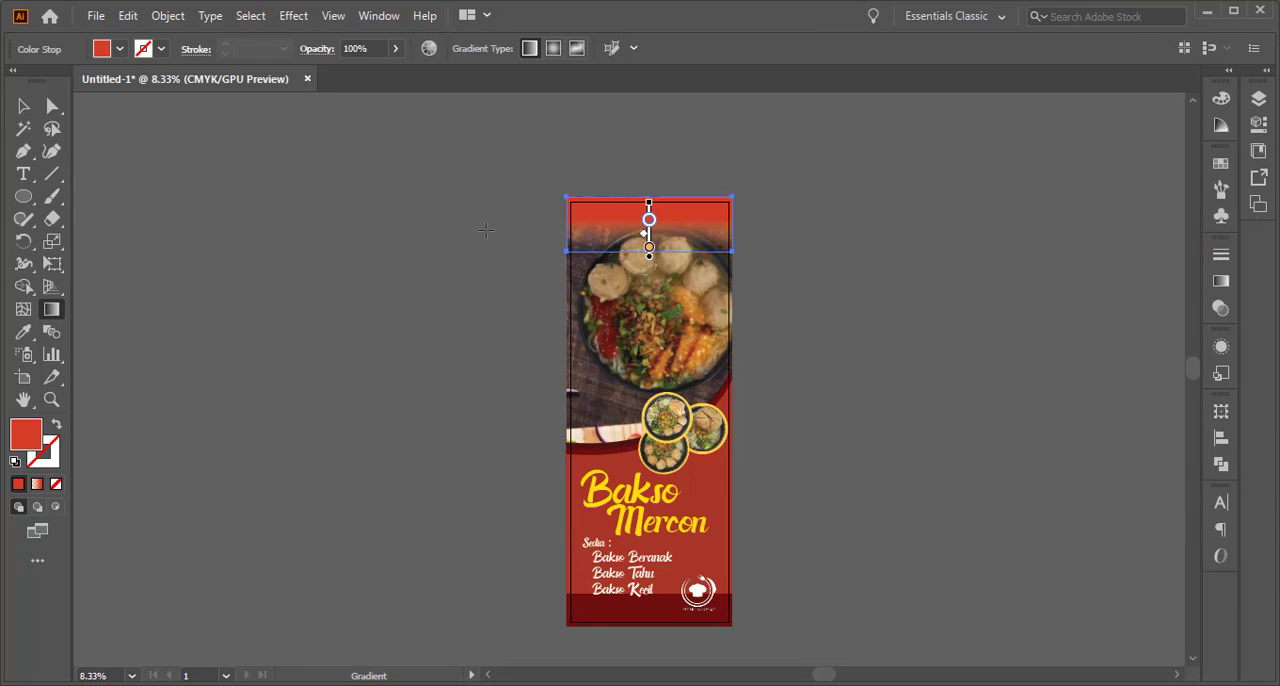
double_click(649, 220)
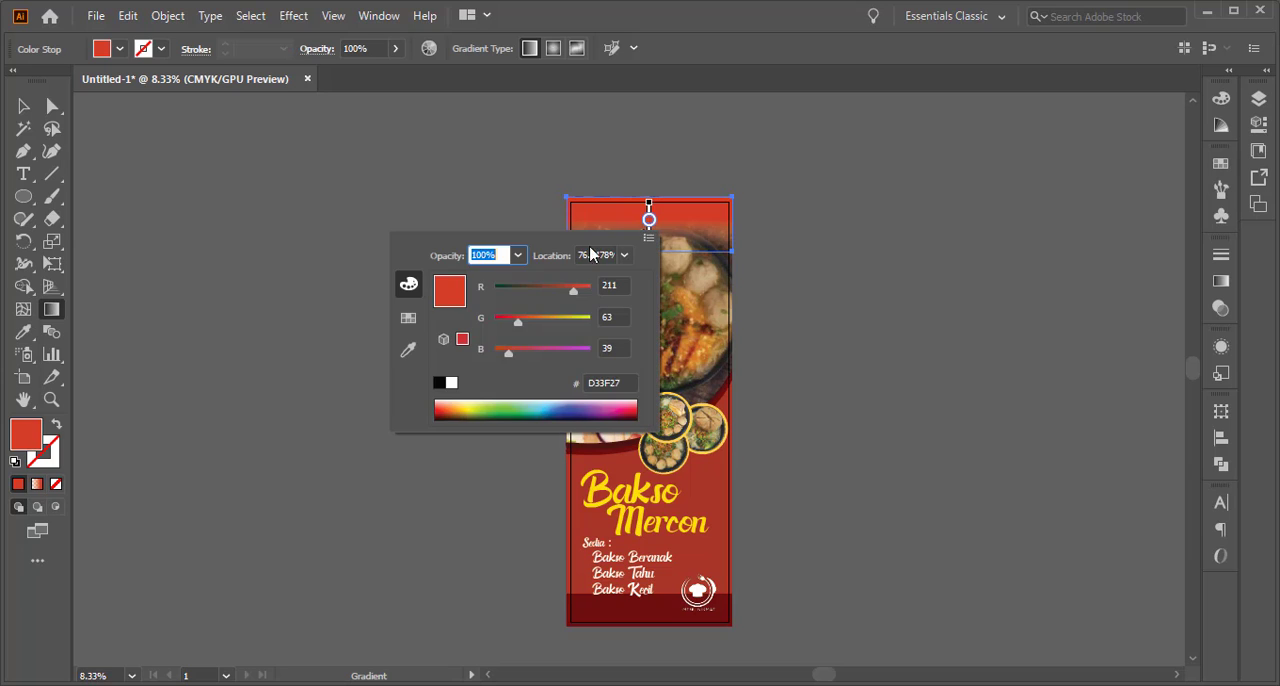
left_click(630, 382)
right_click(630, 383)
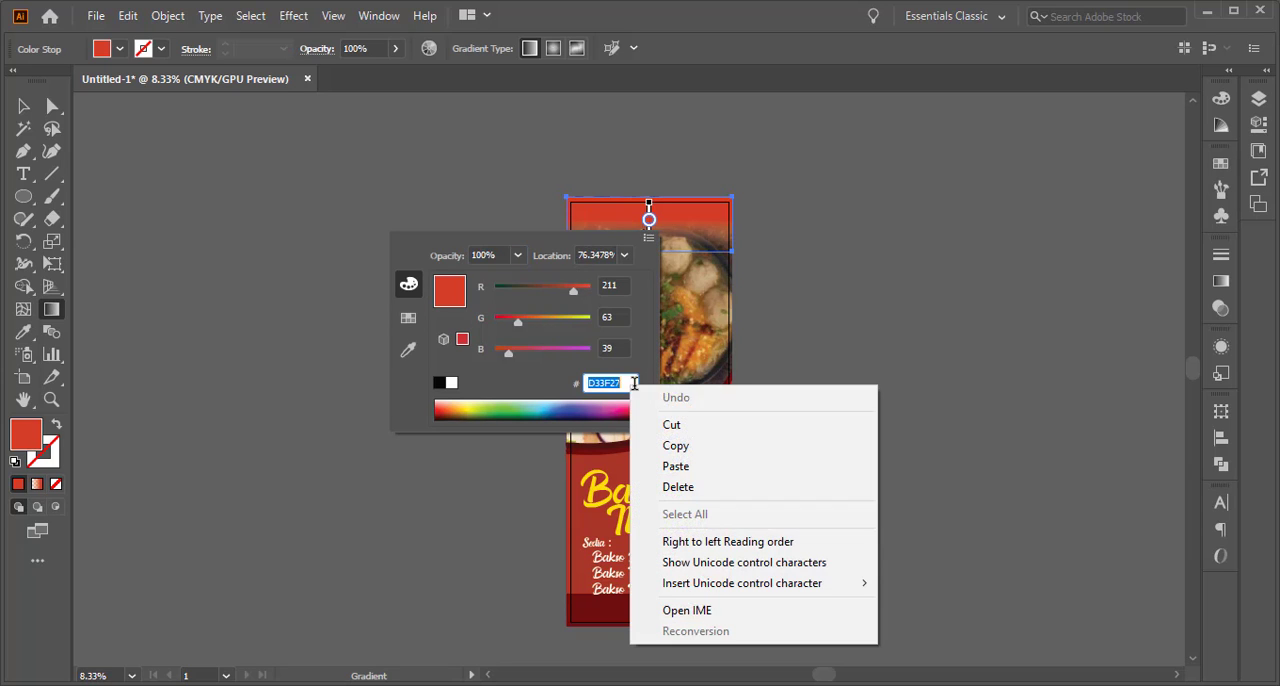
left_click(712, 469)
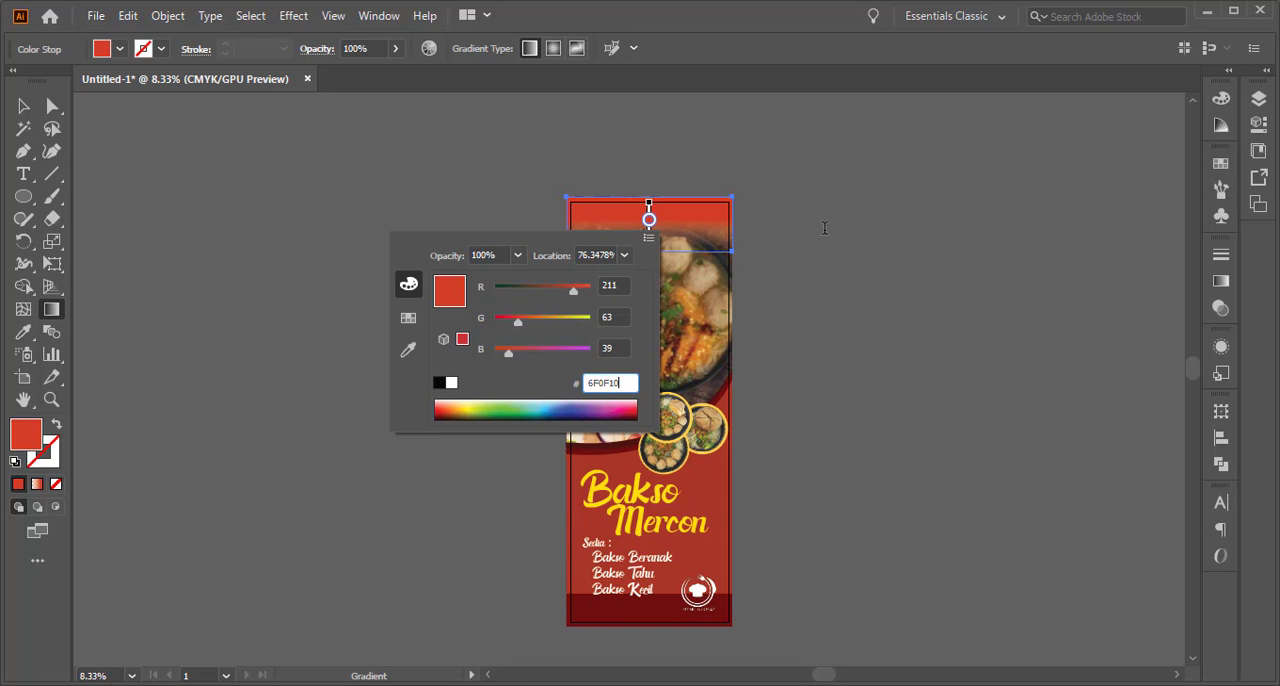
key("Return")
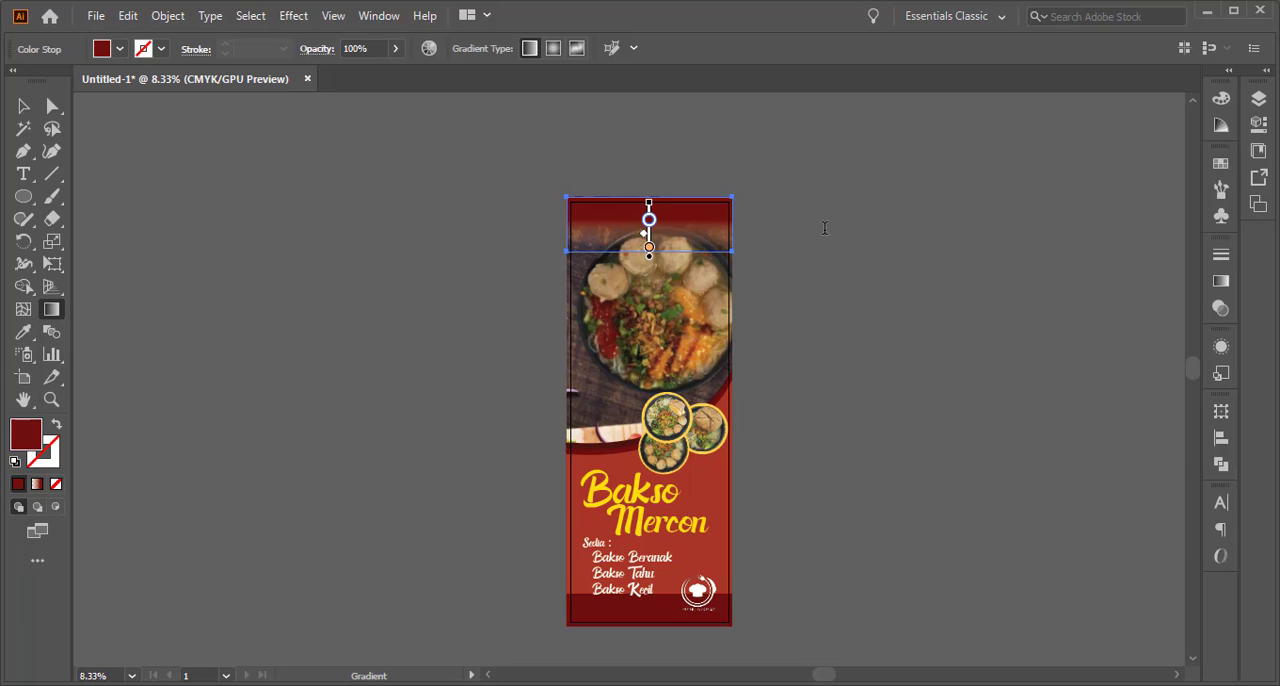
Try recoloring the top gradient's transparent stop to red D32027, and undo the change
double_click(650, 249)
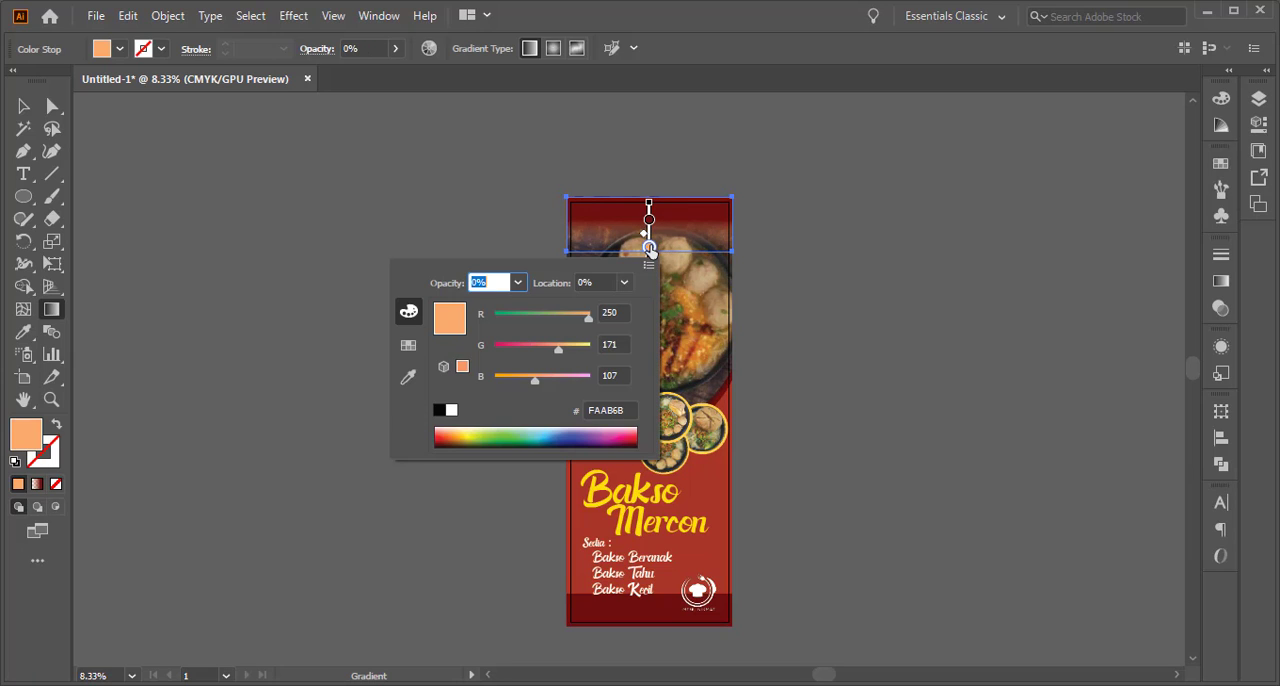
left_click(440, 432)
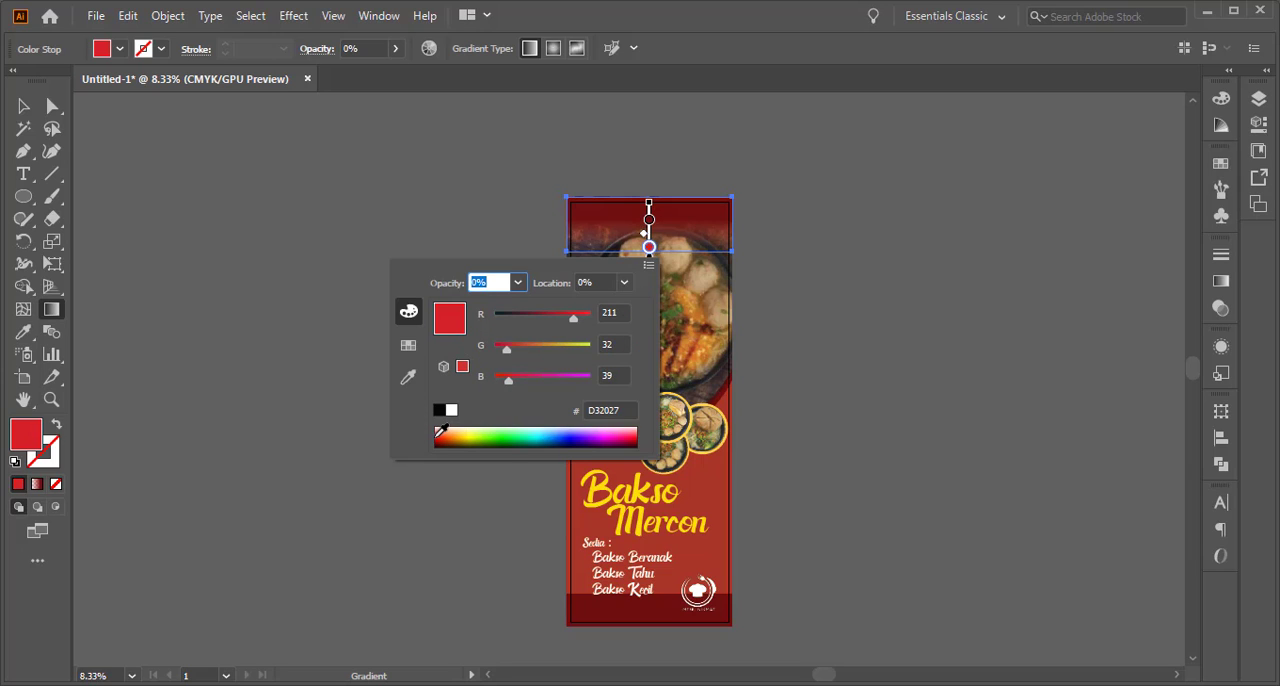
key("Return")
key("ctrl+z")
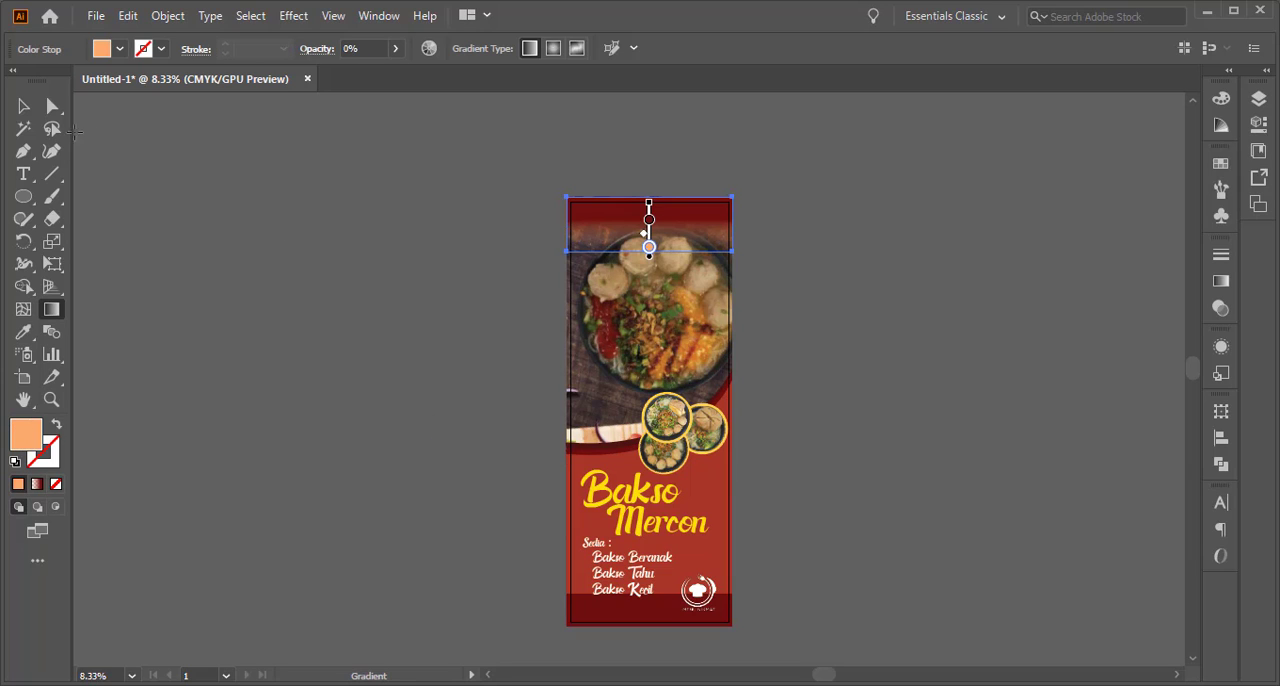
left_click(20, 106)
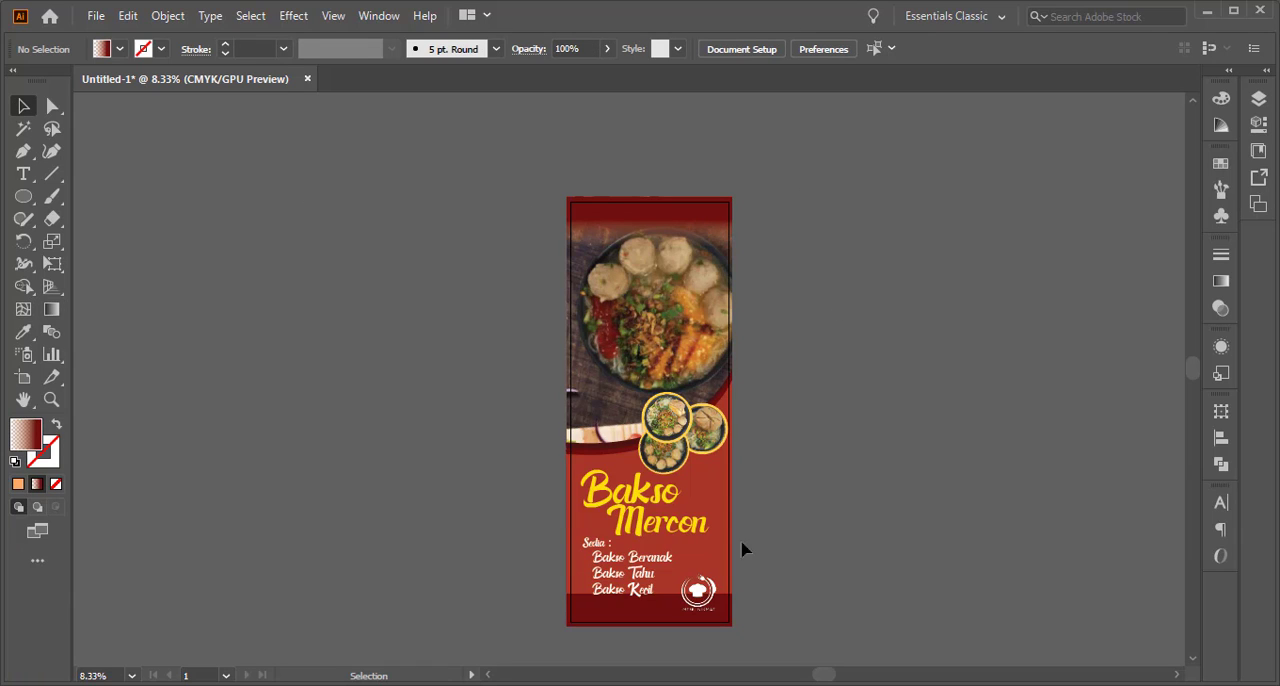
Shift the lowest yellow-framed bowl slightly left beneath the upper one
scroll(694, 598, "up", 1)
left_click_drag(696, 597, 706, 571)
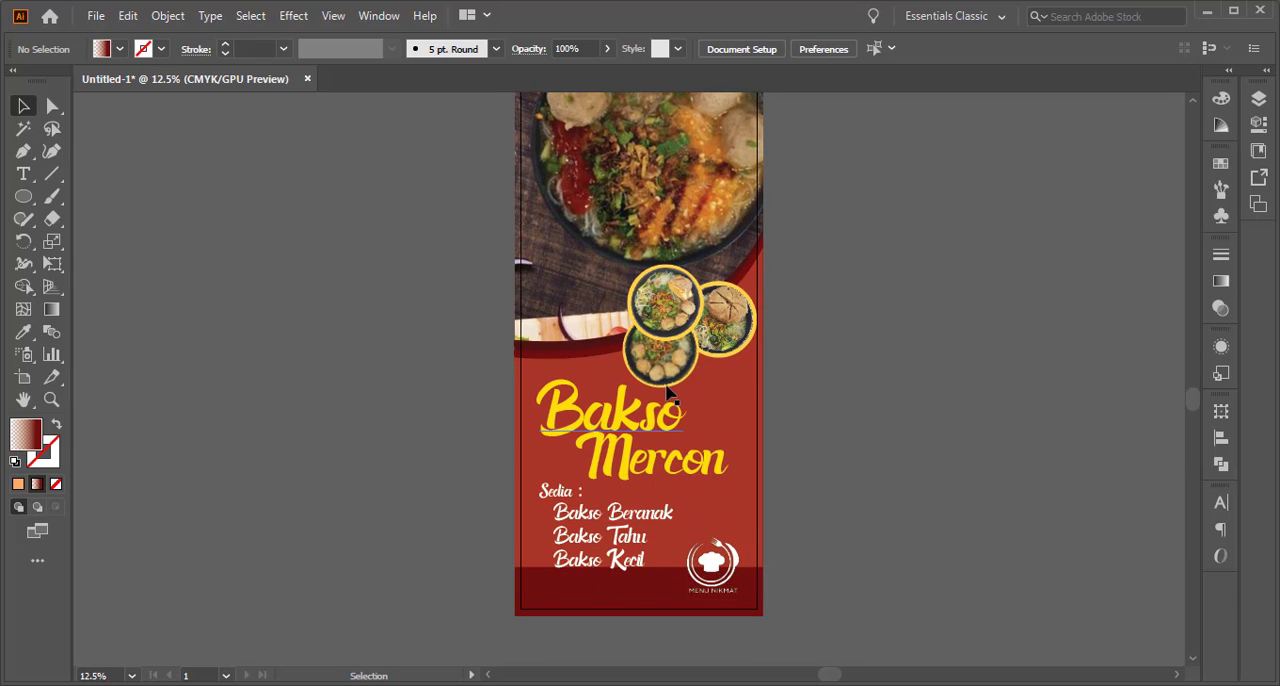
left_click(668, 393)
left_click(669, 360)
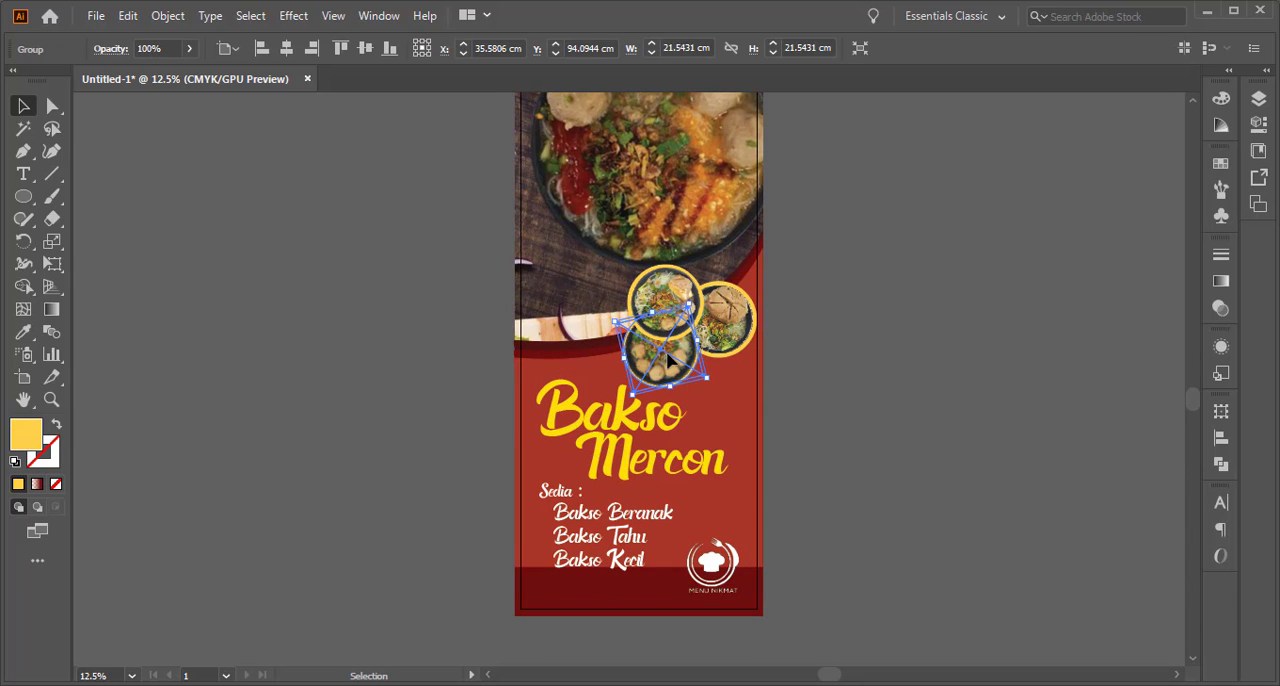
left_click_drag(667, 354, 657, 354)
left_click(870, 345)
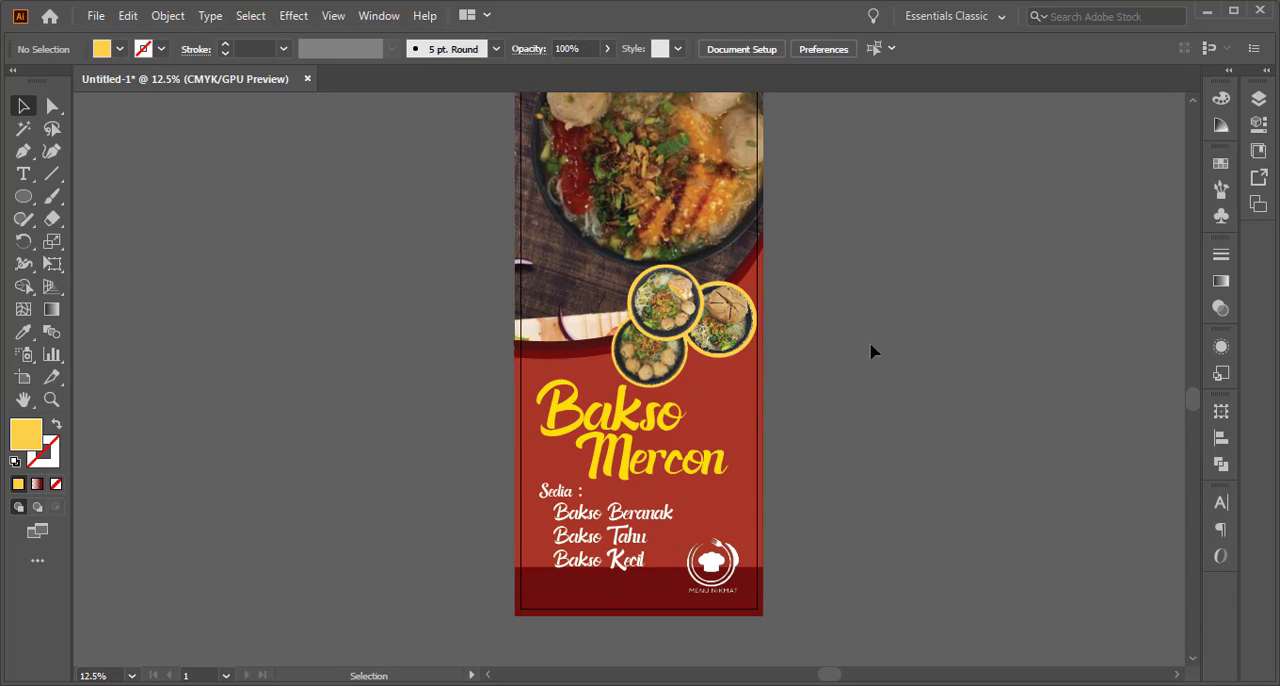
Enlarge the three yellow-framed bowls together to about 43 by 36.5 cm, extending them up and to the left
left_click(645, 365)
left_click(662, 300, "shift")
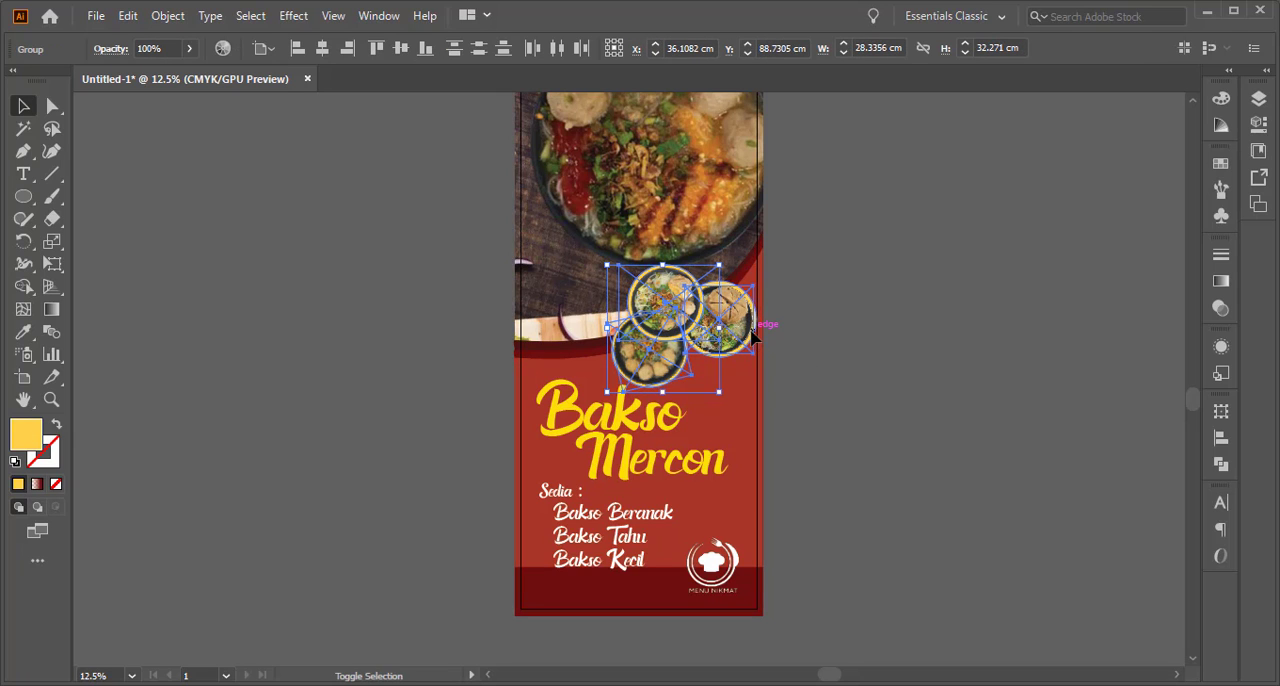
left_click(752, 340, "shift")
left_click_drag(757, 392, 590, 250)
left_click(823, 251)
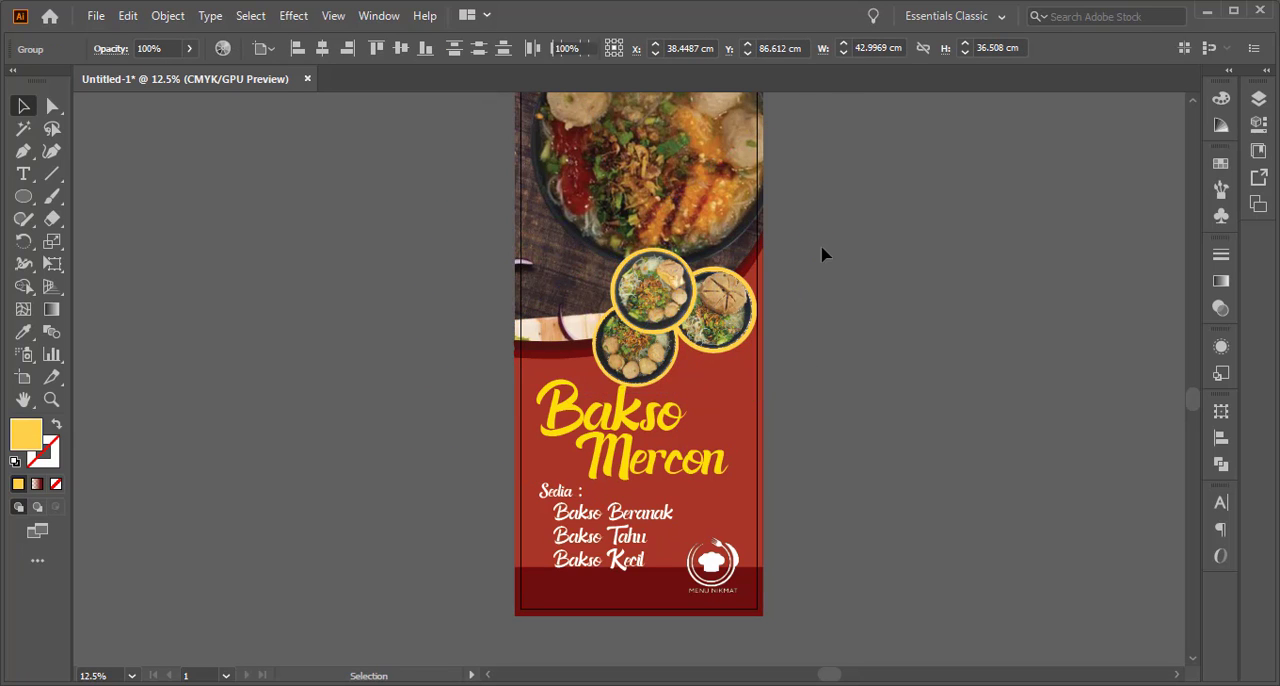
Scale the three yellow-framed bowls down together to about 90 percent, clearing space above the Bakso Mercon title
left_click(655, 350)
left_click(650, 288, "shift")
left_click(728, 302, "shift")
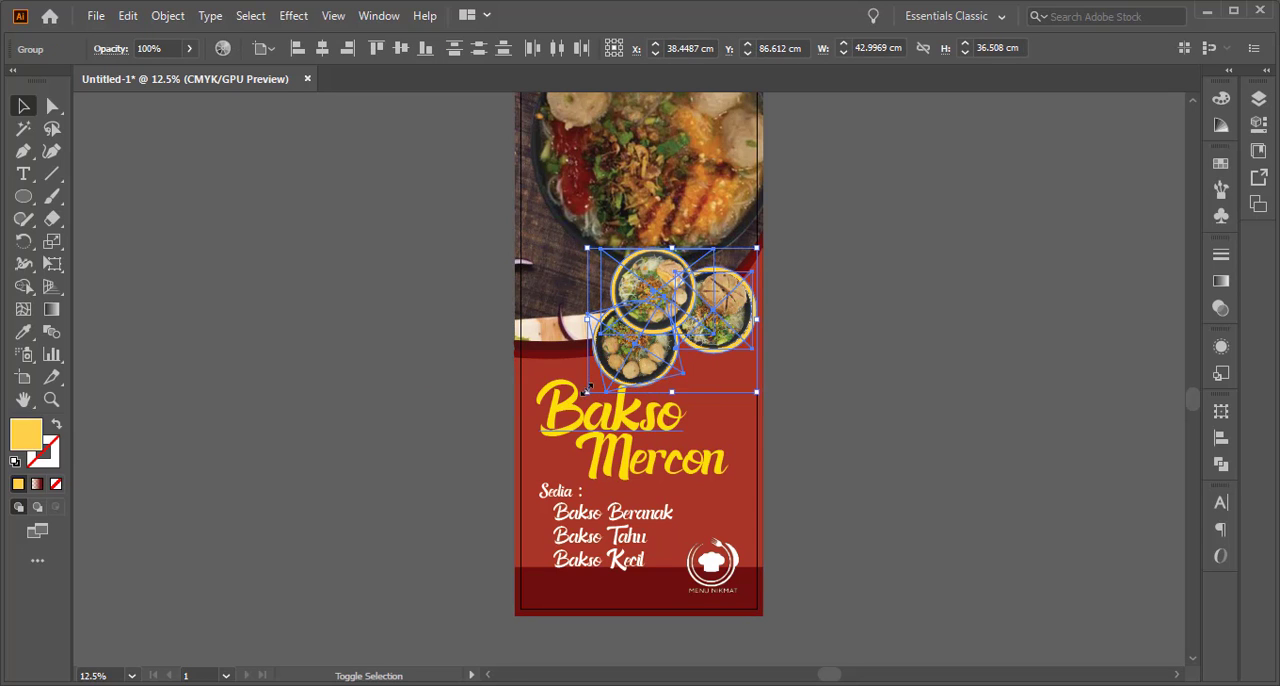
left_click_drag(588, 389, 606, 377)
left_click(823, 334)
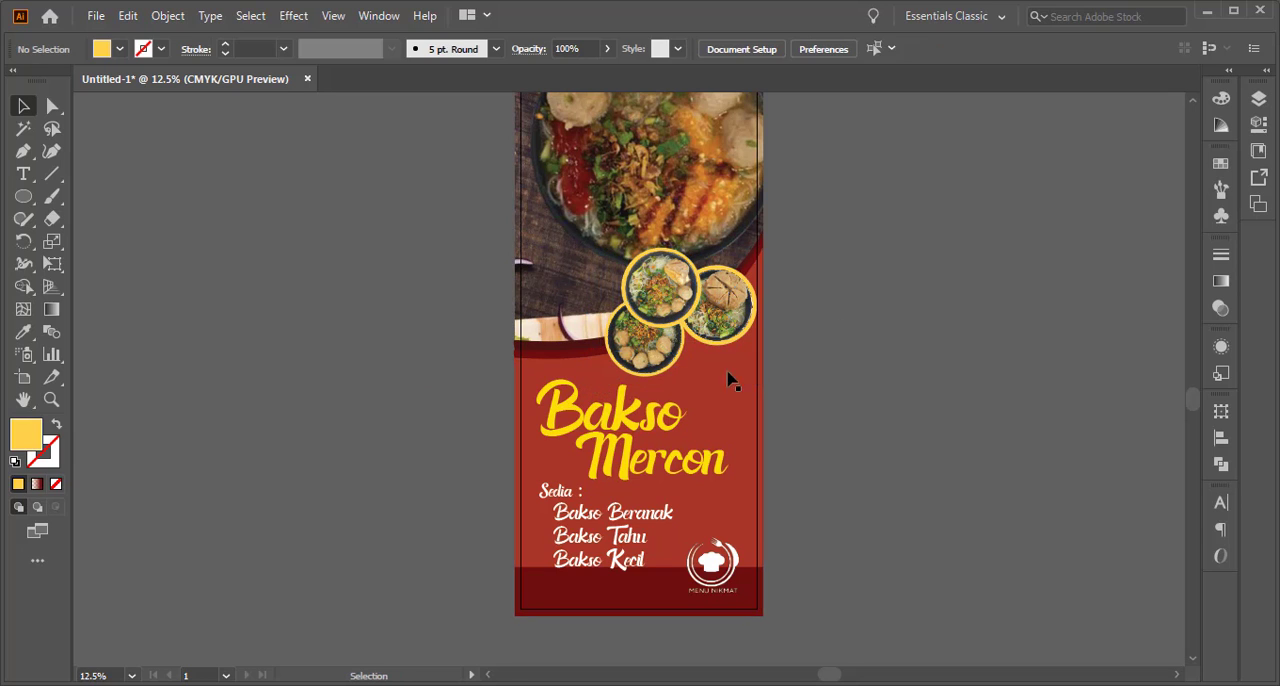
Nudge the Bakso Mercon title up, and raise and enlarge the "Sedia :" heading and bakso list by about 5 percent beneath it
left_click(634, 432)
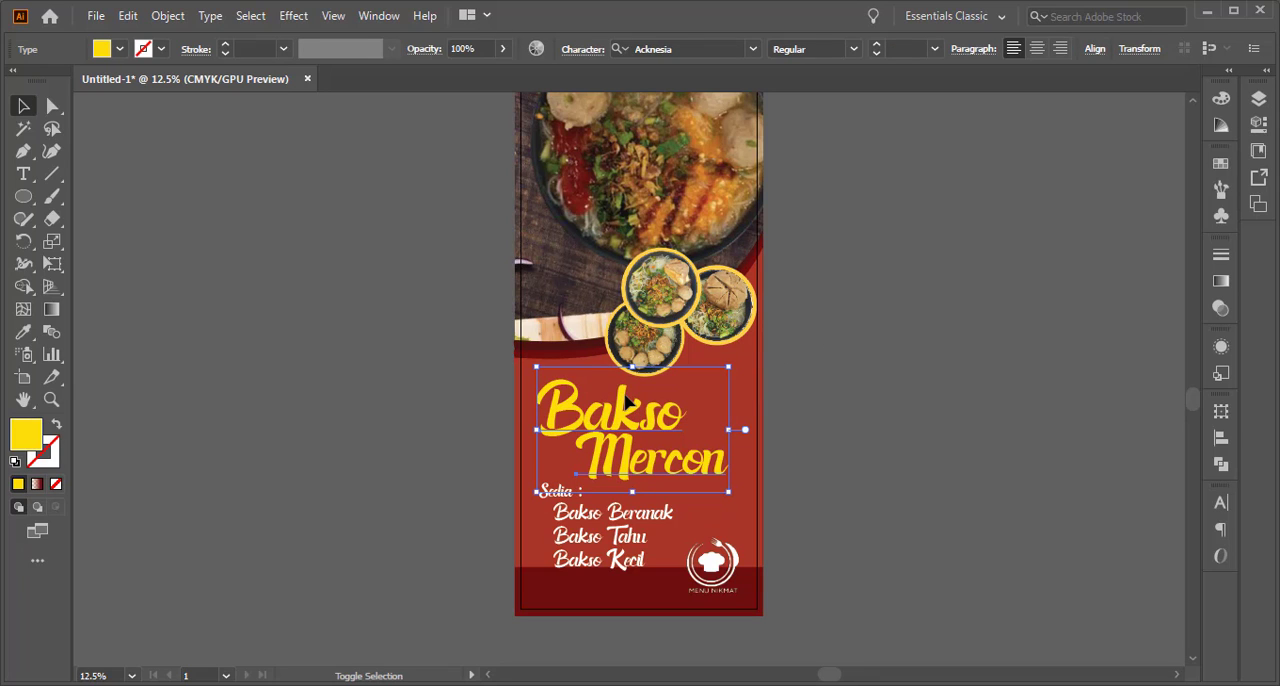
left_click_drag(626, 401, 626, 394)
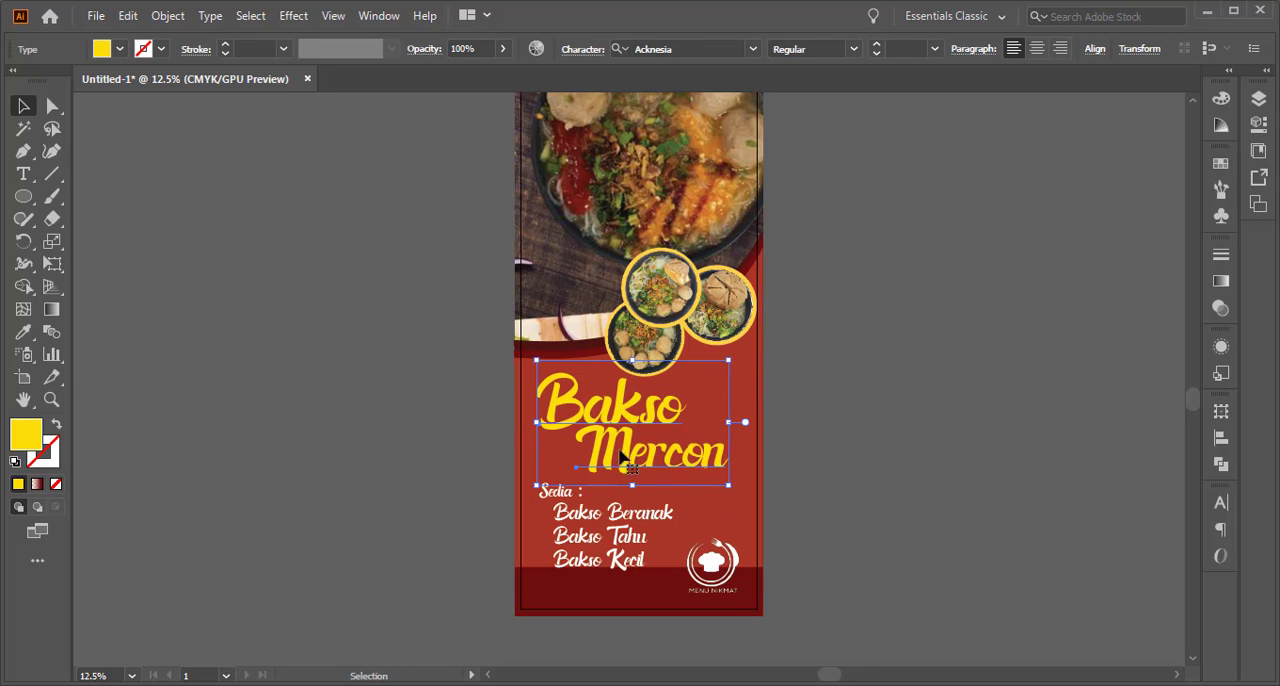
left_click(630, 528)
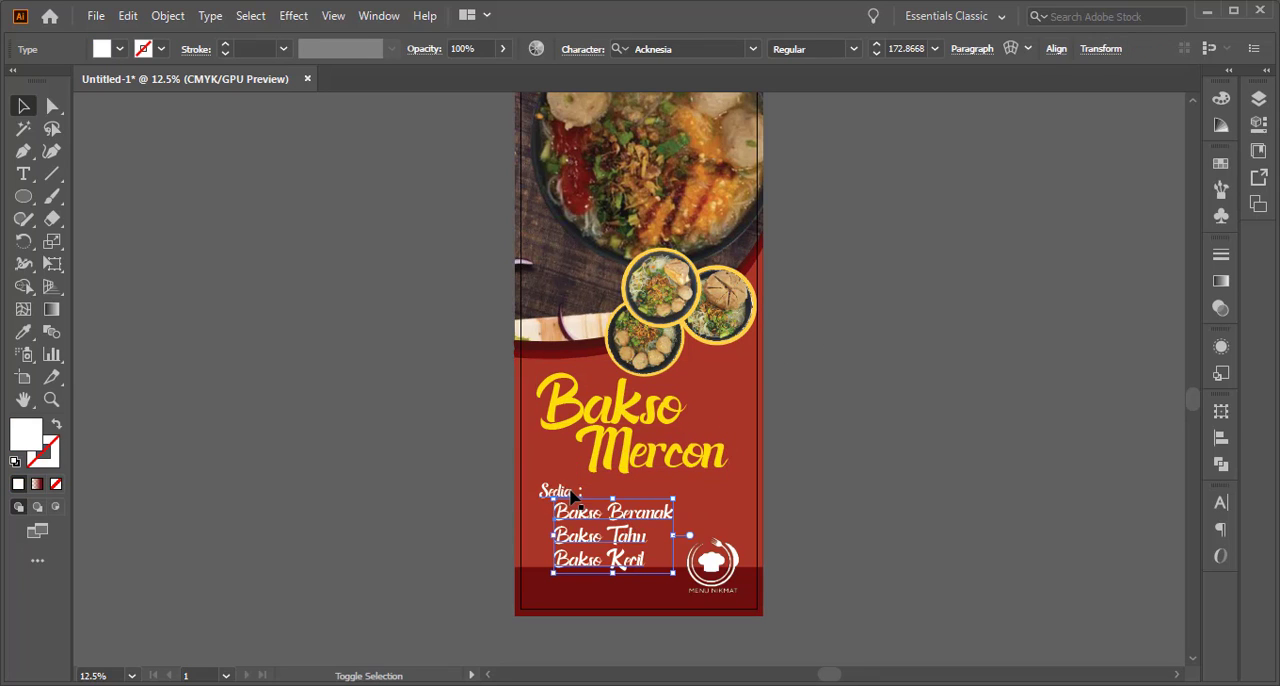
left_click(572, 494, "shift")
left_click_drag(531, 473, 531, 465)
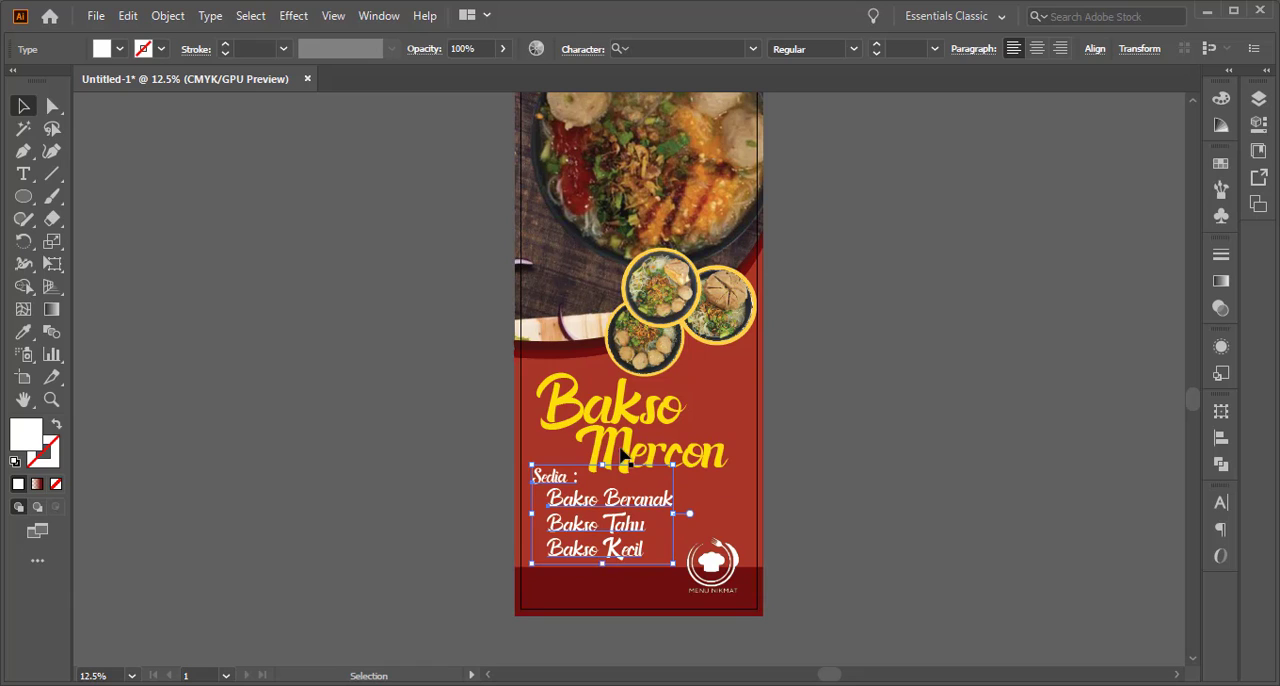
left_click(896, 402)
Duplicate both words of the yellow Bakso Mercon title and place the copy over the dark red strip at the banner's top
scroll(768, 463, "down", 1)
left_click_drag(776, 447, 766, 520)
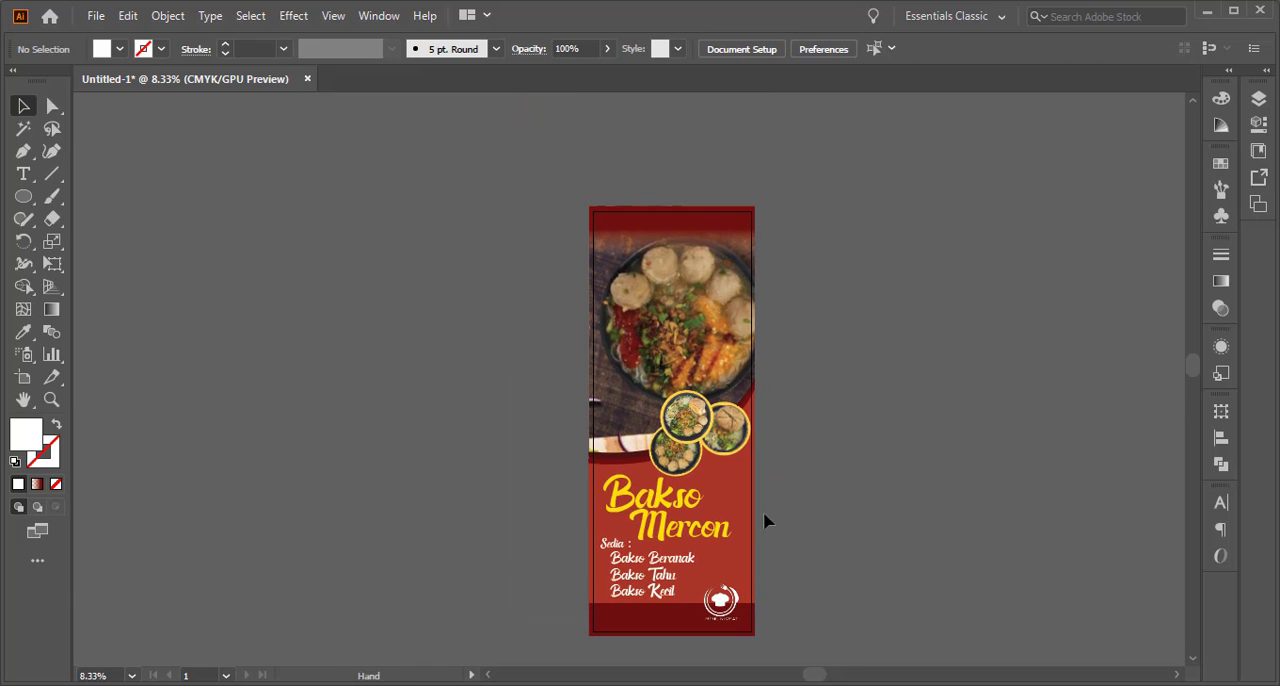
left_click(640, 537)
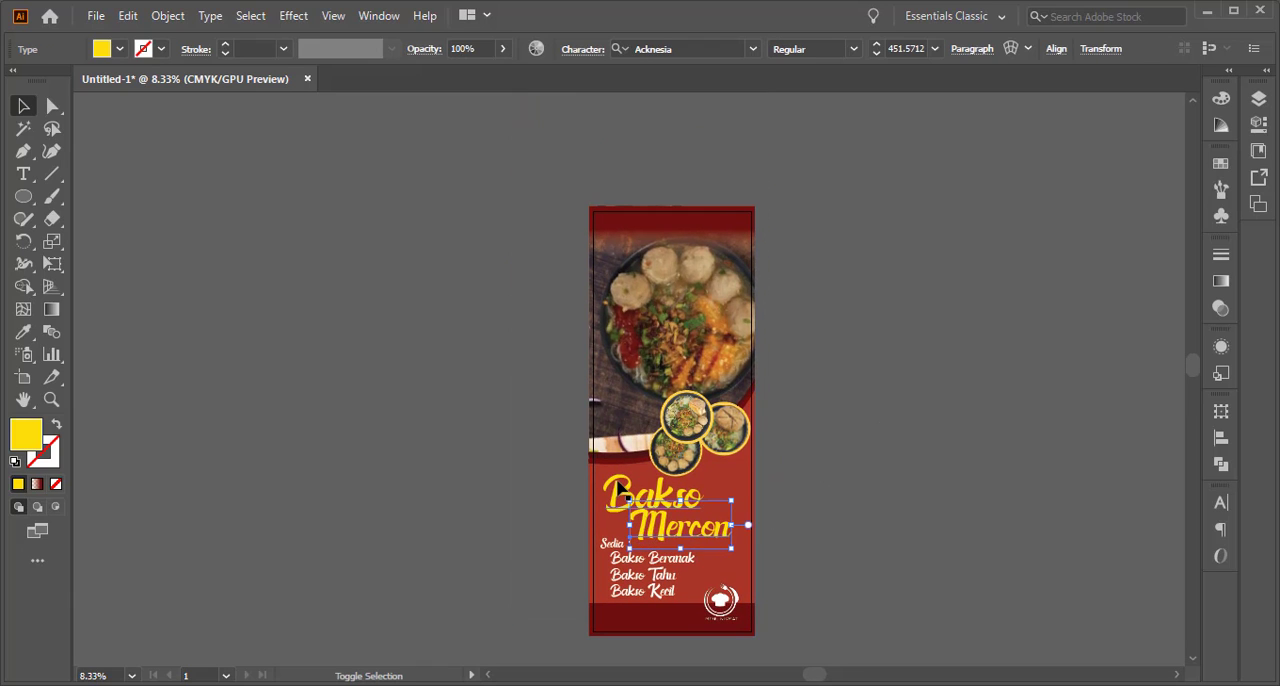
left_click(619, 488, "shift")
right_click(619, 488)
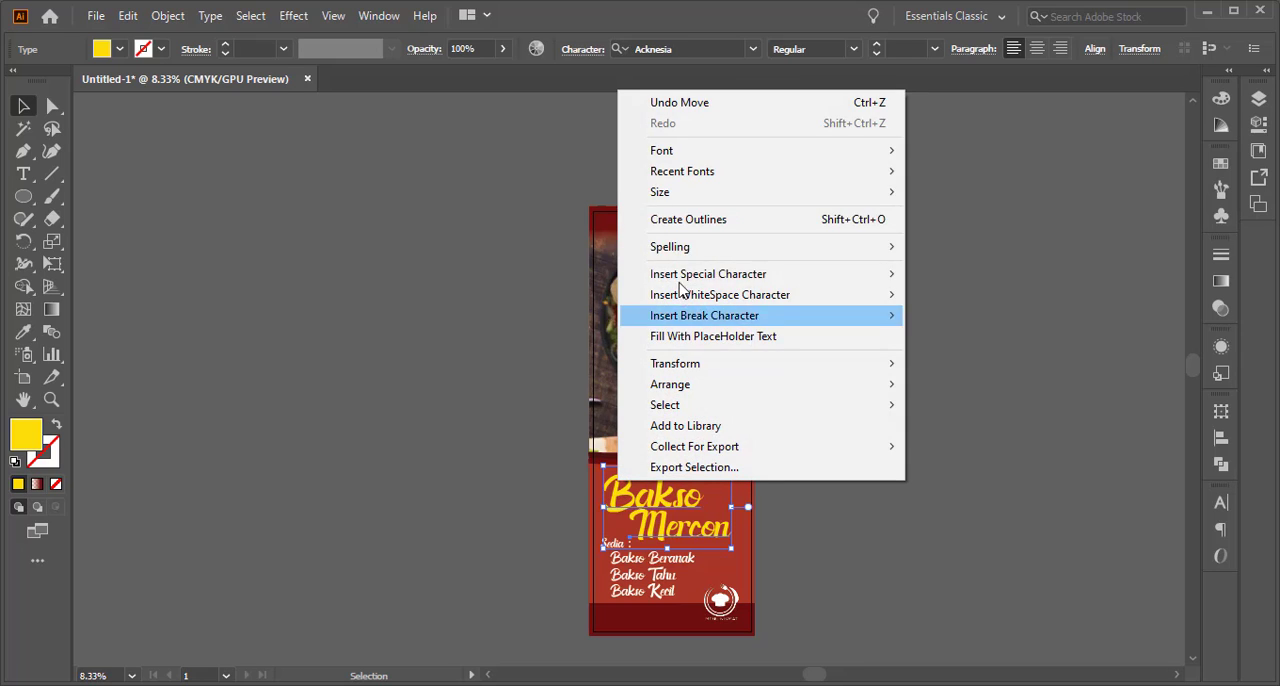
left_click(652, 516)
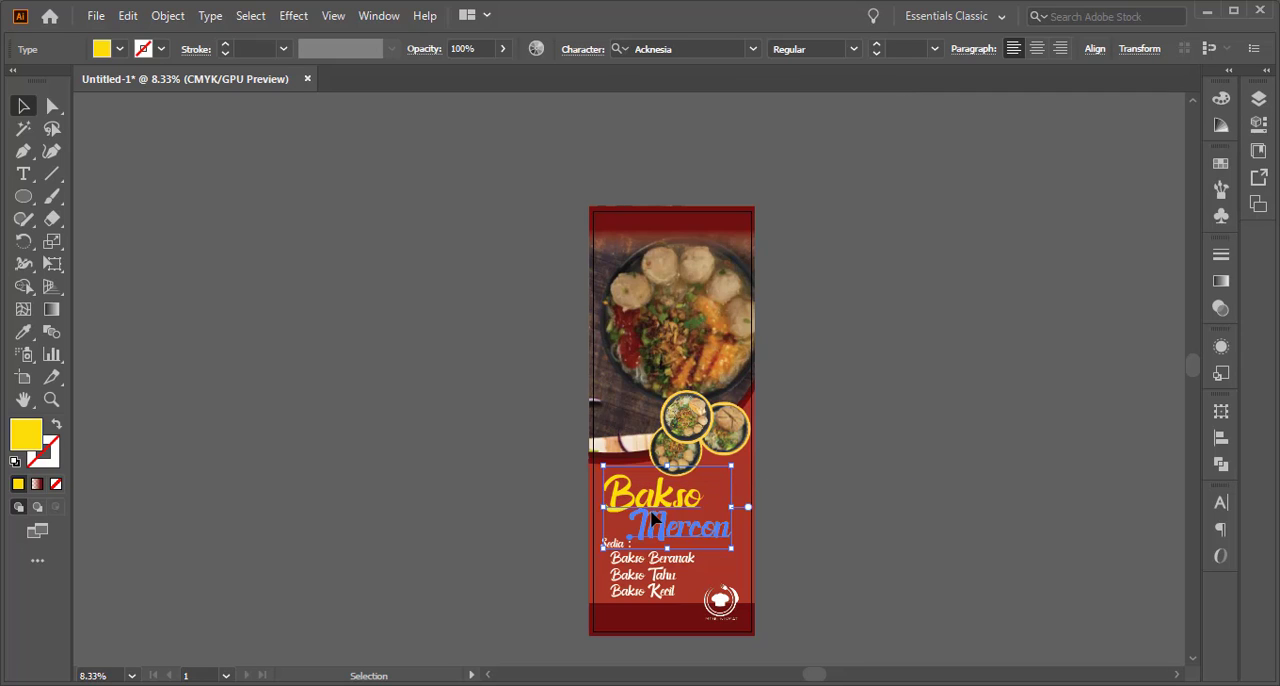
left_click(908, 537)
key("ctrl+v")
left_click_drag(609, 370, 651, 245)
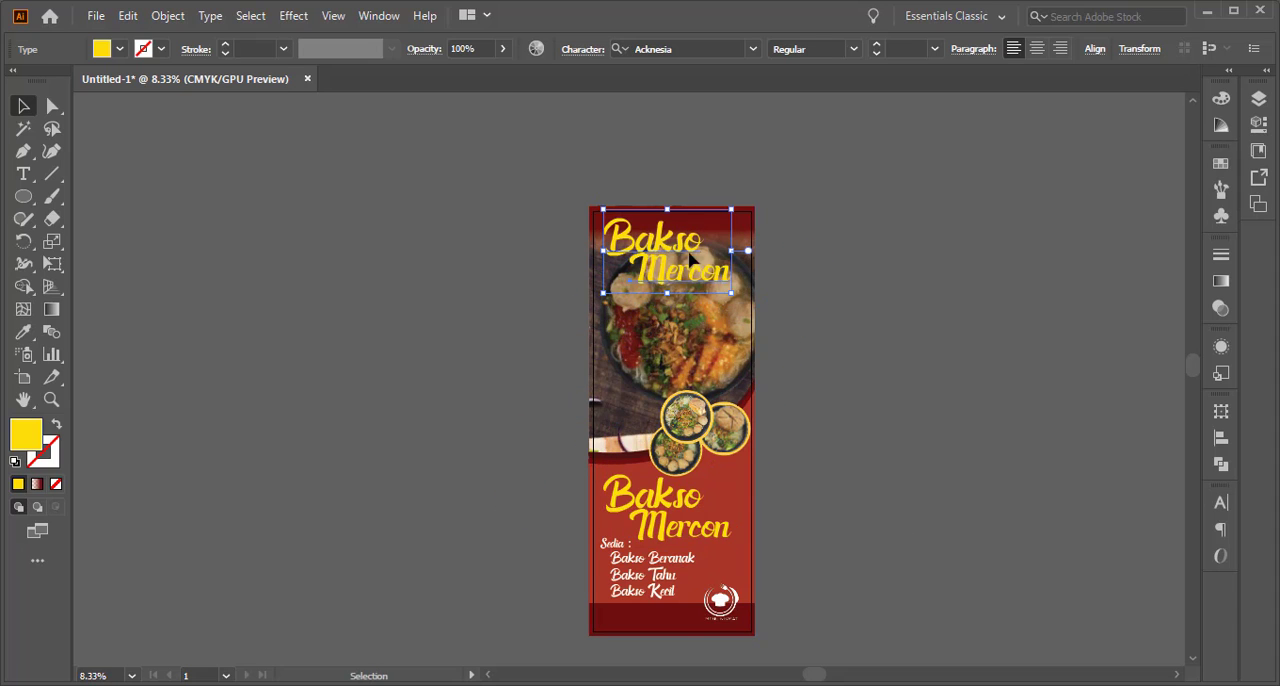
Scale the copied Bakso Mercon title down to about two thirds of its size in the banner's upper-left corner
left_click_drag(730, 288, 697, 298)
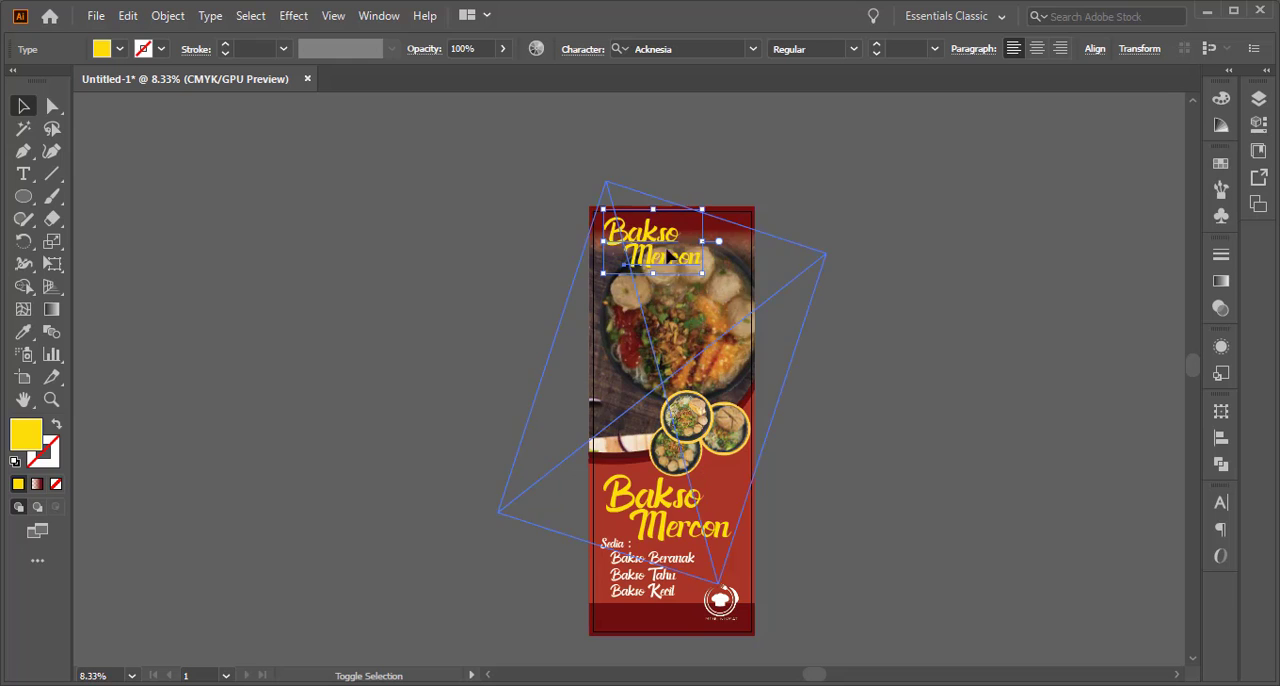
scroll(645, 210, "up", 2)
left_click_drag(650, 258, 651, 265)
left_click_drag(760, 346, 733, 328)
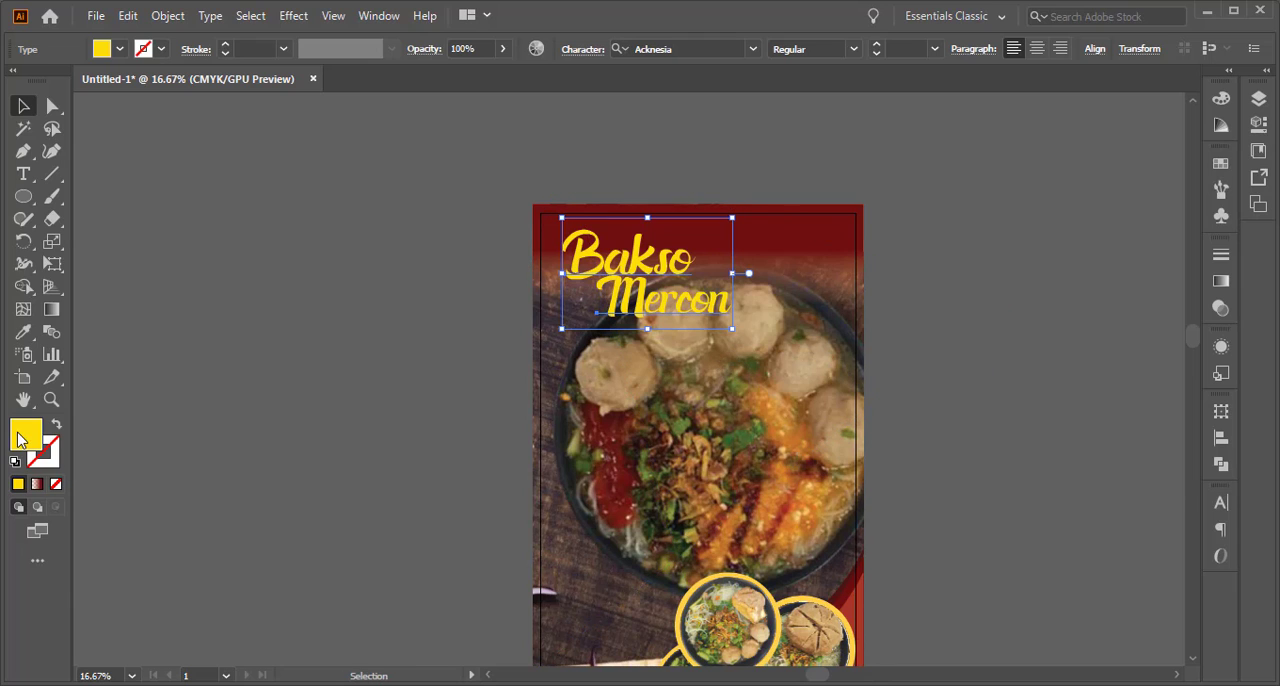
Fill both words of the small upper Bakso Mercon title with white, hex FFFFFF
double_click(20, 440)
left_click(860, 203)
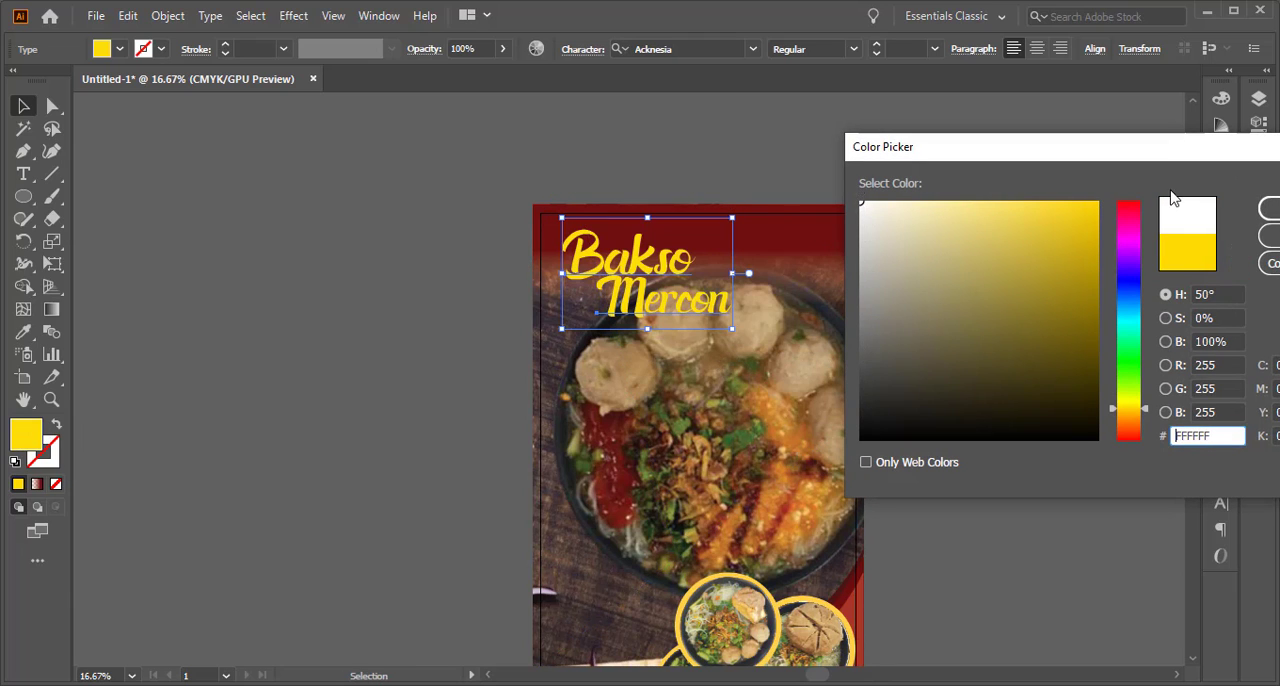
left_click(1267, 208)
left_click(366, 214)
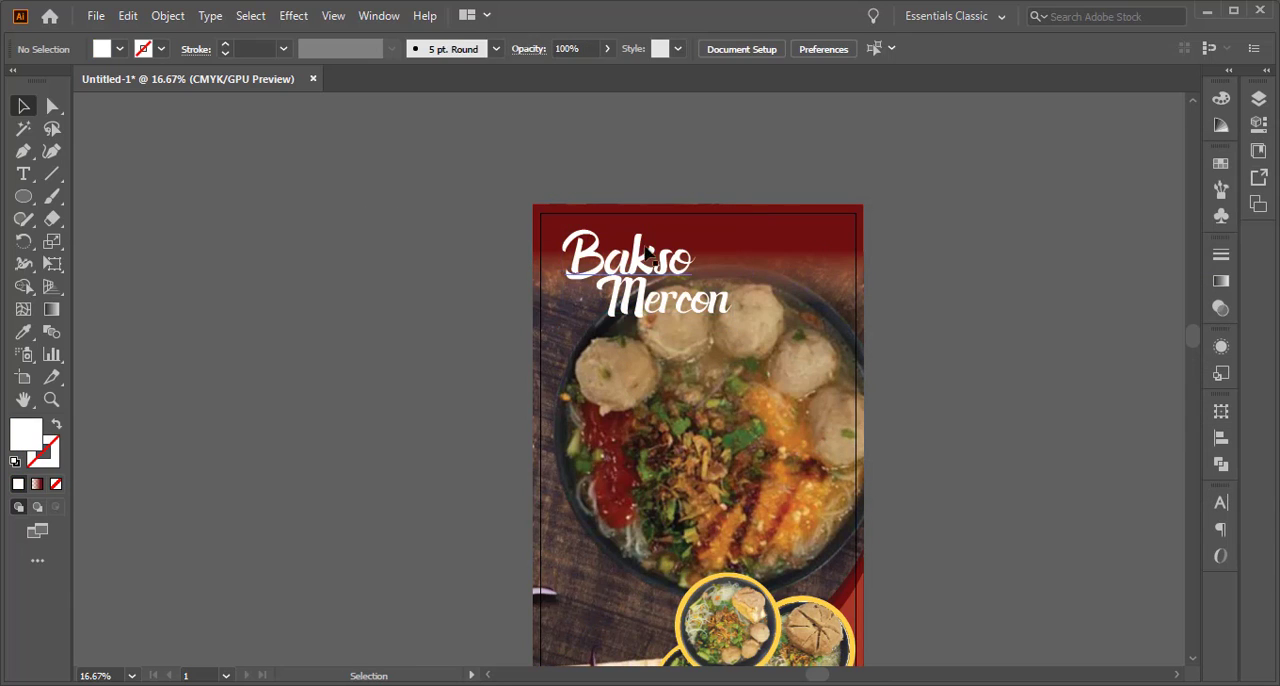
Stretch the fading dark red band at the banner's top slightly downward behind the upper title
left_click(782, 258)
left_click_drag(700, 316, 699, 333)
left_click(960, 240)
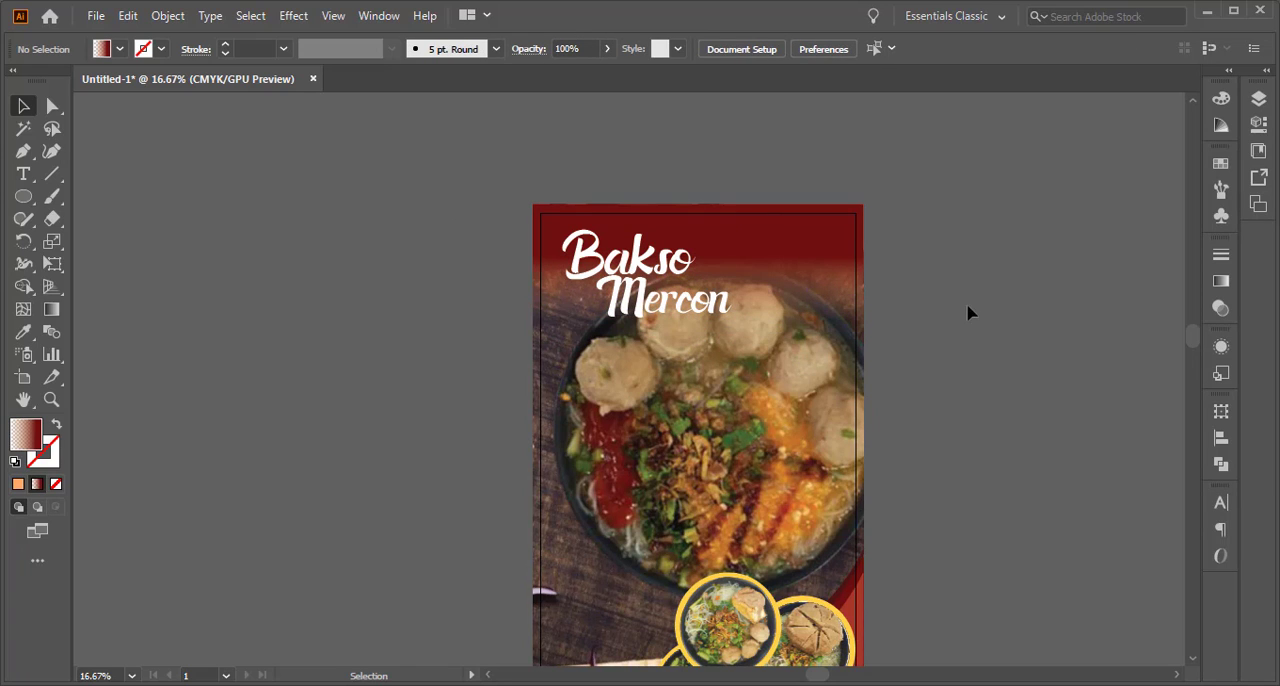
Shift the word Mercon in the upper title to the right and nudge it slightly up beneath Bakso
left_click_drag(609, 313, 650, 300)
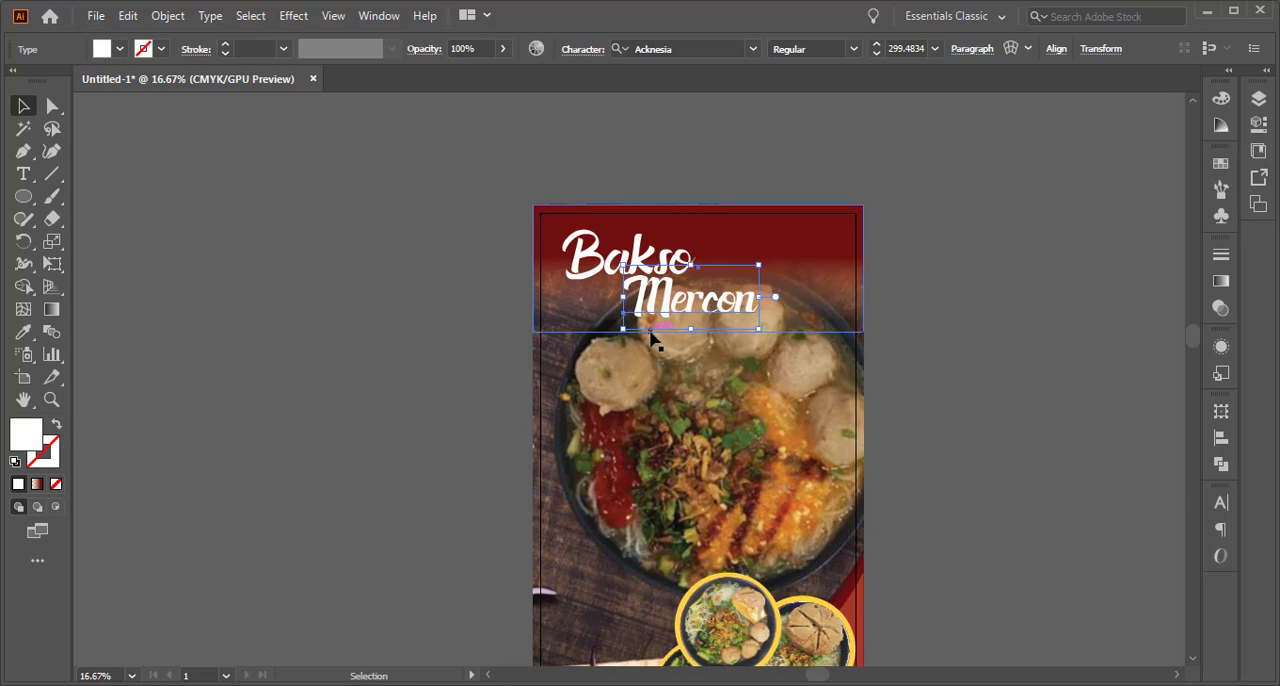
key("Up")
key("Up")
key("Up")
key("Up")
key("Up")
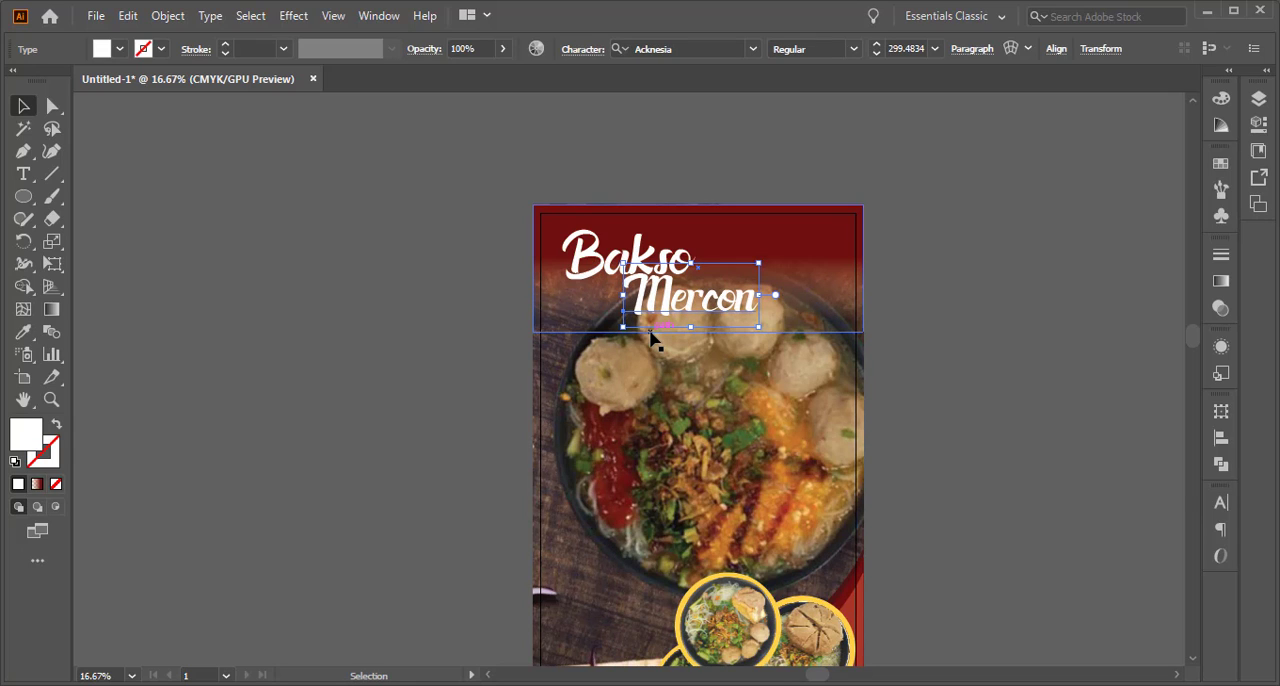
Recolour both words of the upper Bakso Mercon title orange, hex FFA124
left_click(603, 274, "shift")
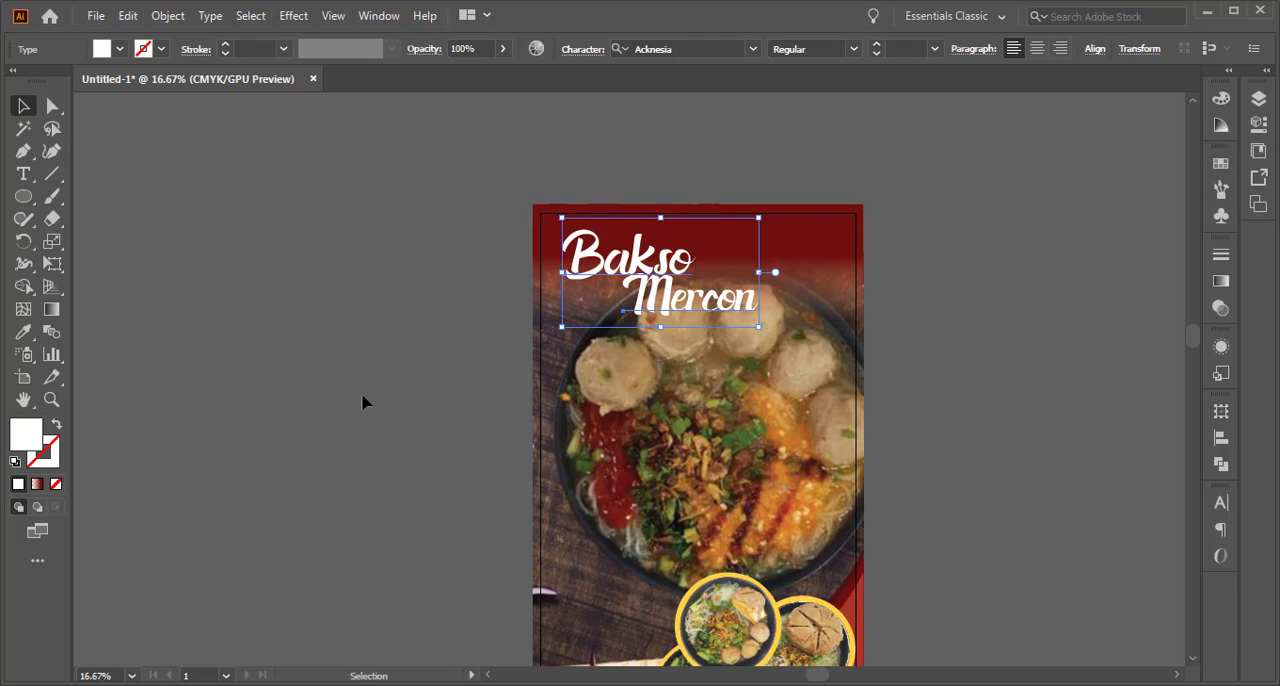
double_click(23, 440)
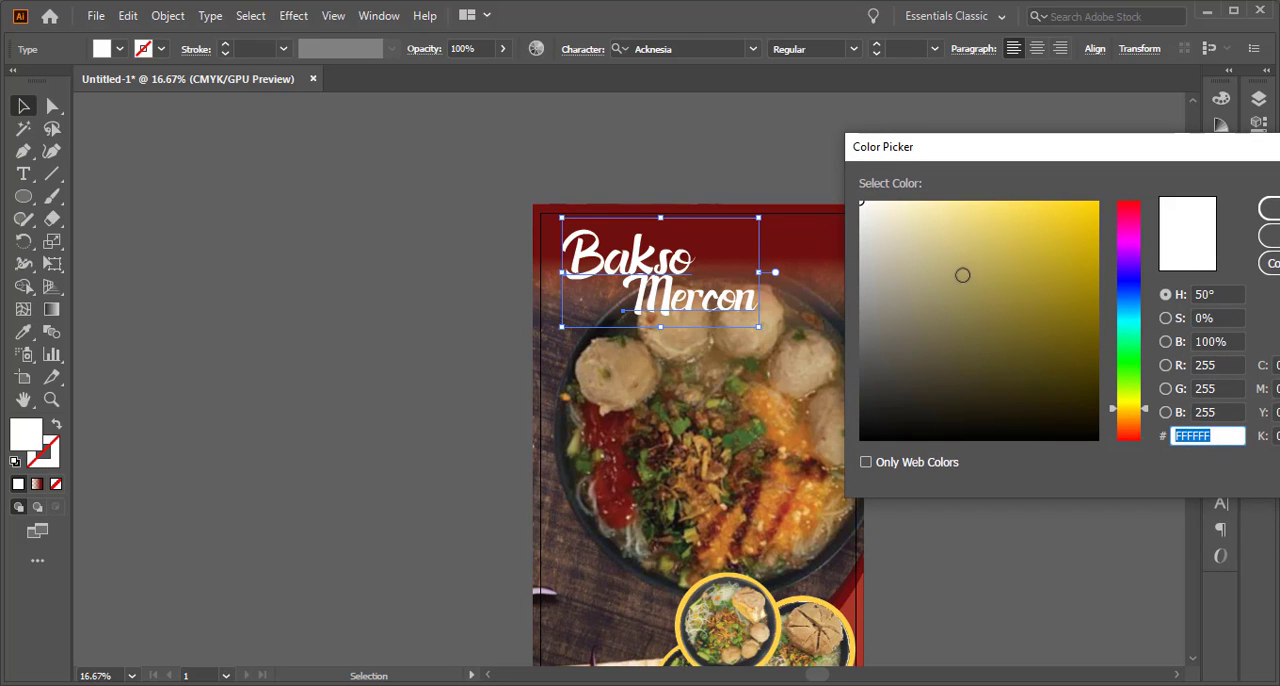
left_click(1005, 213)
left_click_drag(1005, 213, 1028, 209)
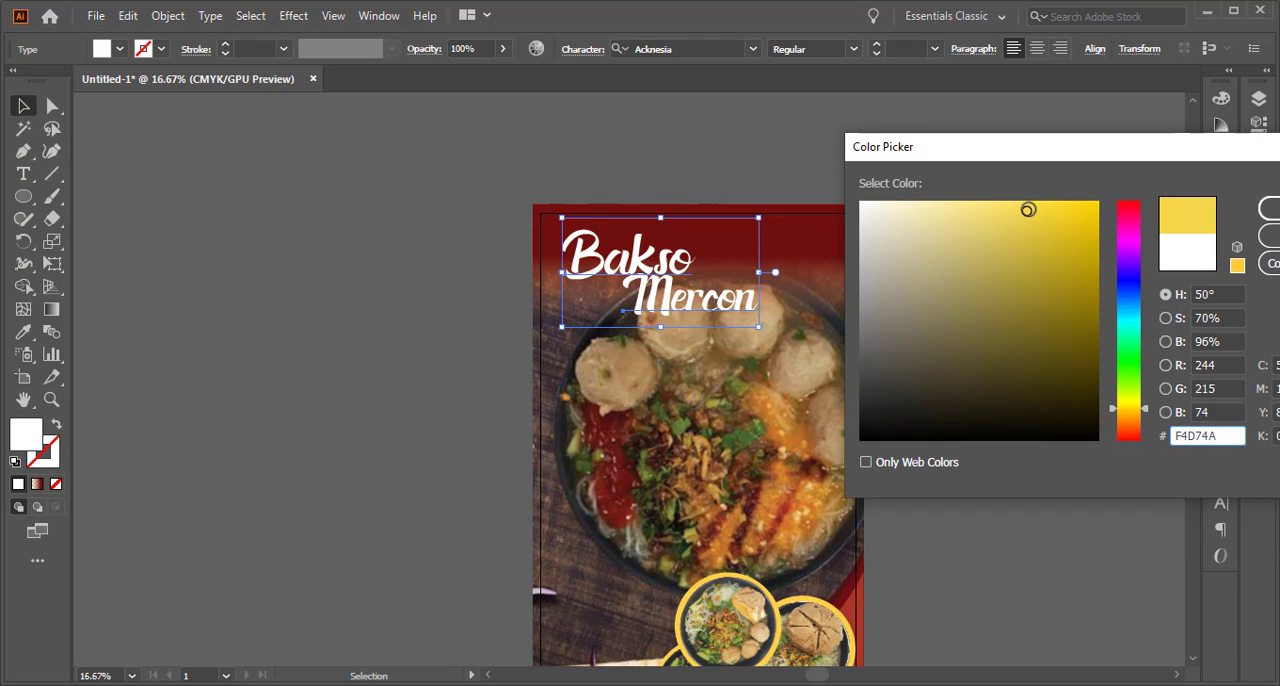
left_click_drag(1113, 415, 1120, 423)
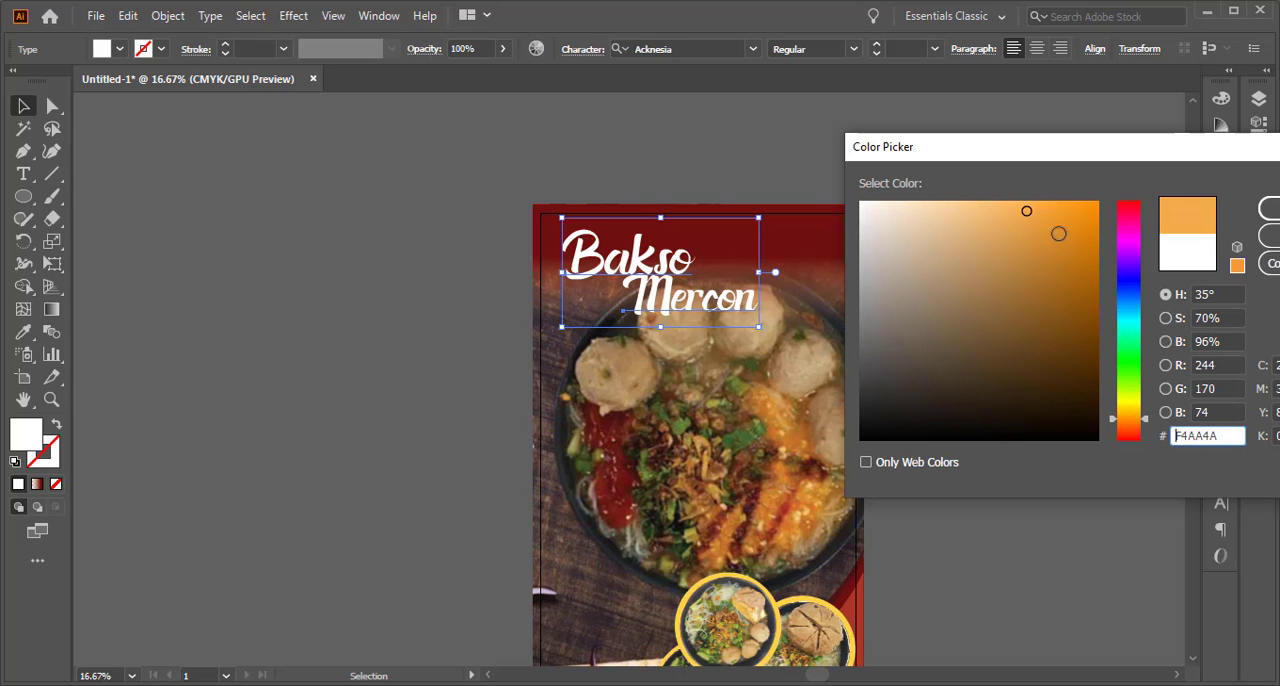
left_click_drag(1058, 233, 1064, 199)
left_click(1268, 208)
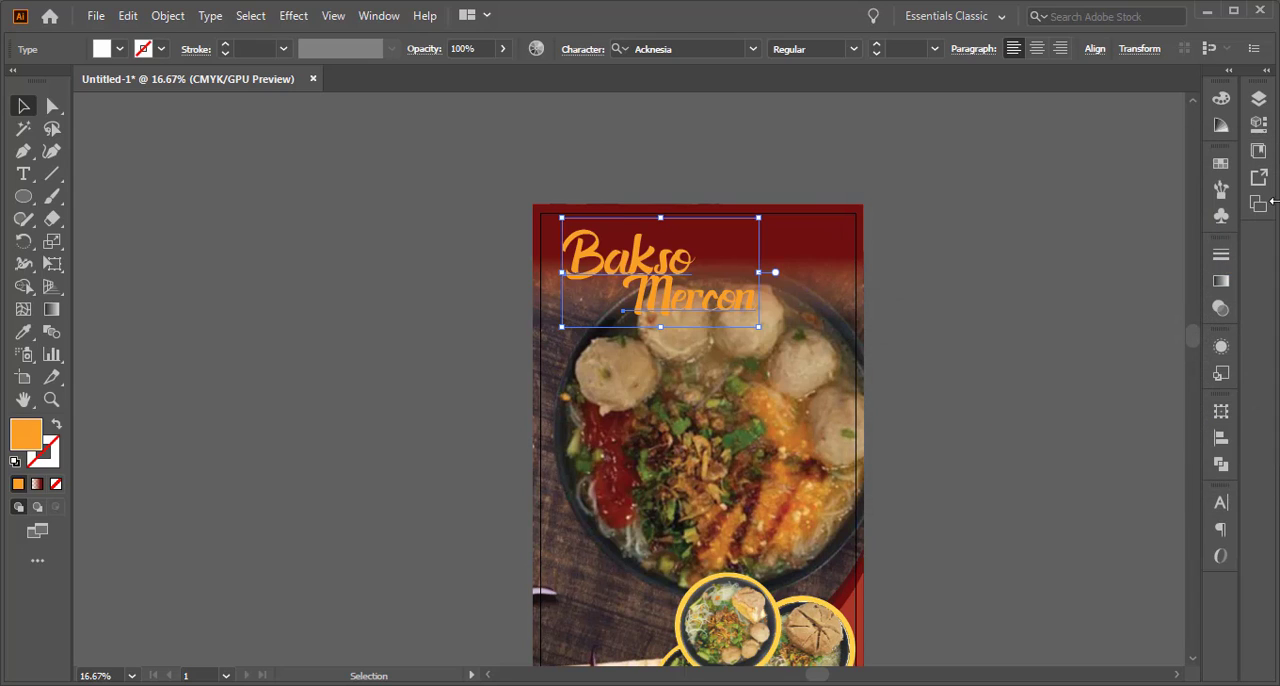
Lighten the upper Bakso Mercon title's fill to pale peach, hex FFD899
double_click(27, 440)
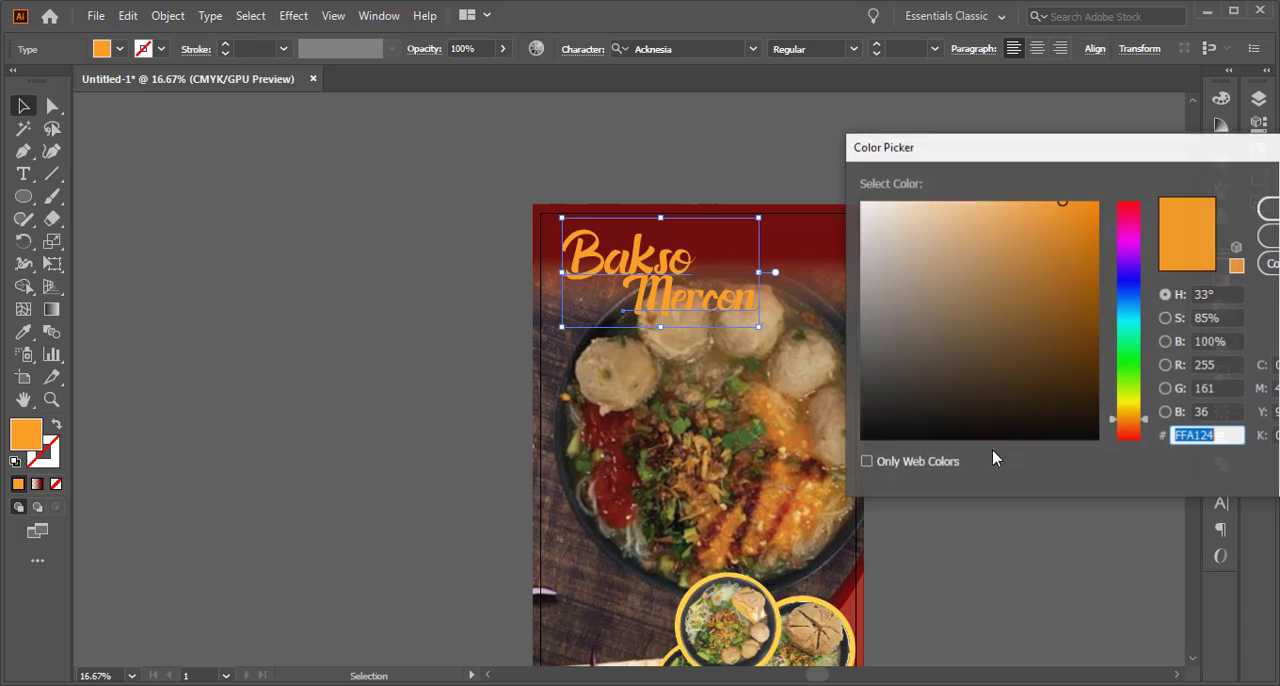
left_click(1114, 417)
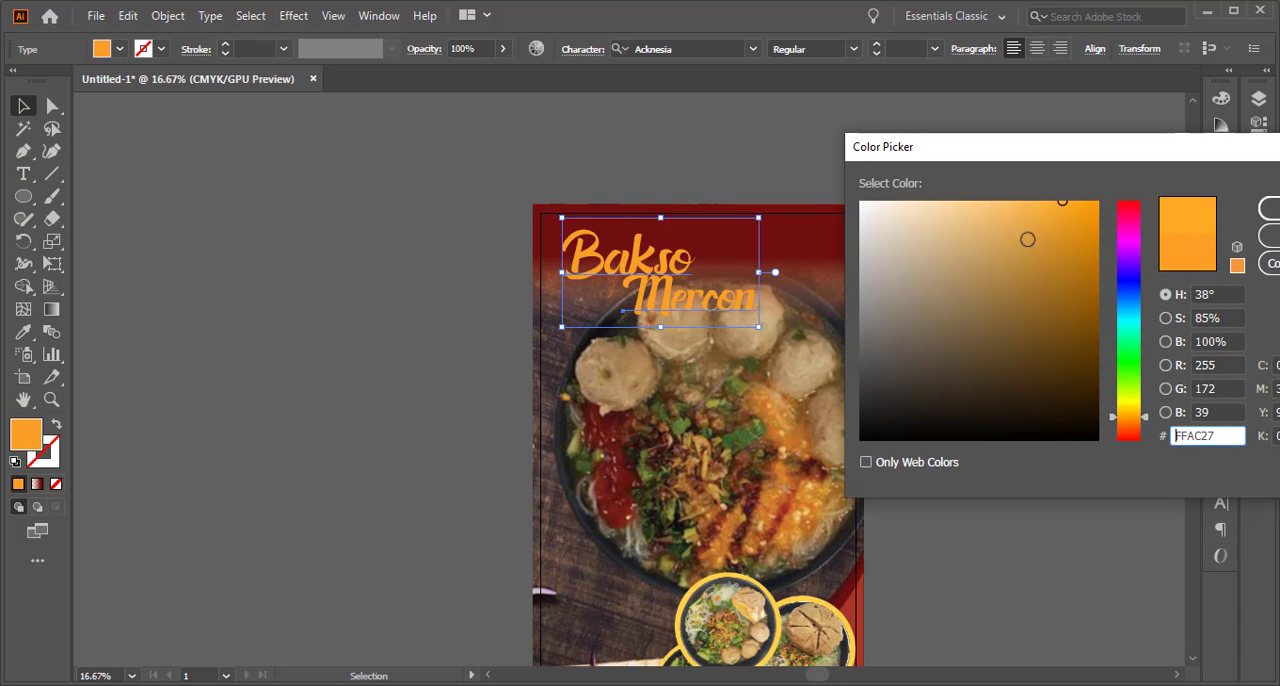
left_click_drag(1026, 237, 957, 191)
left_click(1270, 208)
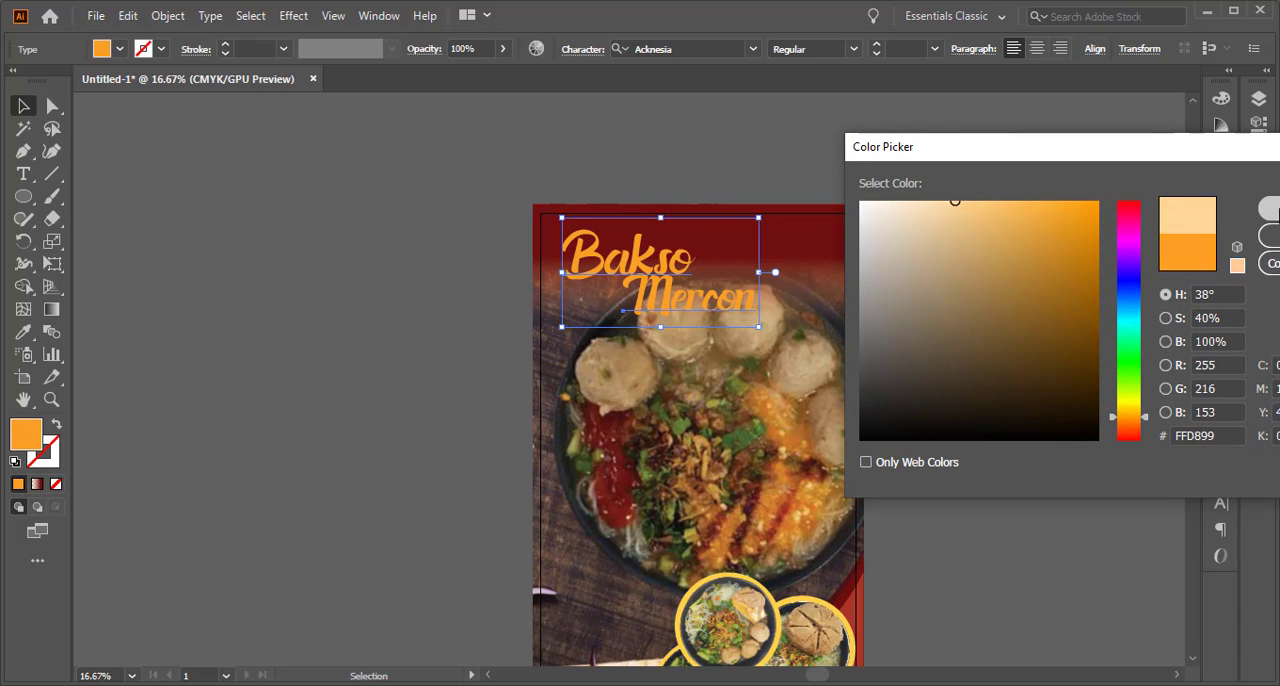
Change the upper Bakso Mercon title's fill to golden yellow, hex FFCF06
double_click(27, 437)
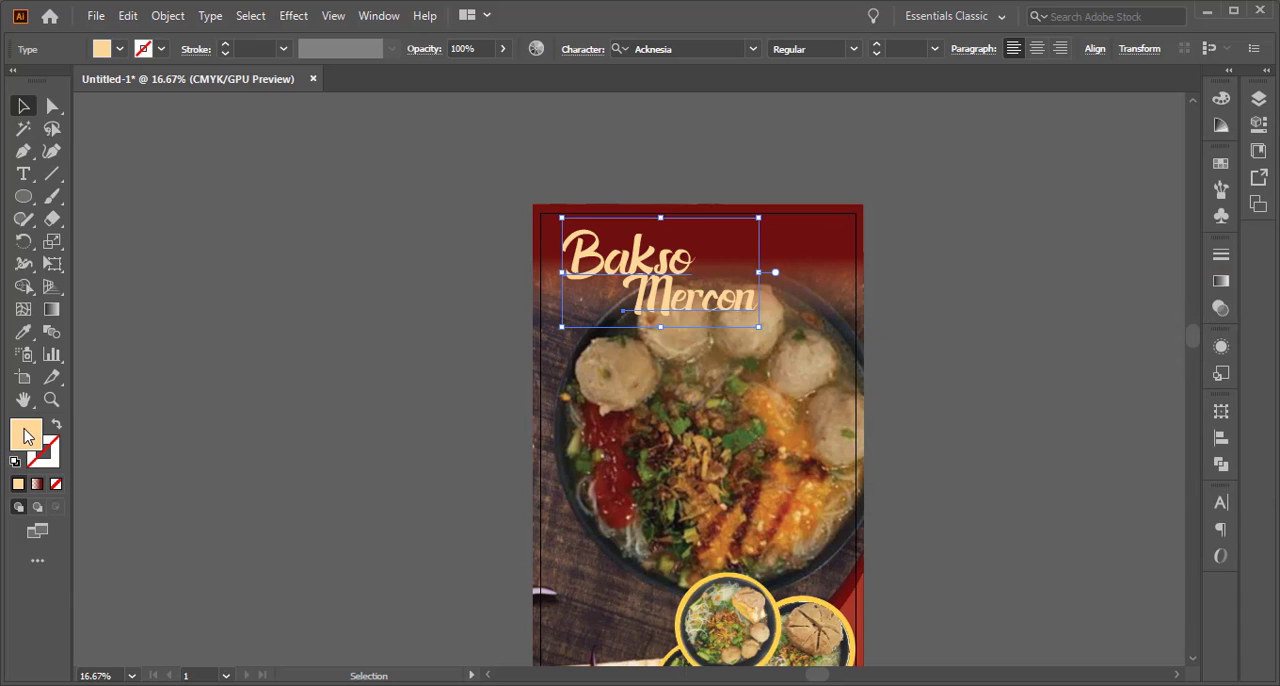
left_click_drag(1115, 425, 1117, 412)
left_click_drag(1021, 206, 1095, 203)
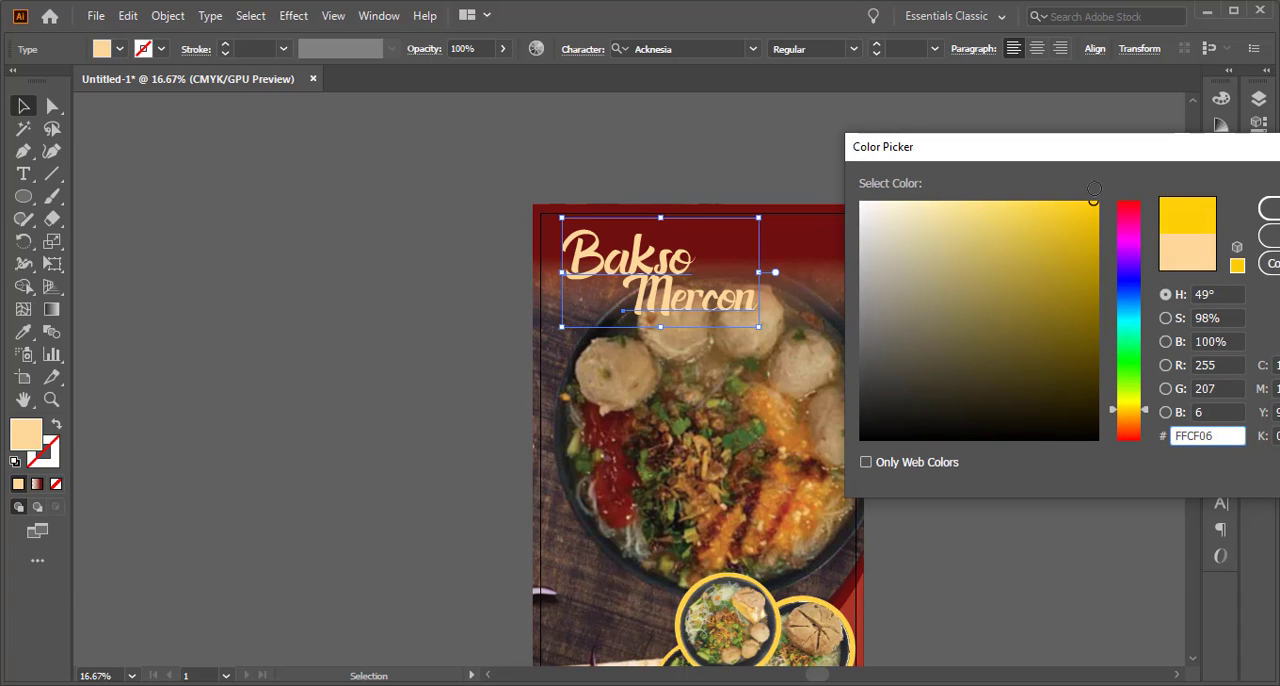
left_click(1273, 210)
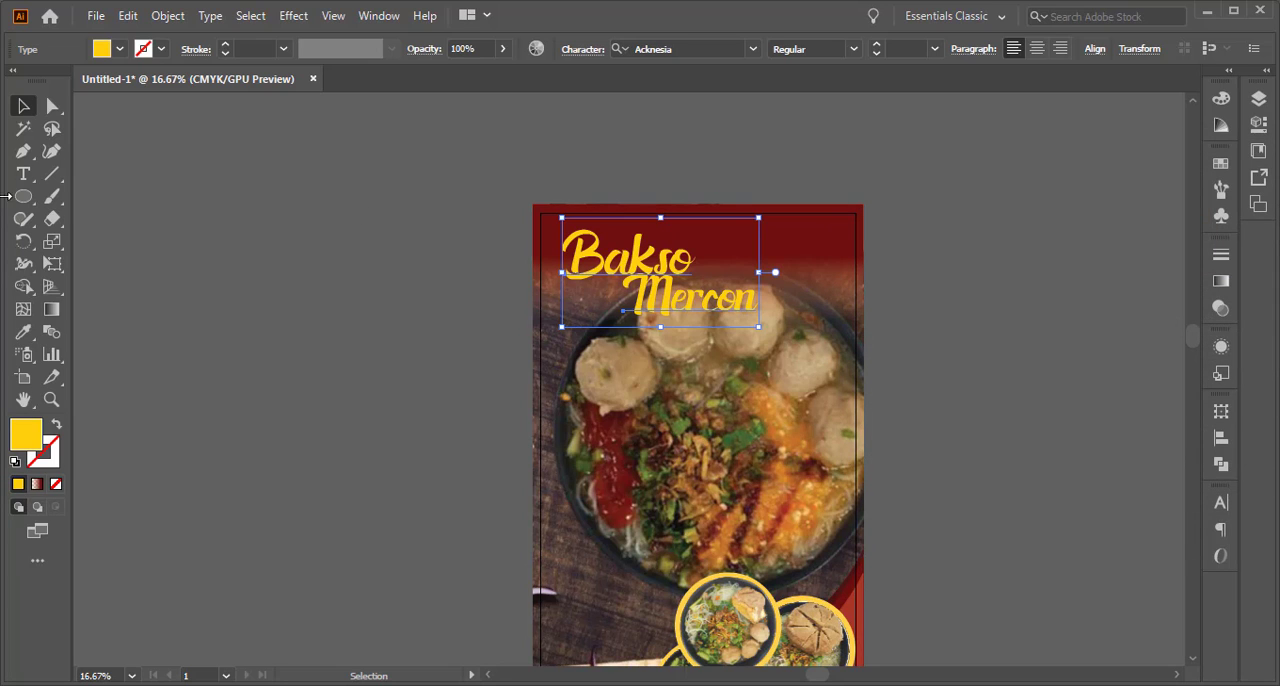
left_click(228, 253)
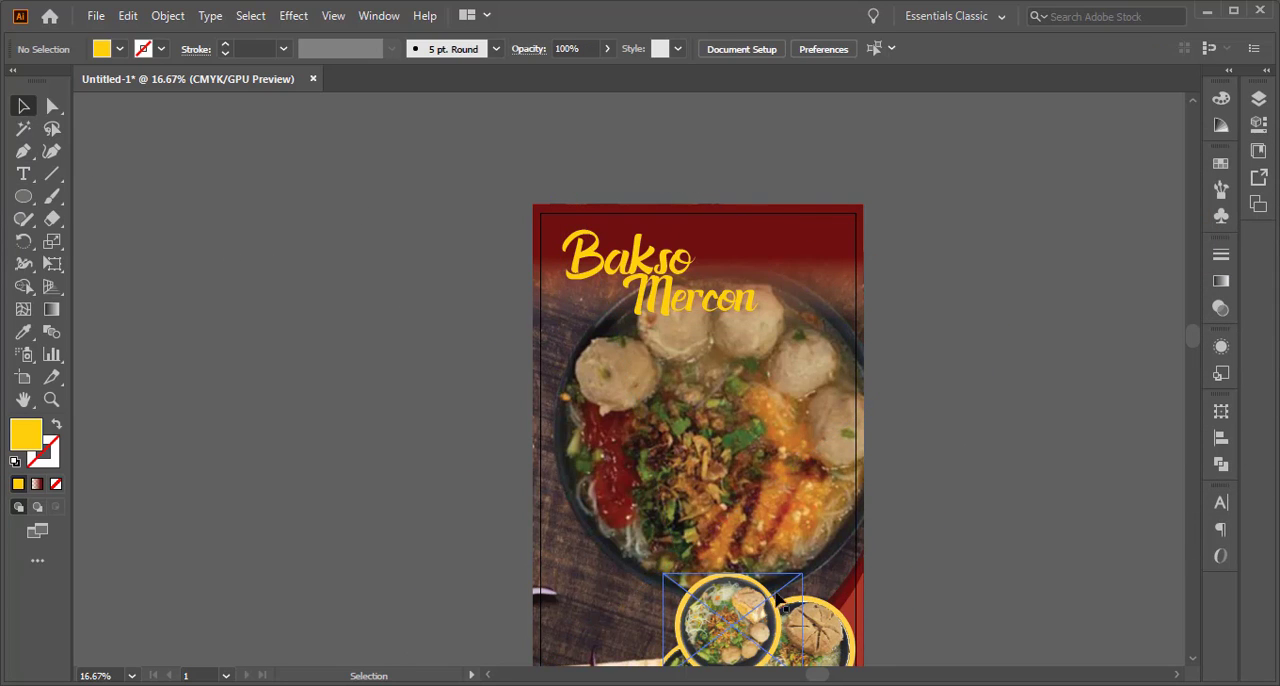
Shift the hue of both words in the upper Bakso Mercon title to a brighter lemon yellow
left_click(693, 310)
left_click(600, 268, "shift")
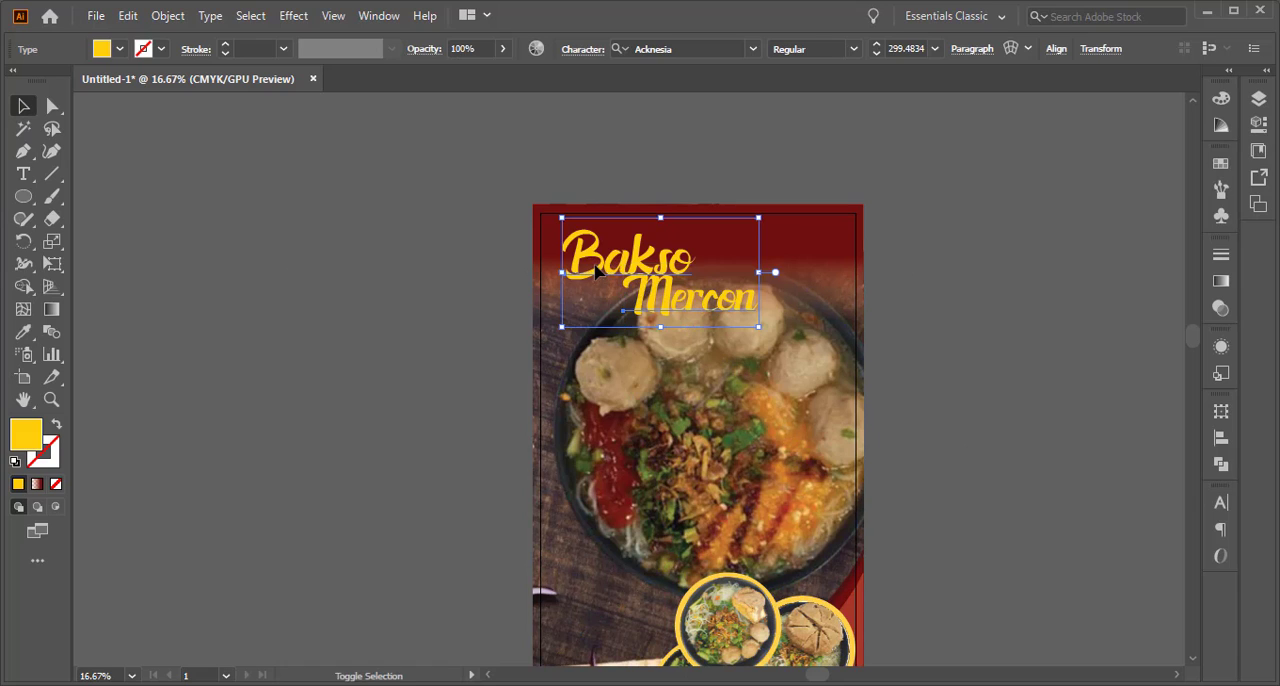
double_click(24, 436)
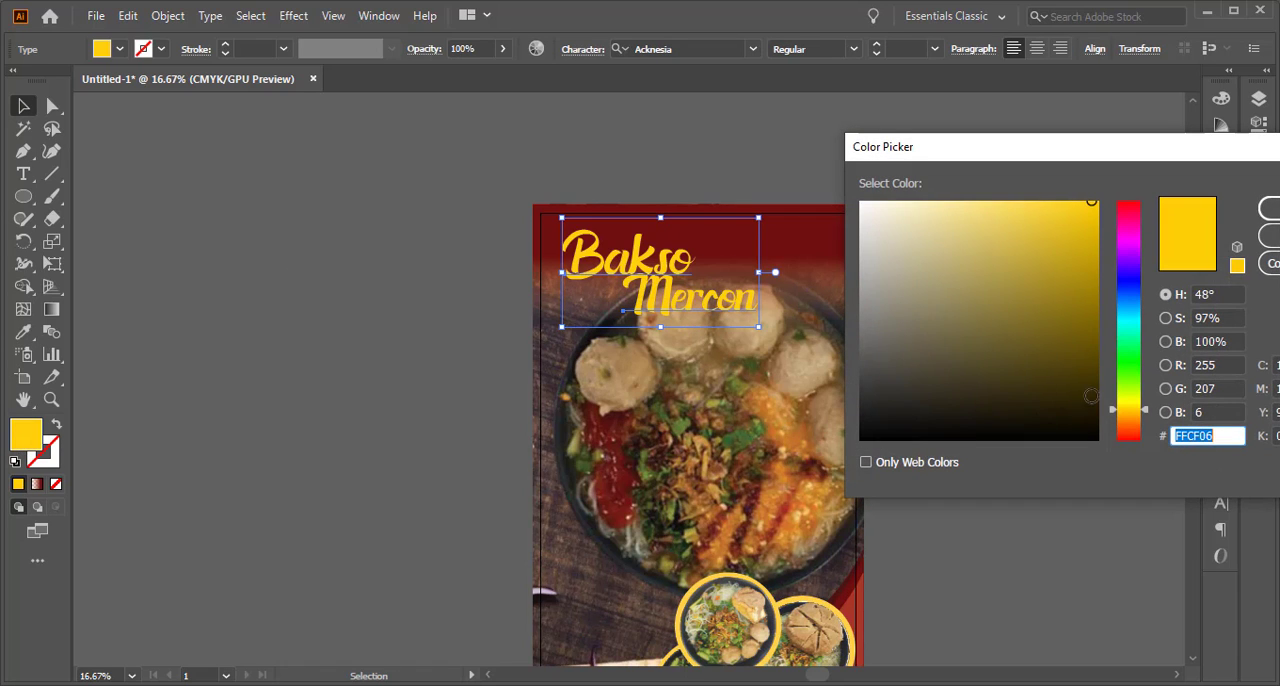
left_click_drag(1117, 416, 1116, 408)
left_click(1275, 210)
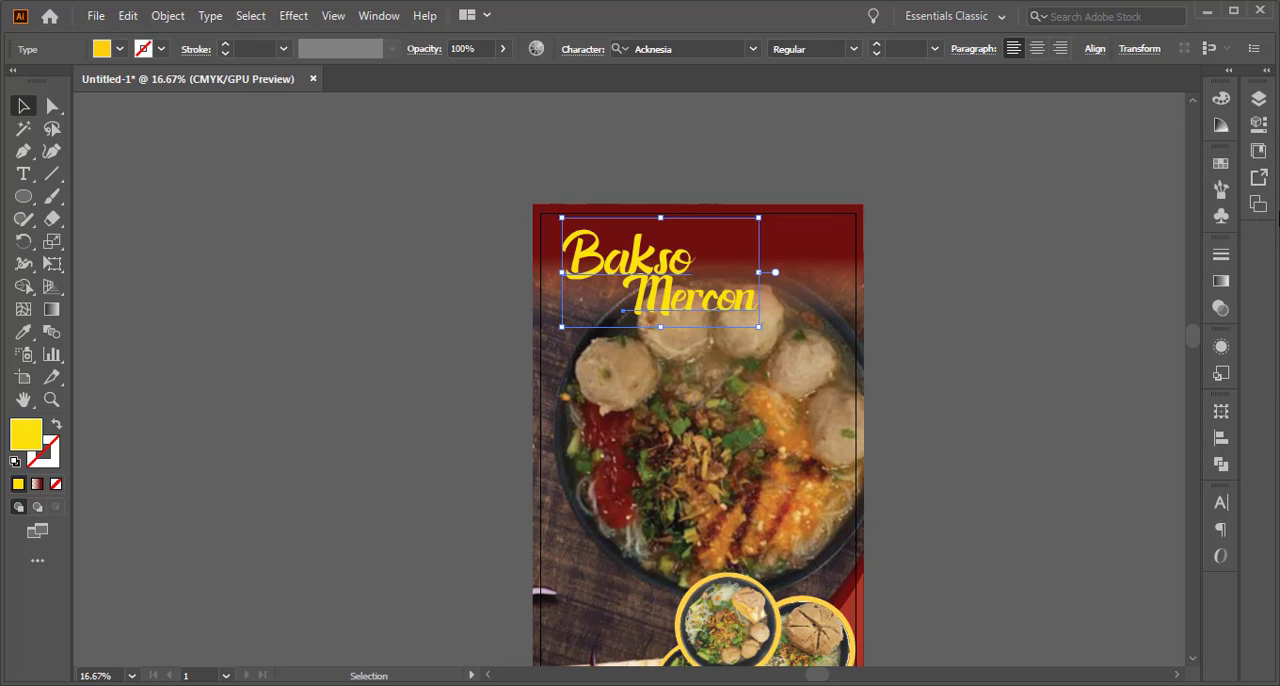
left_click(996, 259)
Add a line of text with the shop's street address beside the banner and enlarge it to about 256 pt
scroll(725, 425, "down", 2)
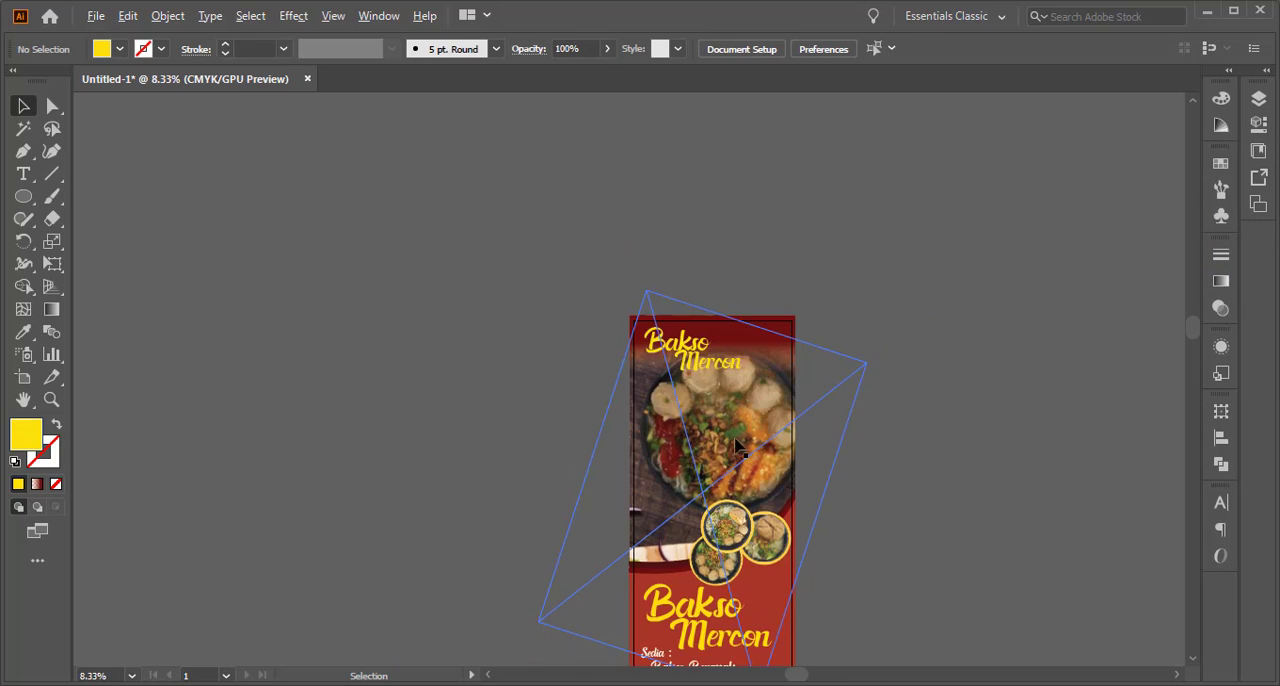
scroll(768, 488, "up", 1)
left_click_drag(712, 380, 639, 241)
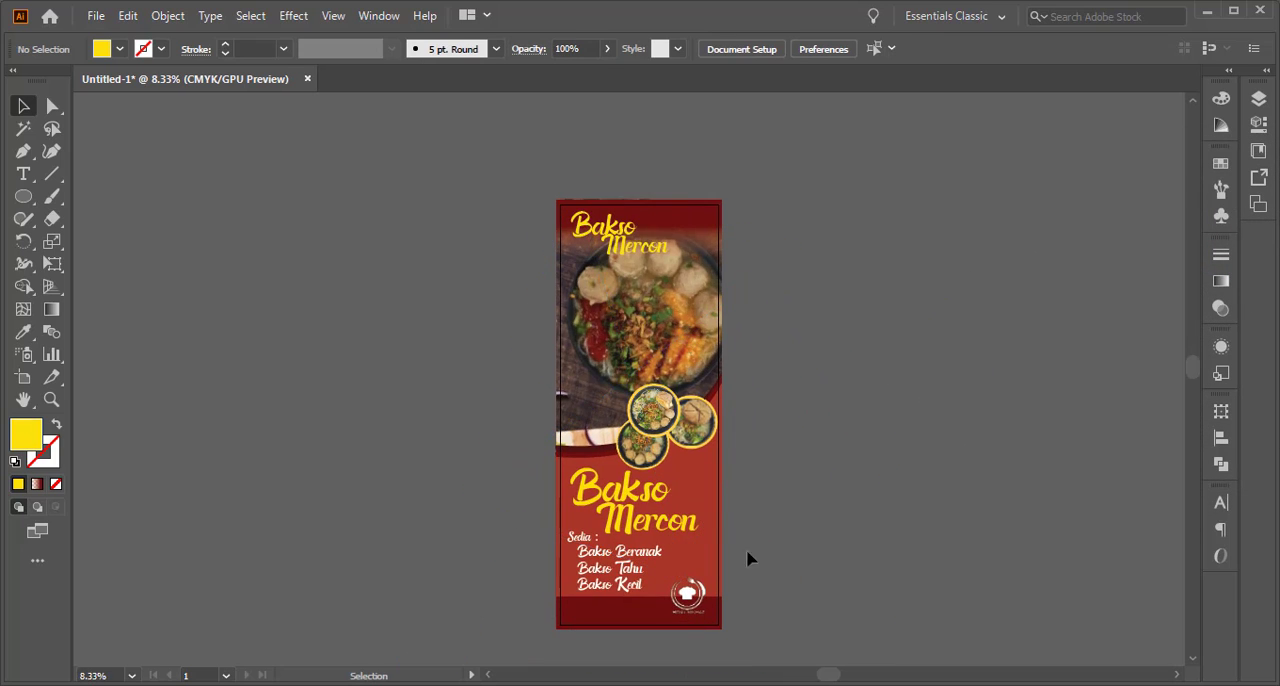
scroll(627, 645, "up", 1)
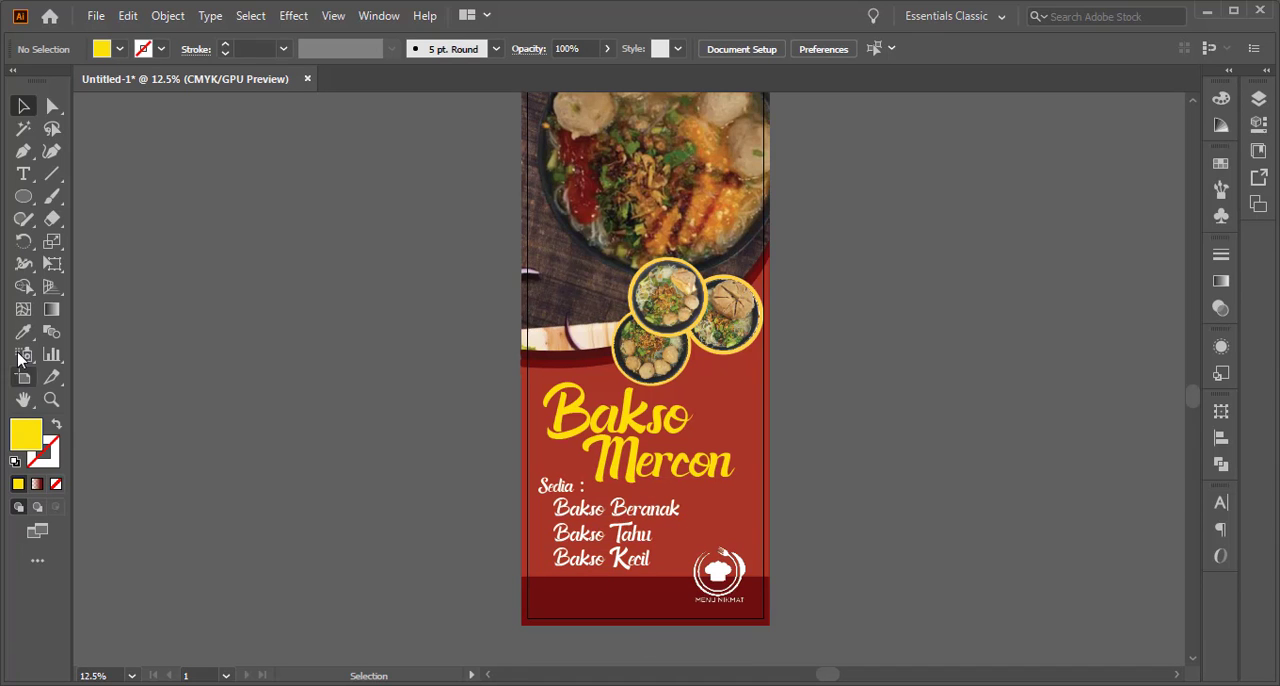
left_click(23, 175)
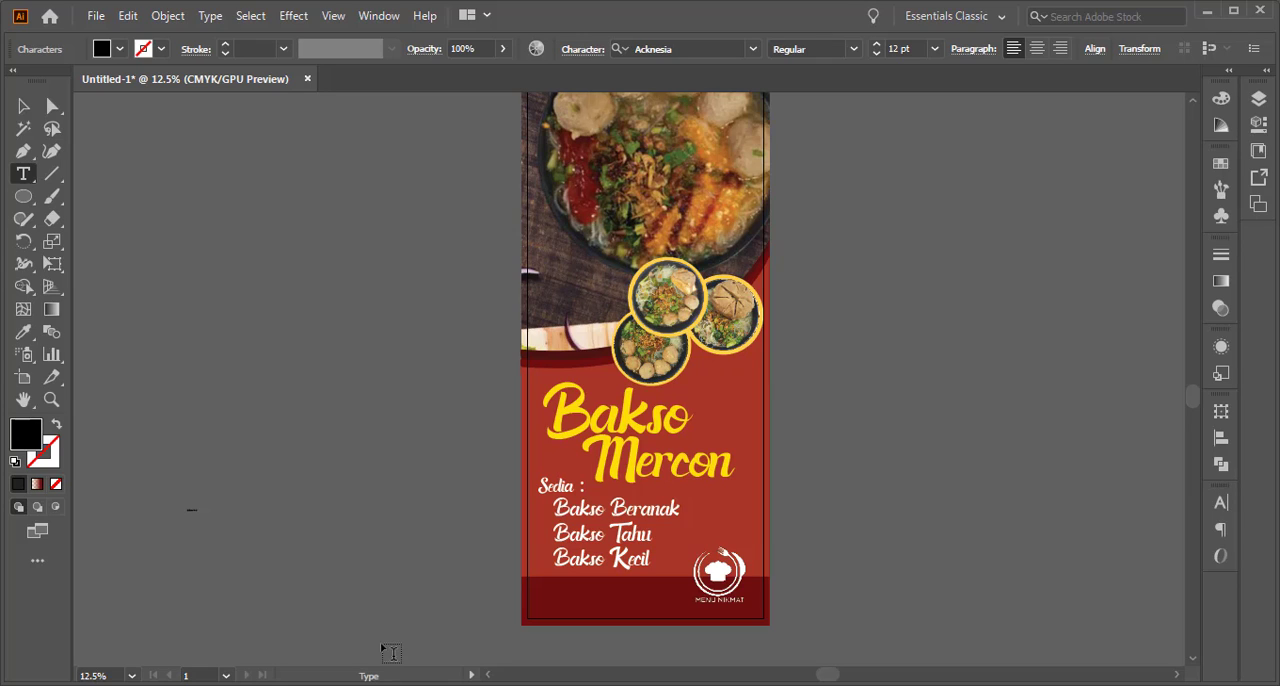
left_click(23, 105)
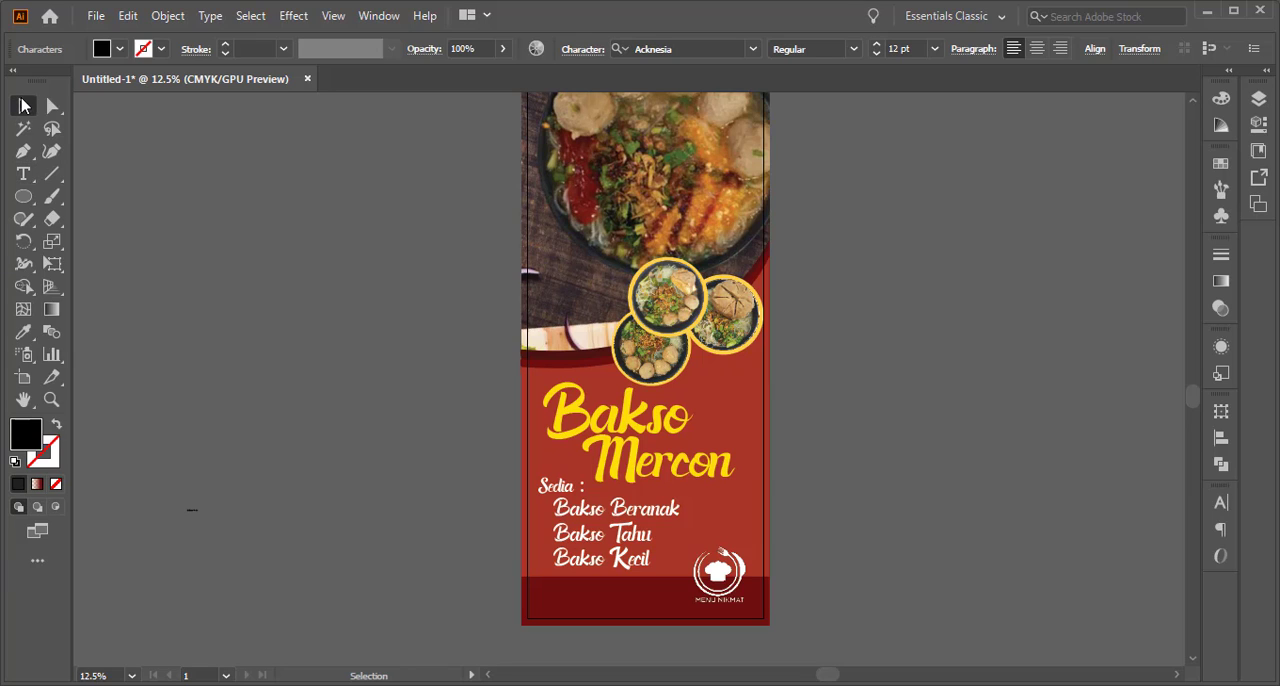
left_click_drag(211, 509, 472, 384)
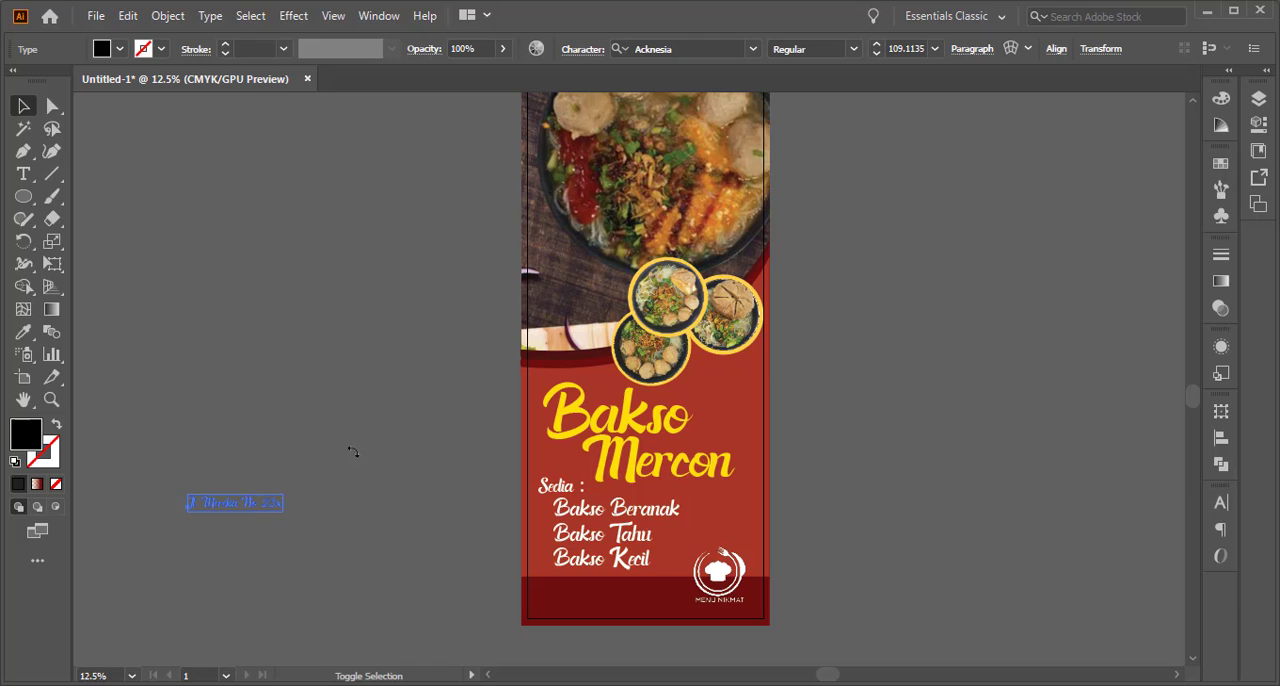
left_click_drag(297, 500, 413, 432)
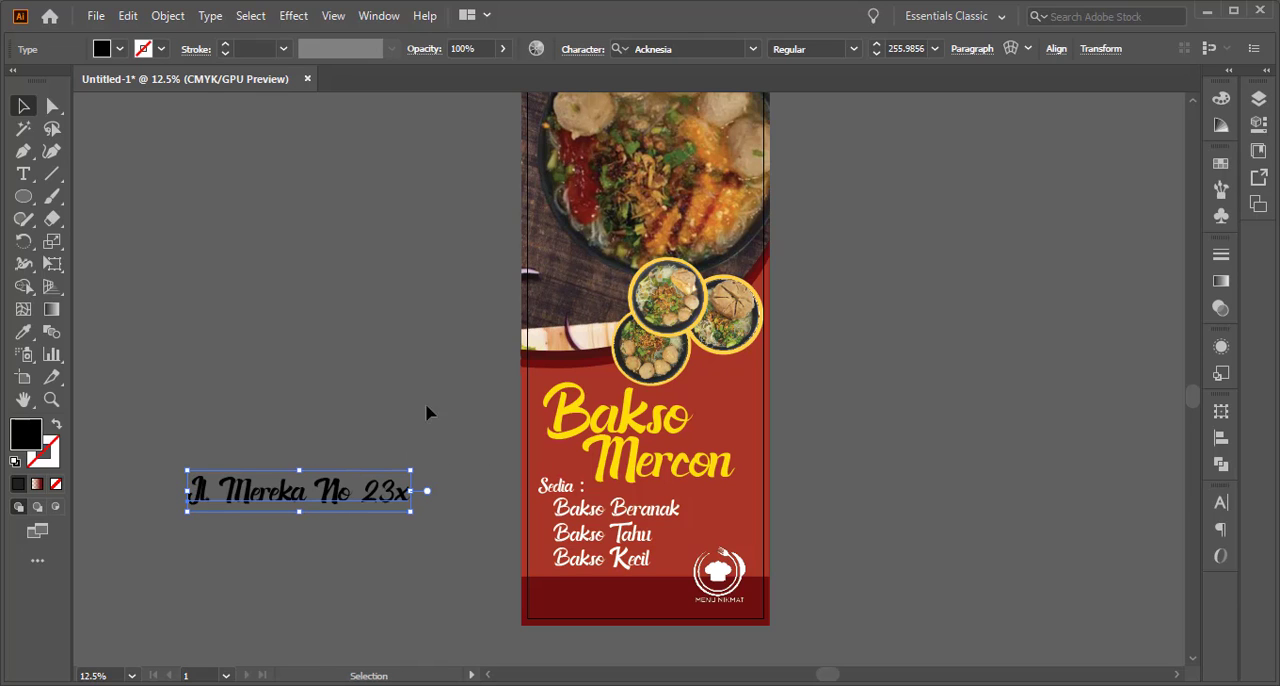
Set the address line in Source Sans Variable and insert the missing "d" in the street name
left_click(753, 50)
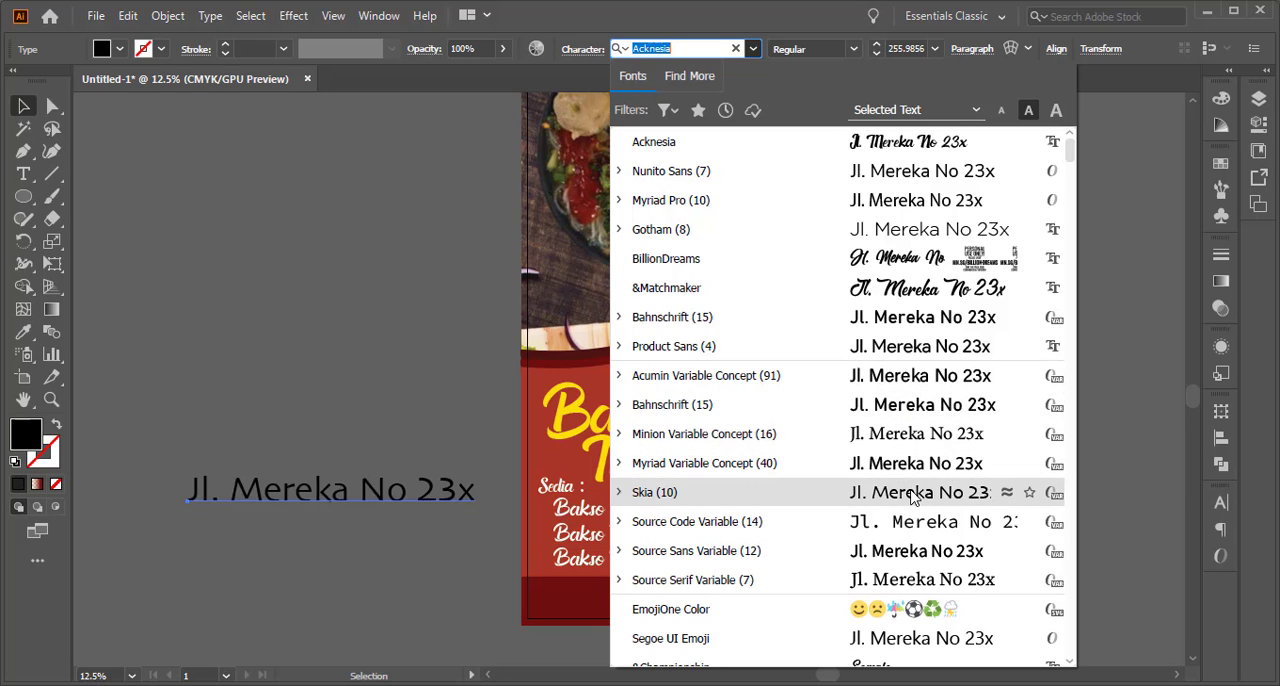
left_click(913, 551)
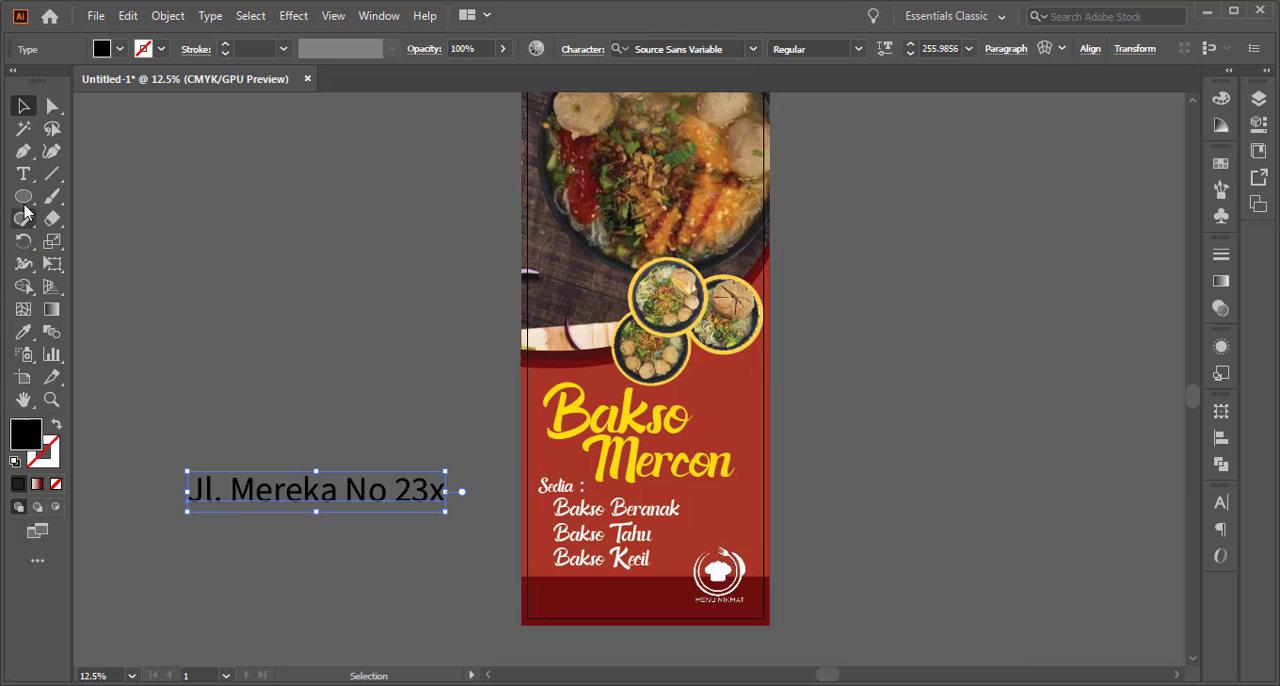
left_click(23, 174)
left_click(290, 494)
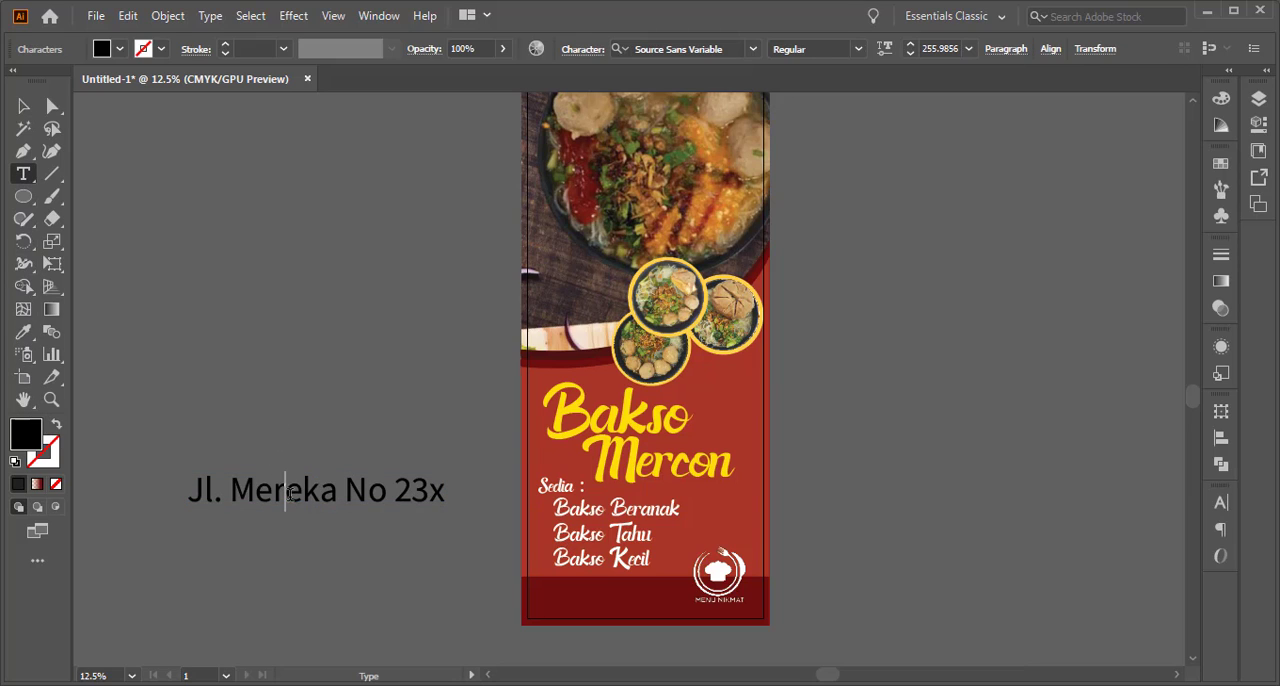
type("d")
left_click(23, 105)
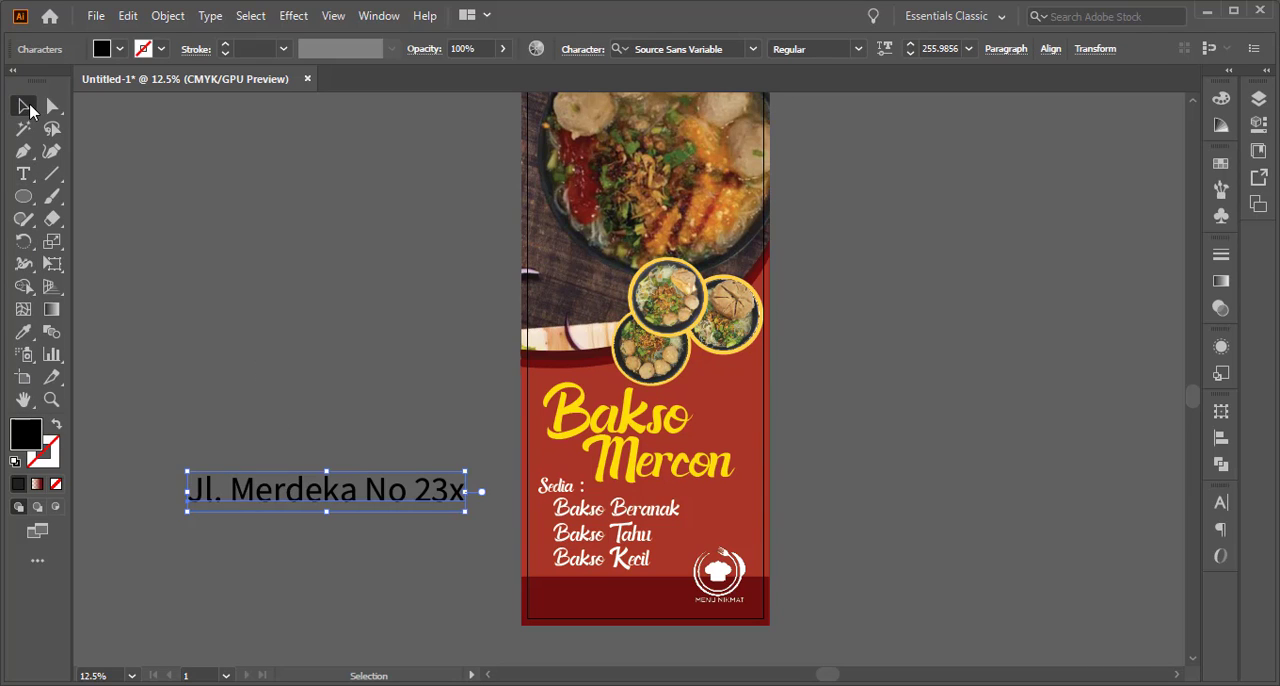
Scale the address line down to about 155 pt and place it on the dark red band at the banner's bottom
left_click_drag(470, 477, 421, 500)
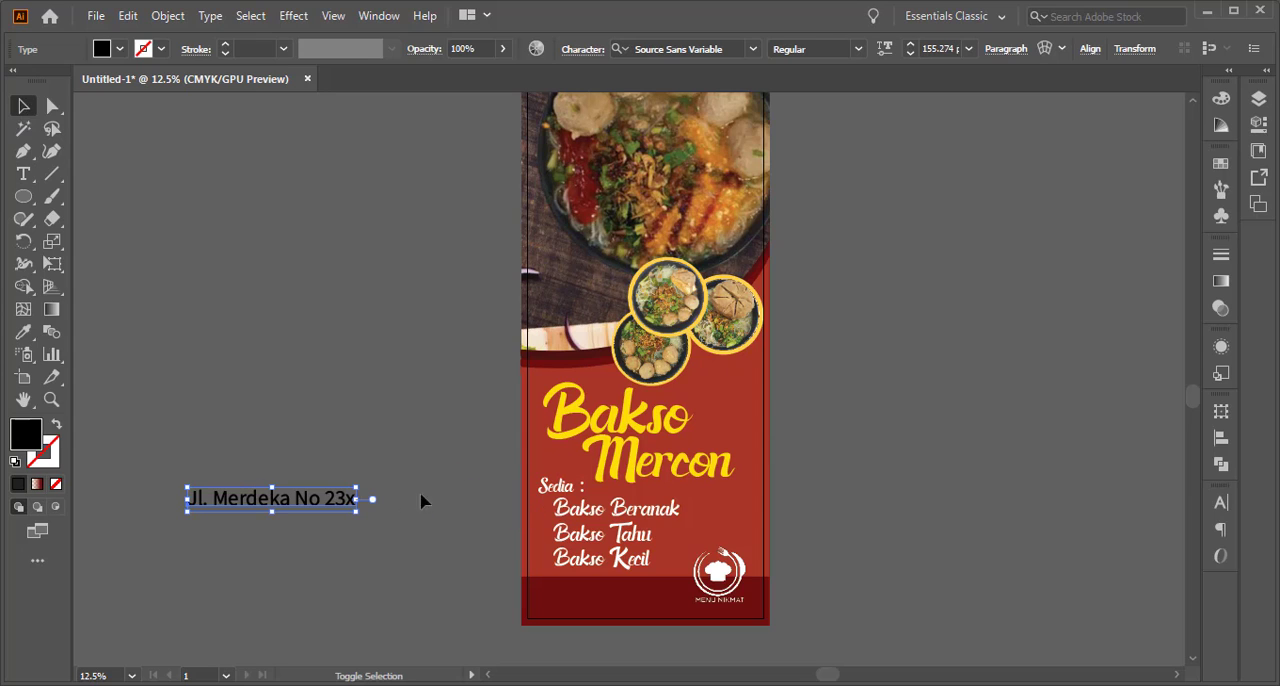
left_click_drag(279, 510, 673, 613)
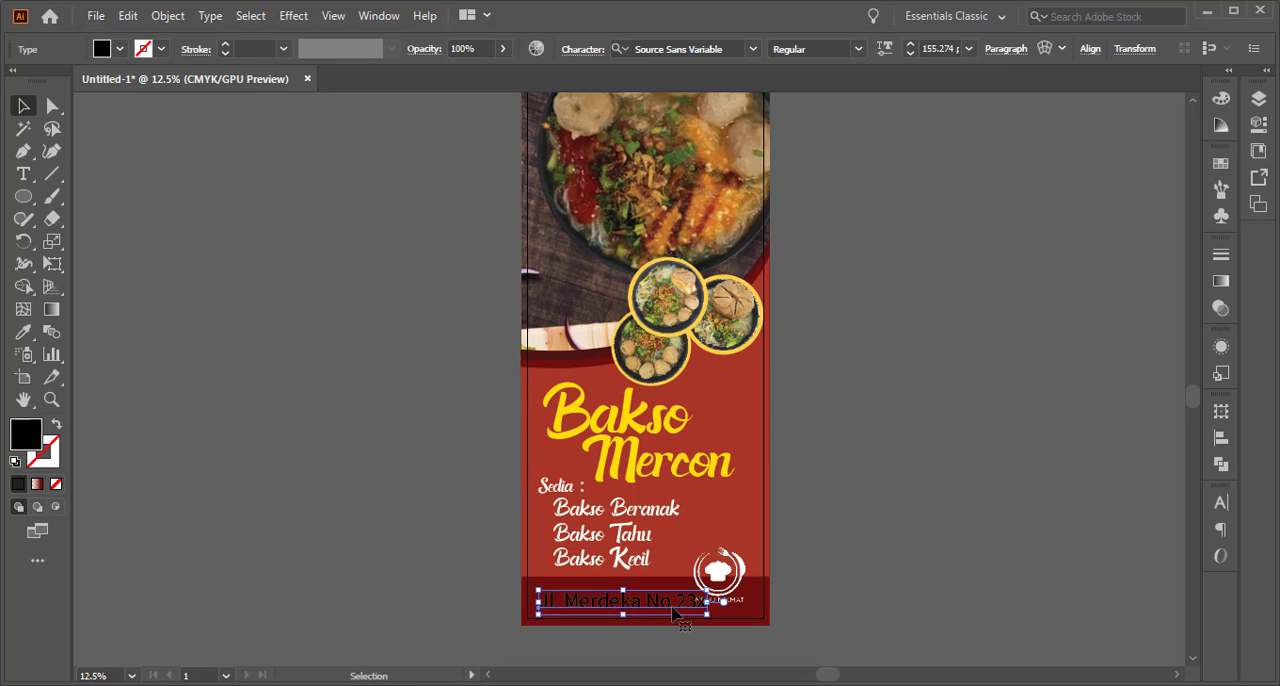
Fill the address line on the bottom band with white, hex FFFFFF
double_click(16, 440)
left_click_drag(904, 334, 861, 202)
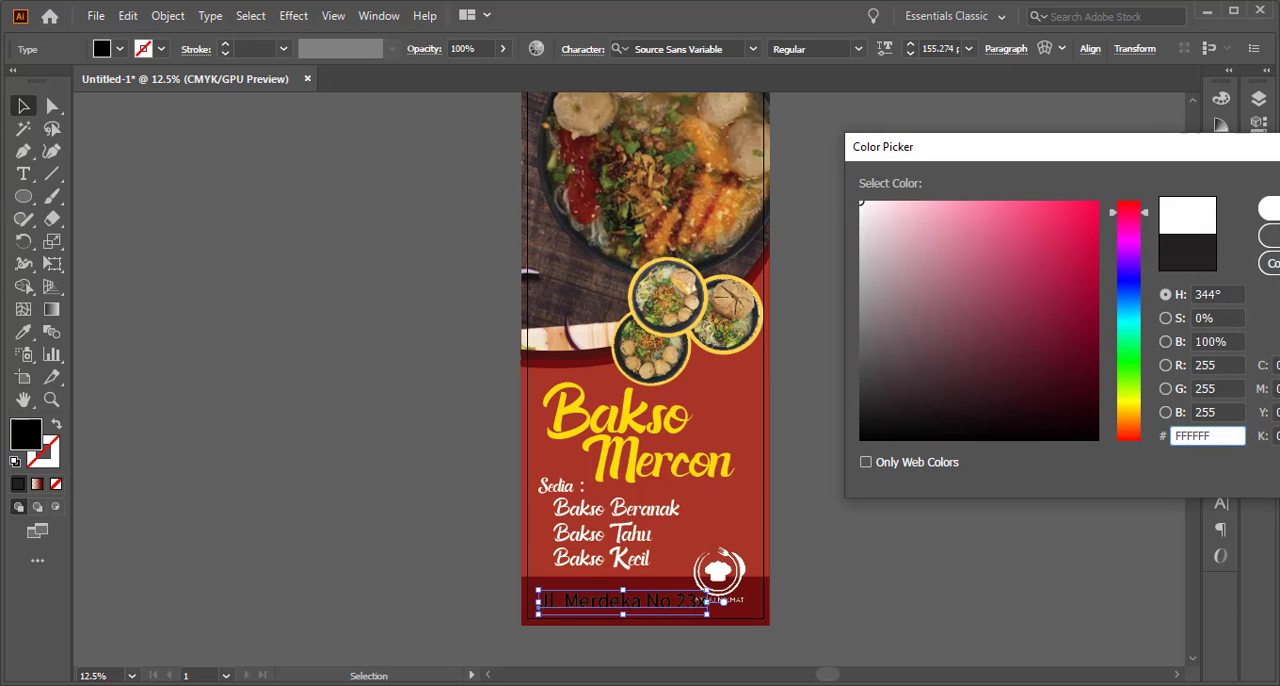
key("Return")
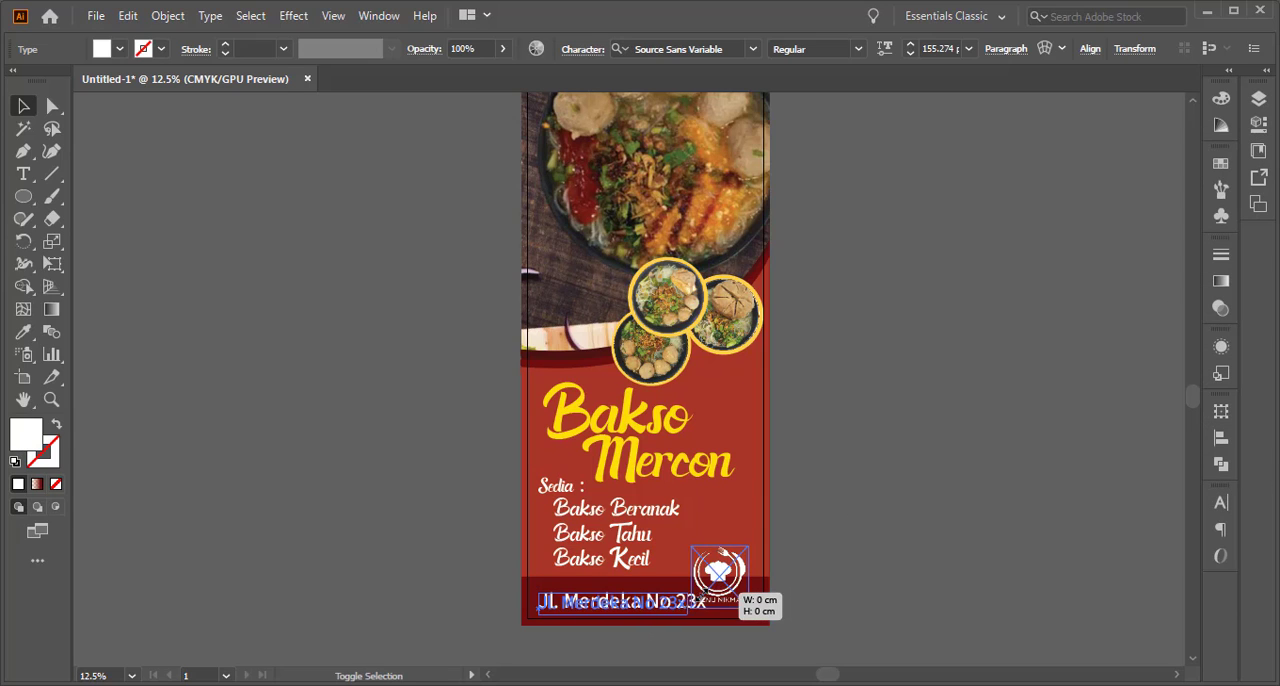
Scale the address line down to about 104 pt on the dark red bottom band, leaving a gap before the logo
left_click_drag(706, 595, 649, 601)
left_click(420, 623)
scroll(649, 610, "up", 2)
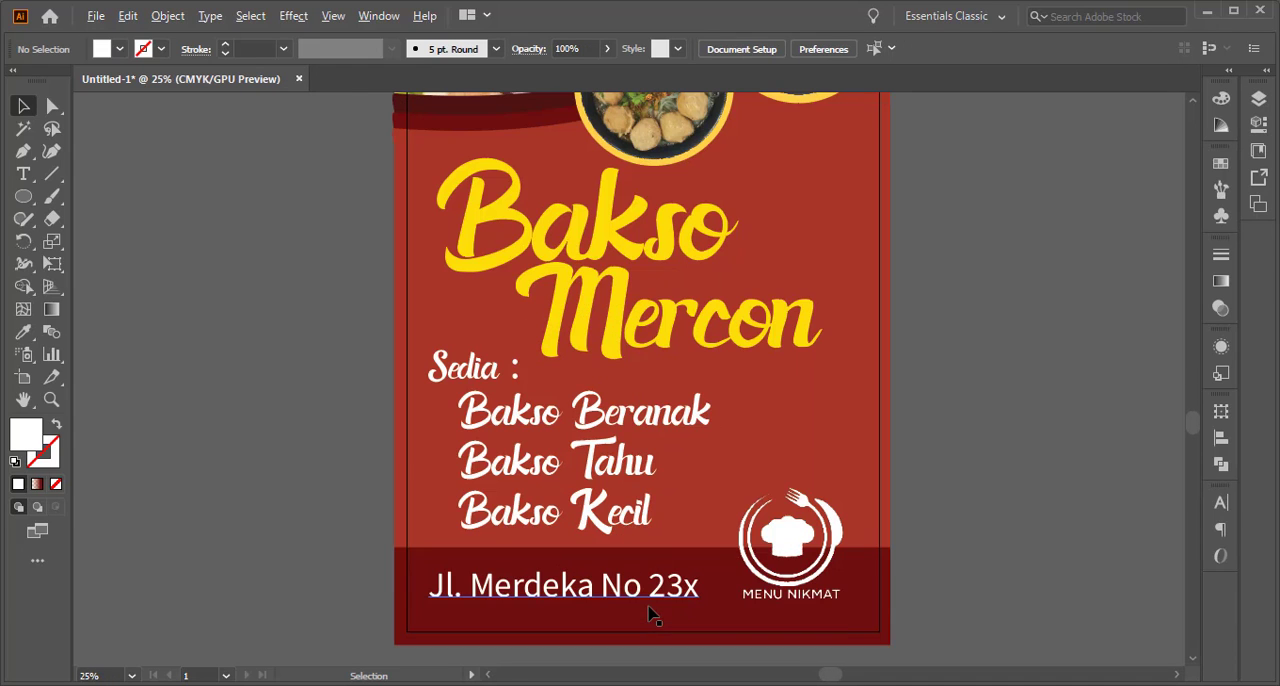
left_click(640, 598)
left_click_drag(699, 567, 680, 576)
left_click_drag(591, 603, 607, 598)
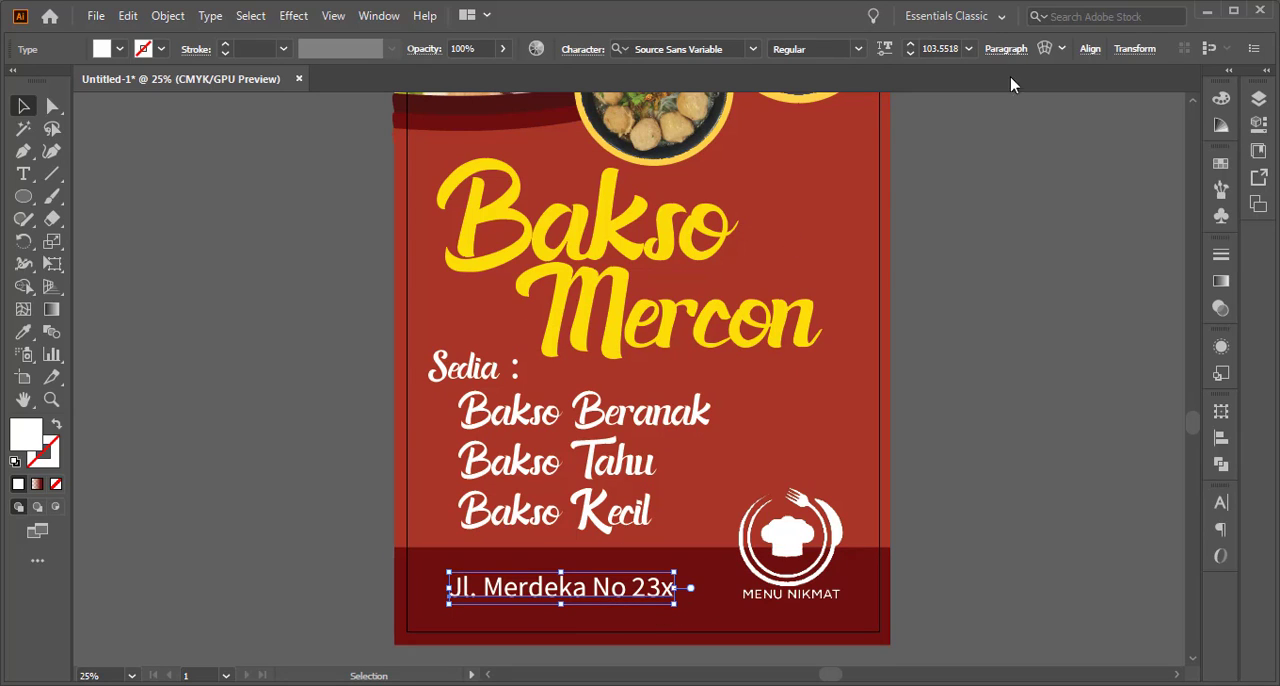
Center the address line horizontally on the artboard
left_click(1088, 57)
left_click(934, 101)
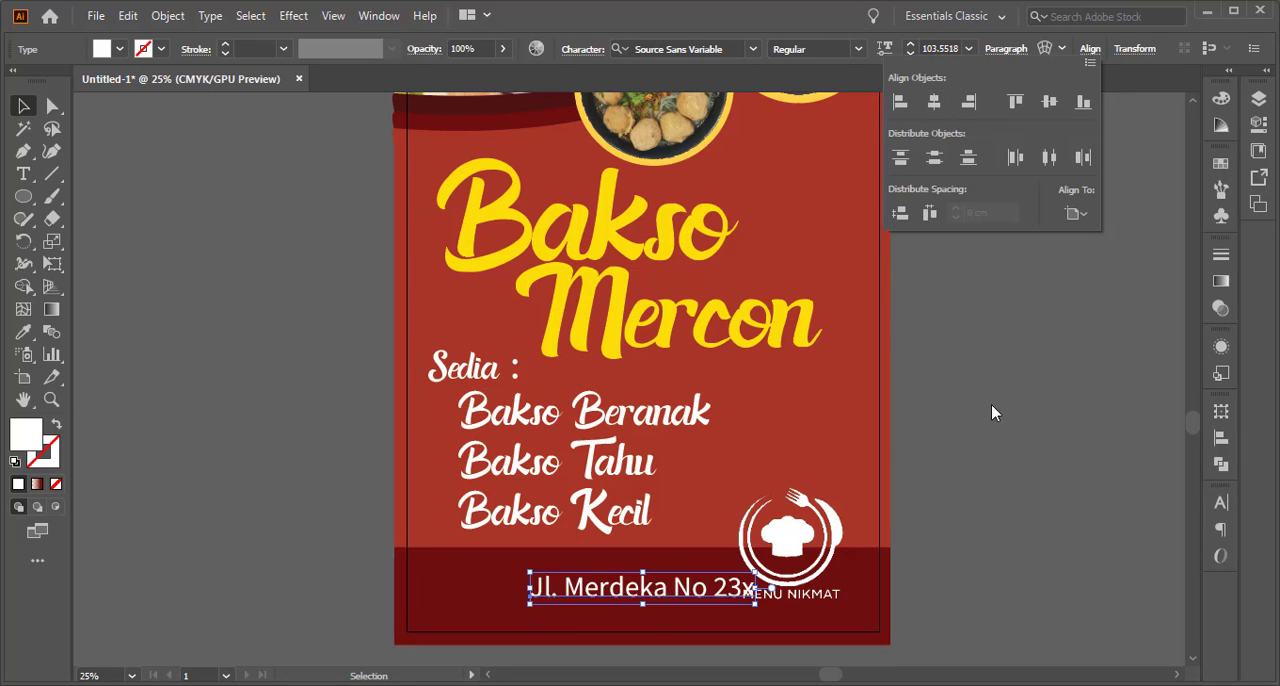
left_click(991, 404)
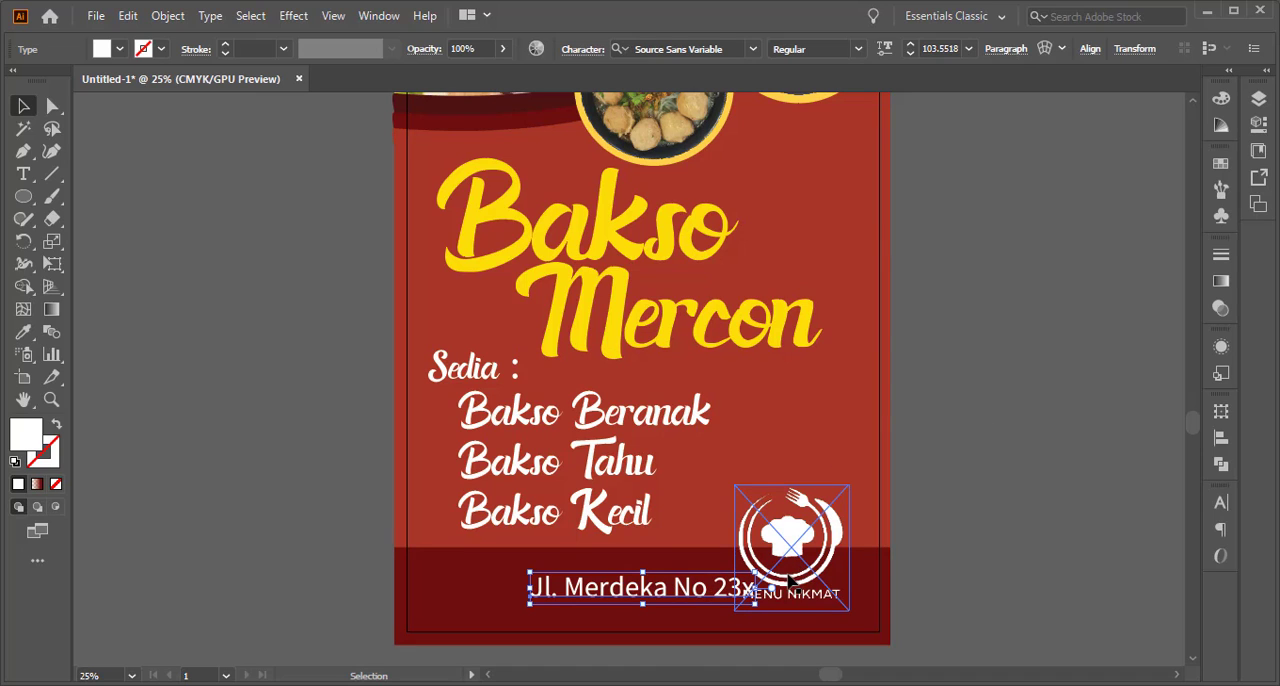
Scale the Menu Nikmat logo down and move it onto the dark red band, just right of the address line
left_click_drag(790, 578, 793, 545)
left_click_drag(856, 450, 849, 456)
left_click_drag(828, 520, 828, 537)
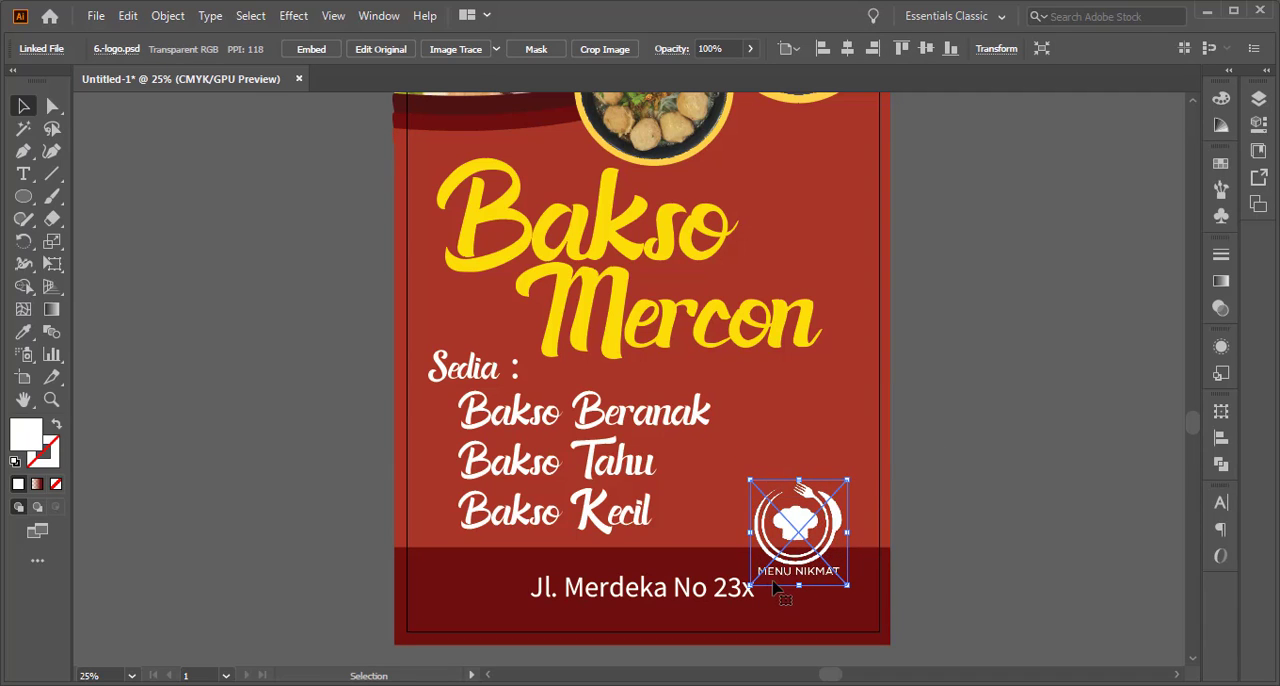
scroll(775, 588, "down", 3)
left_click_drag(812, 475, 822, 515)
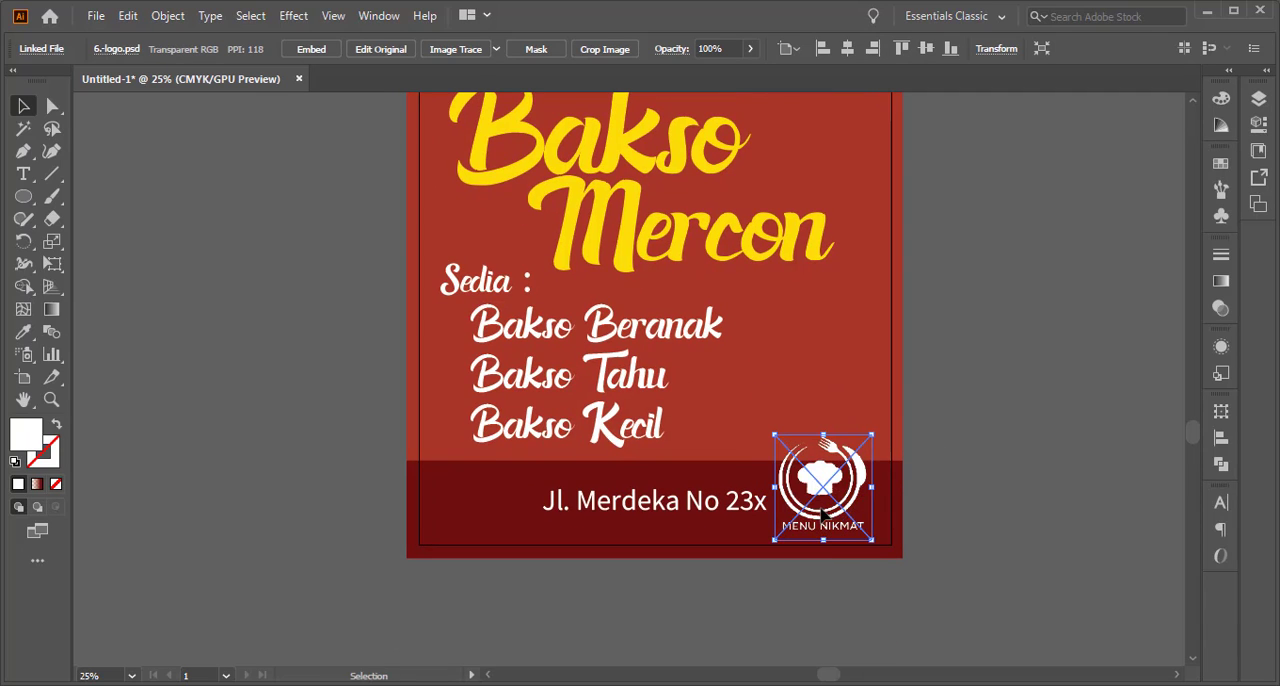
left_click_drag(872, 437, 856, 452)
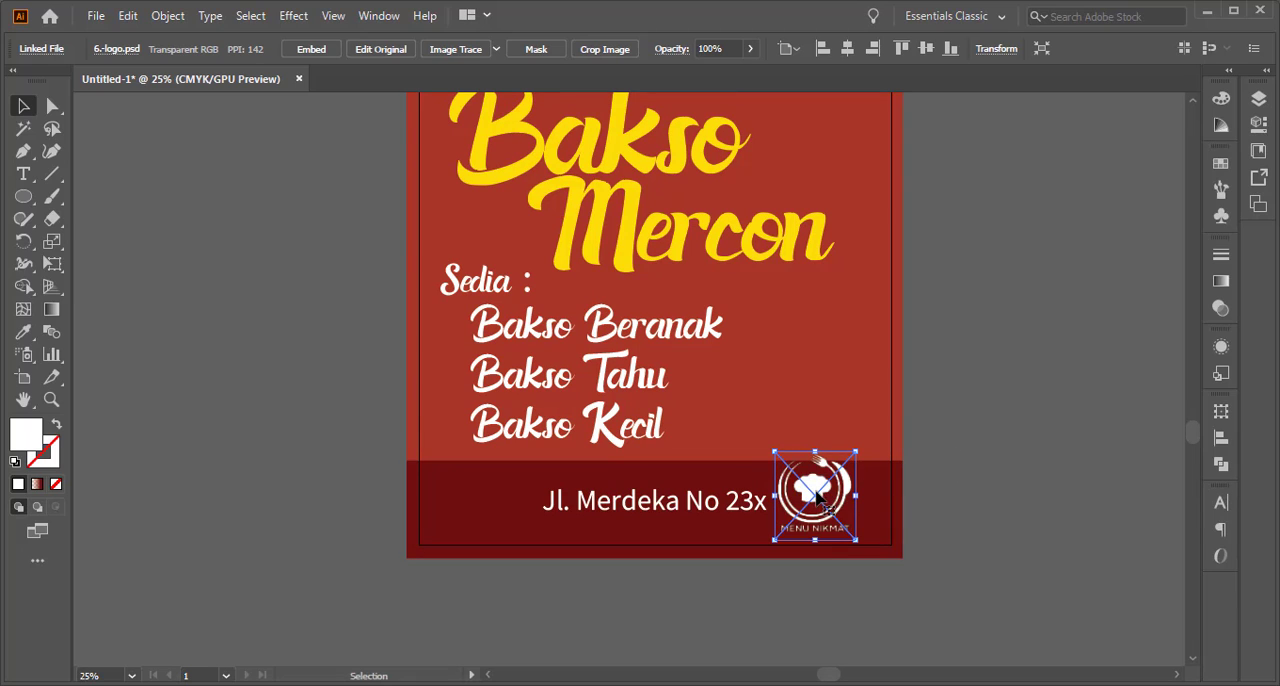
left_click_drag(817, 495, 839, 492)
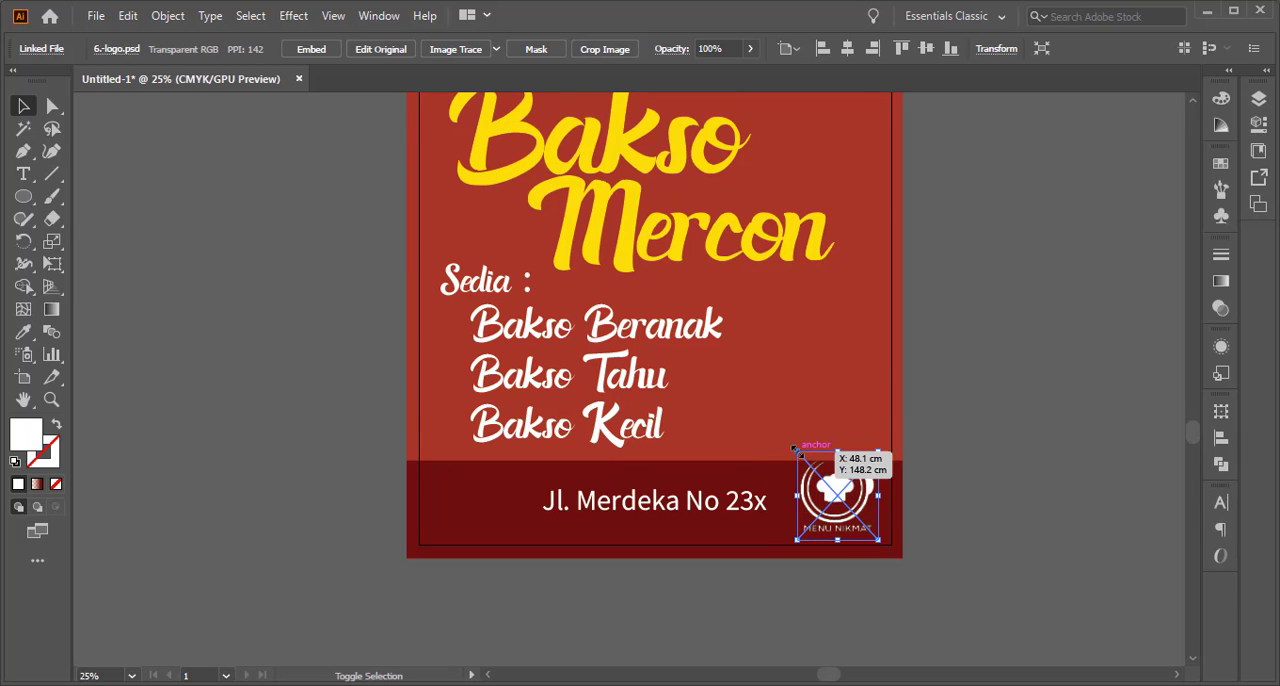
Enlarge the Menu Nikmat logo and move it up so it straddles the upper edge of the dark red band
left_click_drag(795, 449, 767, 418)
left_click_drag(823, 476, 826, 460)
left_click(931, 471)
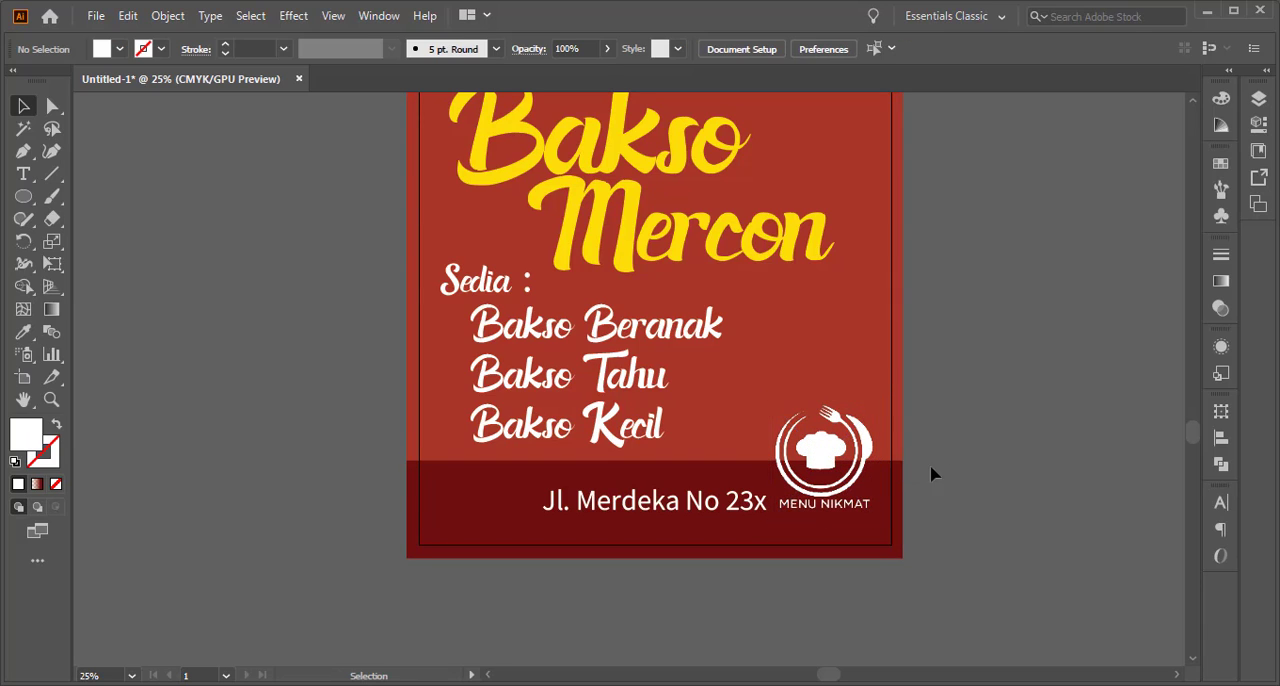
Move the address line up slightly and add a second line containing the city and the shop's phone number
left_click(716, 512)
left_click_drag(710, 505, 710, 497)
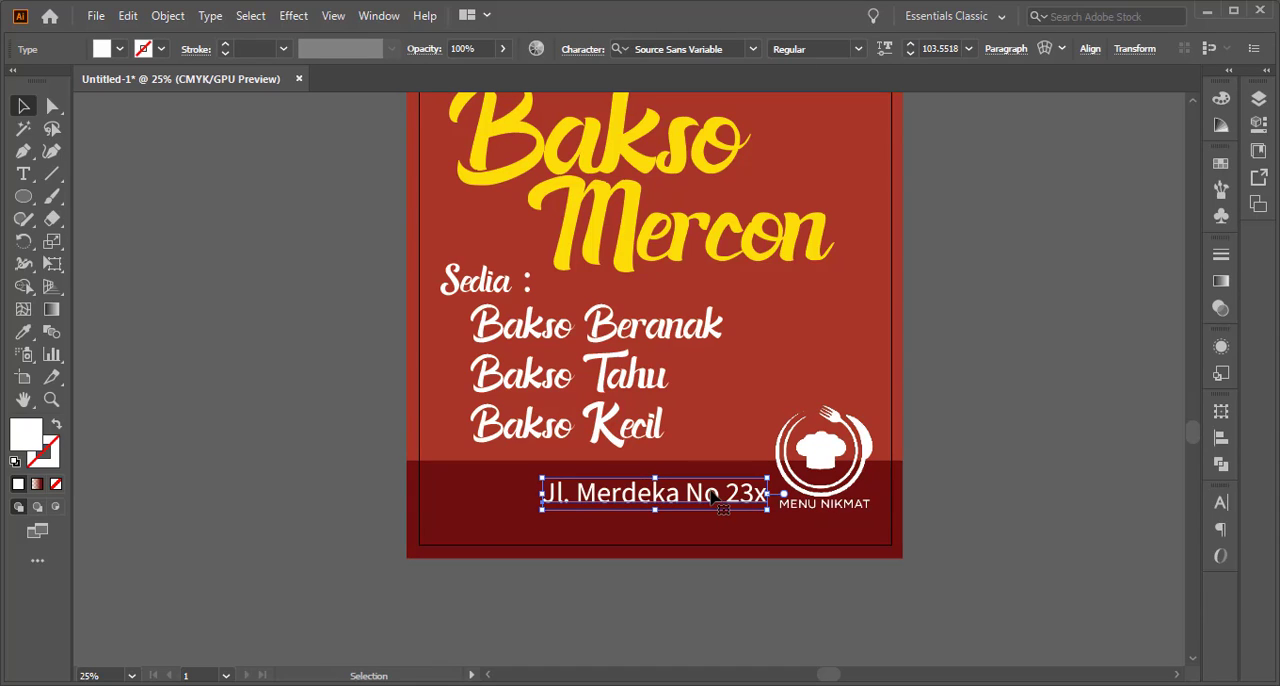
key("t")
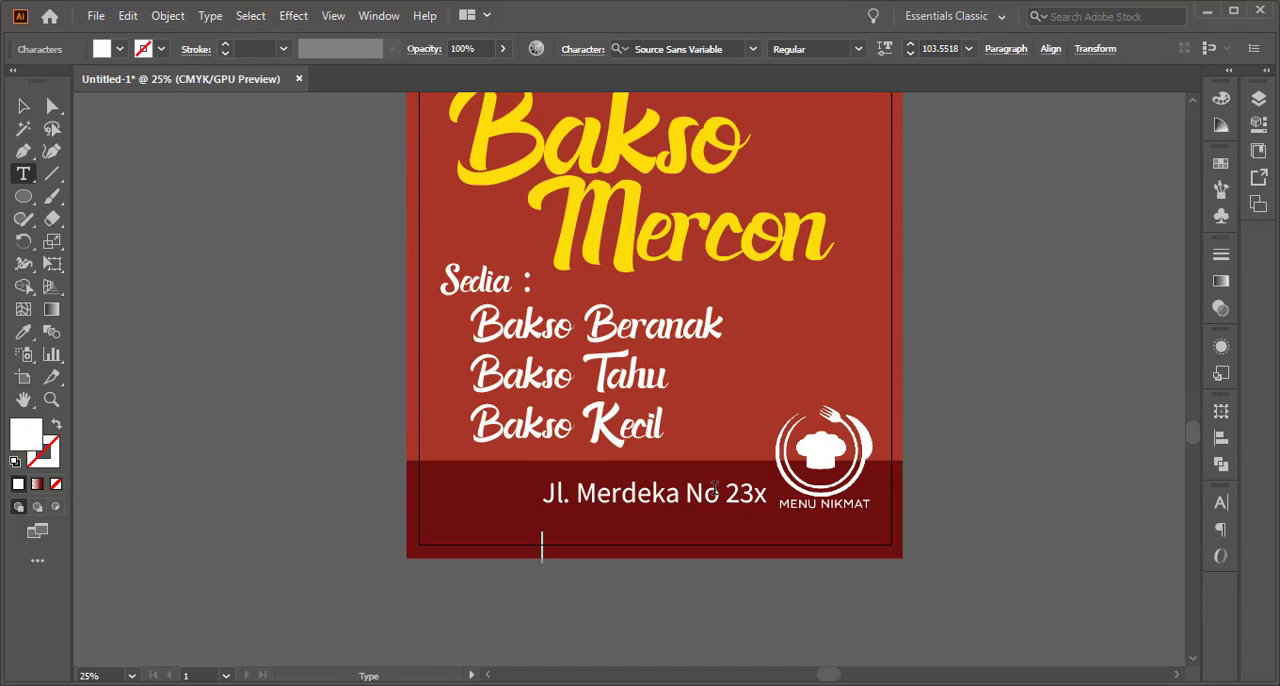
type("Jakarta")
type("Selatan")
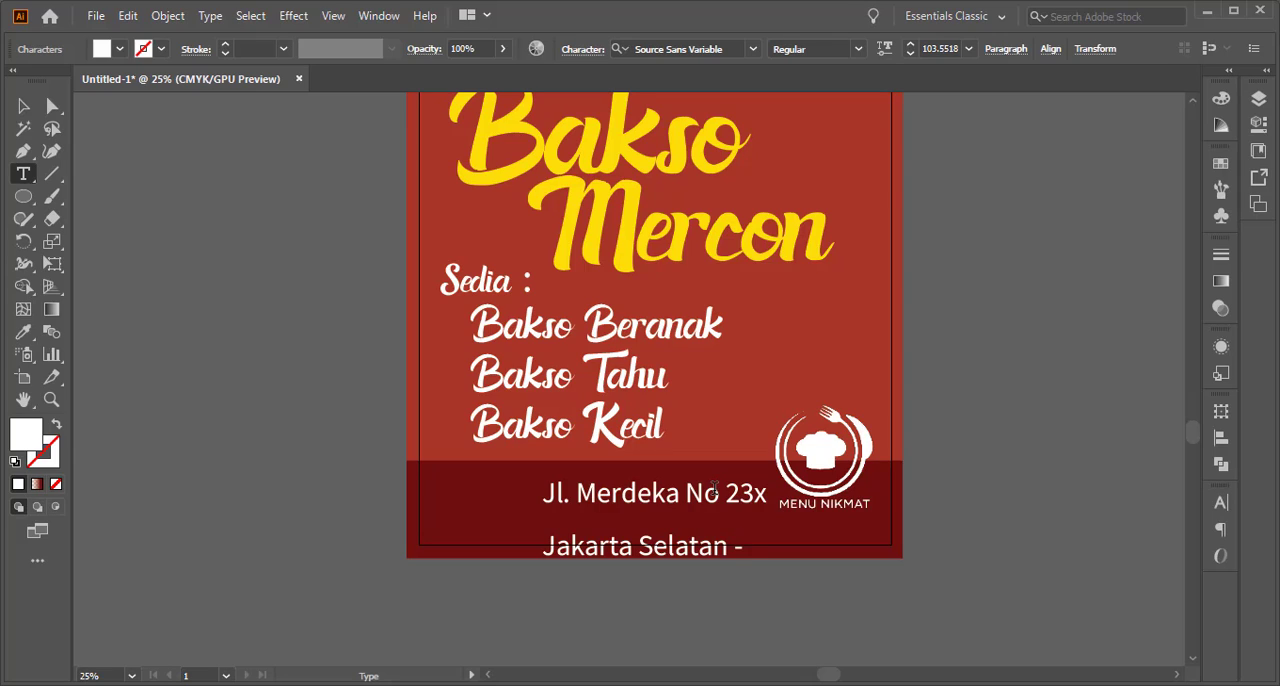
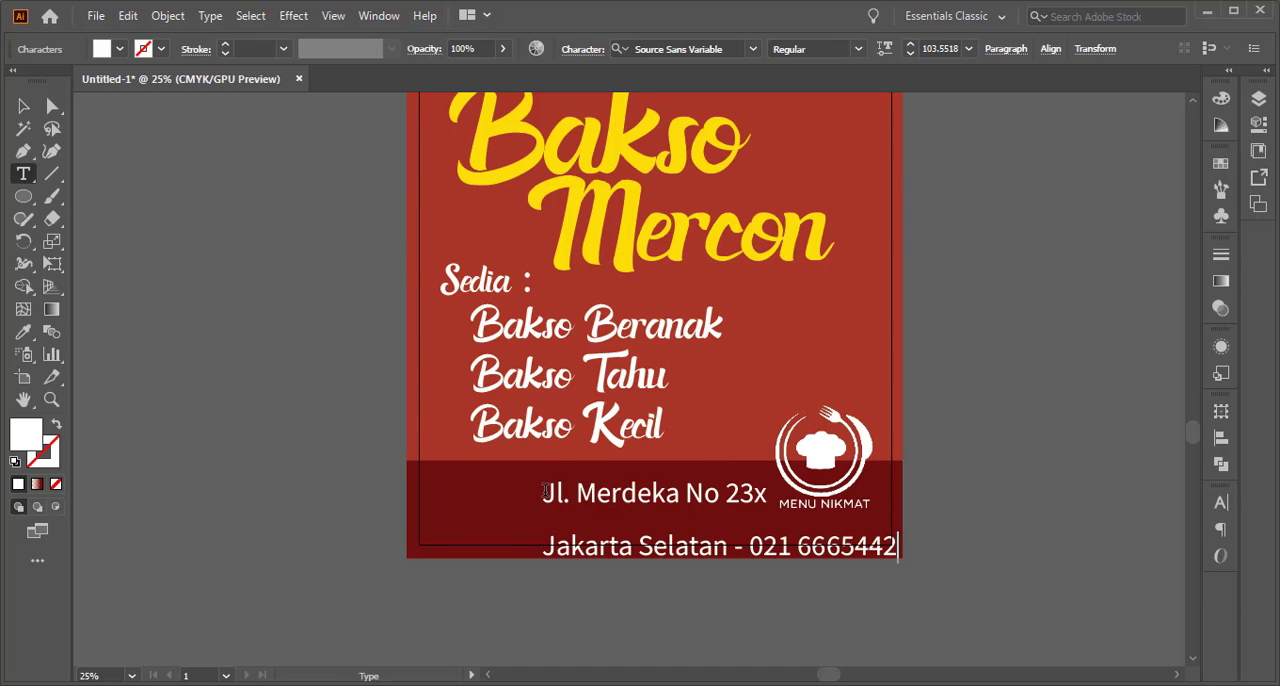
Center-align both lines of the address text
left_click_drag(545, 492, 968, 586)
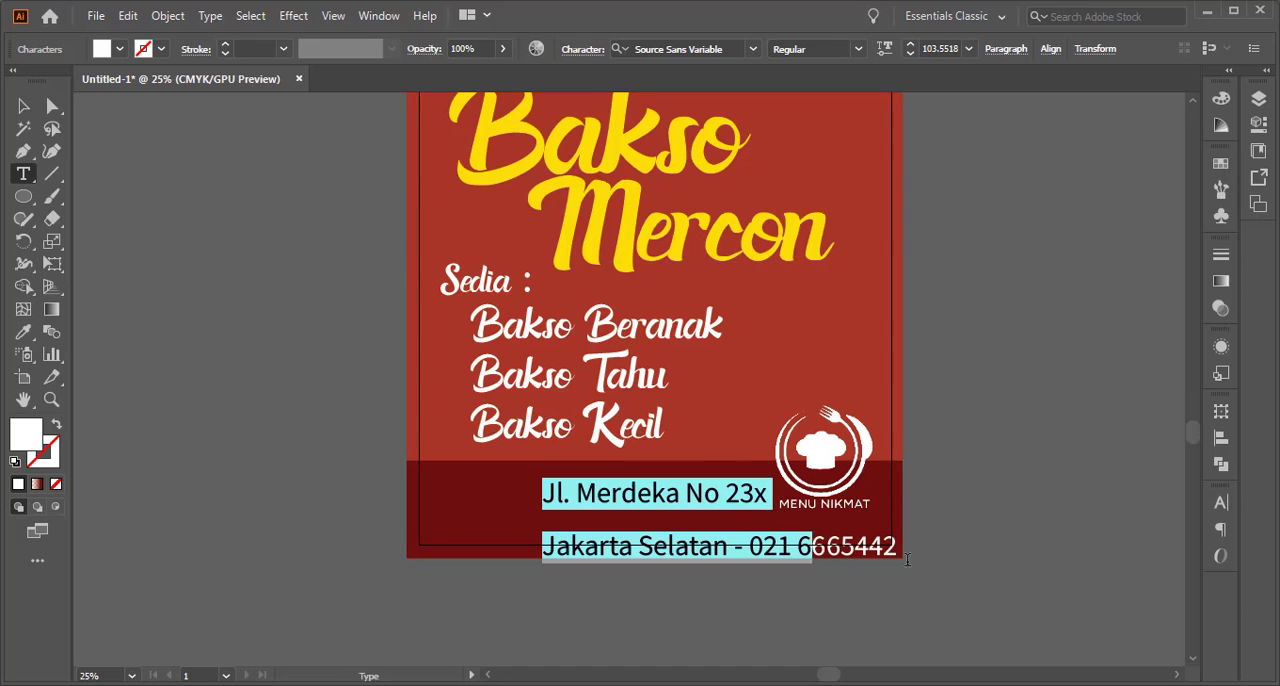
left_click(1003, 49)
left_click(851, 84)
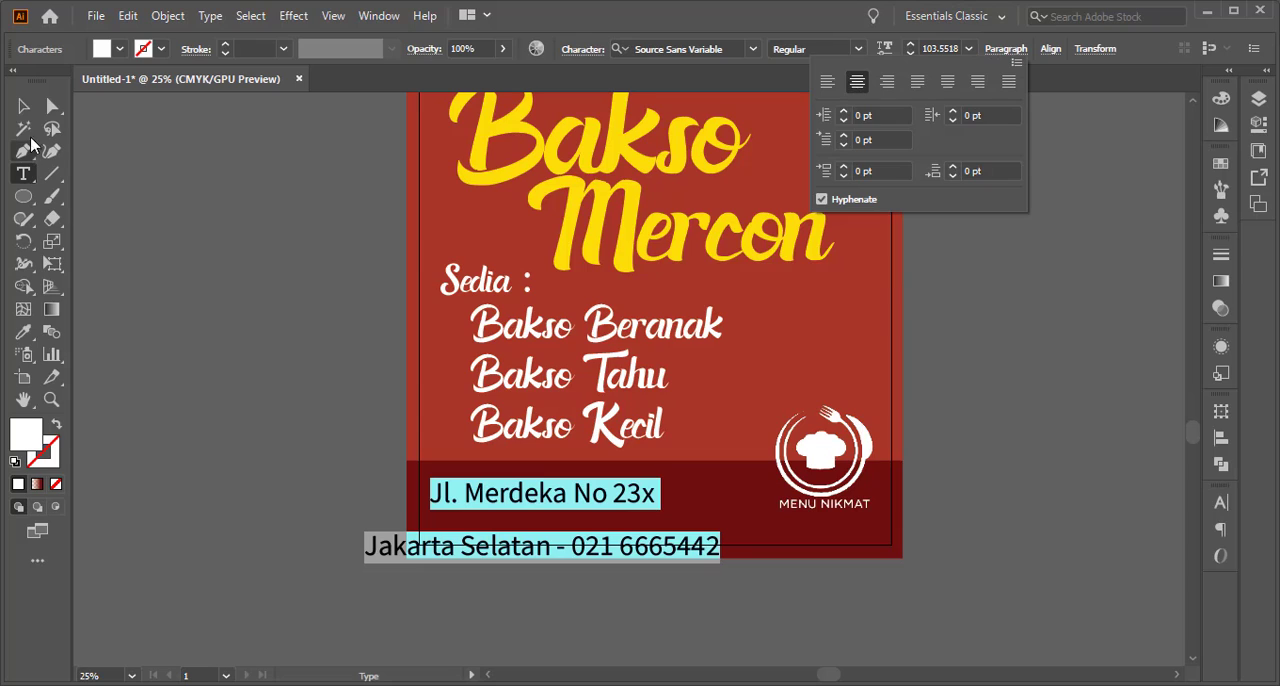
left_click(15, 112)
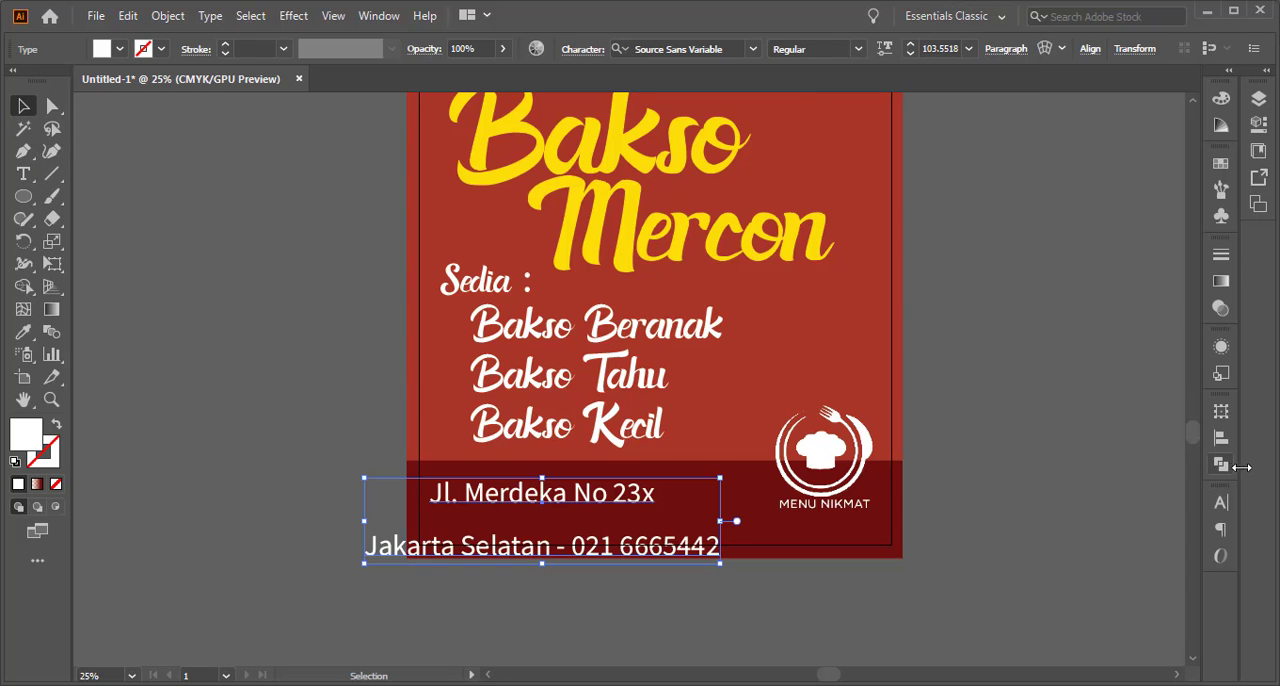
Reduce the leading of the two-line address text to 120 pt
left_click(1224, 508)
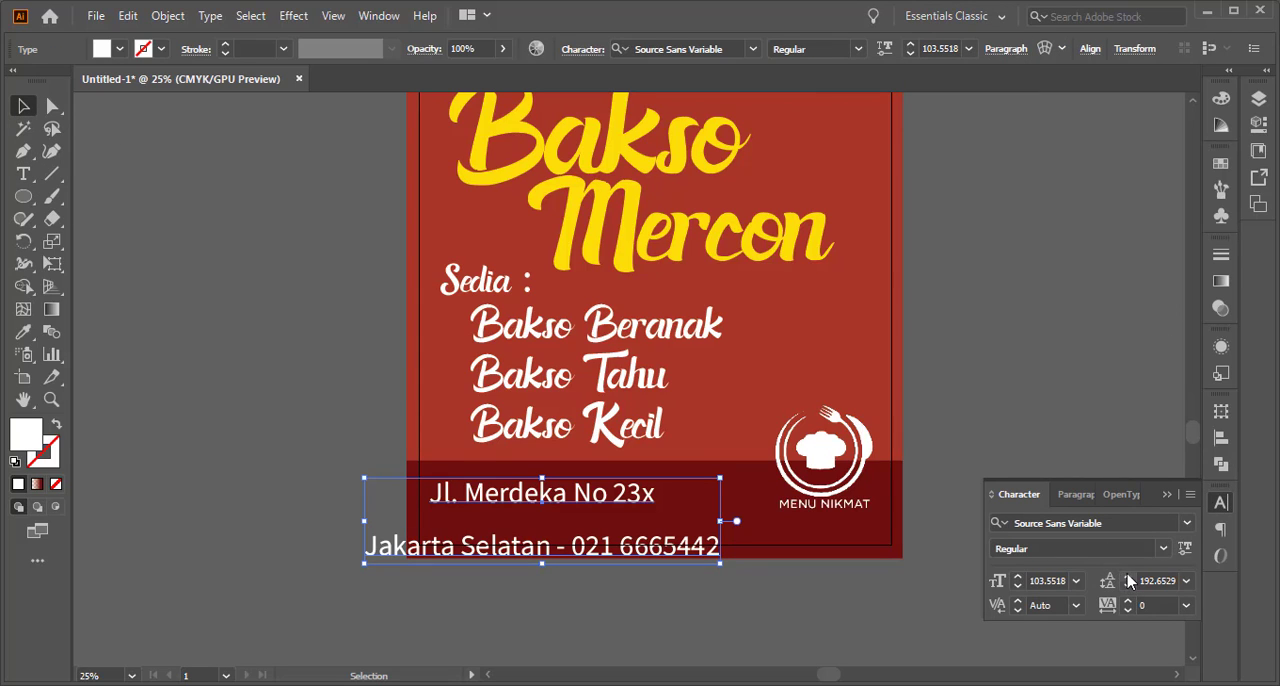
left_click(1128, 577)
left_click(1128, 587)
left_click(1128, 587)
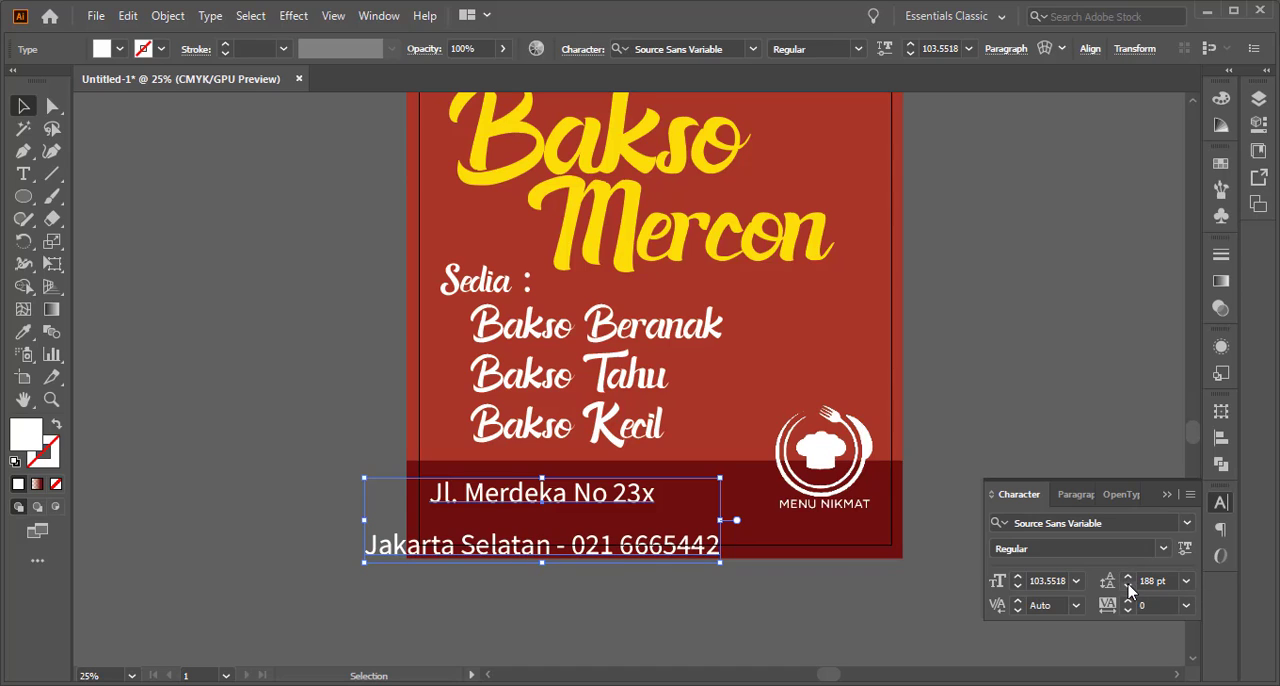
left_click(1129, 588)
left_click(1129, 588)
left_click(1129, 588)
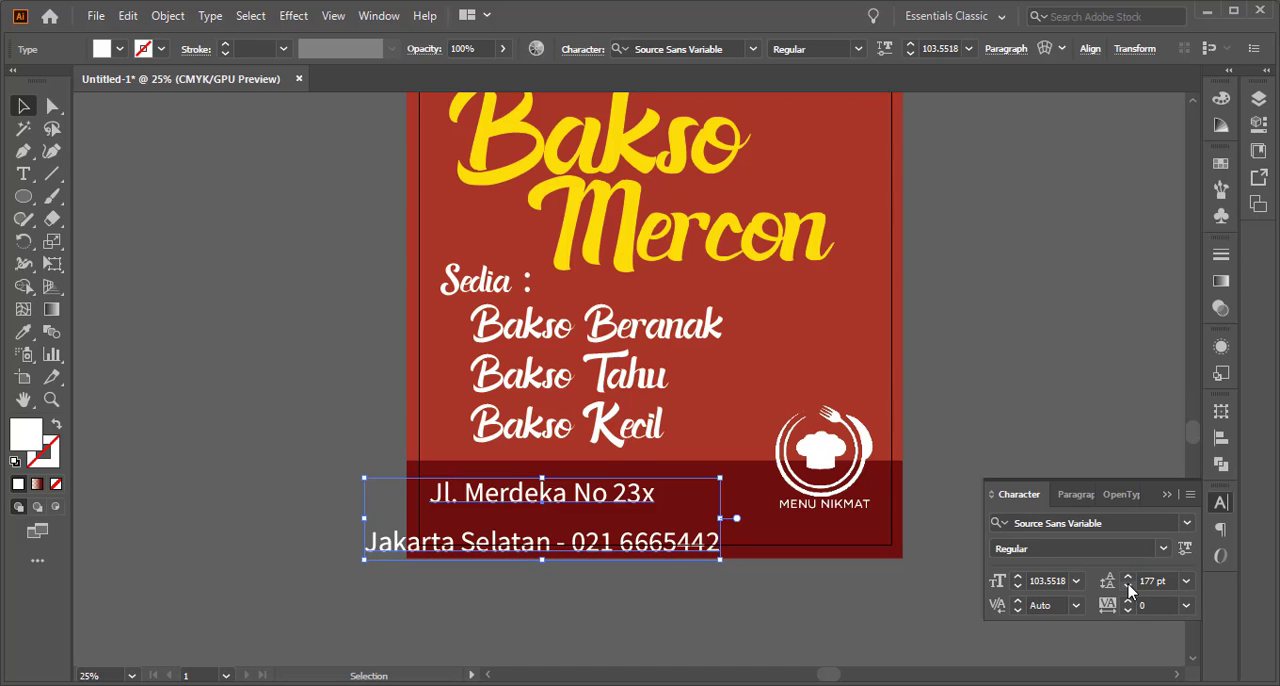
left_click(1129, 588)
left_click(1129, 588)
left_click(1129, 588)
left_click(1129, 588)
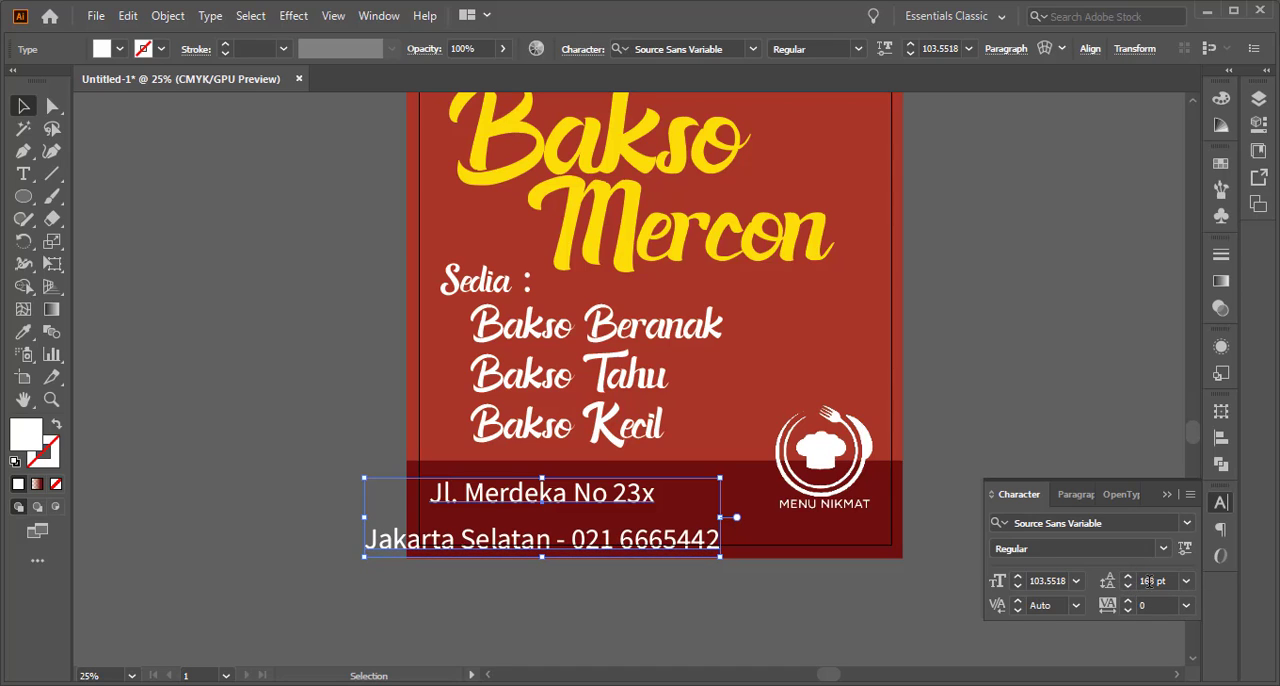
left_click(1149, 581)
double_click(1149, 581)
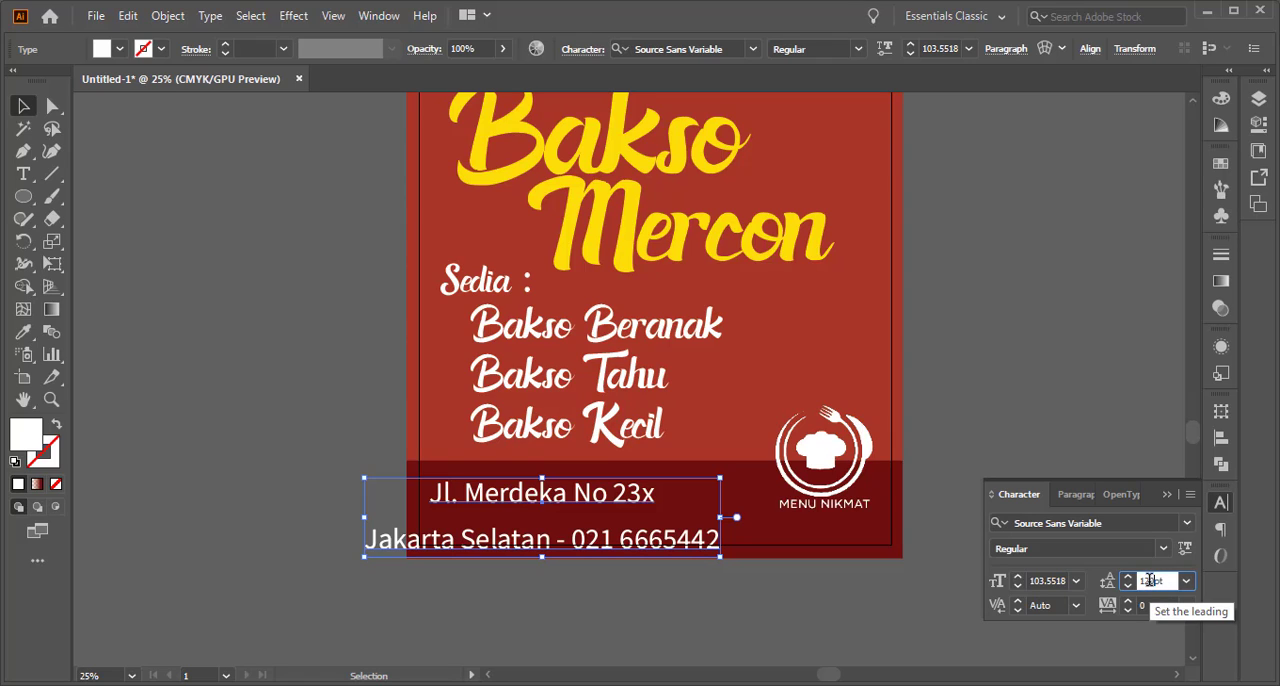
left_click(1023, 440)
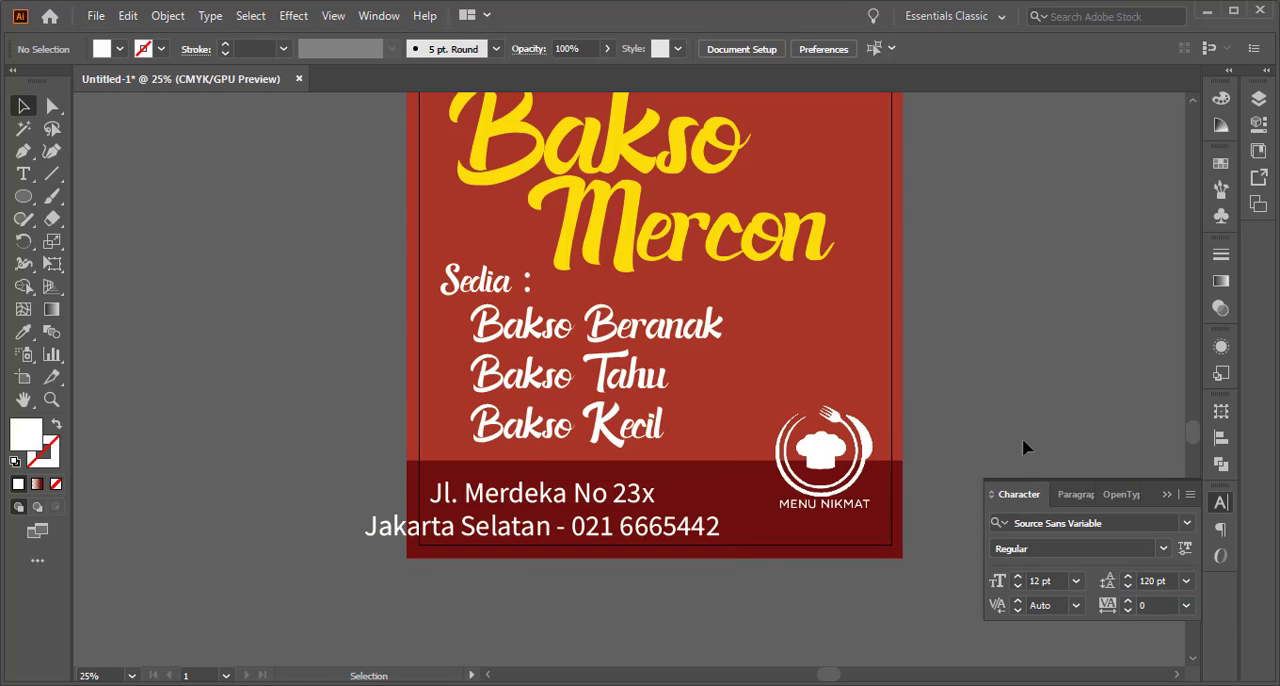
Tighten the leading of the two-line address text further to 100 pt
left_click(668, 536)
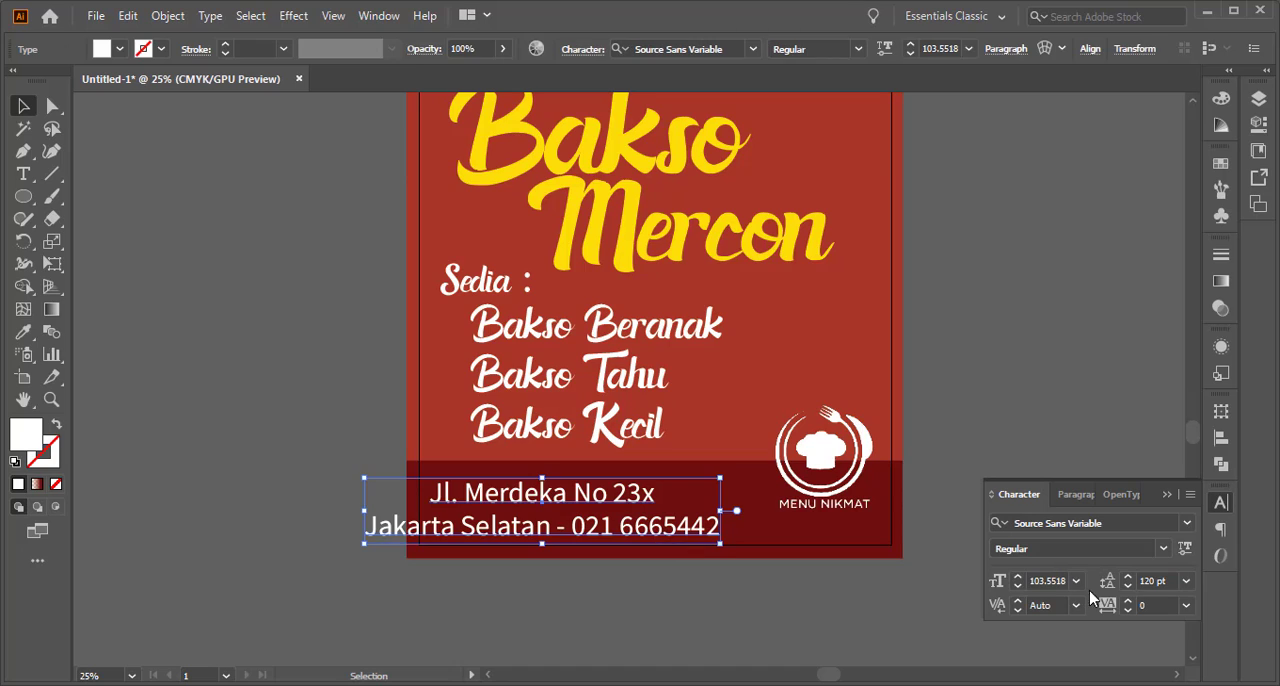
double_click(1146, 580)
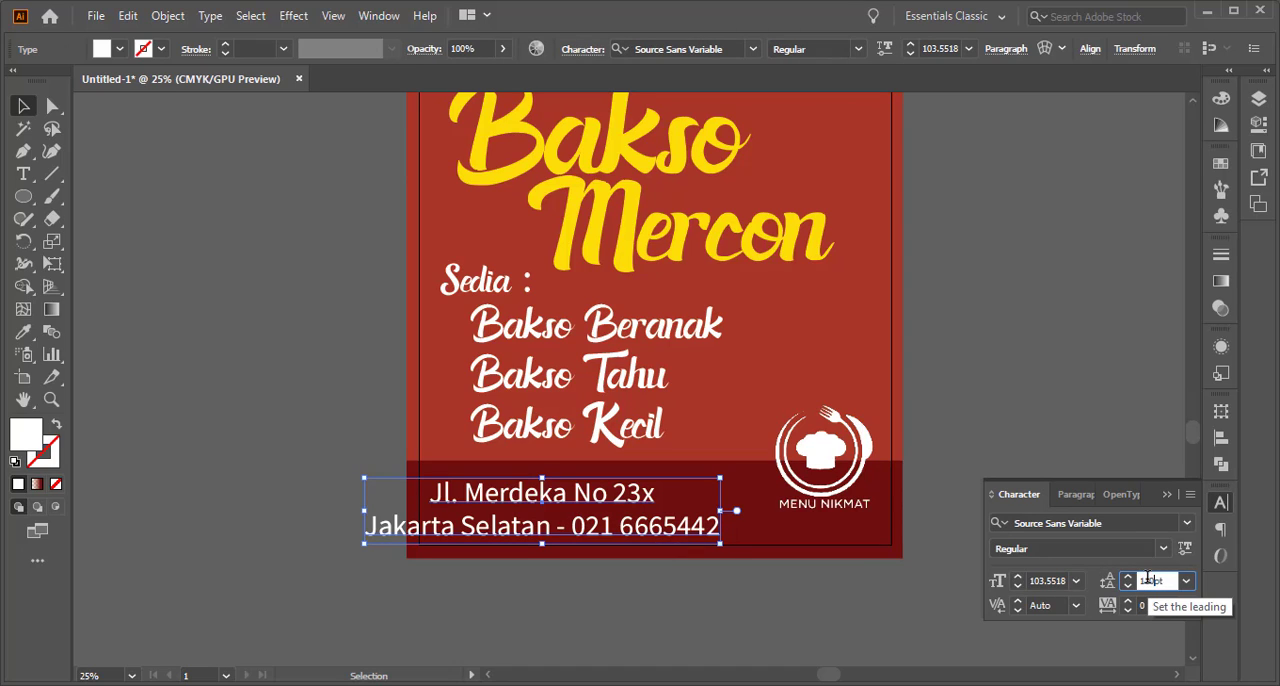
type("110")
key("Return")
double_click(1148, 580)
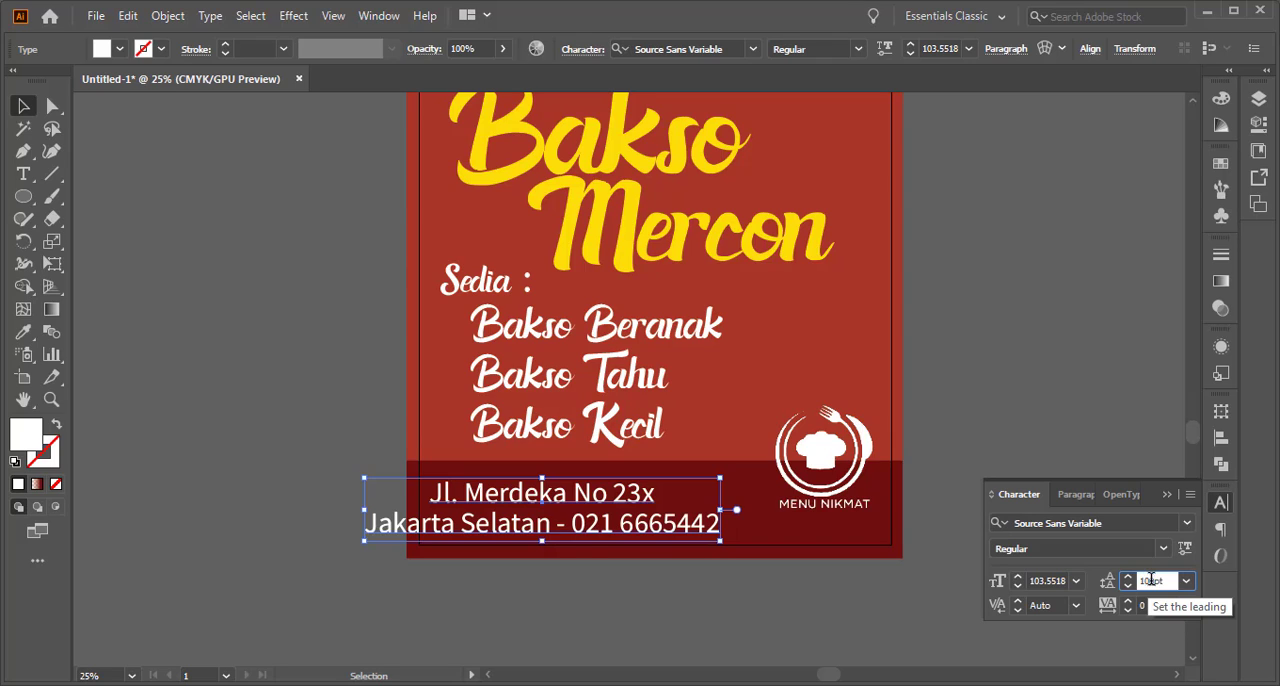
key("Return")
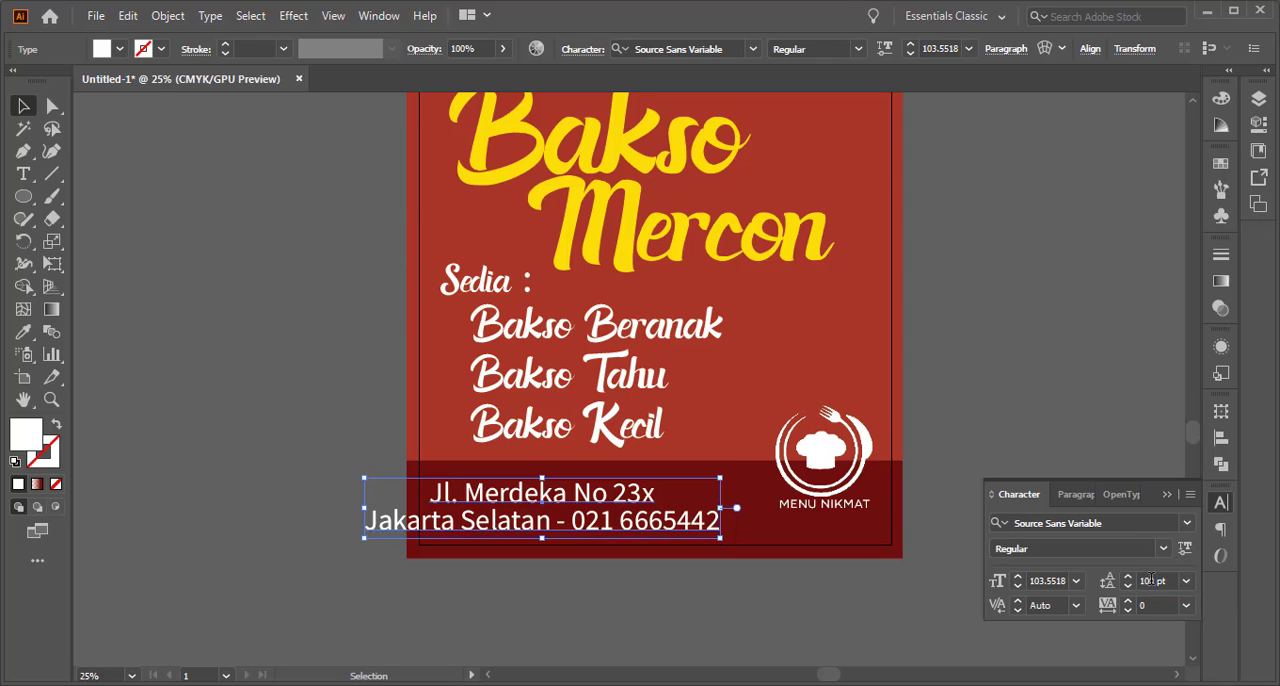
left_click(1004, 405)
left_click(1166, 494)
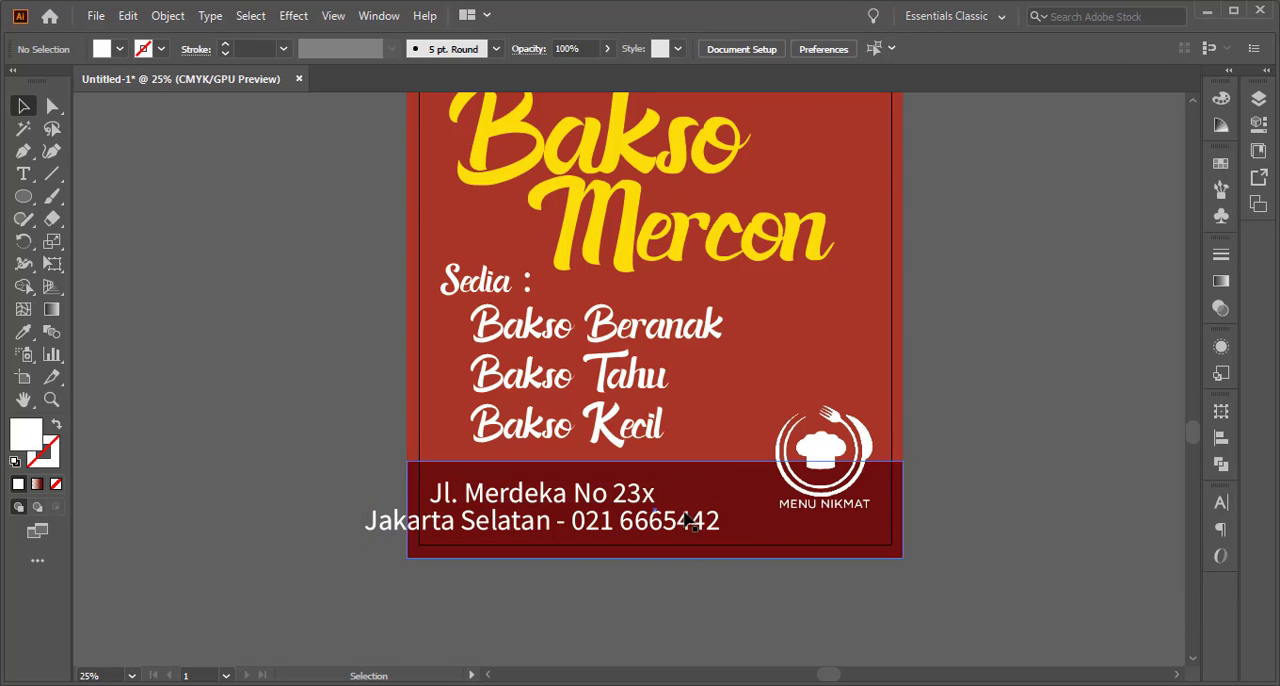
Scale the address text down to about 92 pt, fitting it on the band beside the logo, and shrink the logo slightly
left_click(628, 528)
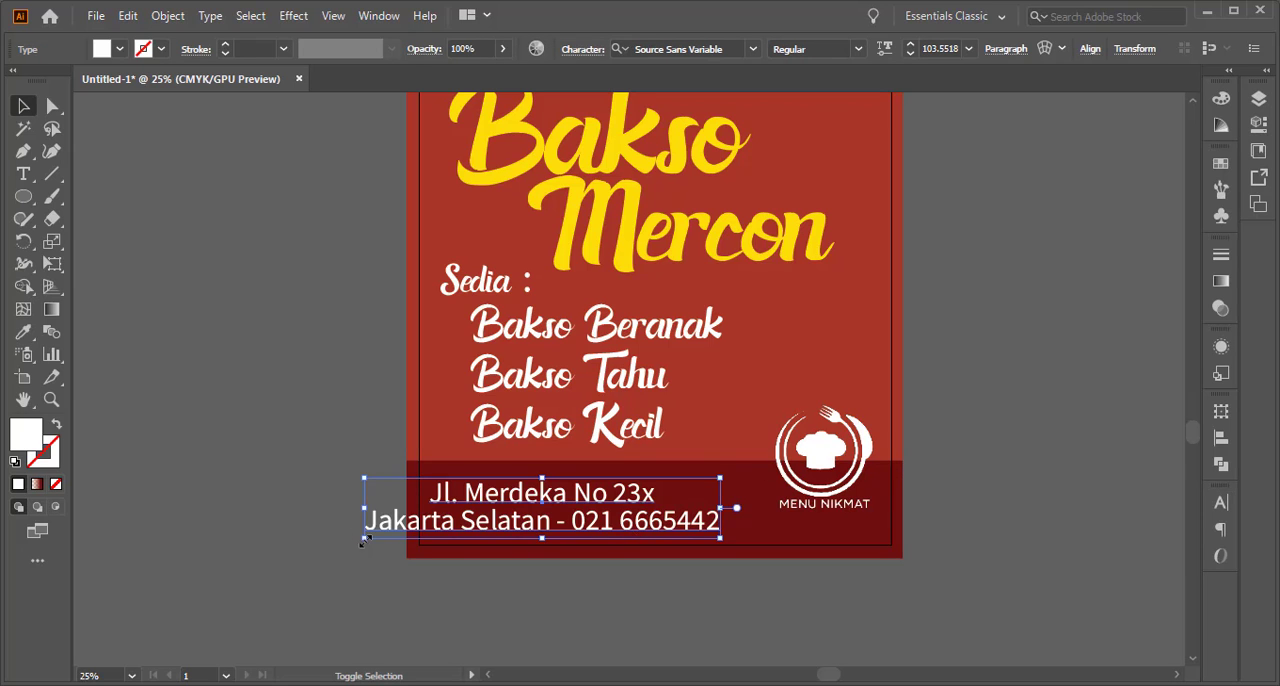
left_click_drag(363, 538, 408, 571)
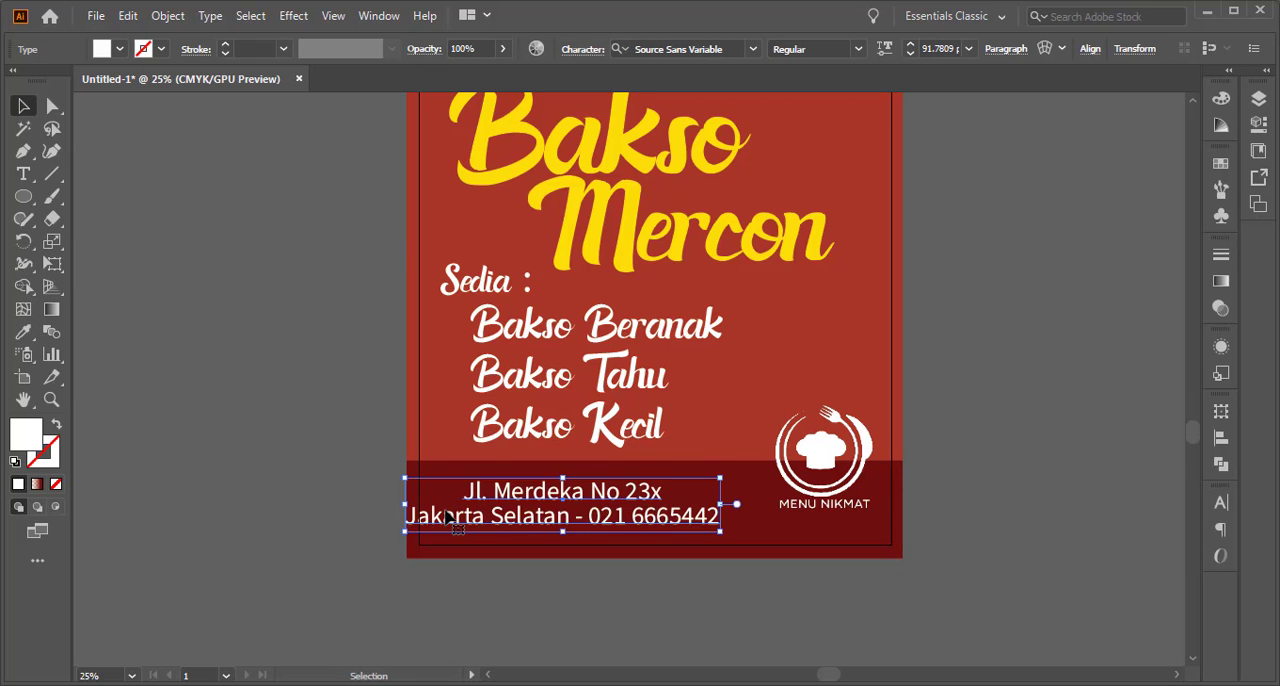
left_click_drag(448, 532, 509, 535)
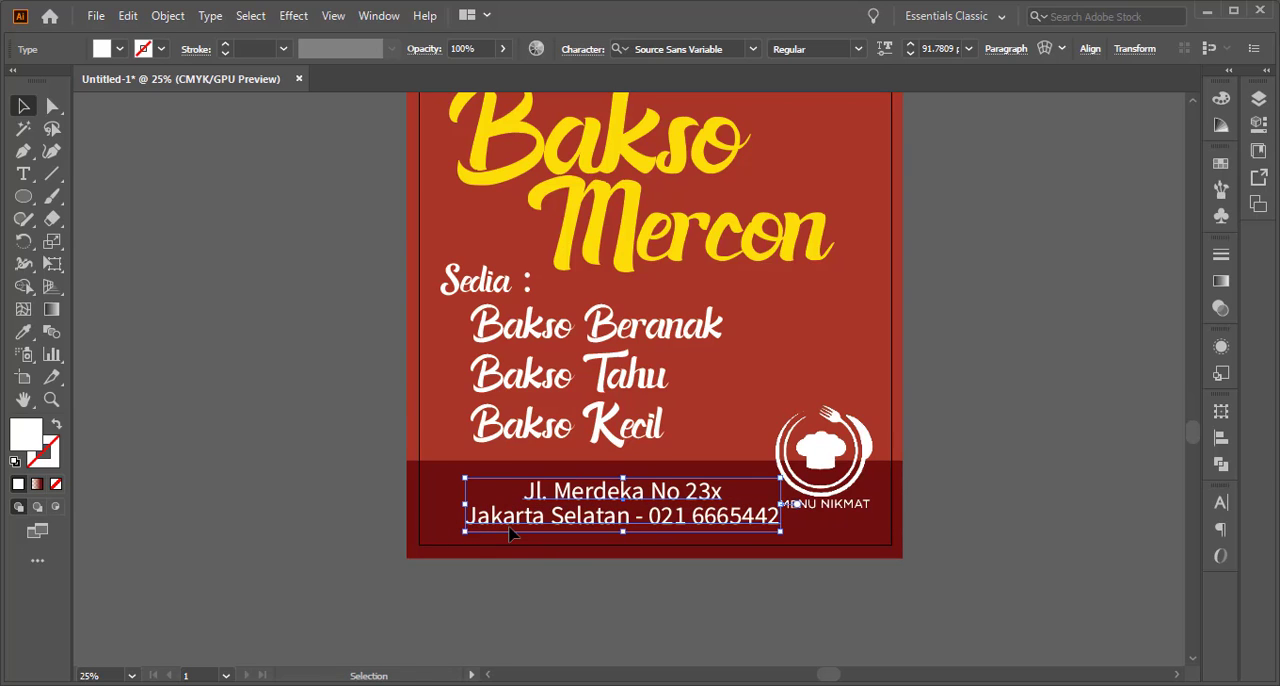
left_click(815, 470)
left_click_drag(885, 530, 872, 517)
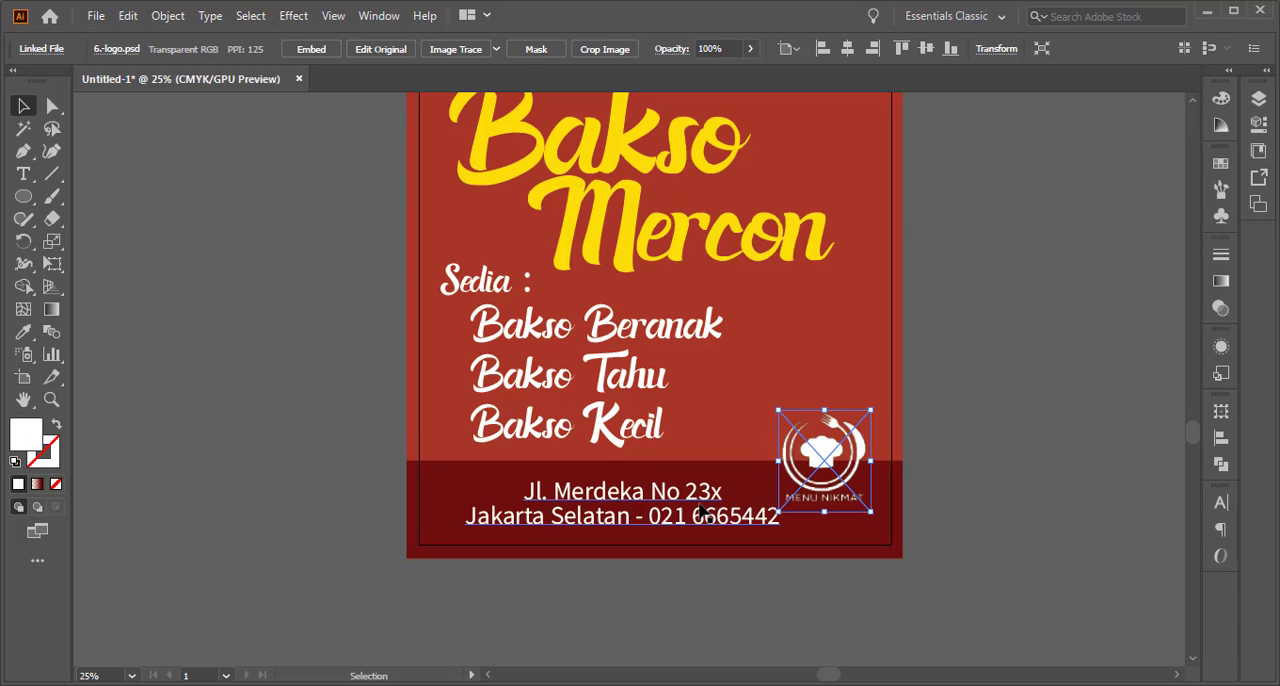
Center the two-line address block horizontally on the artboard
left_click(700, 512)
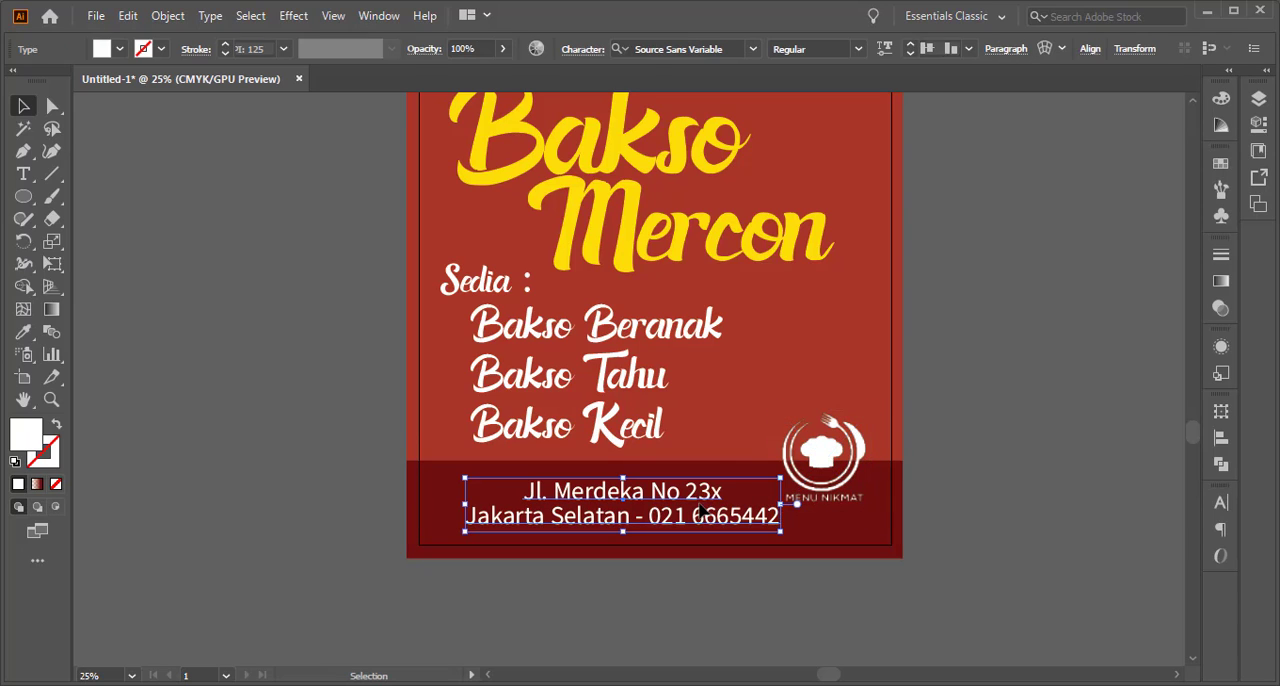
left_click(1087, 48)
left_click(934, 101)
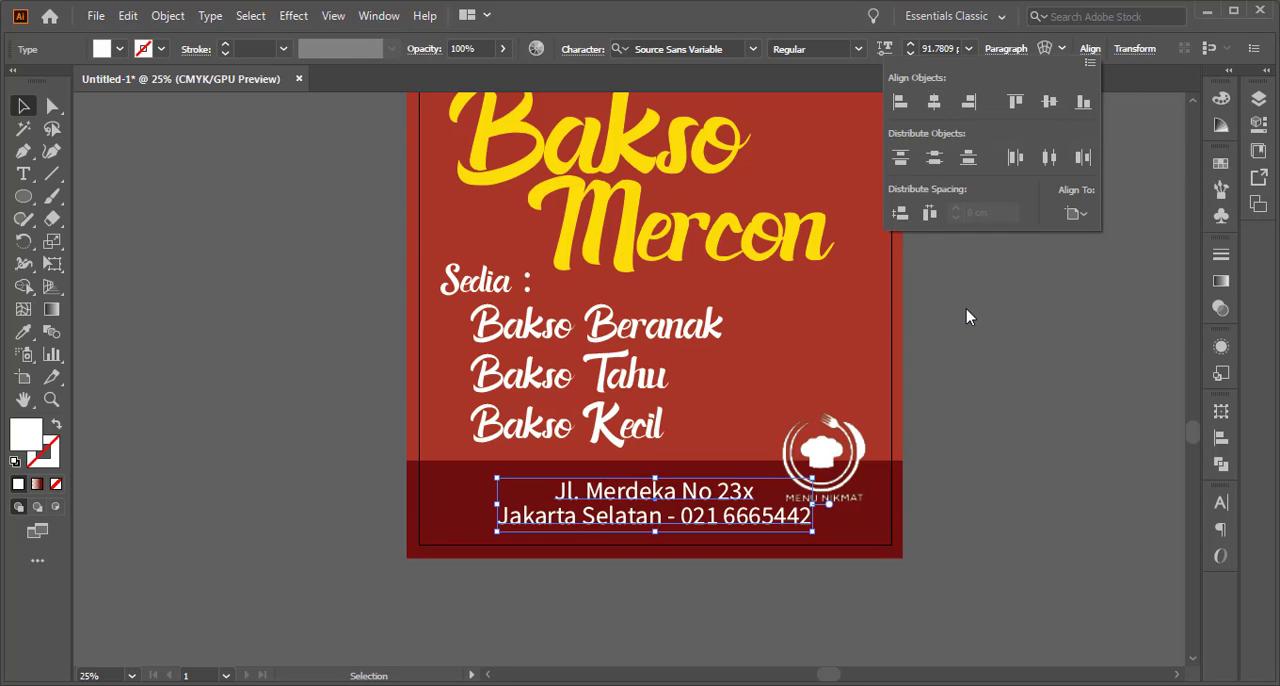
left_click(966, 309)
left_click(988, 364)
Shrink the Menu Nikmat logo slightly so it clears the end of the address text
left_click(828, 457)
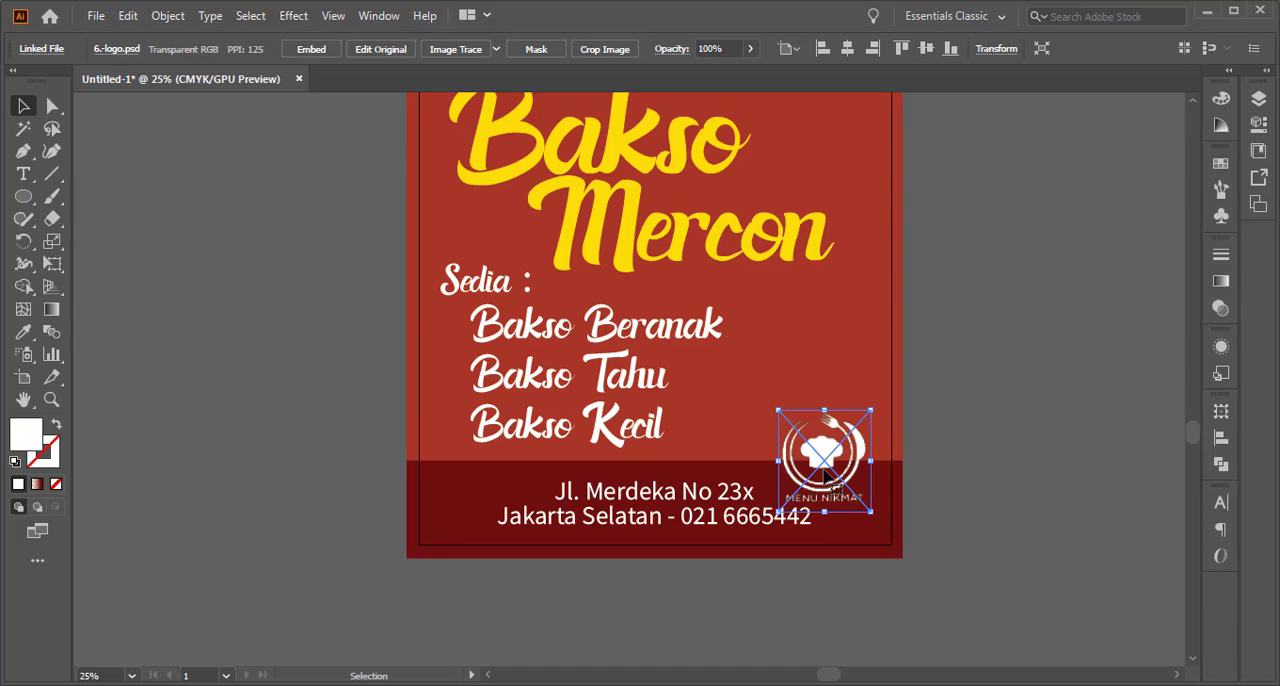
left_click(949, 429)
left_click(737, 507)
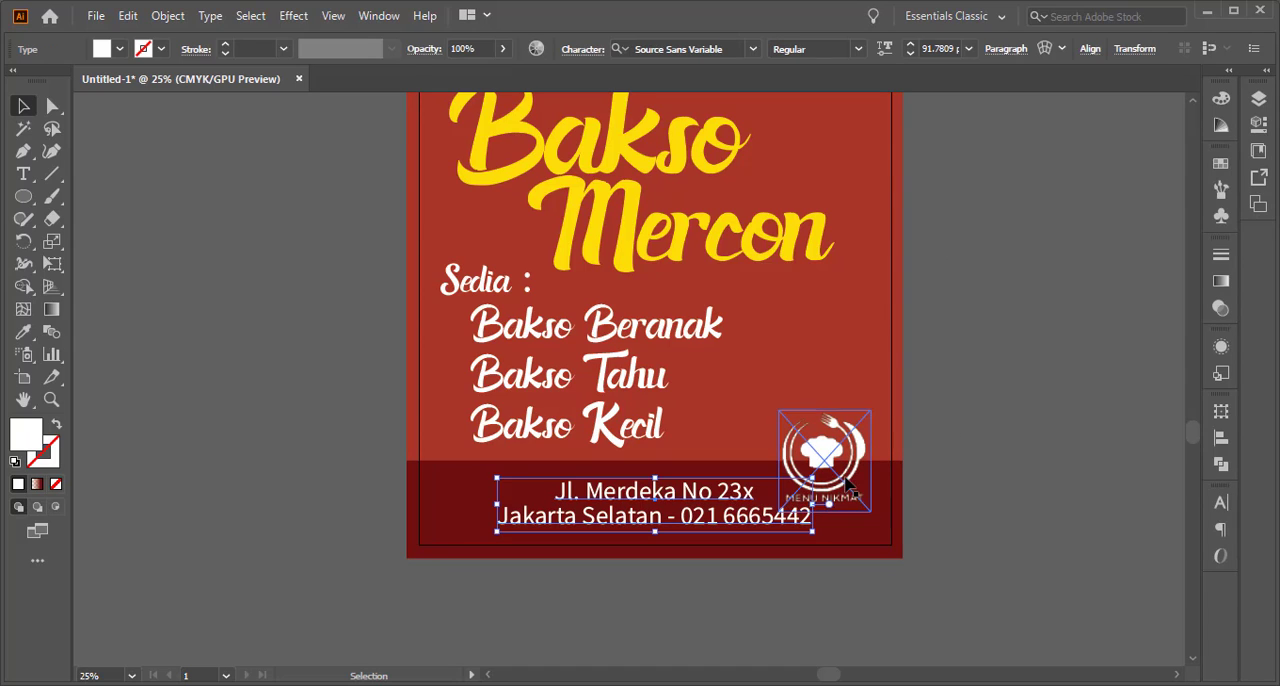
left_click(845, 483)
left_click_drag(870, 510, 858, 490)
left_click(957, 457)
Move the Menu Nikmat logo onto the main photo, left of the three framed bowls, and enlarge it
key("ctrl+minus")
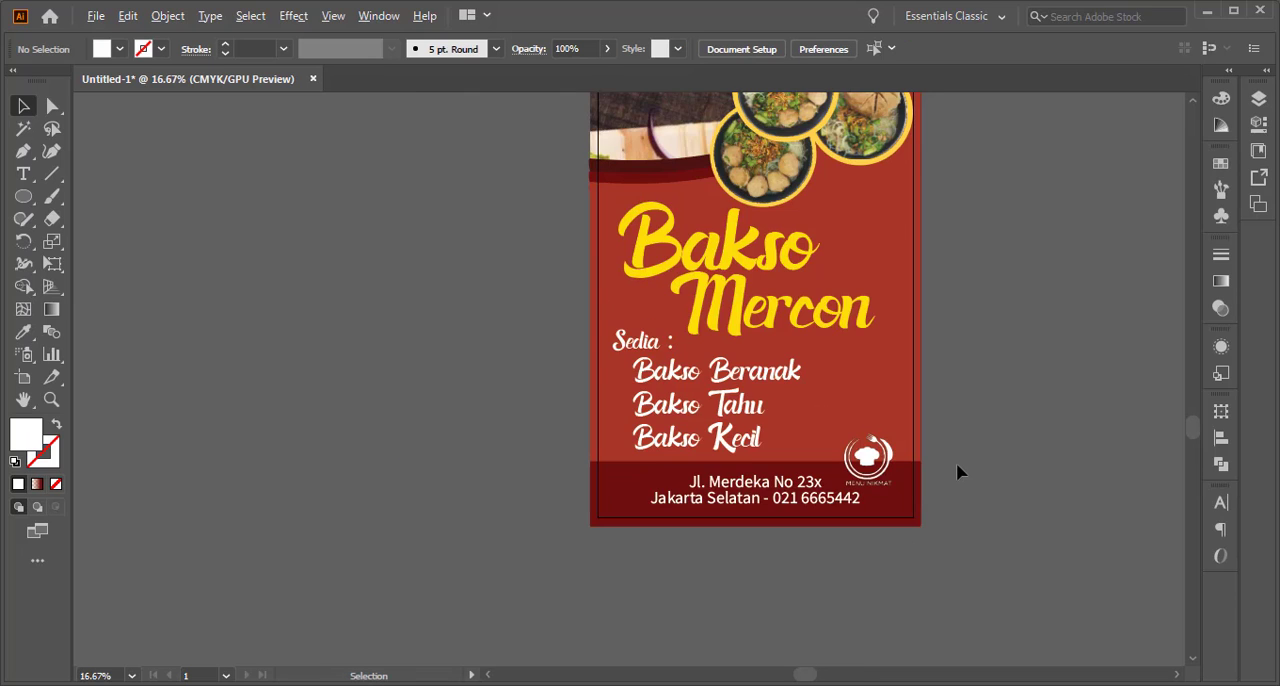
key("ctrl+minus")
left_click_drag(883, 423, 670, 348)
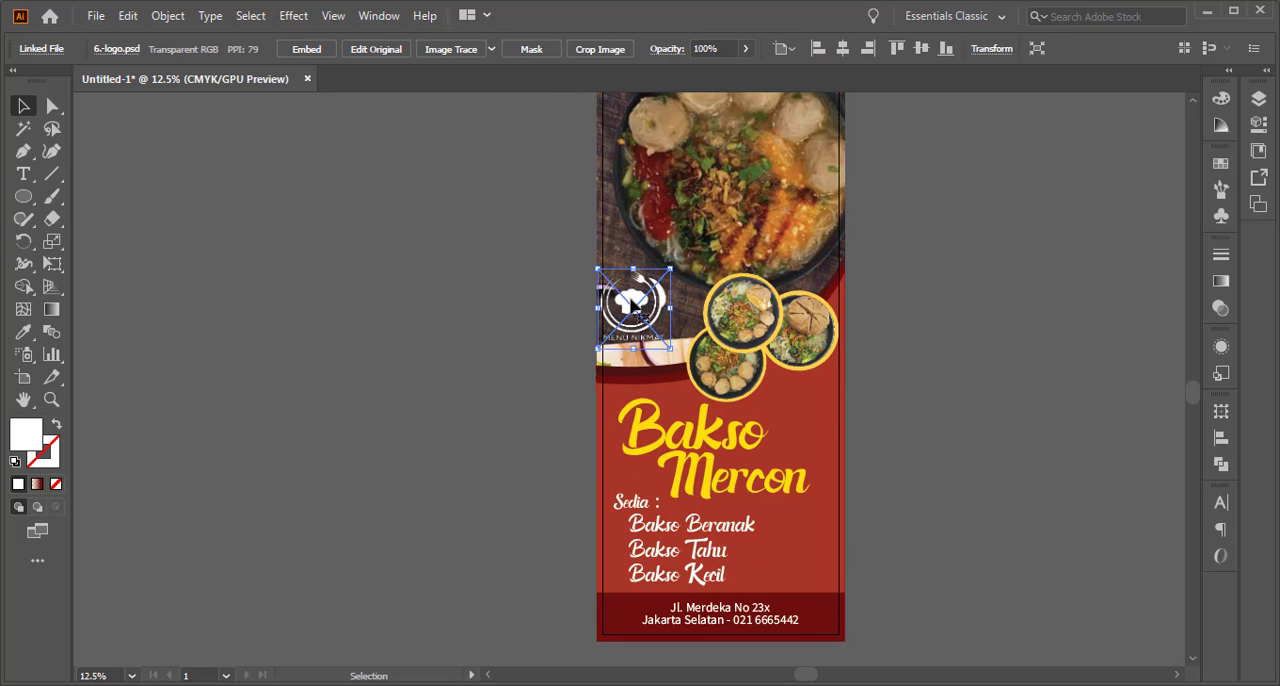
left_click_drag(631, 300, 682, 268)
left_click(861, 293)
left_click(752, 624)
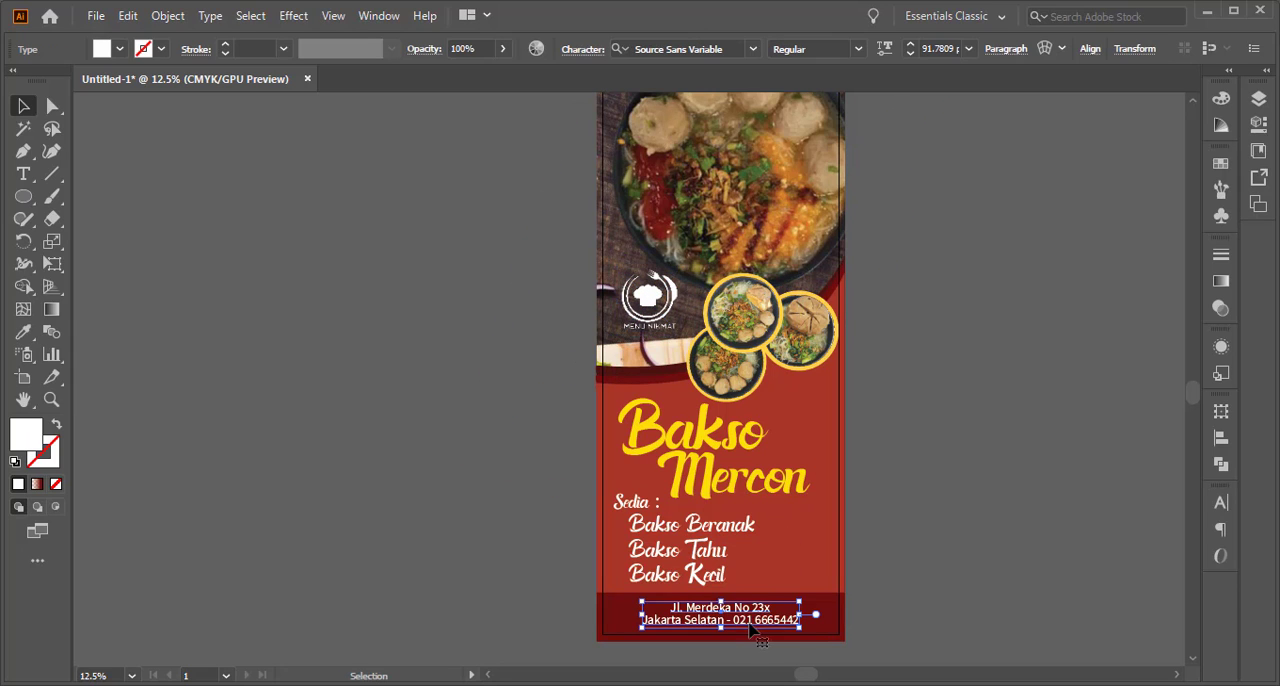
left_click(1095, 50)
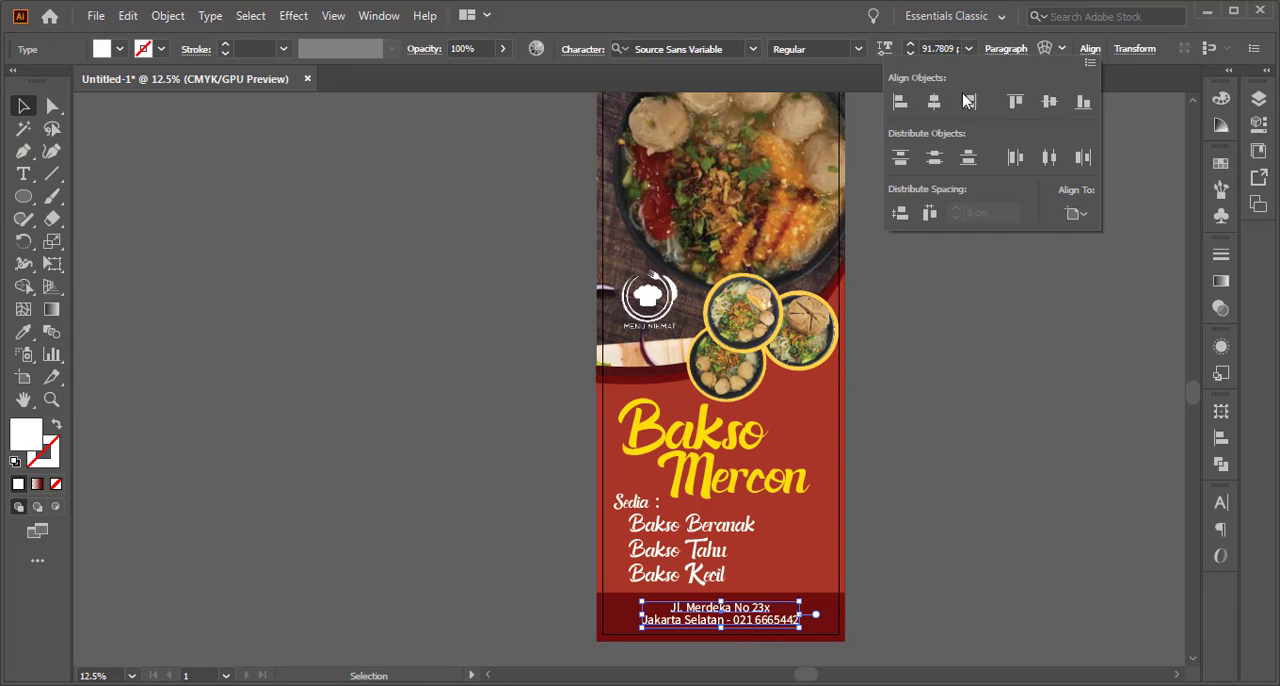
scroll(890, 388, "down", 1)
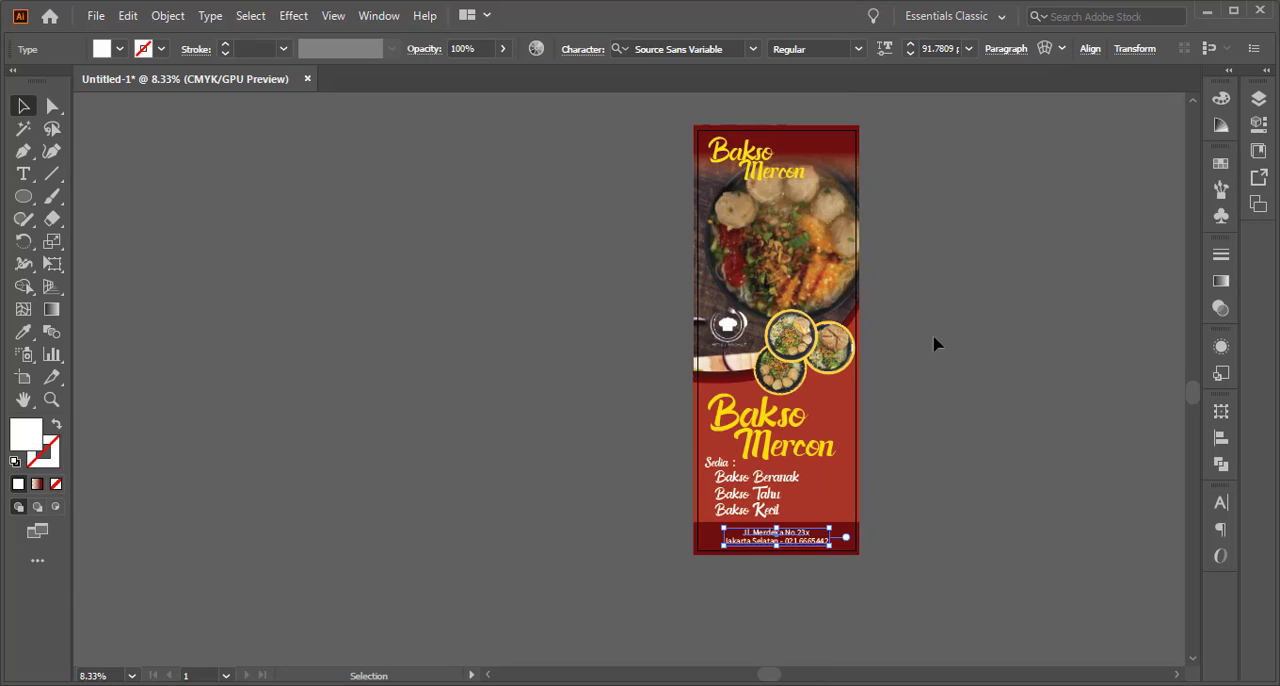
left_click(934, 343)
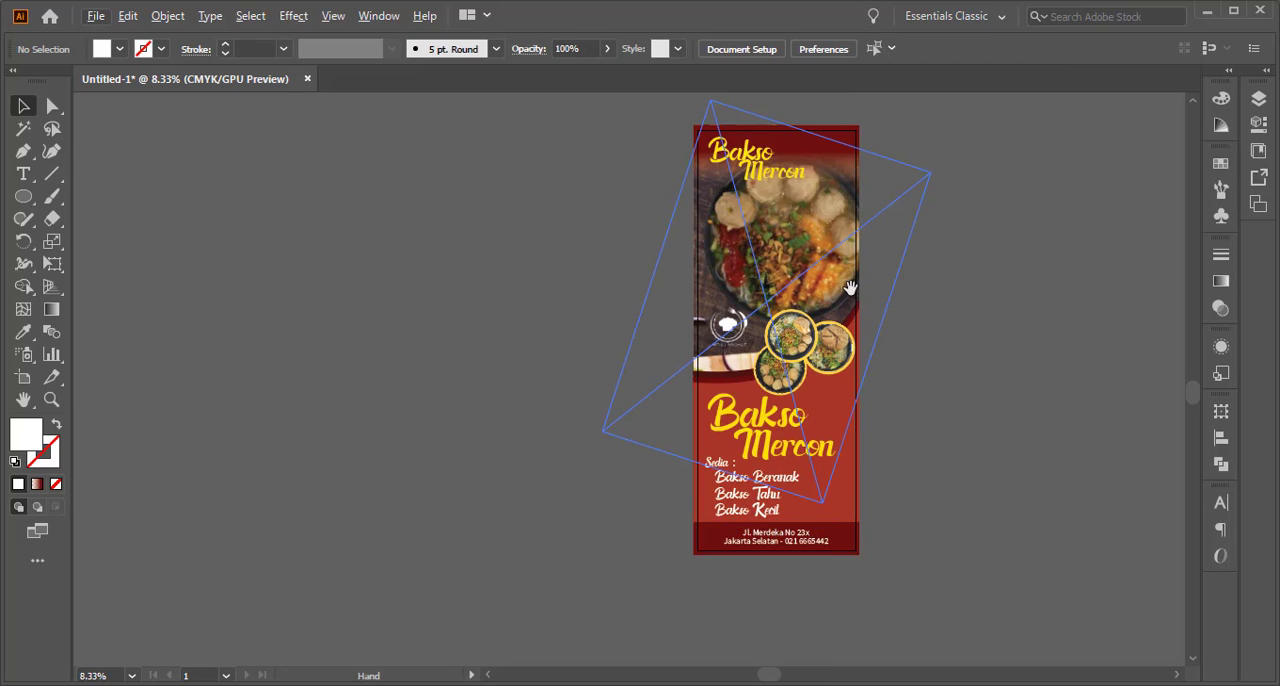
Examine the banner's overall layout from the upper Bakso Mercon title and photo down to the address band
left_click_drag(853, 299, 777, 327)
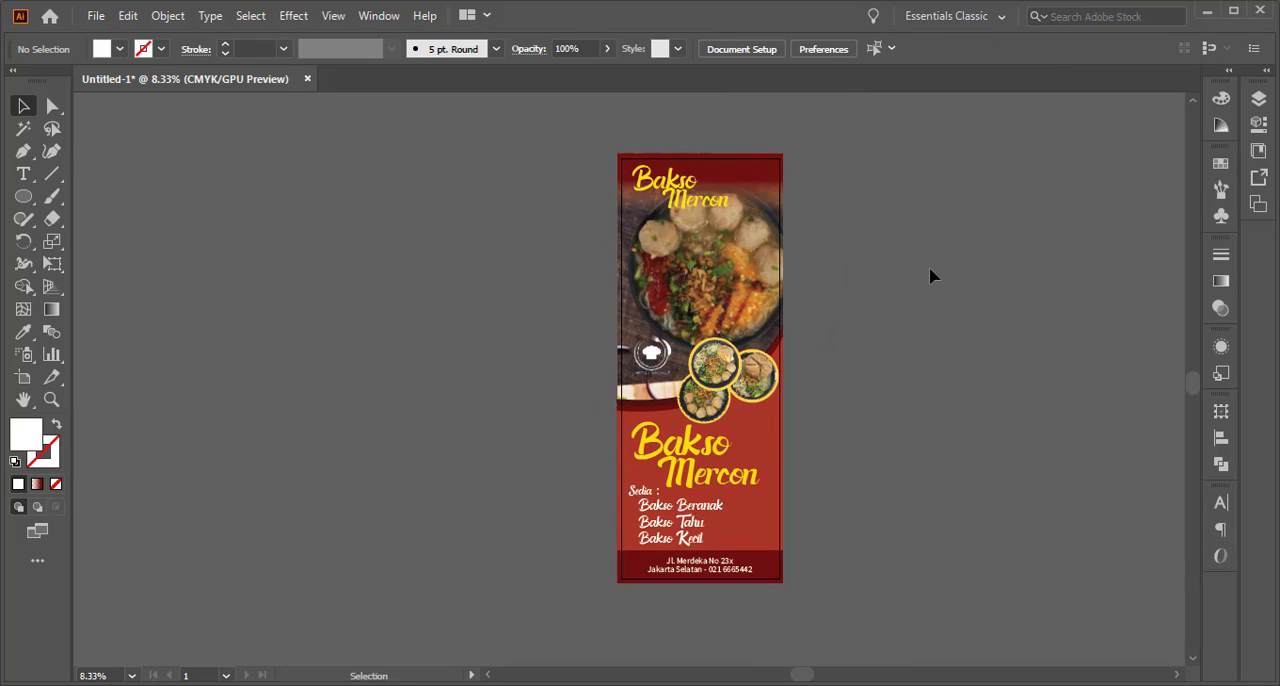
left_click(51, 399)
left_click(646, 246)
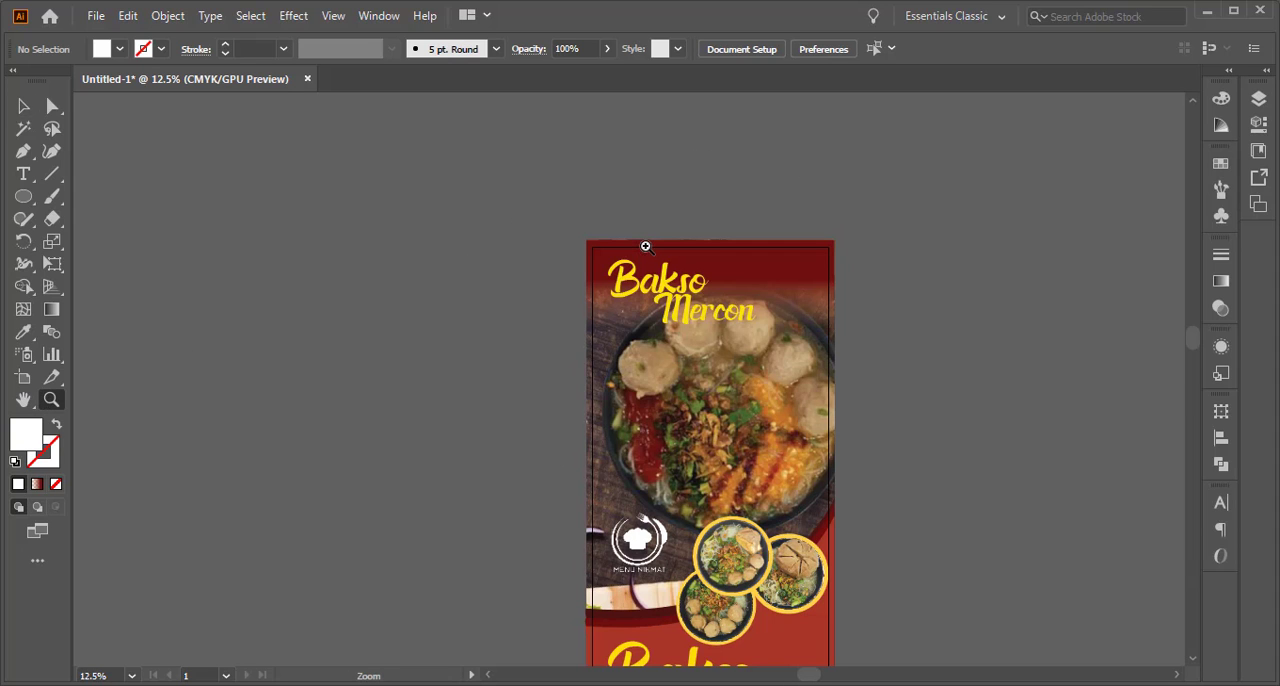
scroll(644, 312, "down", 2)
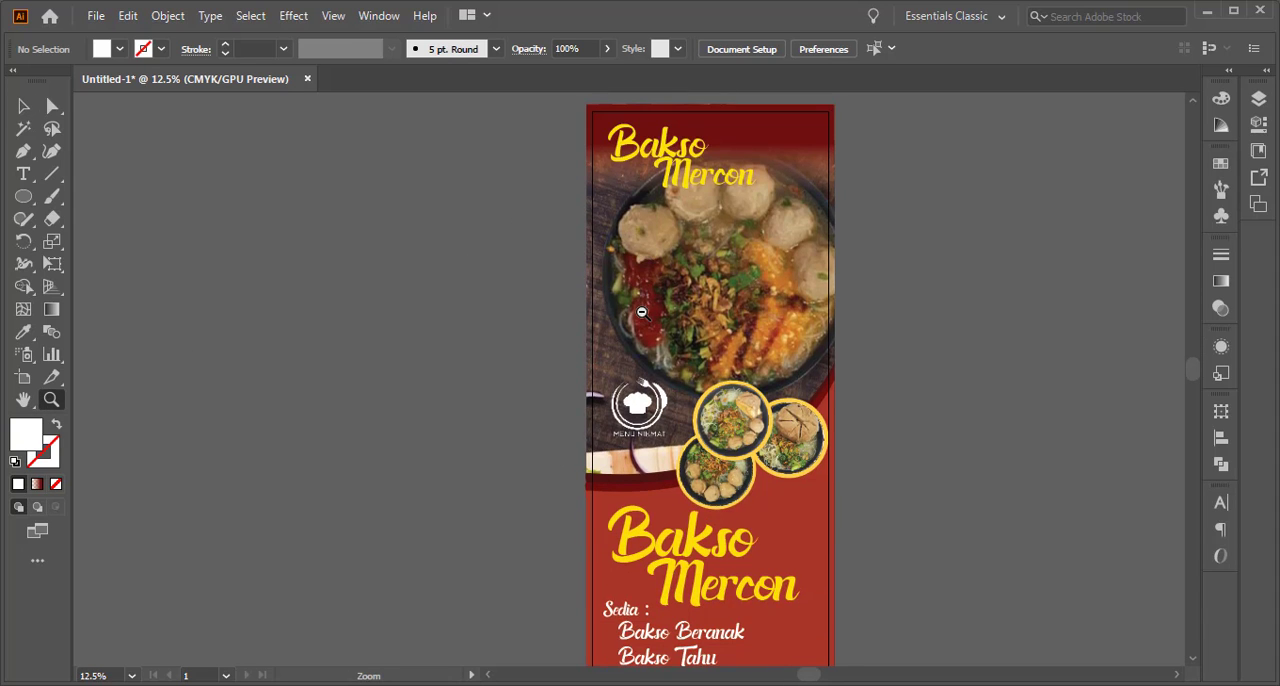
left_click(642, 313, "alt")
left_click_drag(586, 238, 597, 254)
left_click(23, 107)
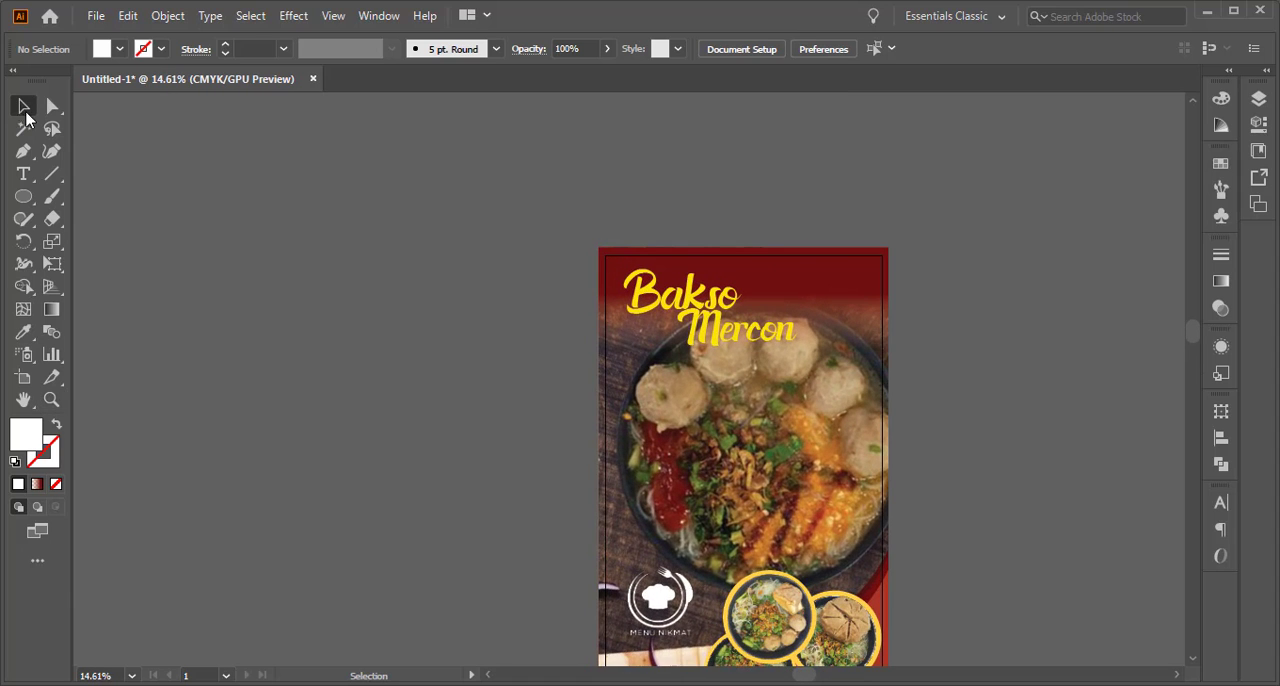
scroll(670, 405, "down", 3)
scroll(665, 385, "down", 2)
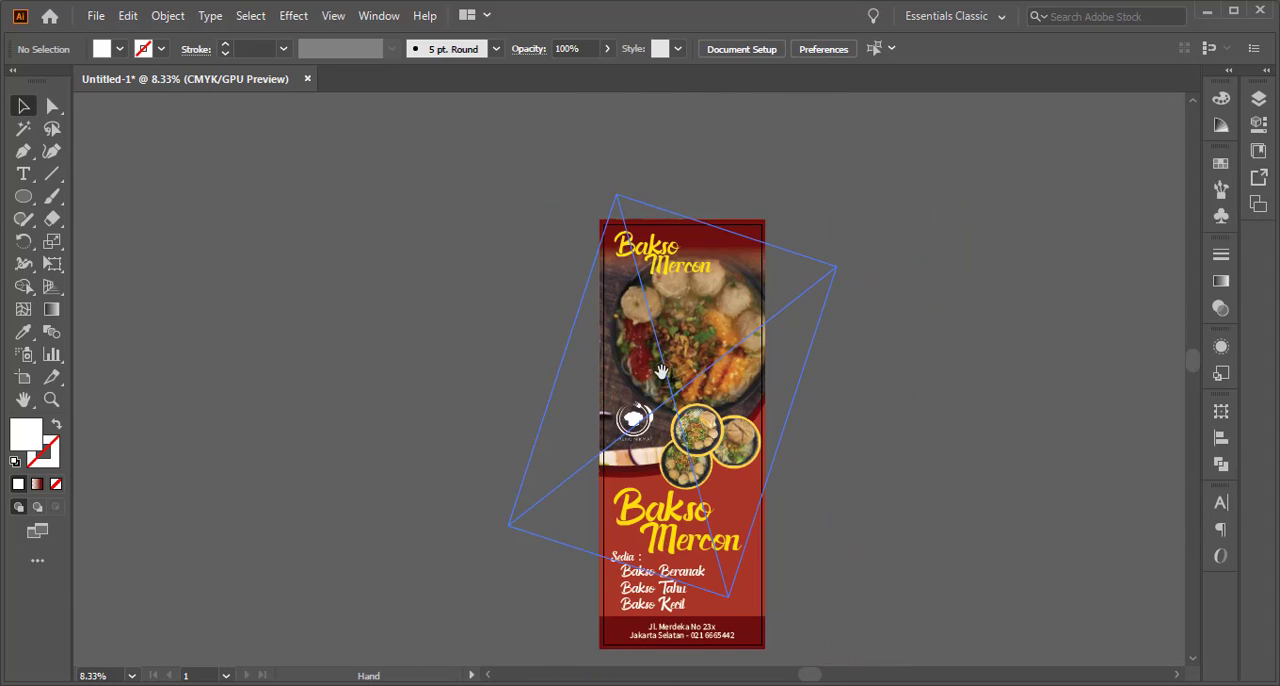
left_click(650, 340)
key("ctrl")
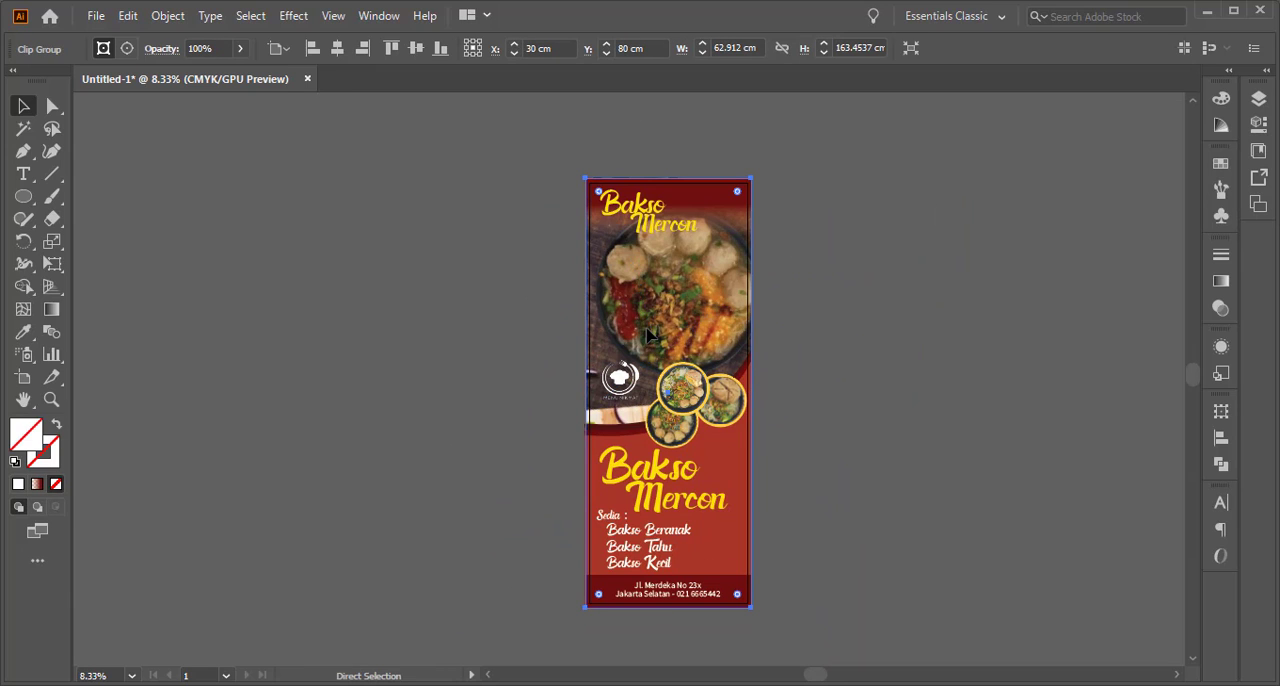
scroll(650, 335, "up", 1)
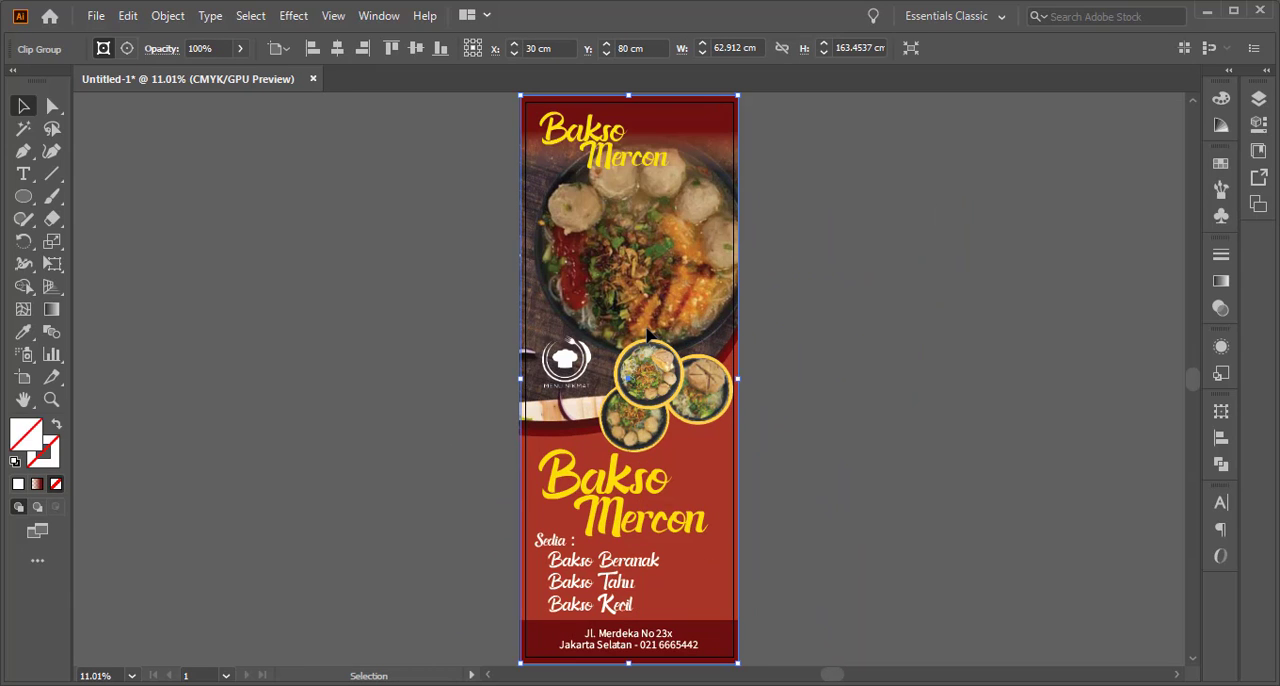
left_click(835, 312)
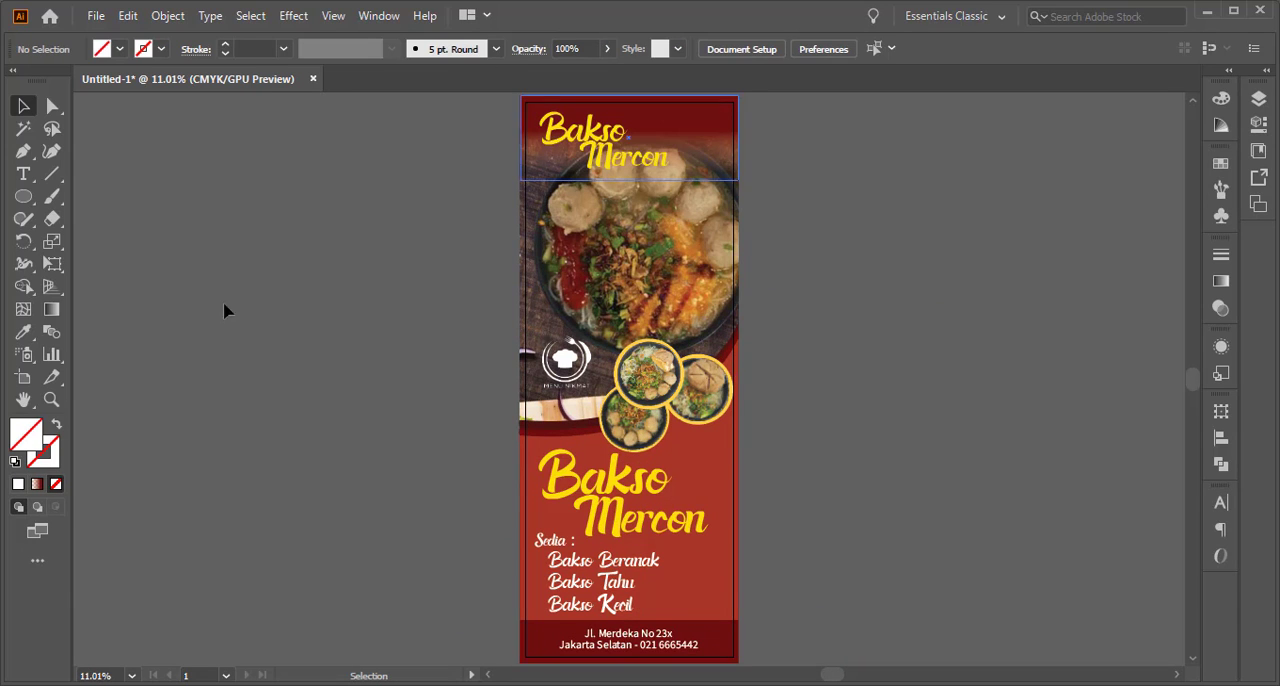